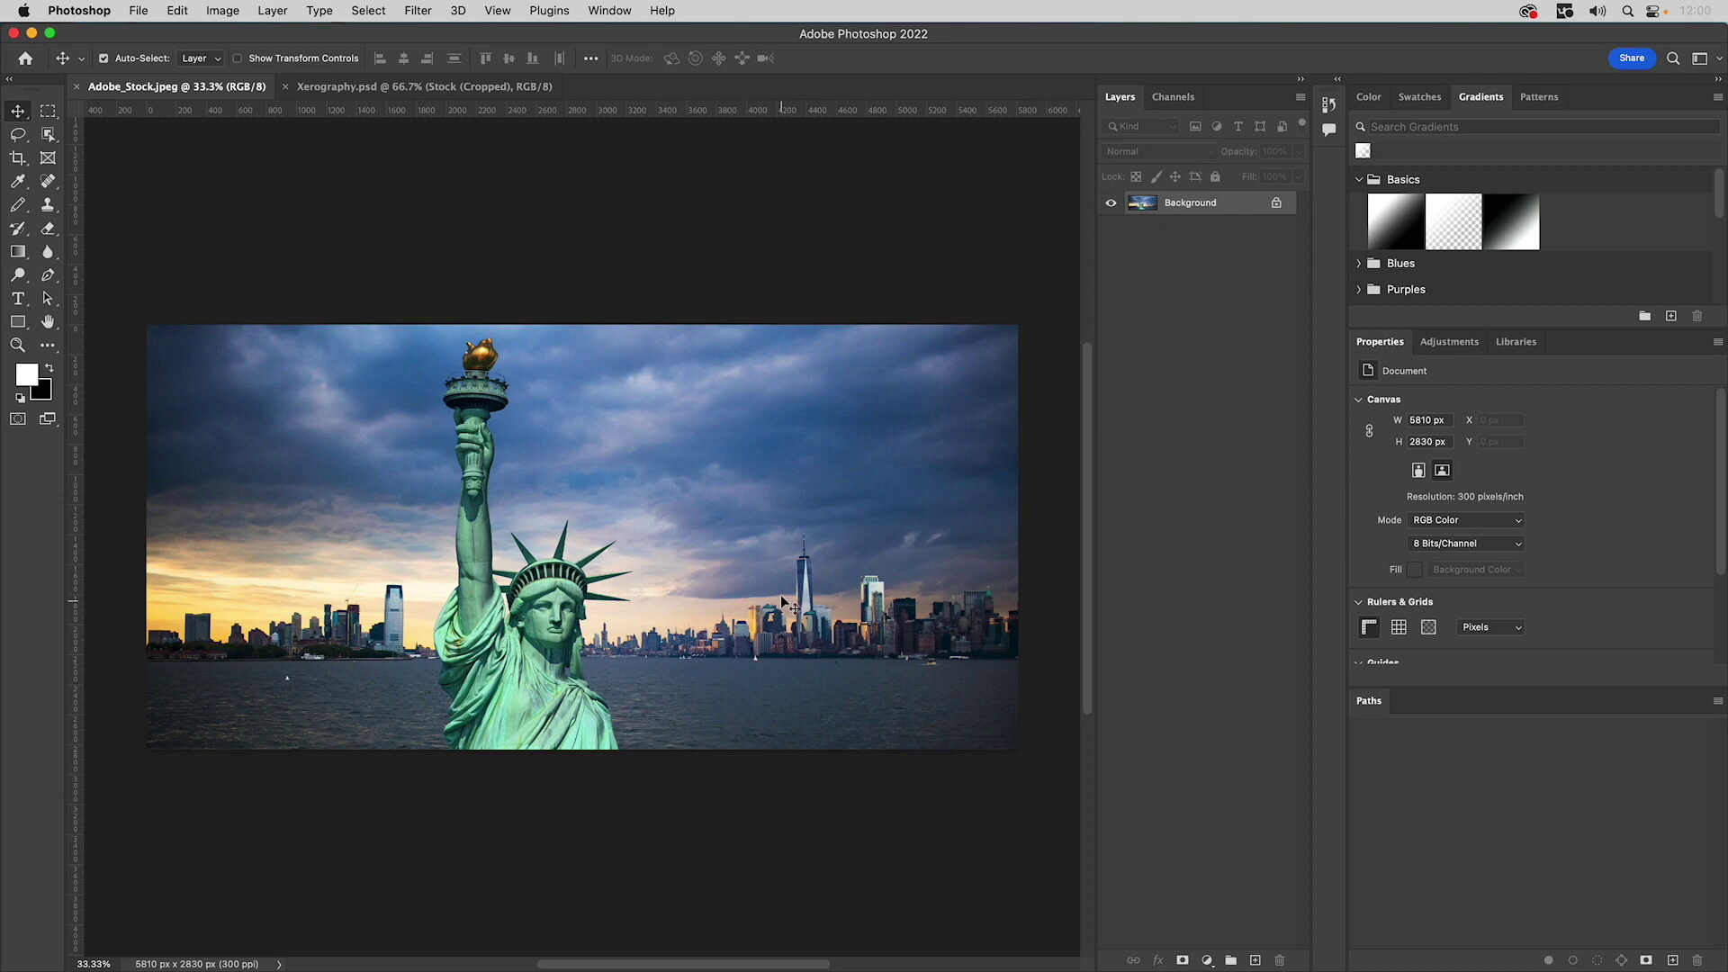
- Switch to the Xerography.psd document and view the Cut-Out layer's mask on its own
left_click(345, 83)
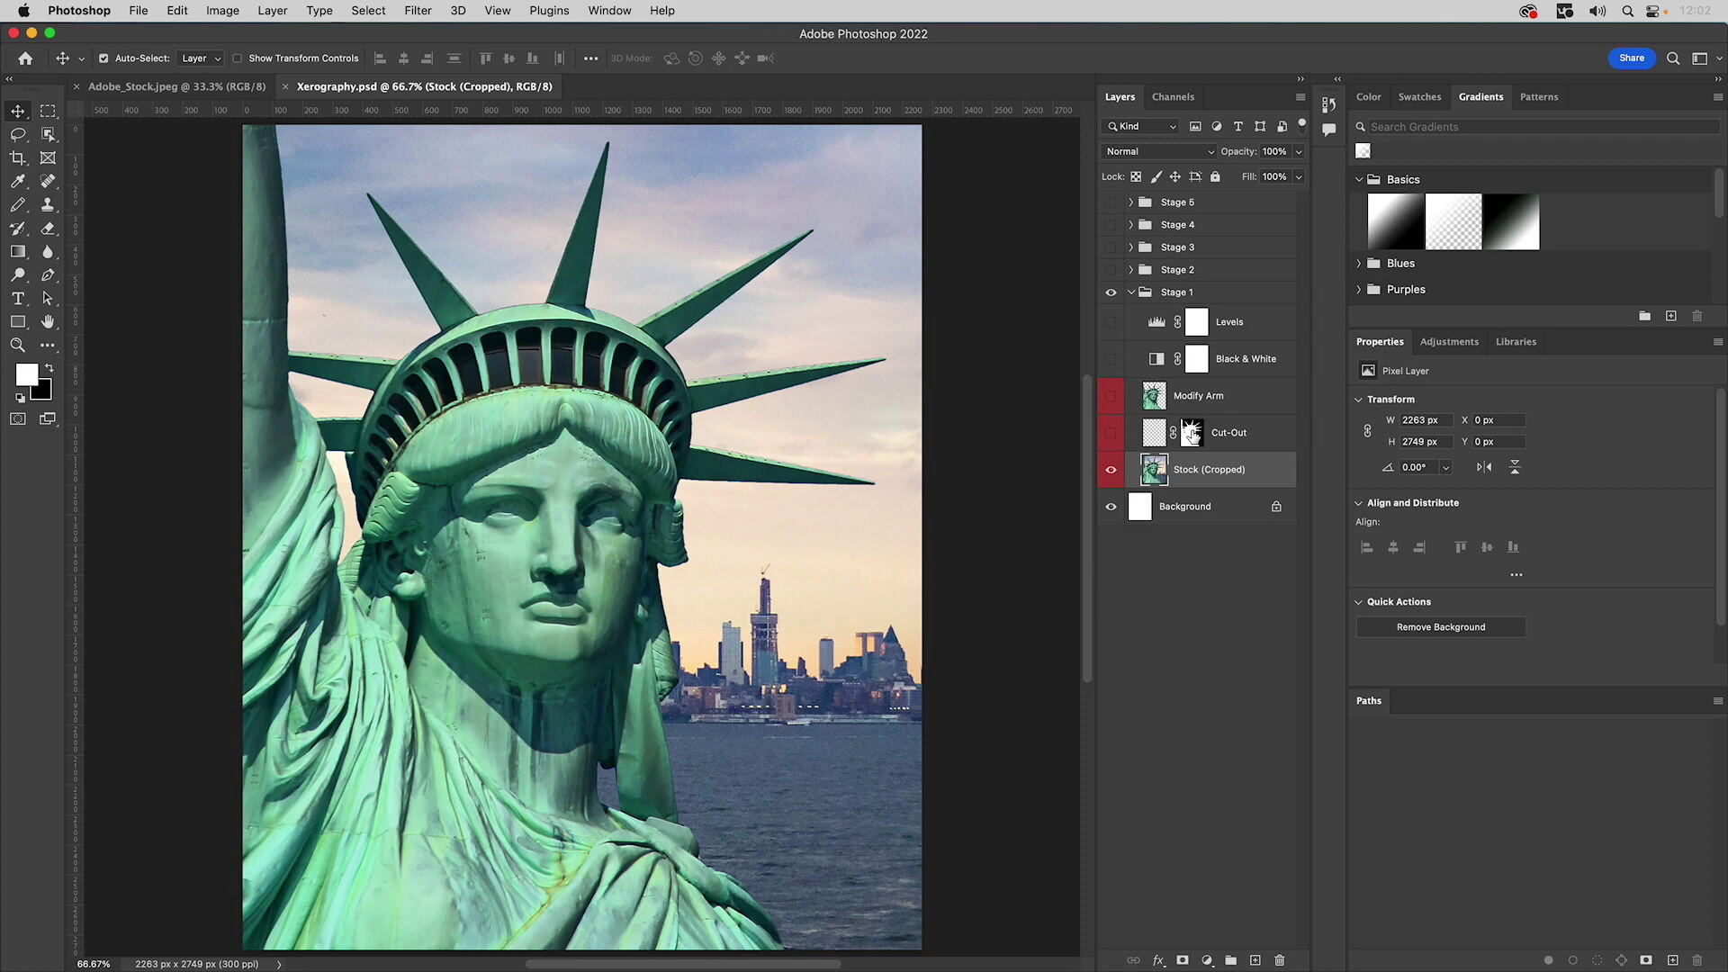
left_click(1193, 435, "alt")
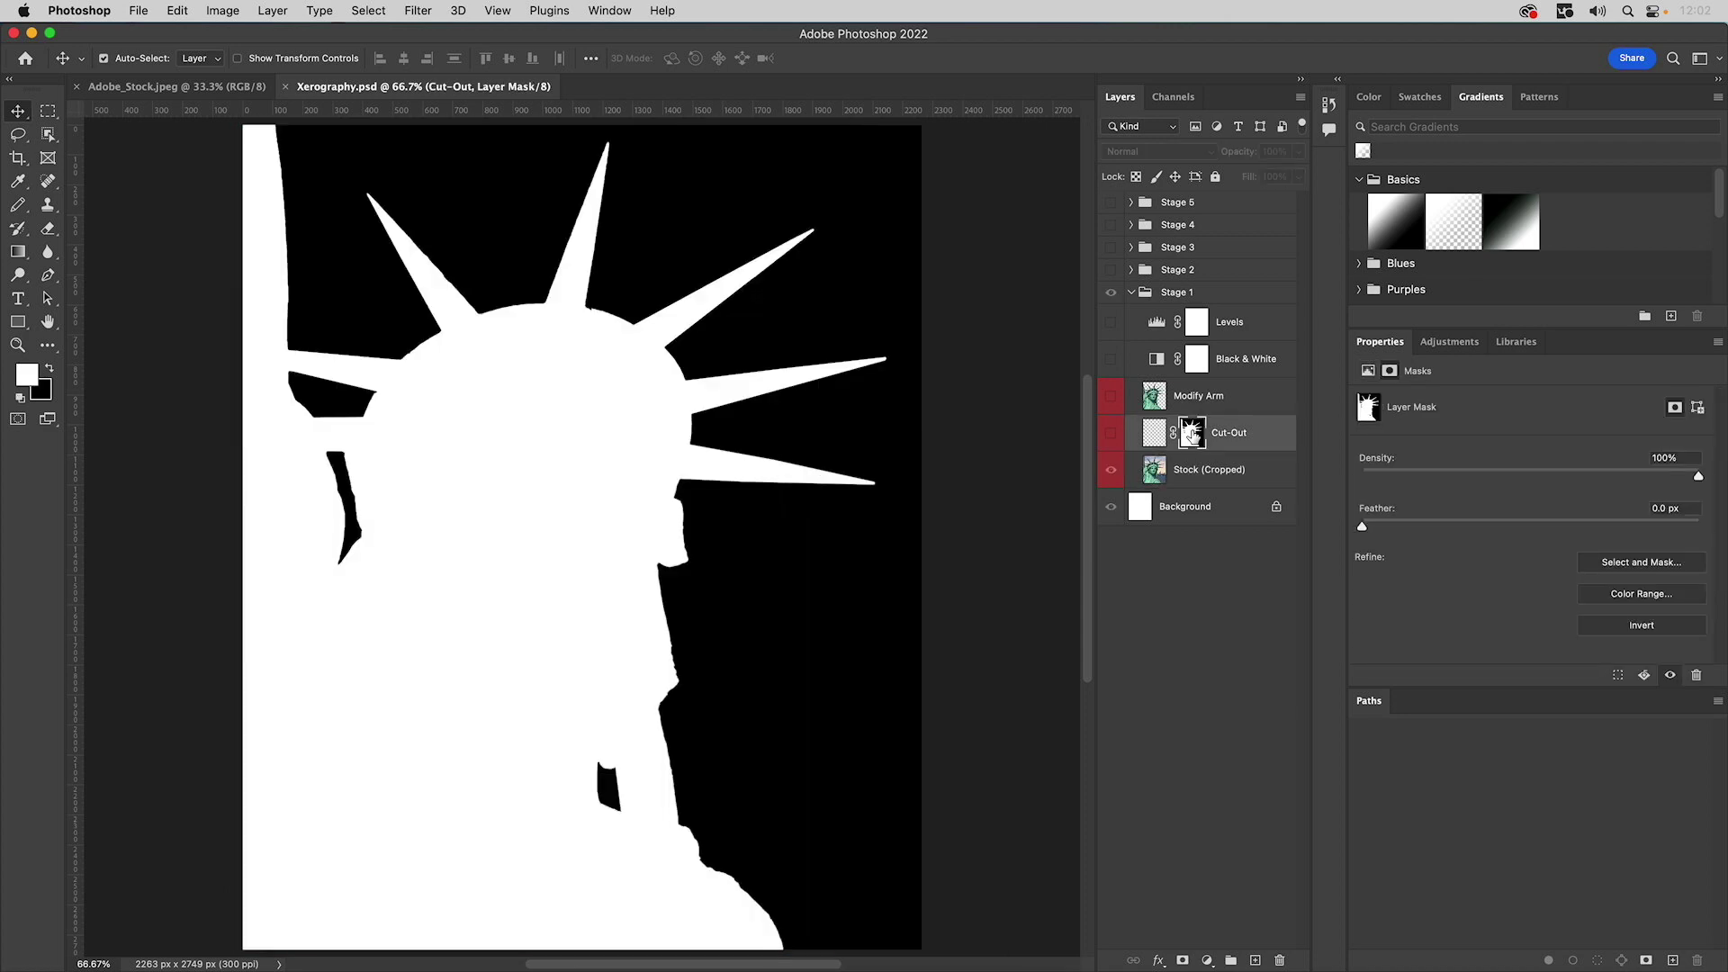
left_click(1111, 438)
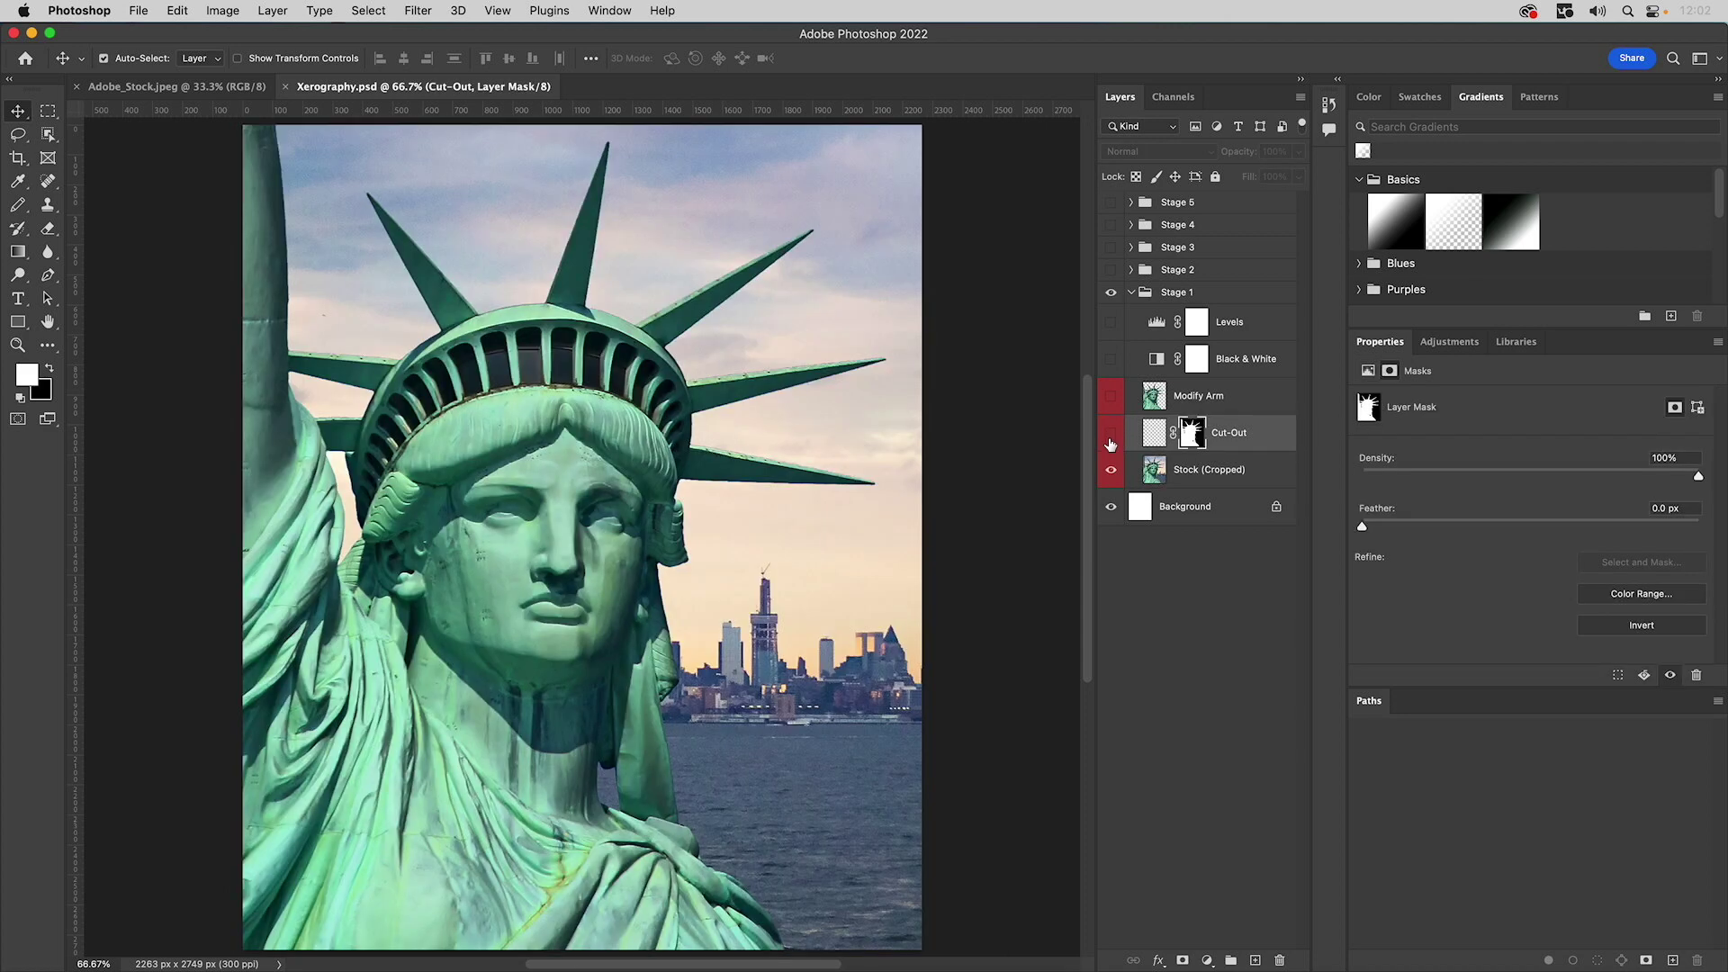
- Copy the statue from Stock (Cropped) to a new layer using the Cut-Out mask as selection, and hide Stock (Cropped)
left_click(1193, 436, "ctrl")
left_click(1172, 467)
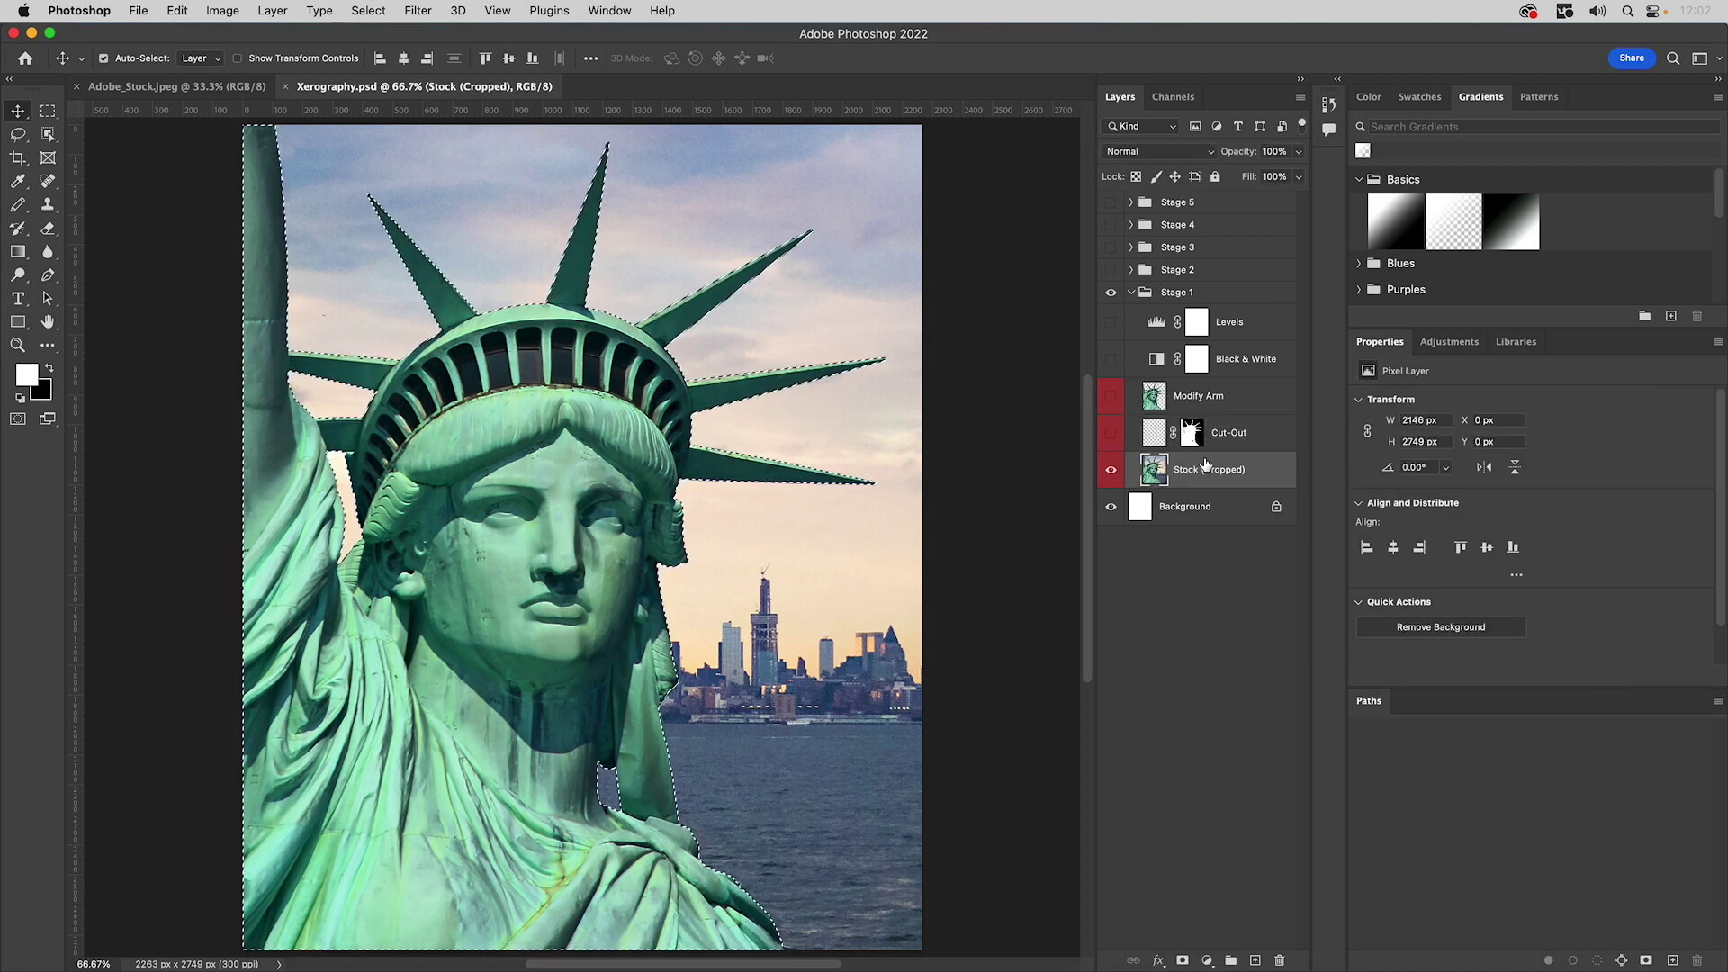
key("ctrl")
key("ctrl+j")
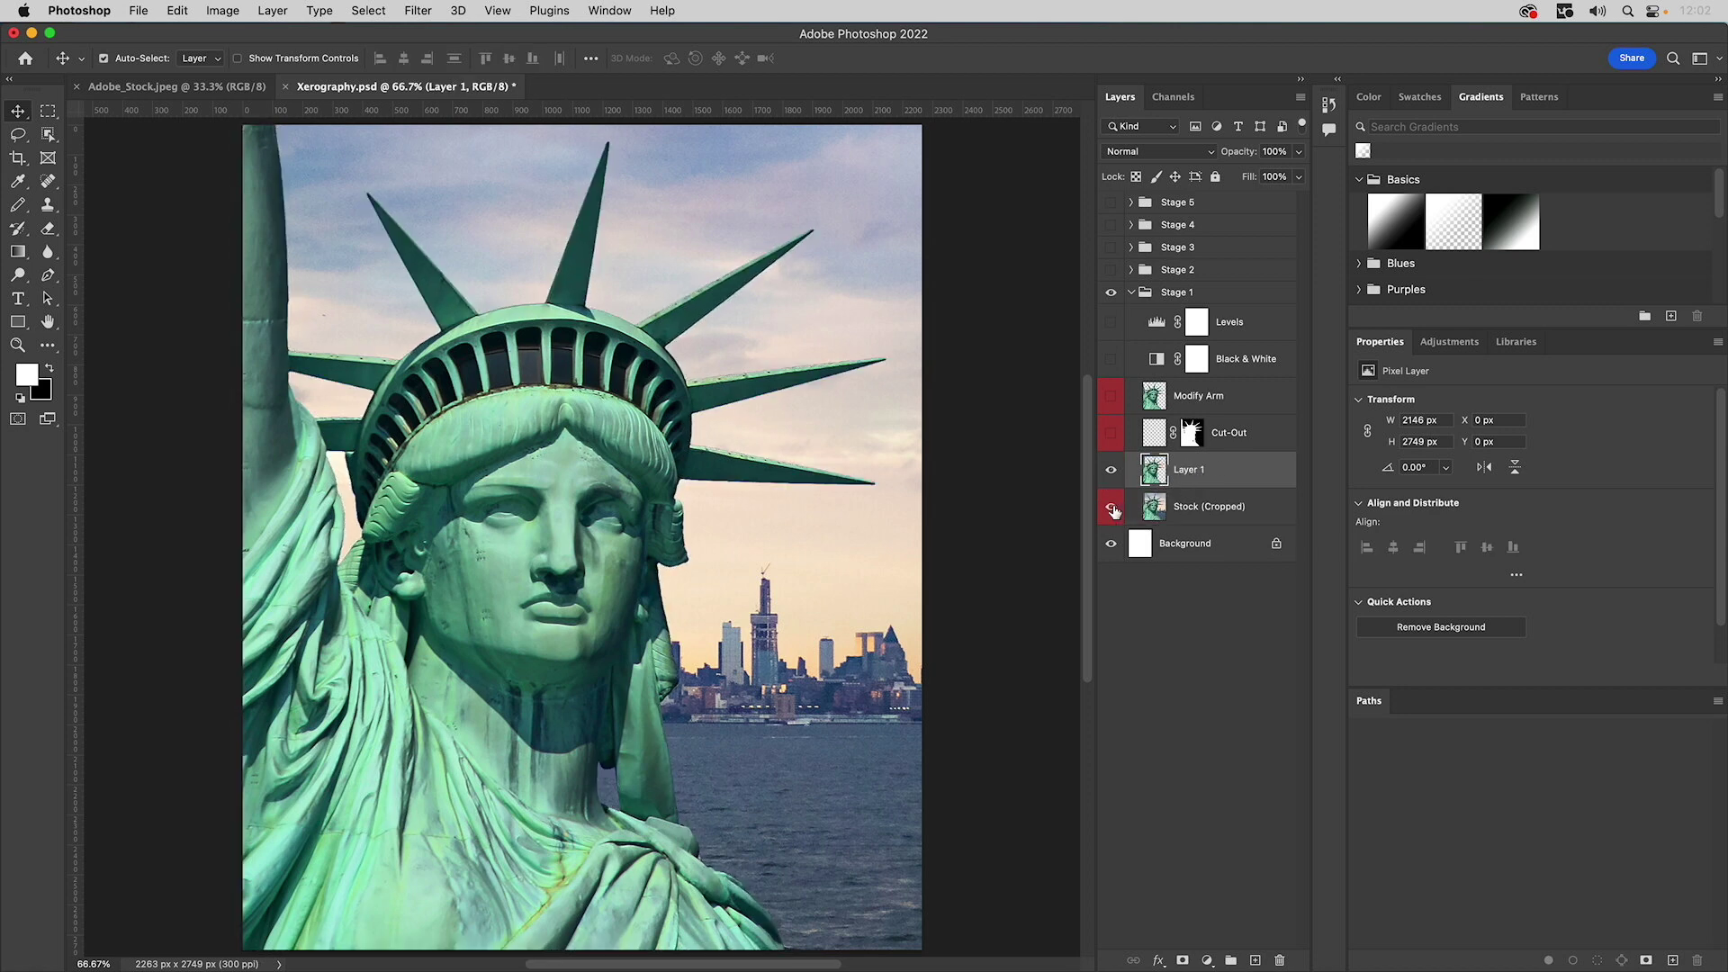
left_click(1111, 506)
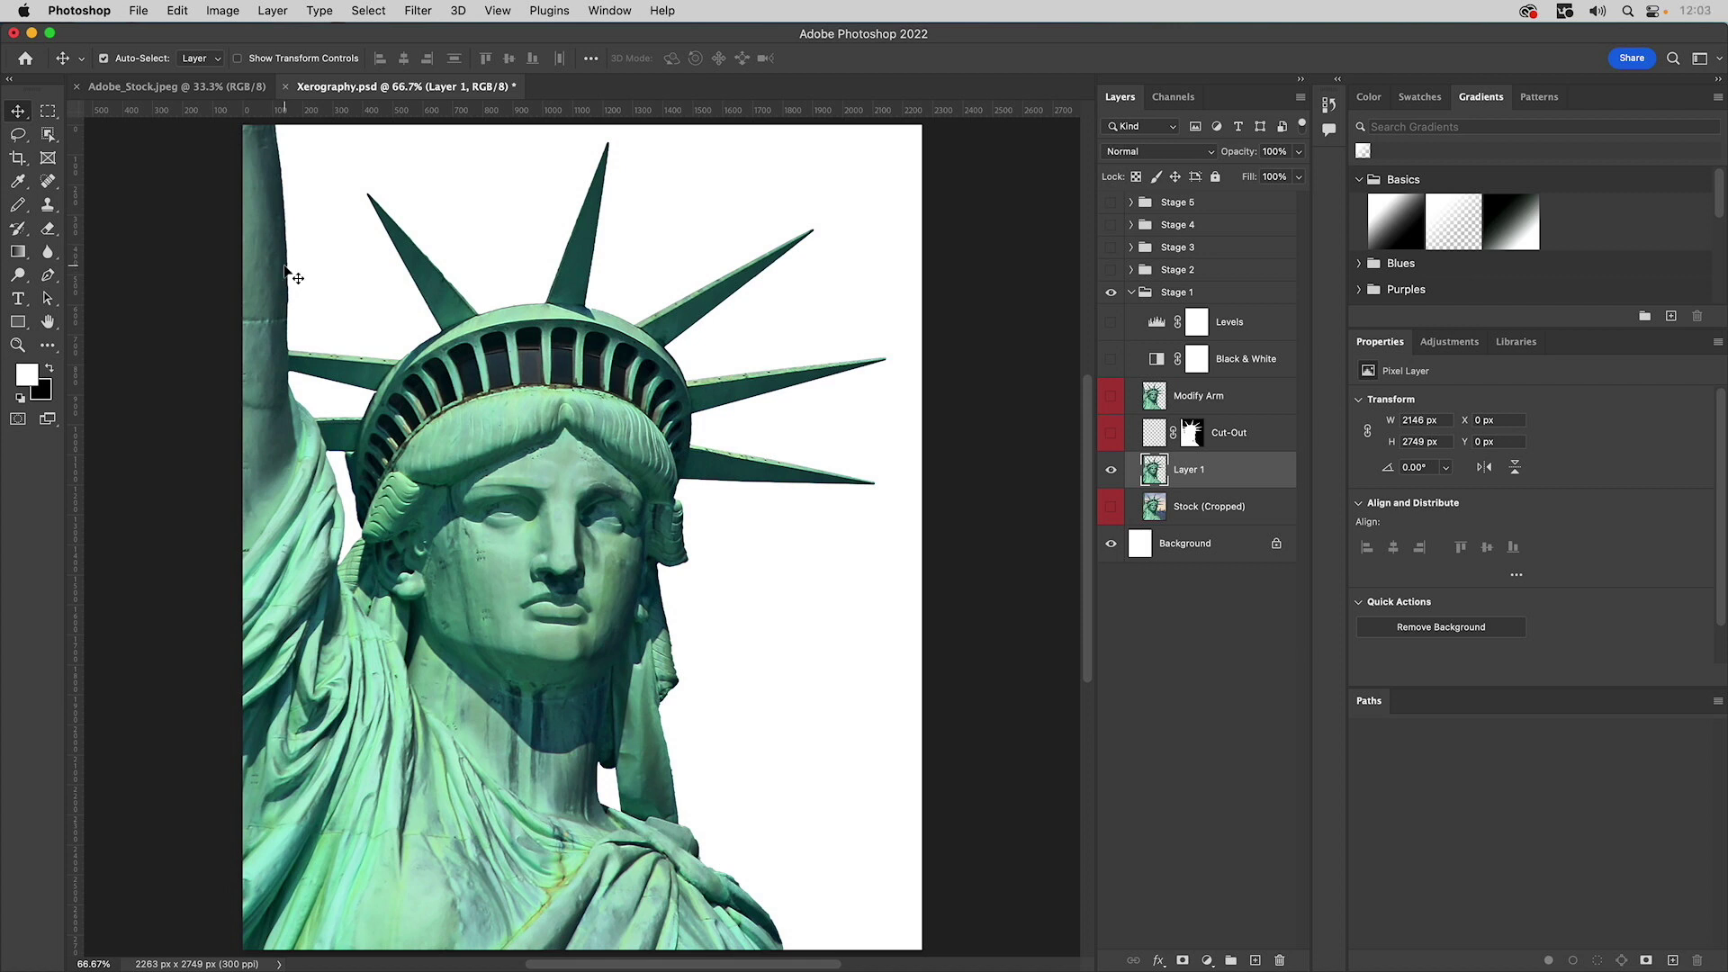
- Show Modify Arm in place of the copied statue layer, turn on Black & White and Levels, and collapse the Stage 1 group
left_click(1111, 402)
left_click(1111, 469)
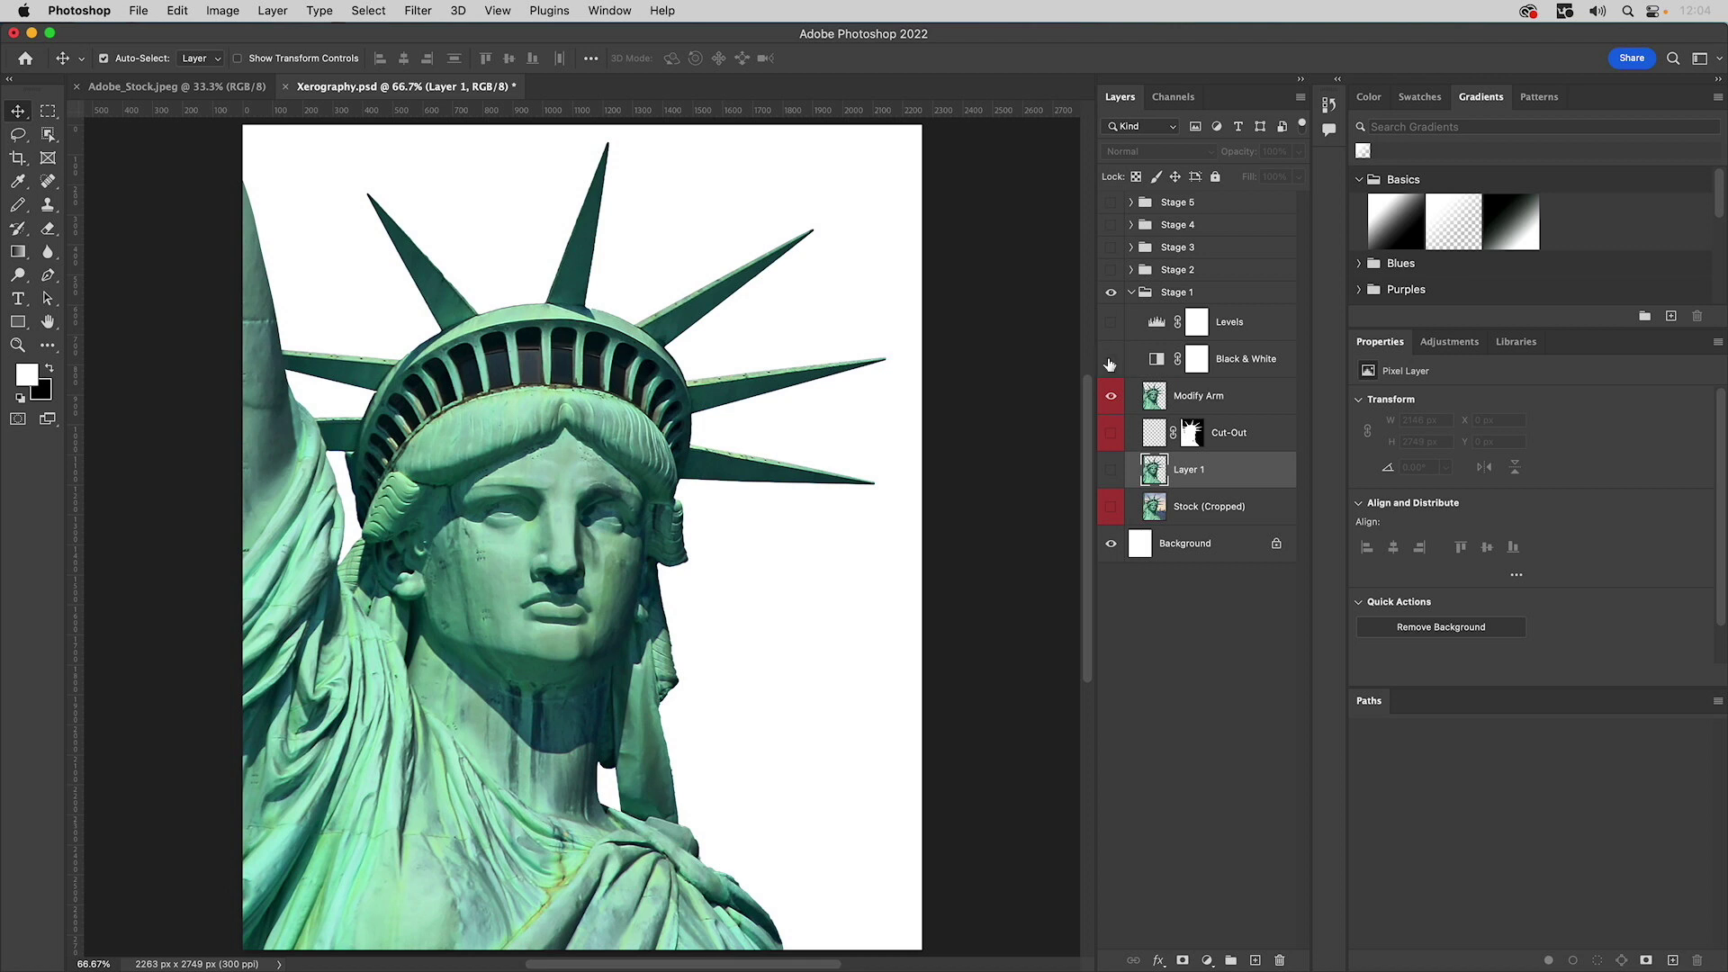
left_click(1110, 359)
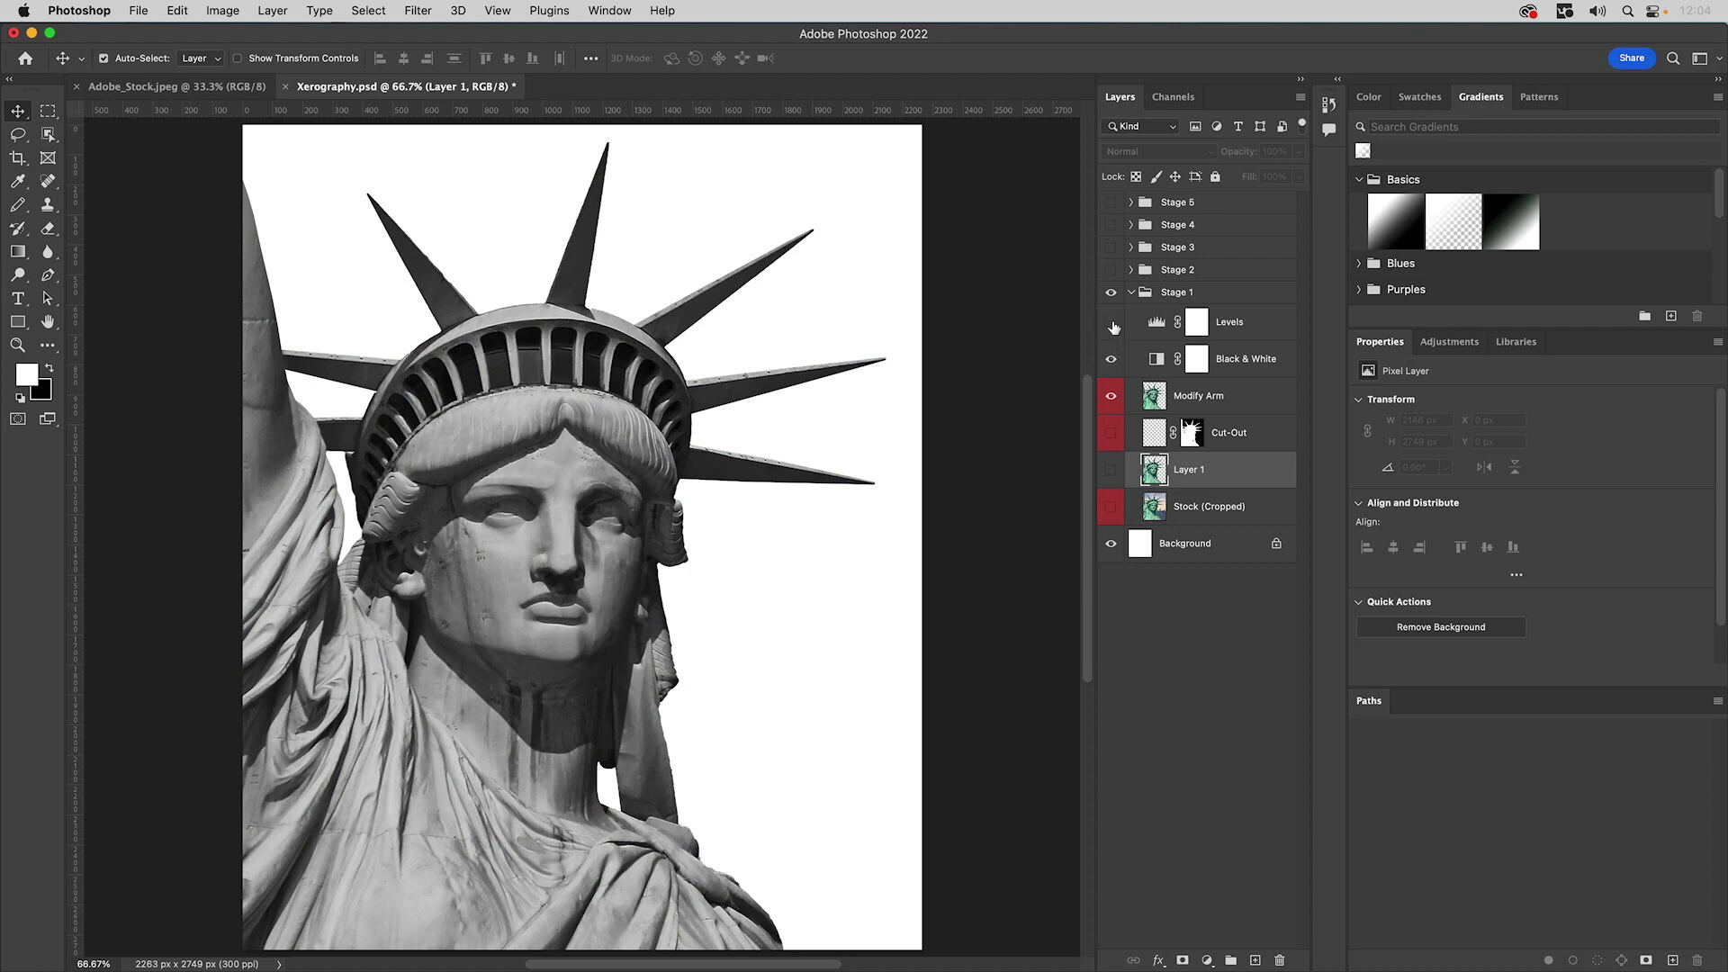
left_click(1113, 324)
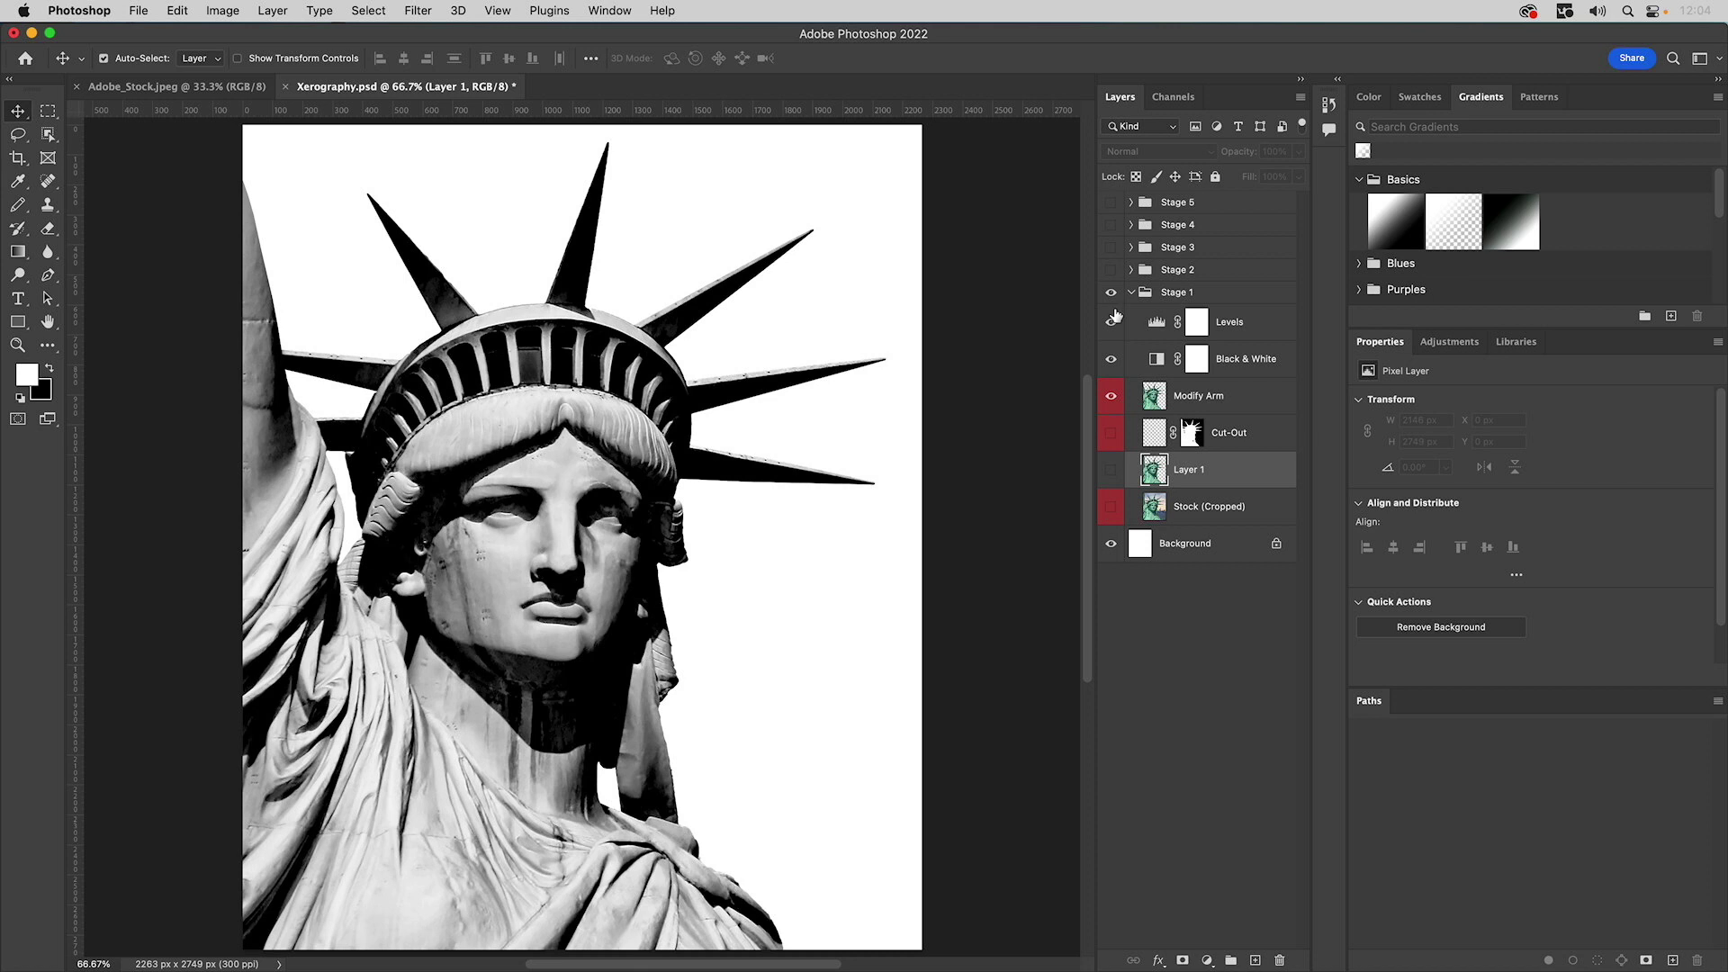
left_click(1132, 293)
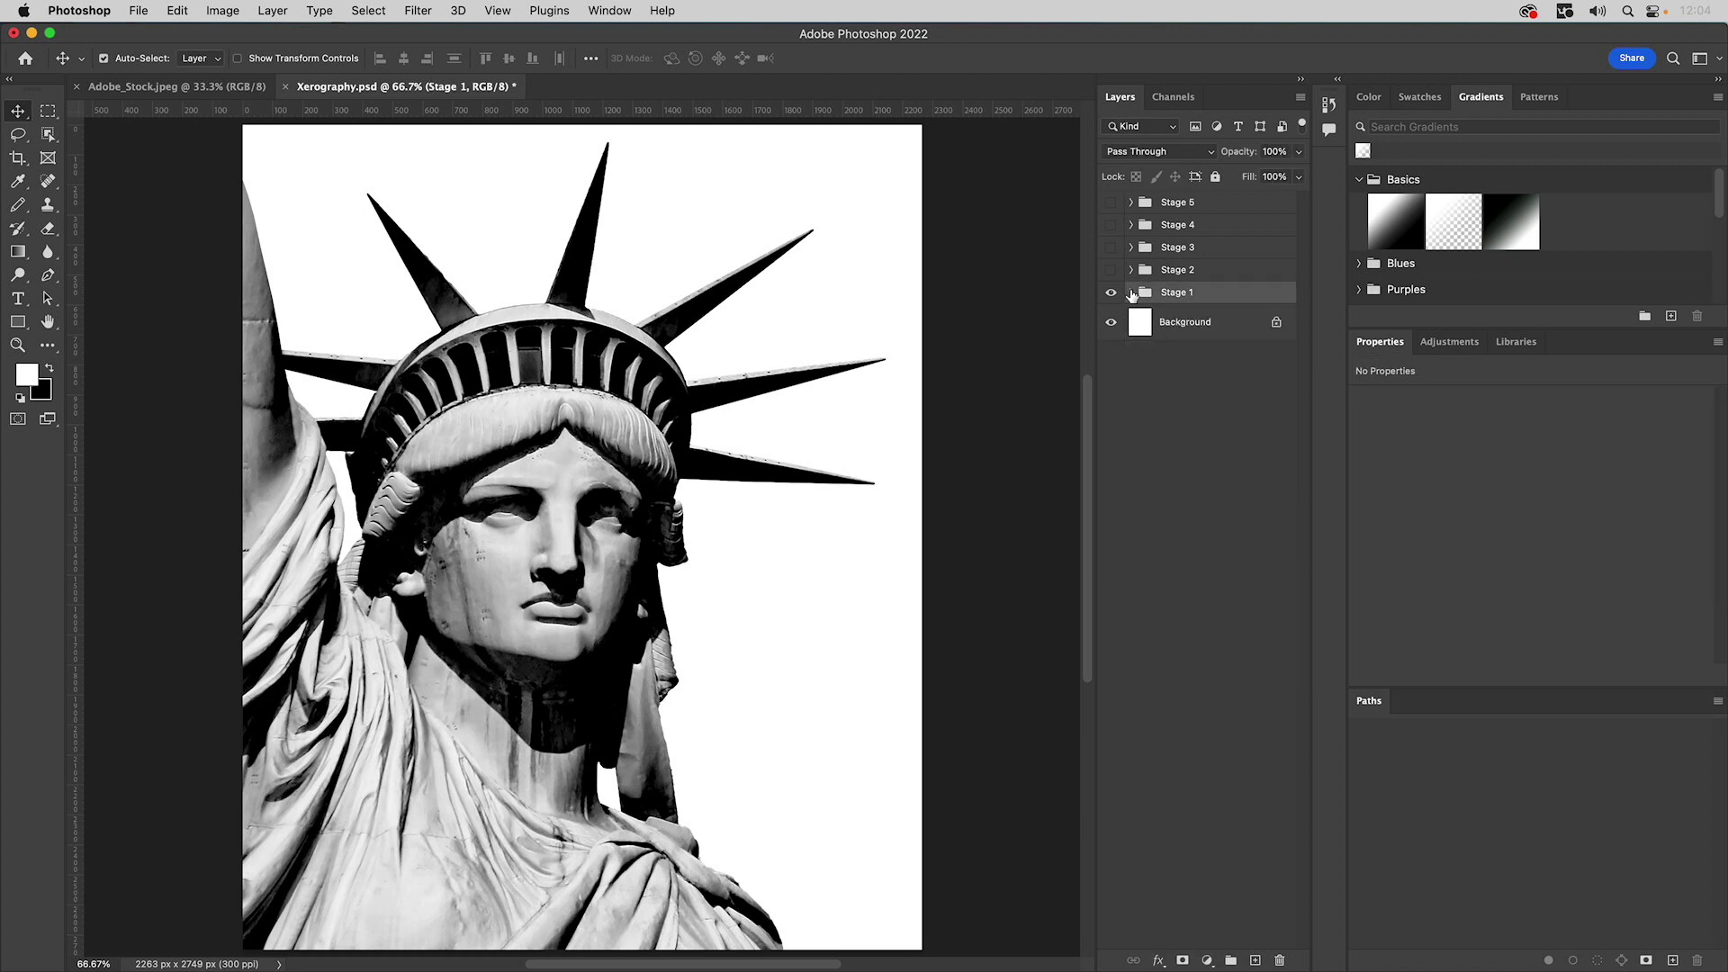
- Expand and show the Stage 2 group in place of Stage 1, and briefly preview its Source Xerox Texture layer
left_click(1131, 270)
left_click(1112, 271)
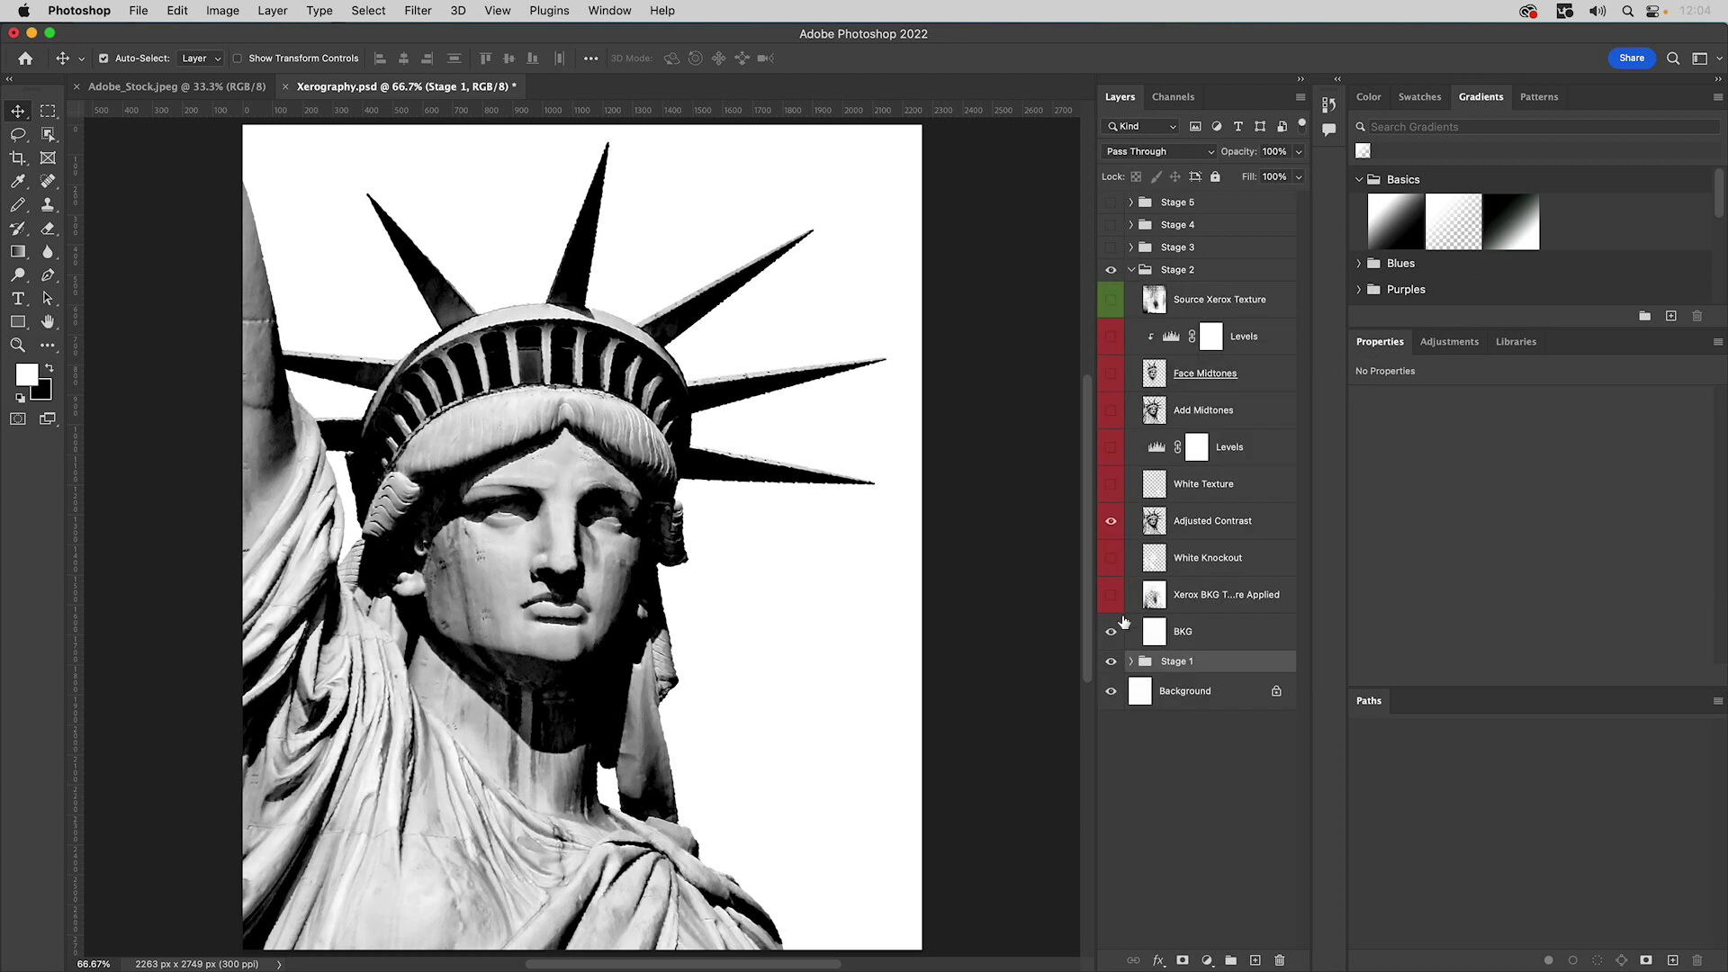
left_click(1111, 661)
left_click(1111, 301)
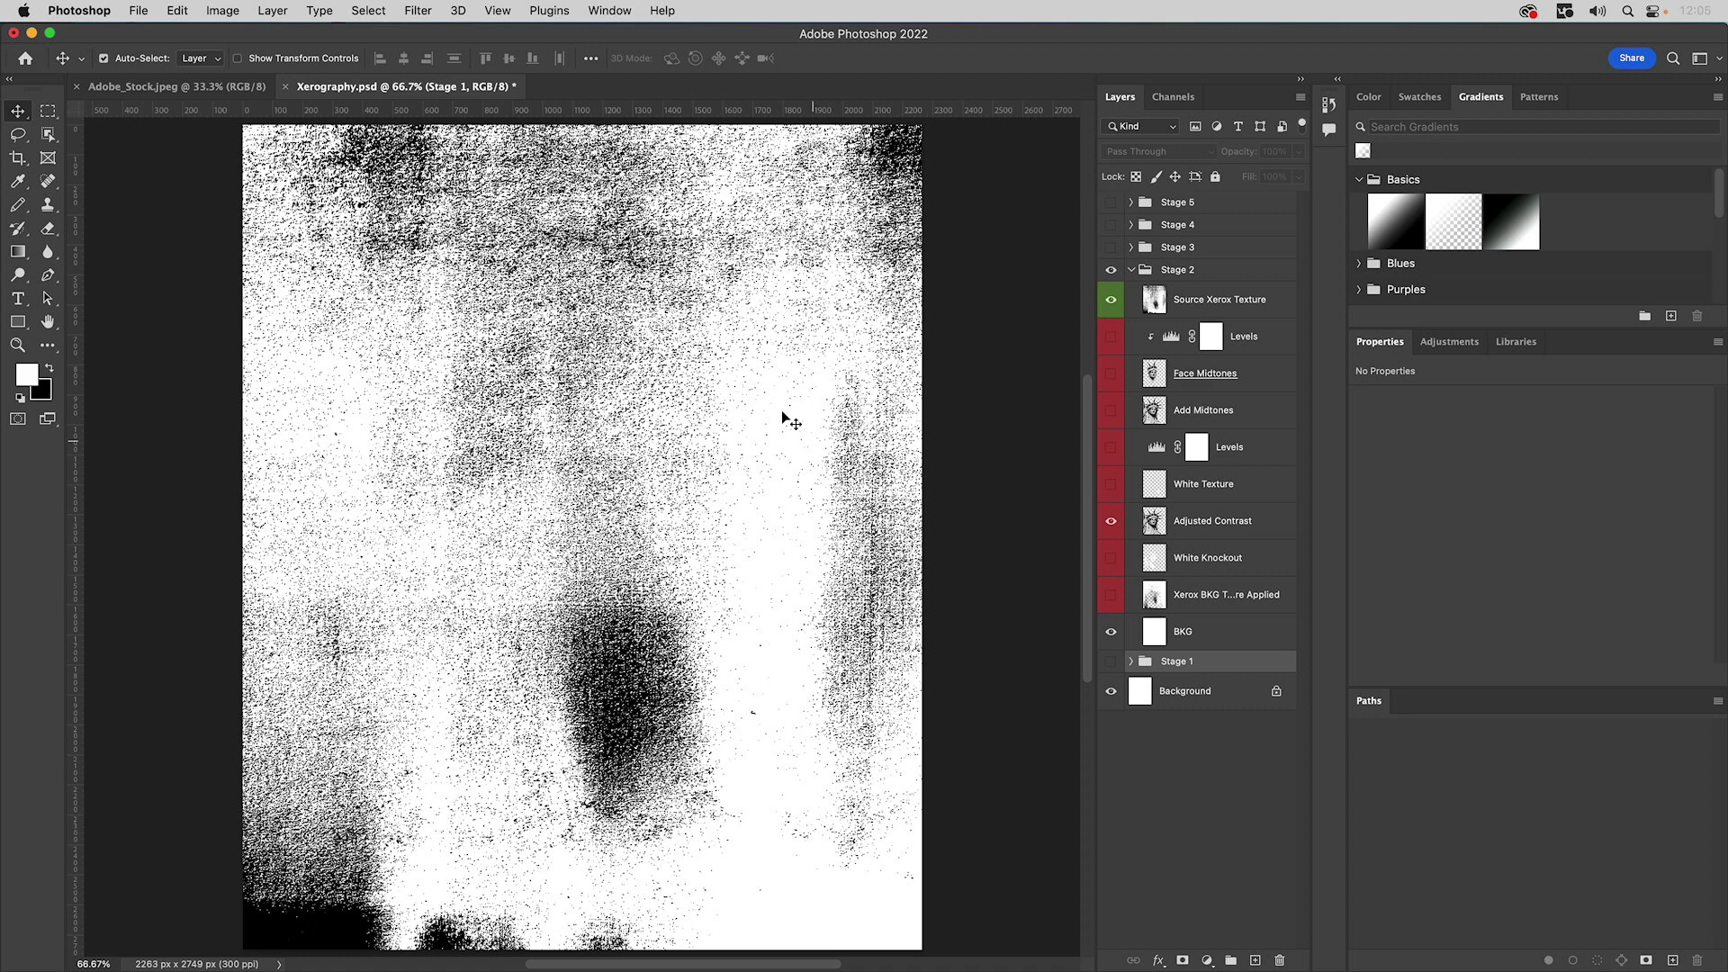
left_click(1110, 303)
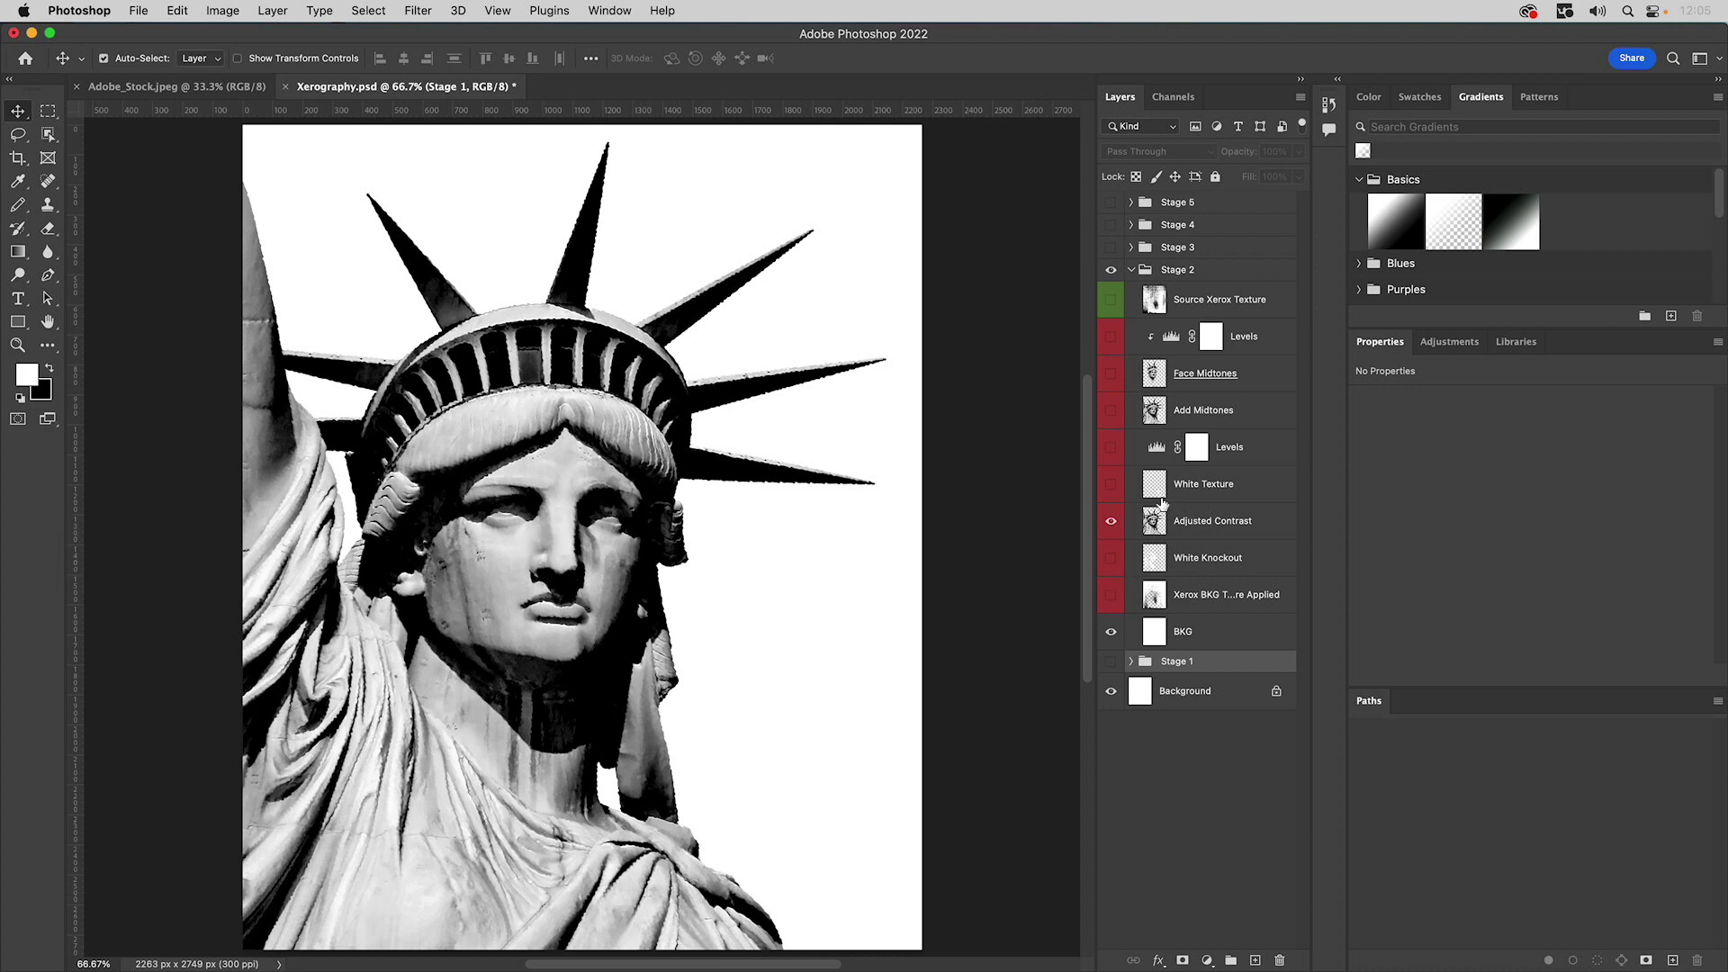
- Show Stage 2's unclipped Levels, Xerox background texture, White Knockout, White Texture and Add Midtones layers, comparing the image with and without the midtones
left_click(1111, 448)
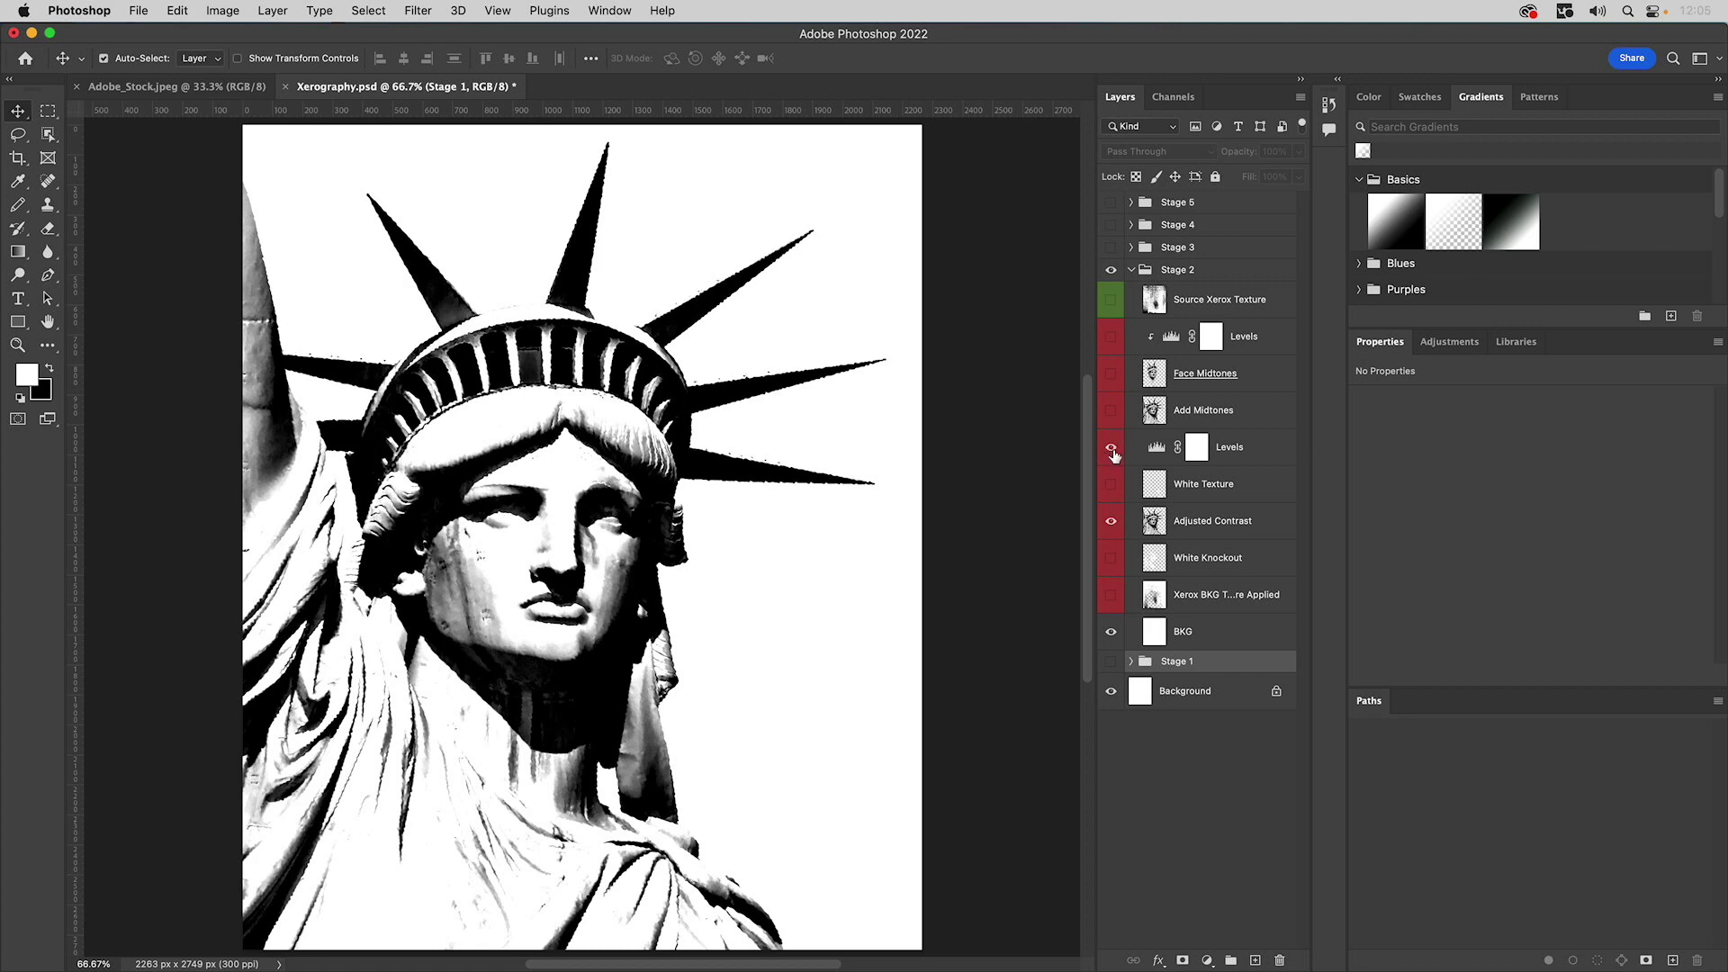
left_click(1111, 596)
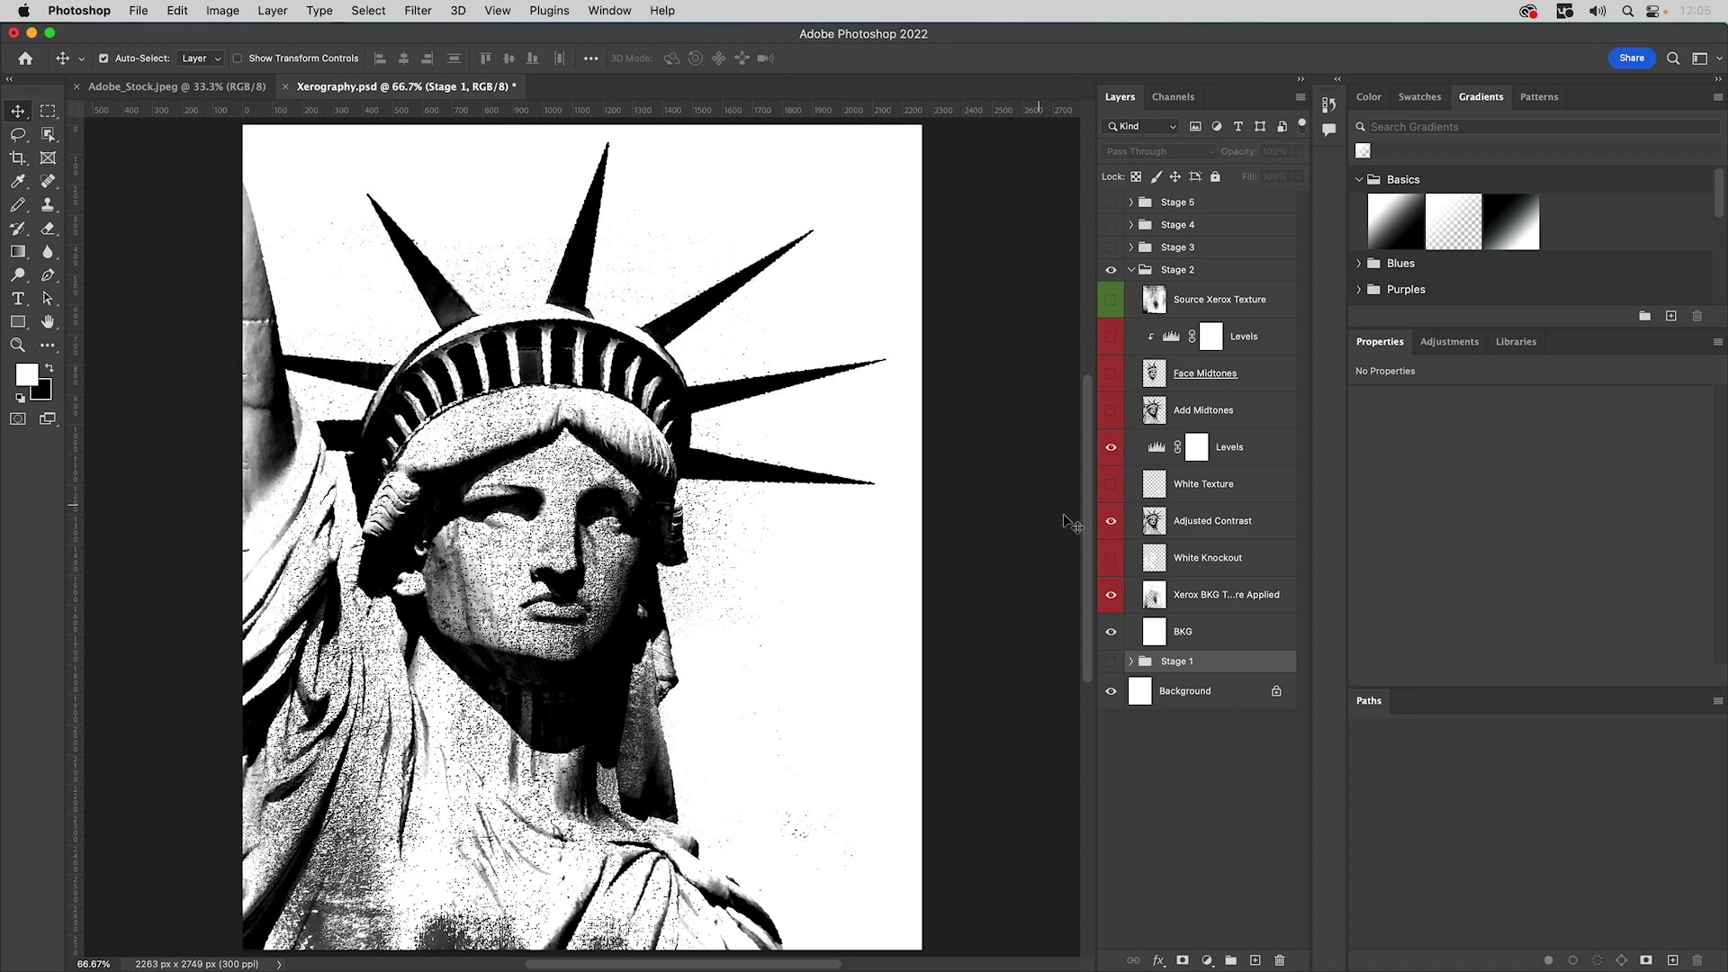
left_click(1111, 562)
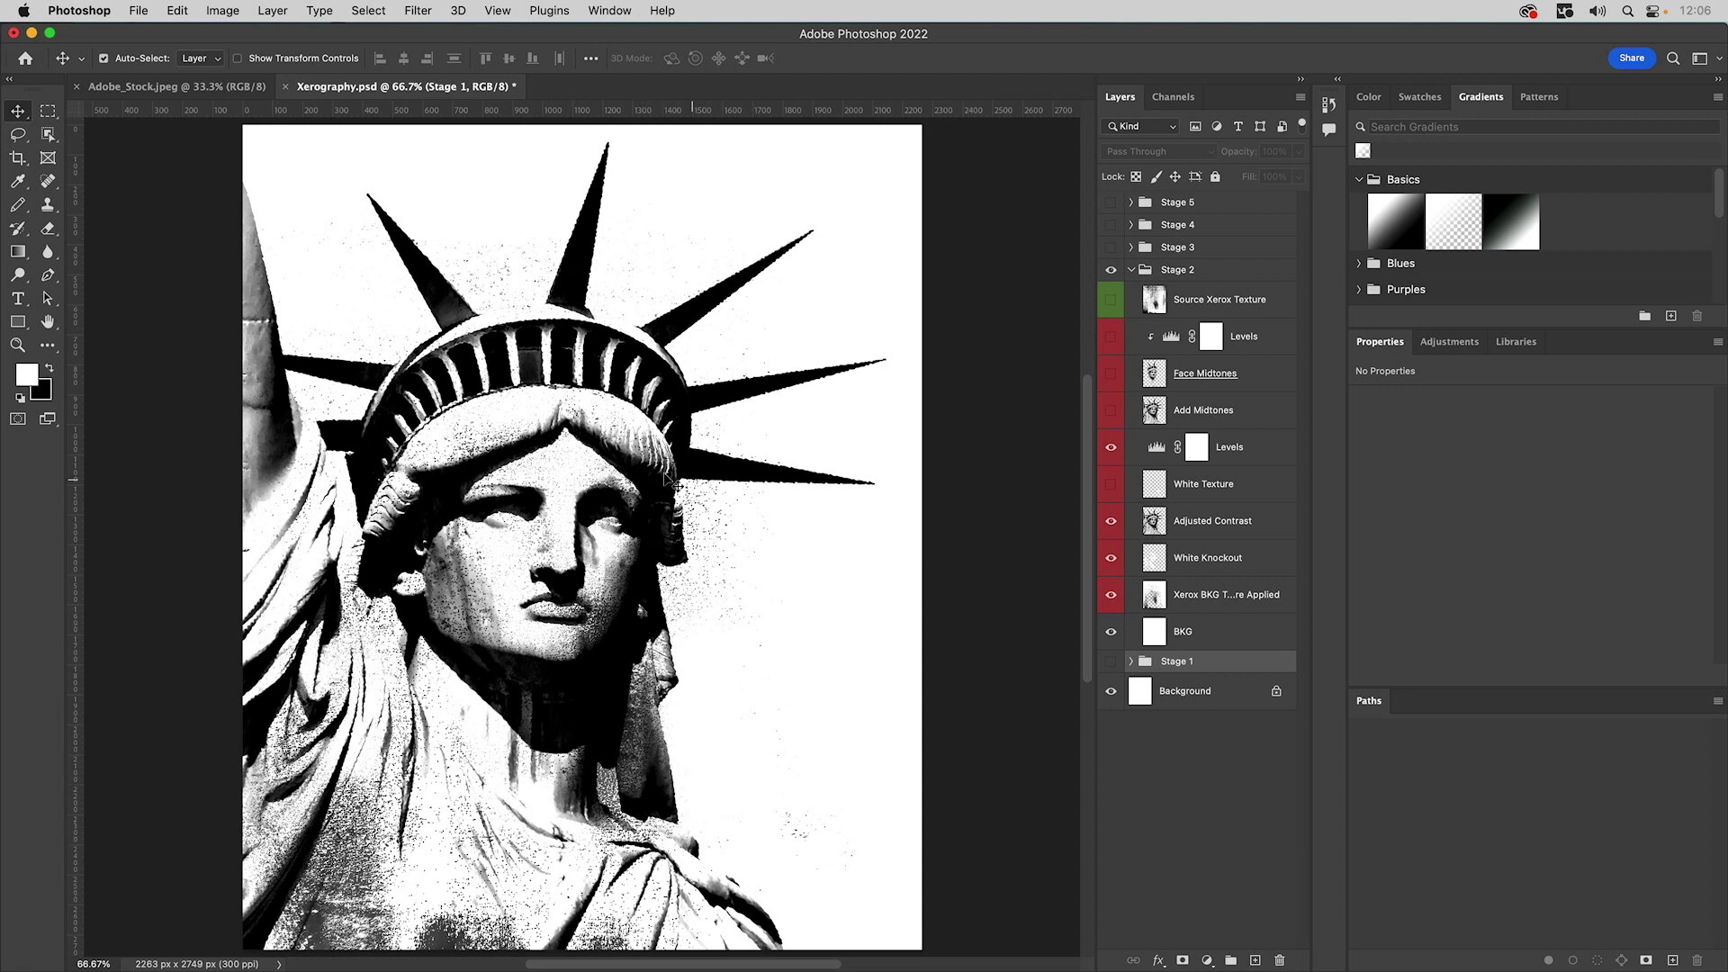
left_click(1111, 488)
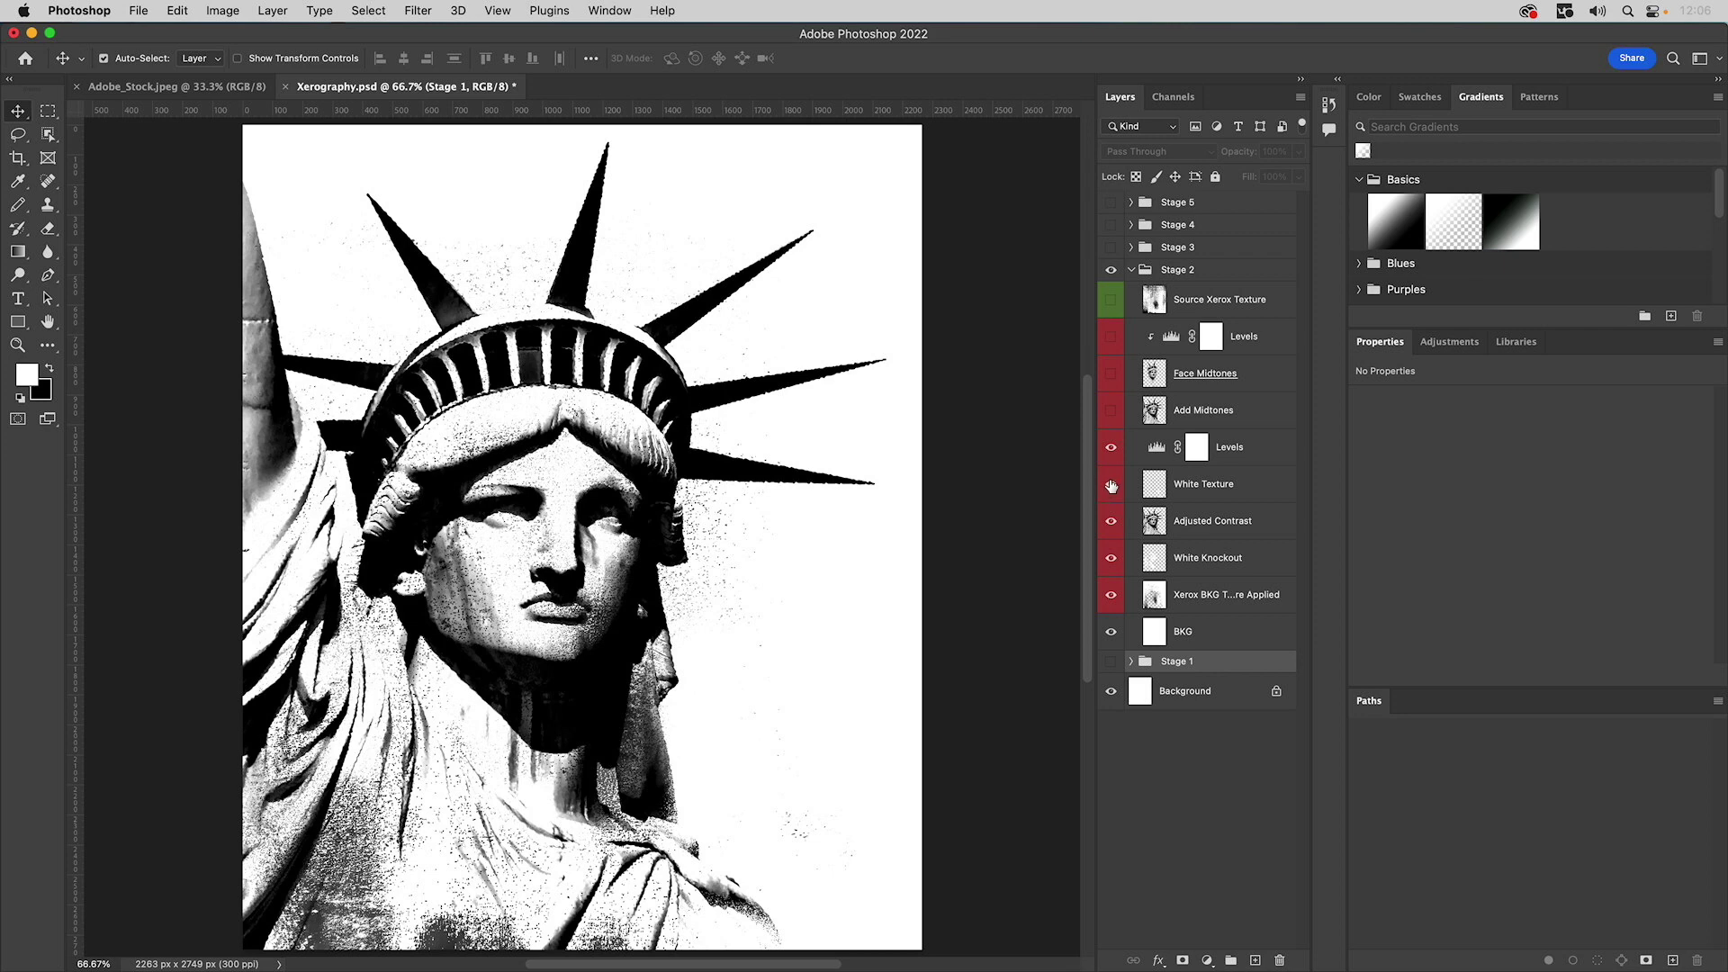
left_click(1110, 412)
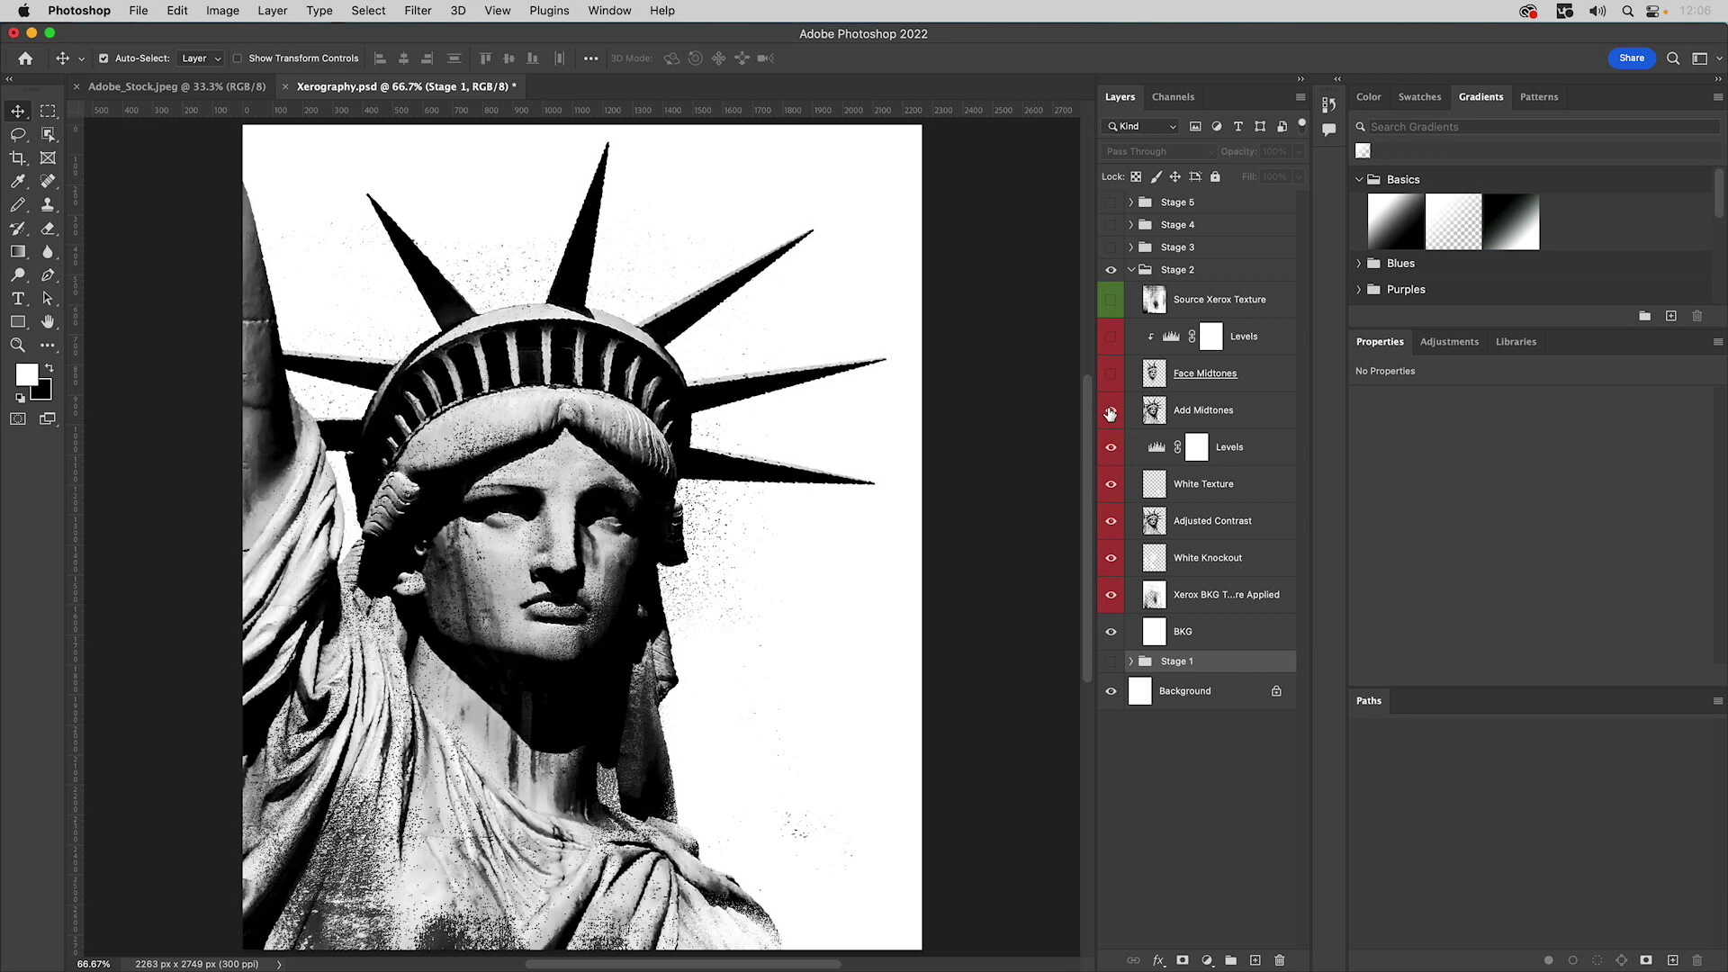
left_click(1110, 412)
left_click(1110, 413)
- Check the Face Midtones layer's outline and before/after effect, leave it and its clipped Levels visible, and collapse the Stage 2 group
left_click(1156, 376, "super")
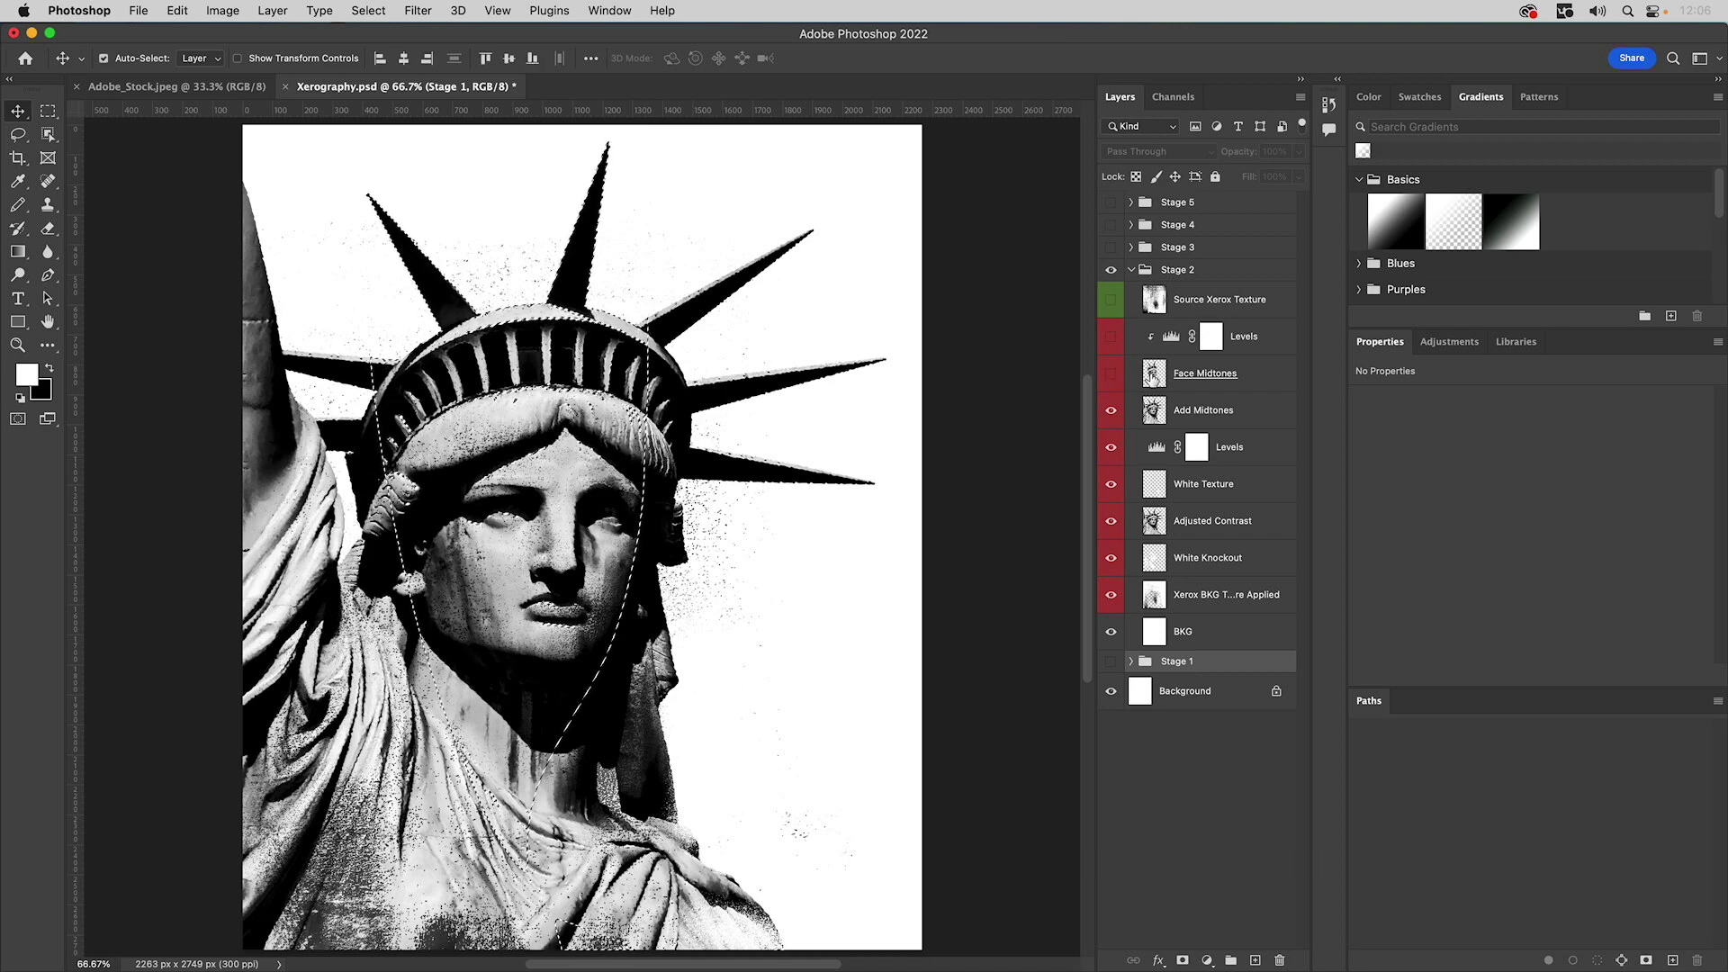
key("super+d")
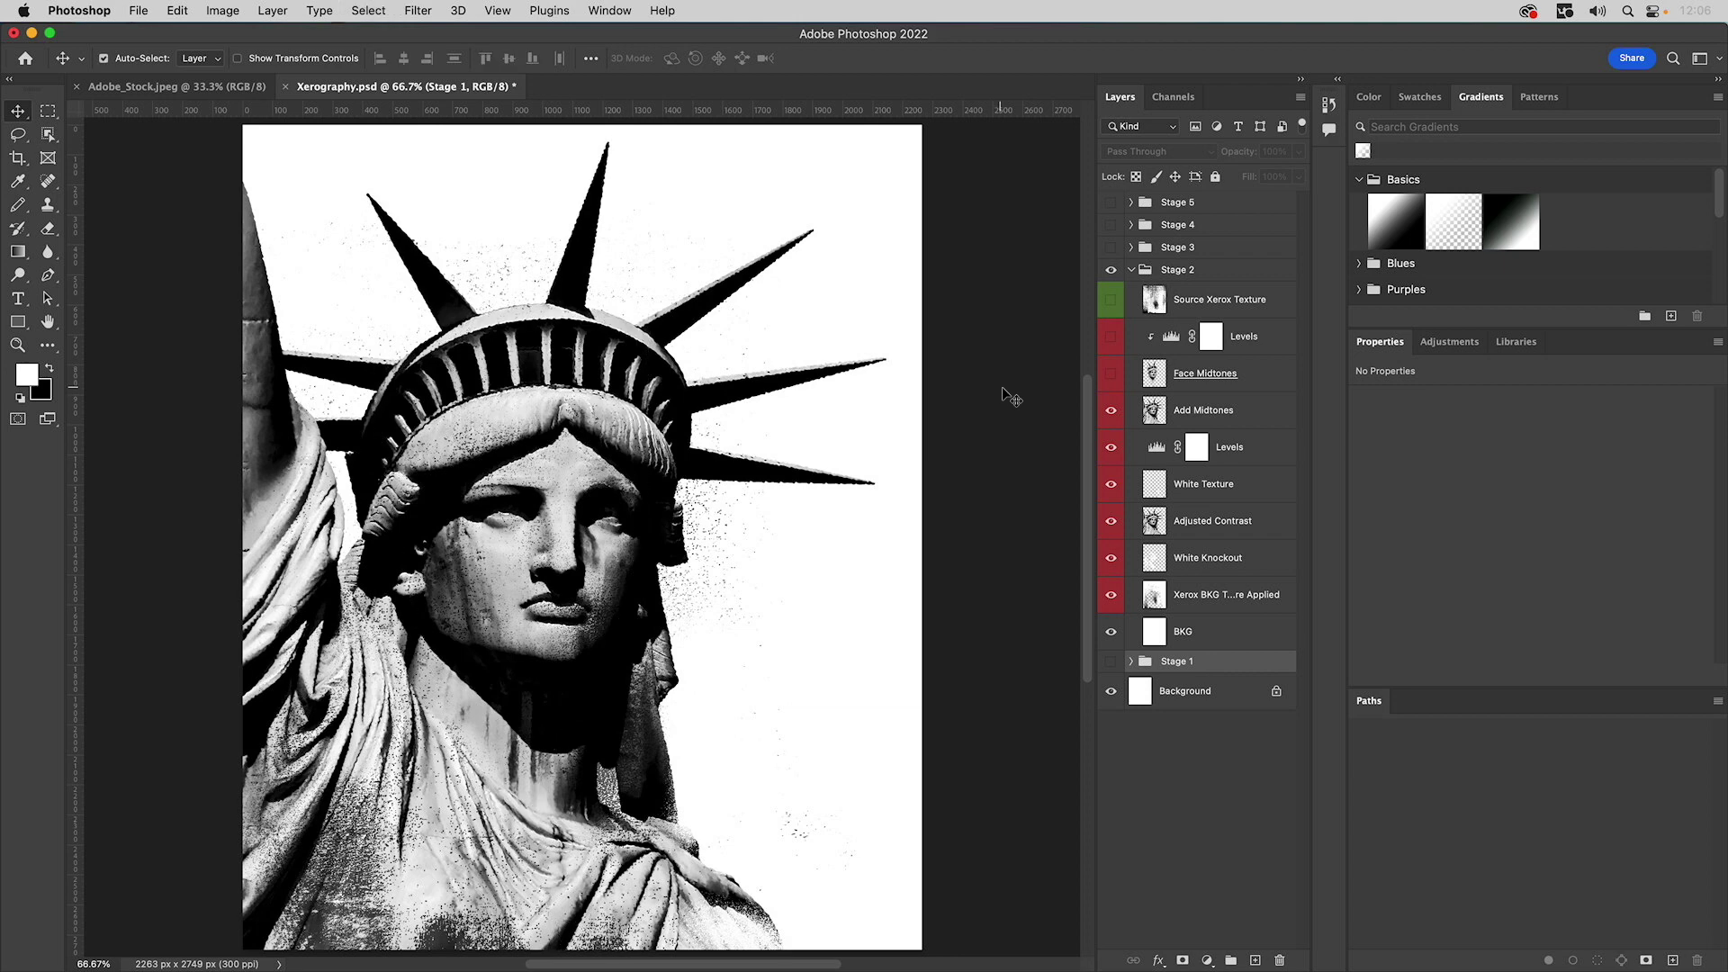
left_click(1110, 374)
left_click(1111, 376)
left_click(1110, 377)
left_click(1111, 376)
left_click(1111, 376)
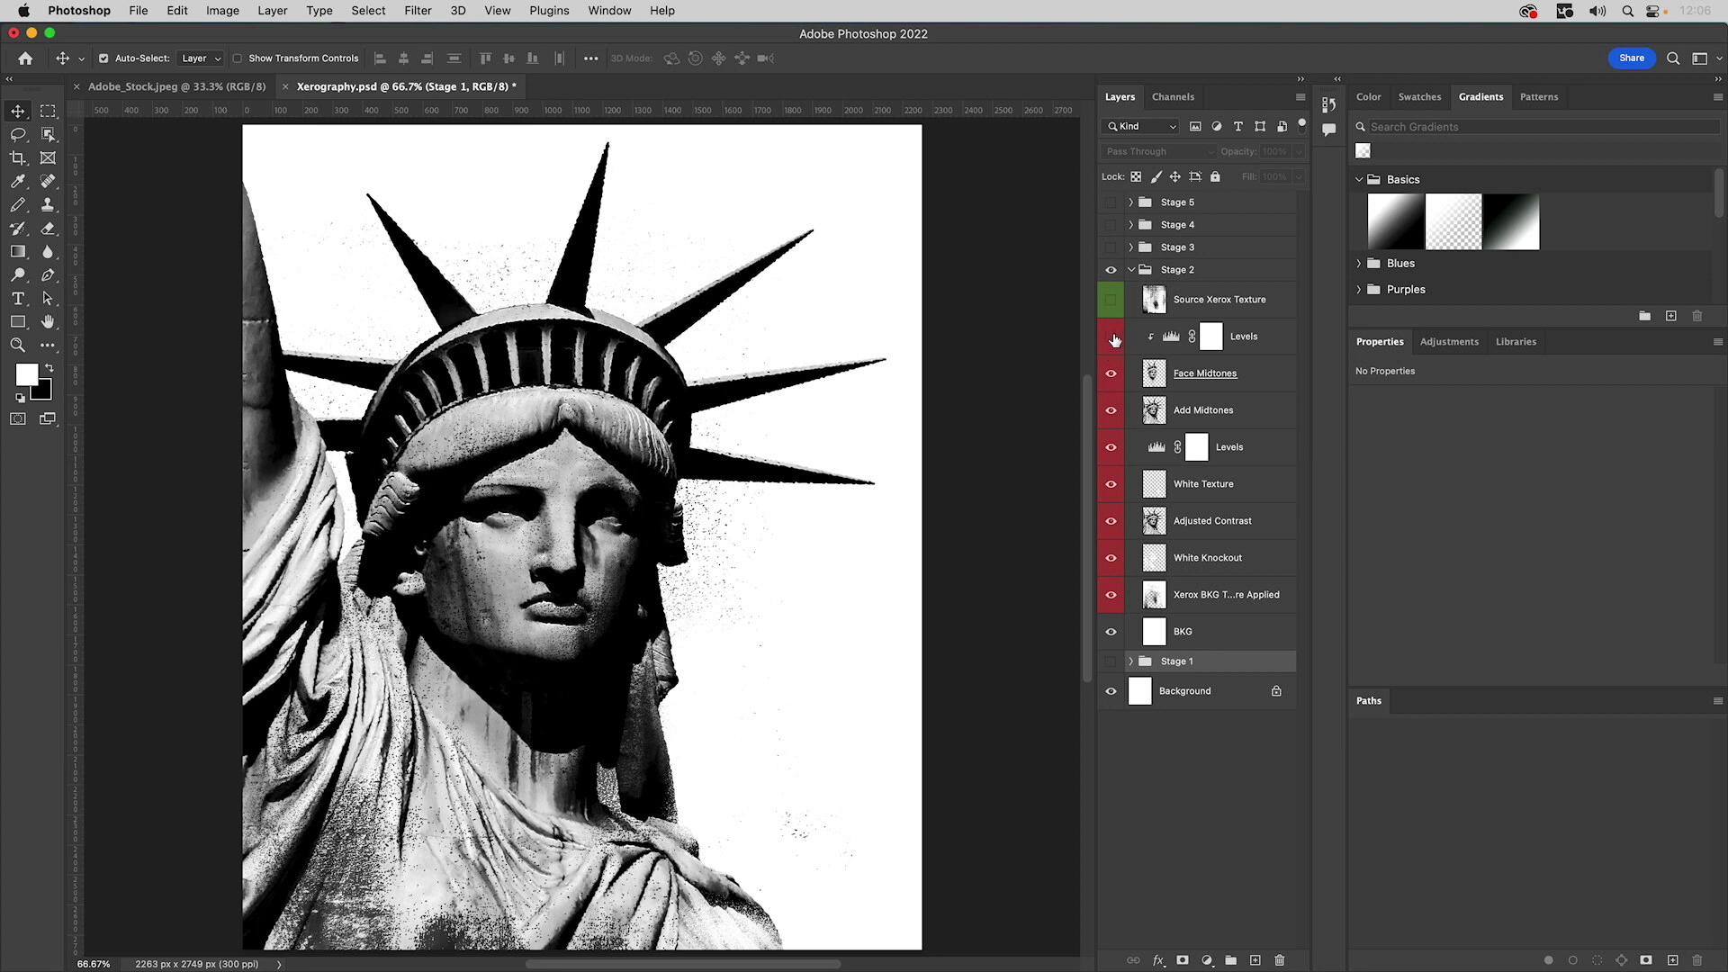
left_click(1112, 338)
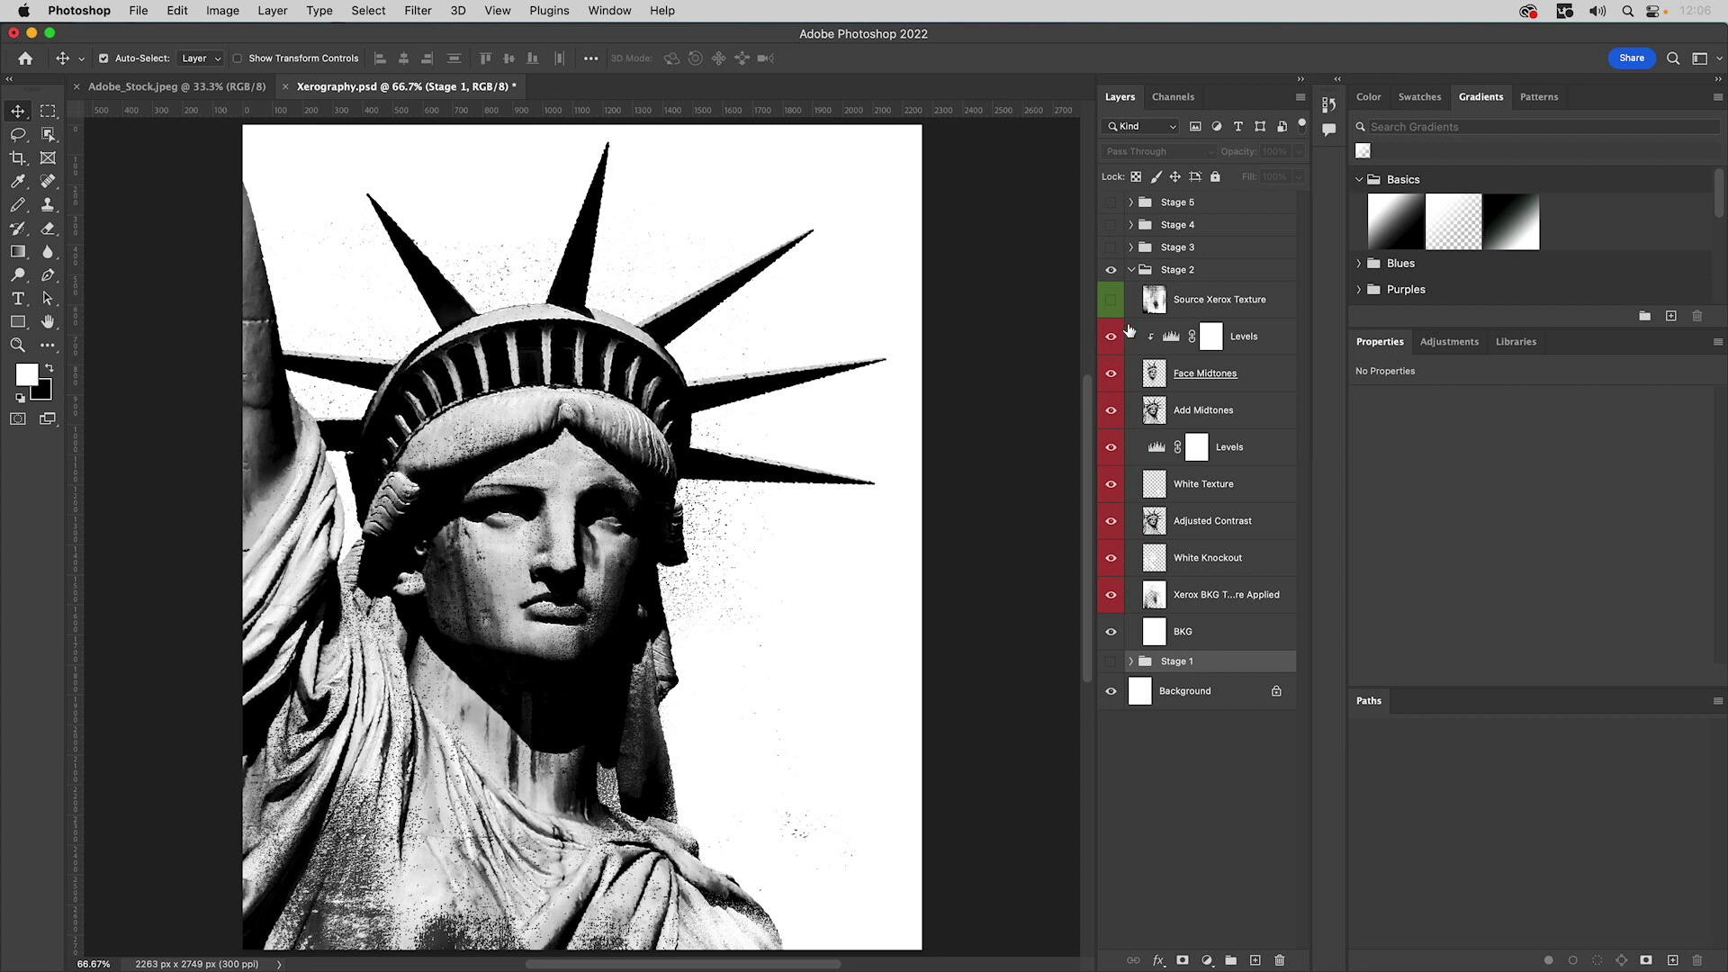
left_click(1131, 270)
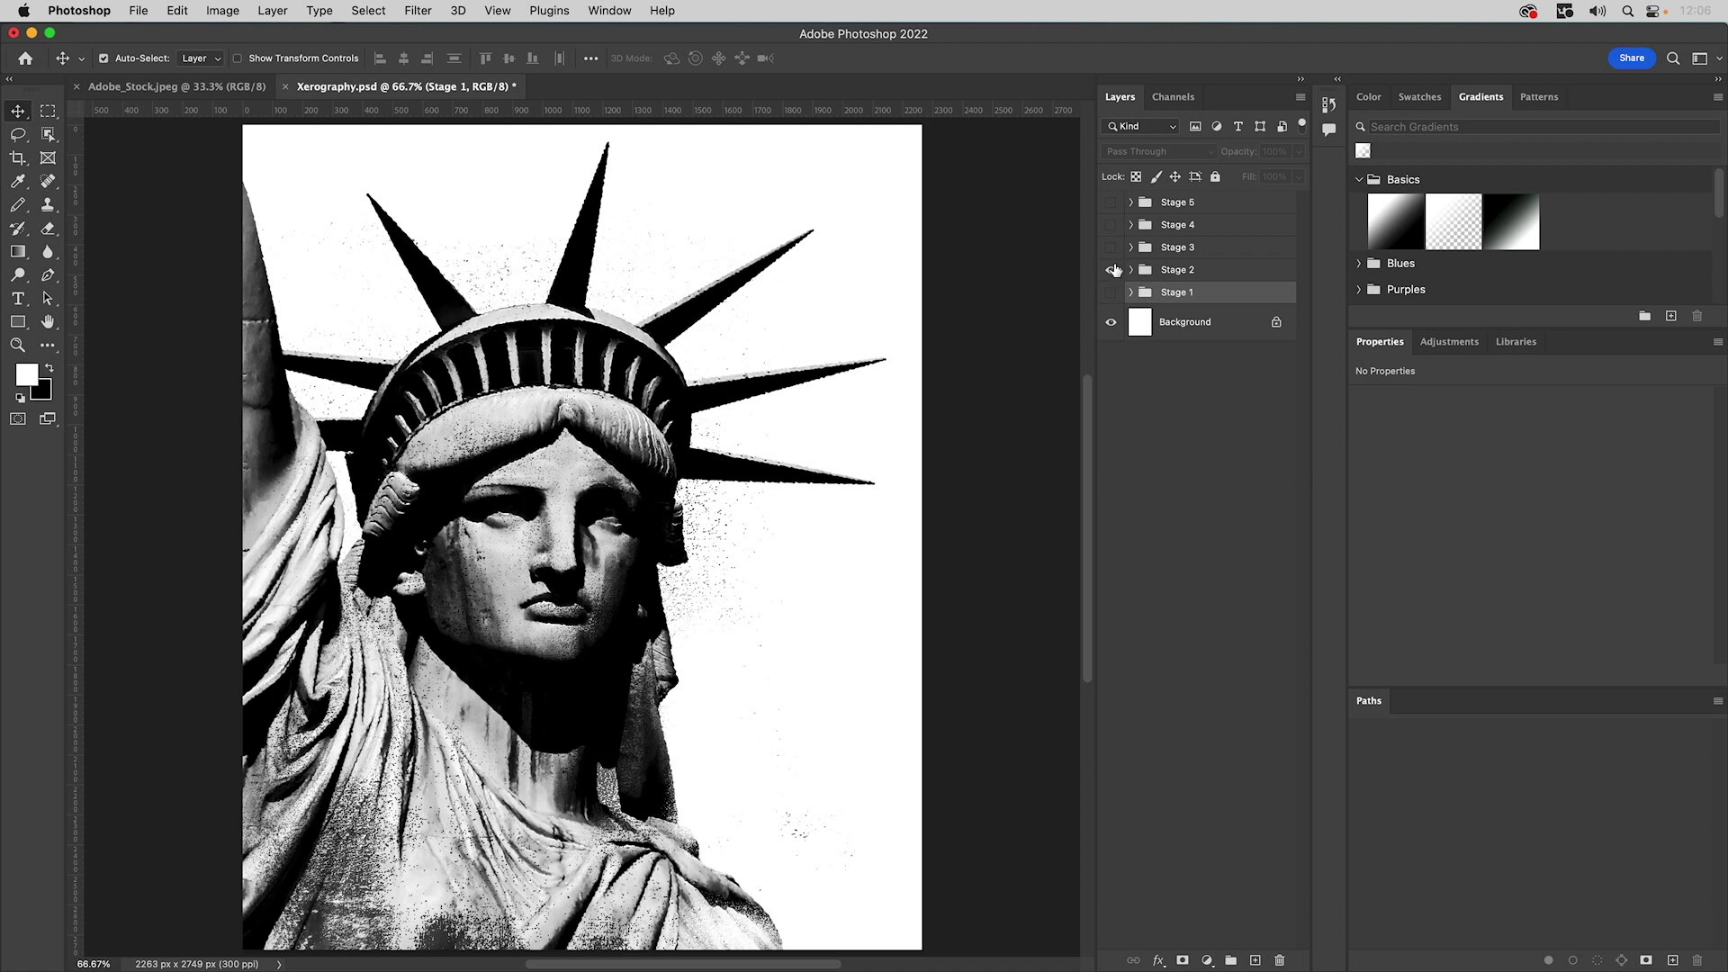
- Expand and show the Stage 3 group in place of Stage 2, and briefly preview its masked texture layer
left_click(1110, 248)
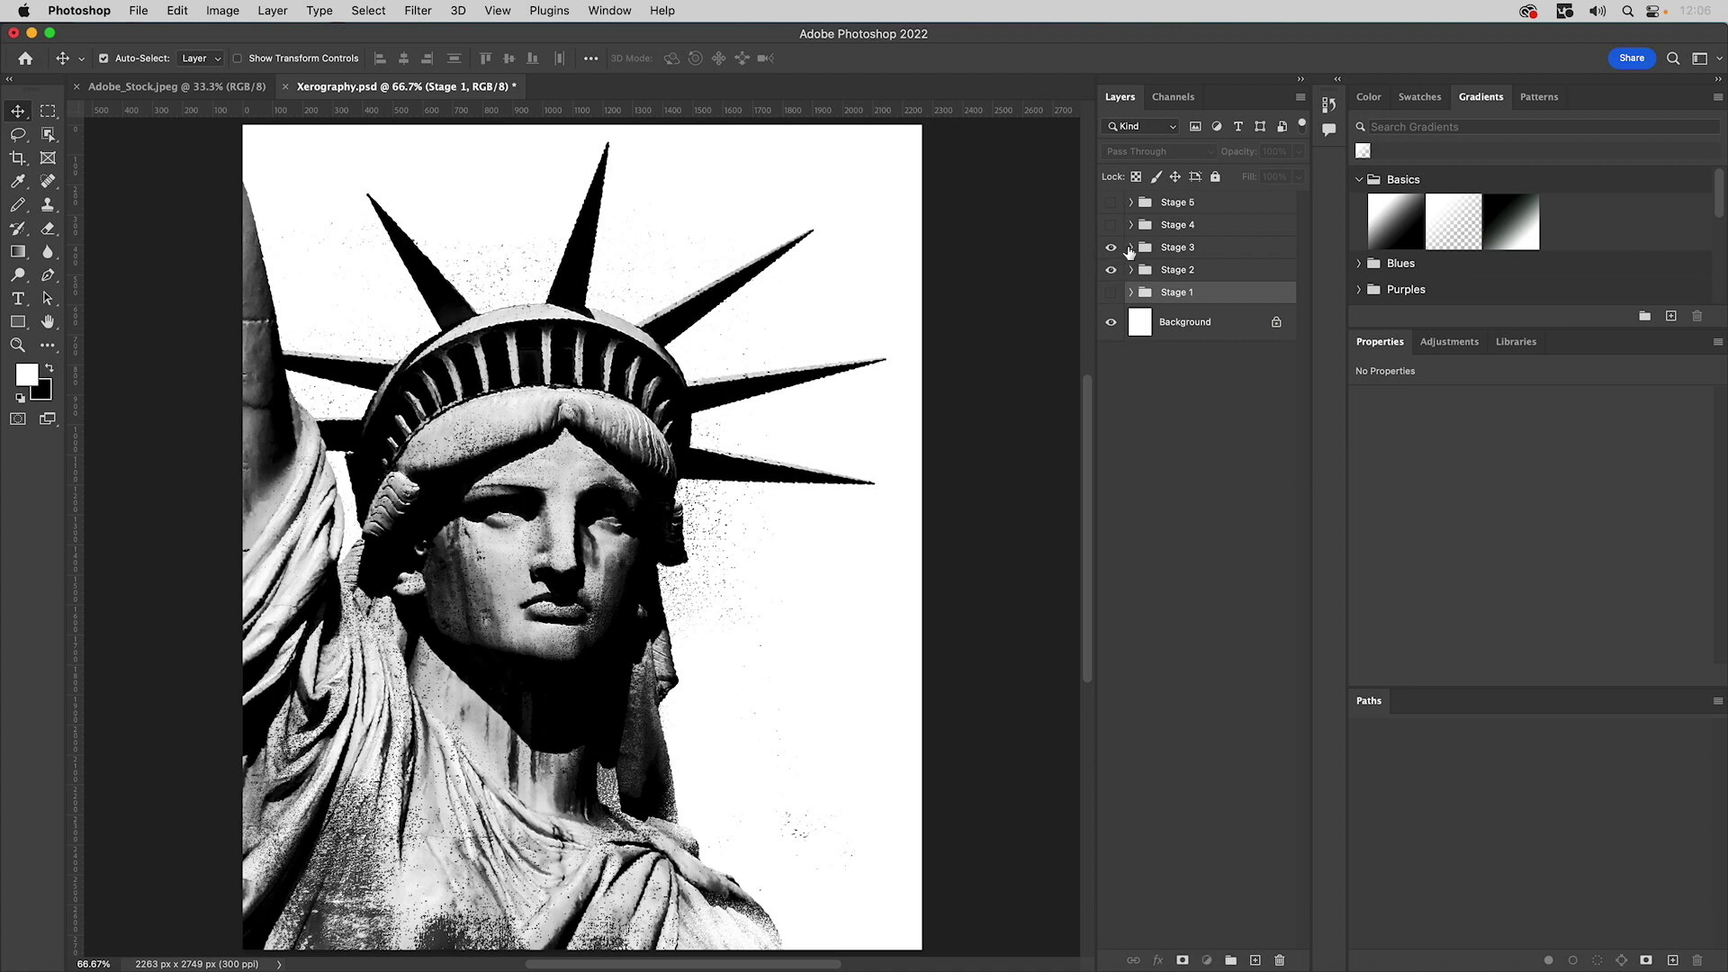
left_click(1131, 248)
left_click(1111, 565)
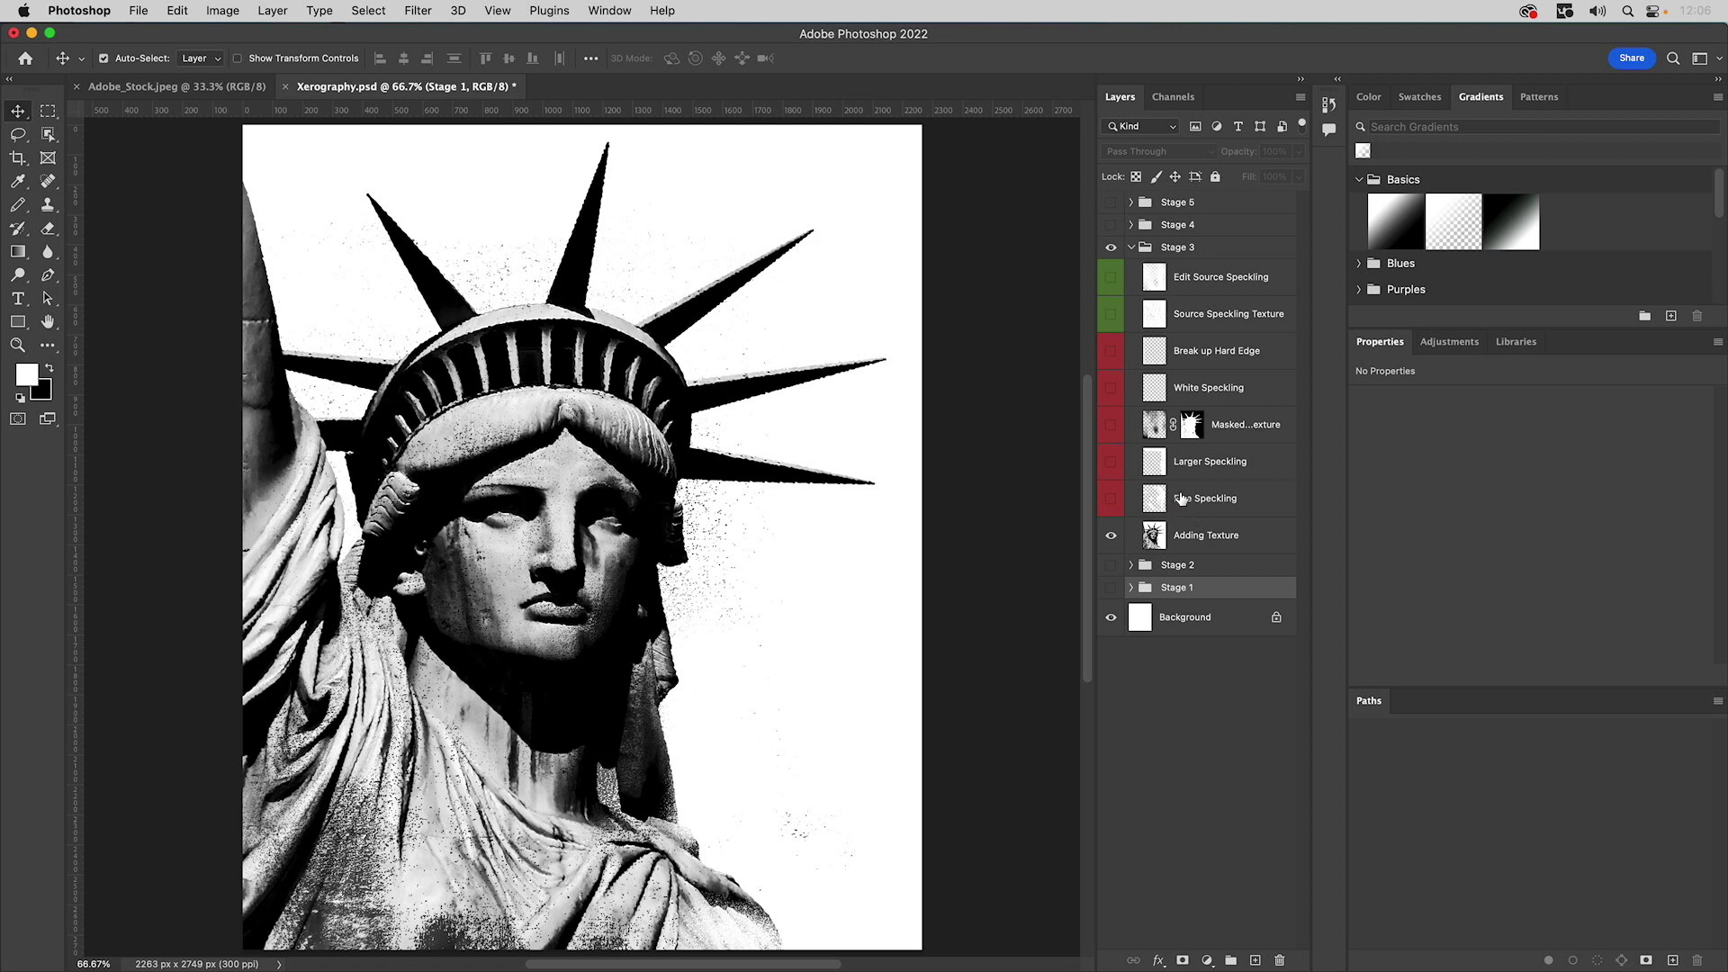
left_click(1115, 429)
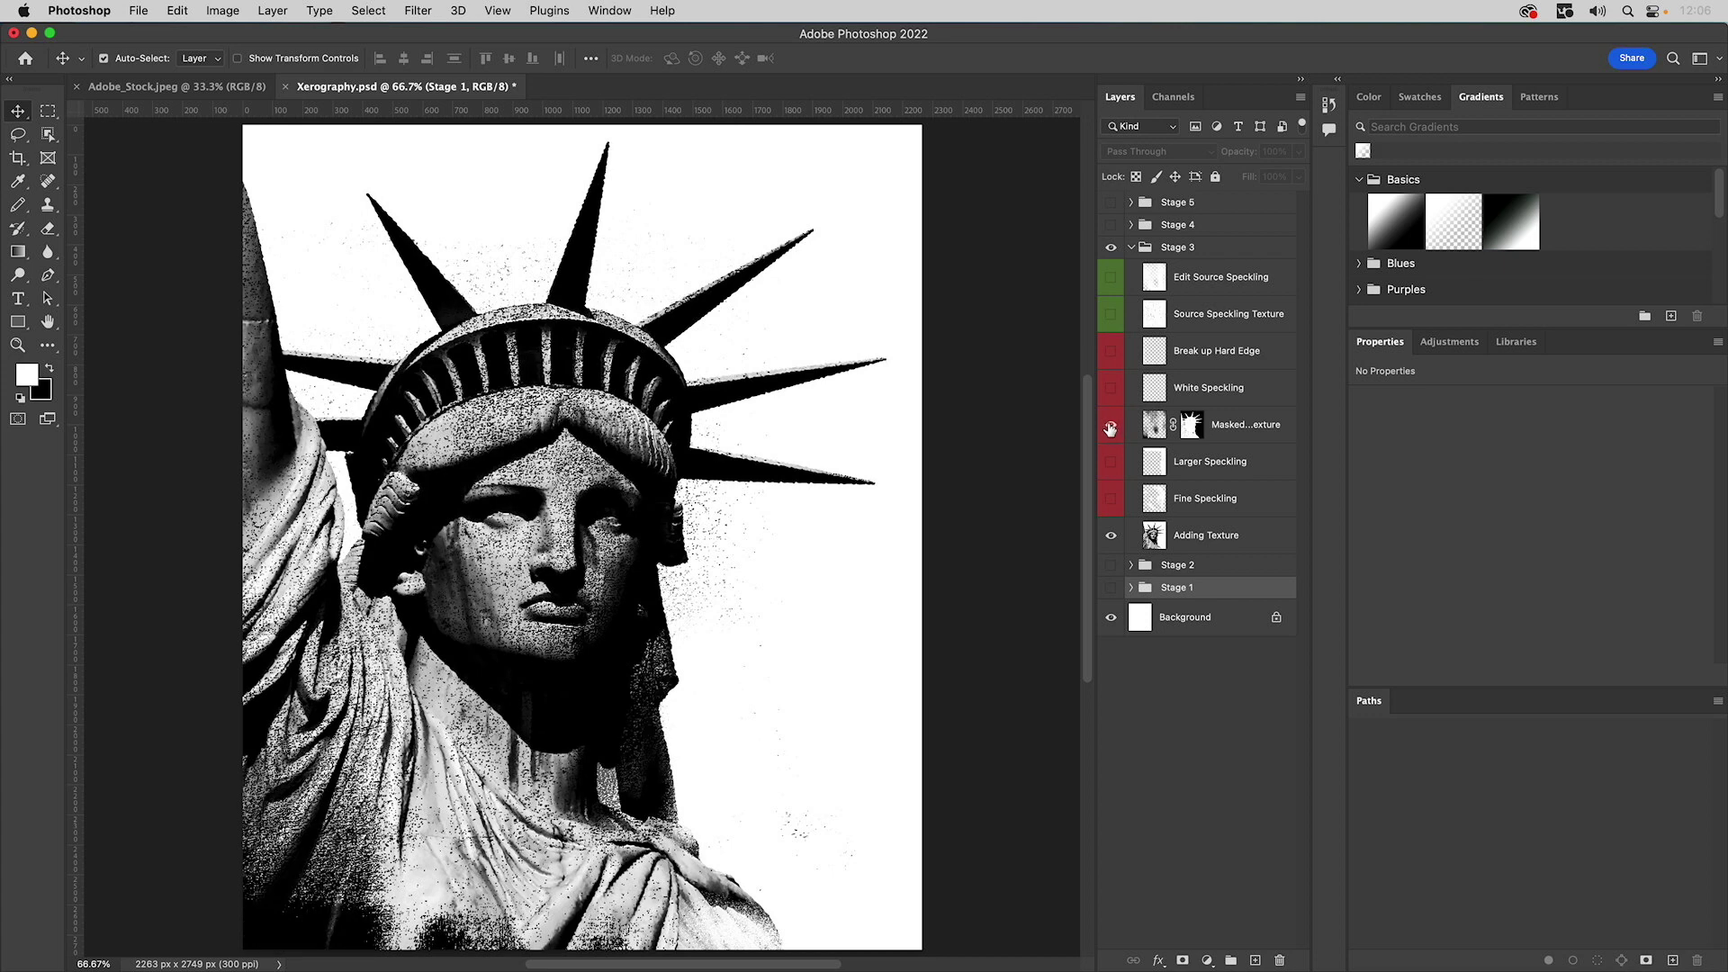
left_click(1111, 428)
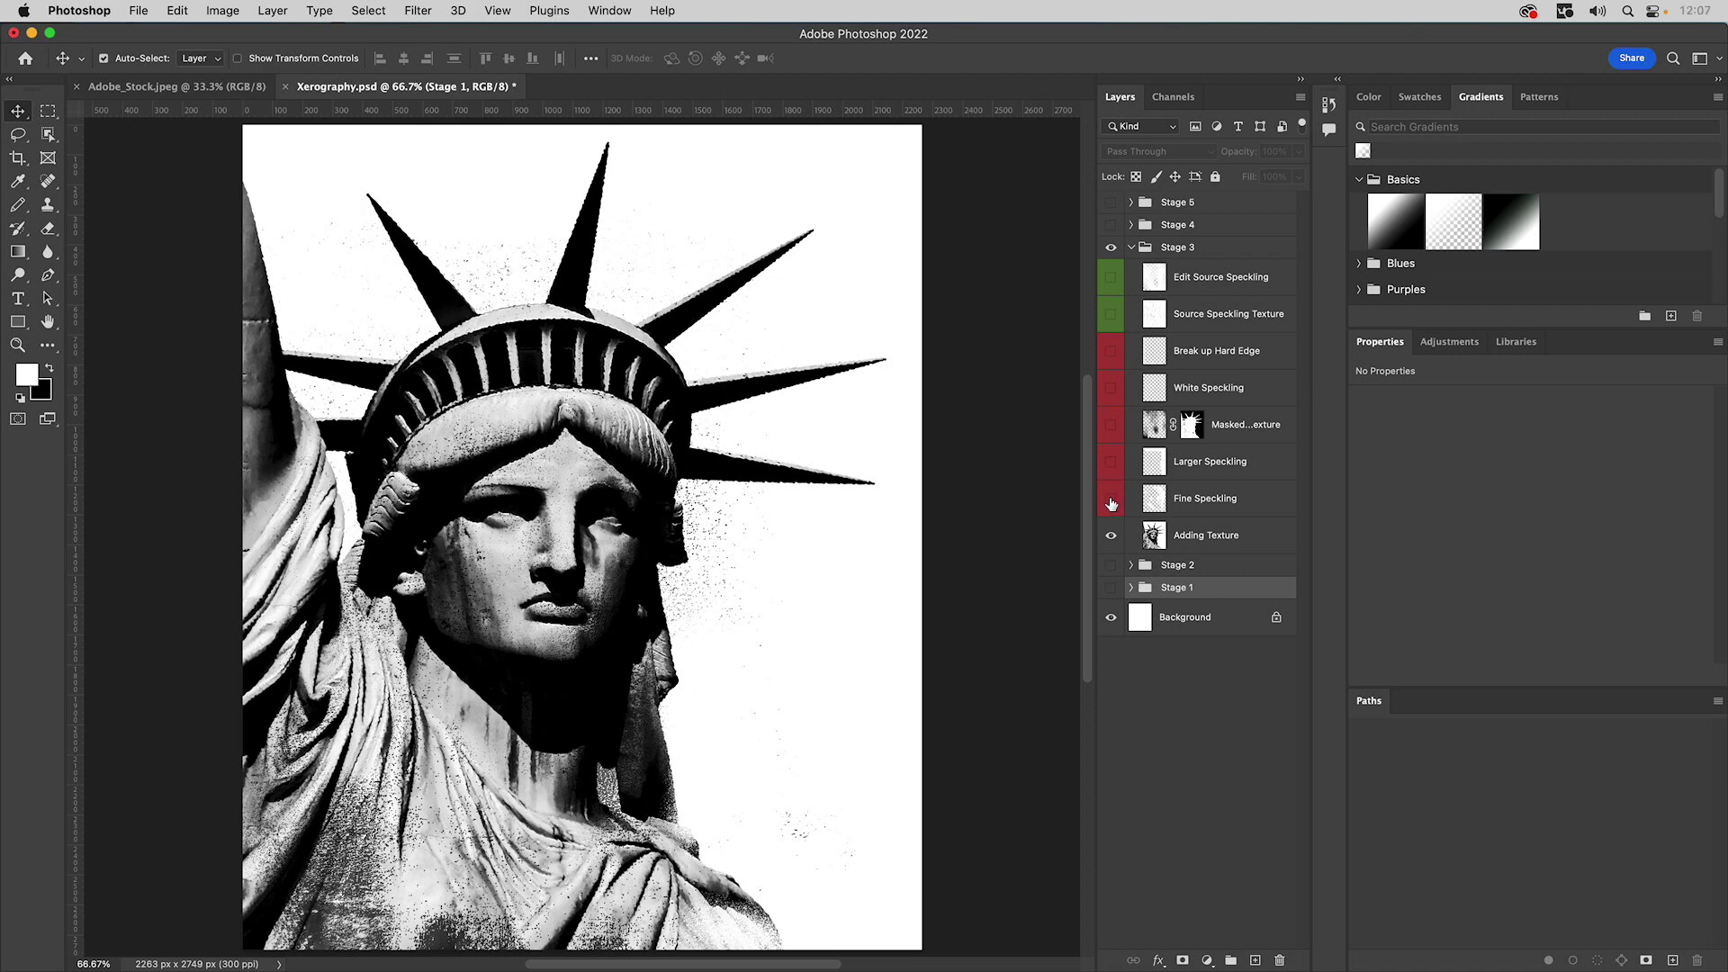
- Show the Fine Speckling, Larger Speckling, masked texture, White Speckling and Break up Hard Edge layers in Stage 3
left_click(1111, 503)
left_click(1110, 502)
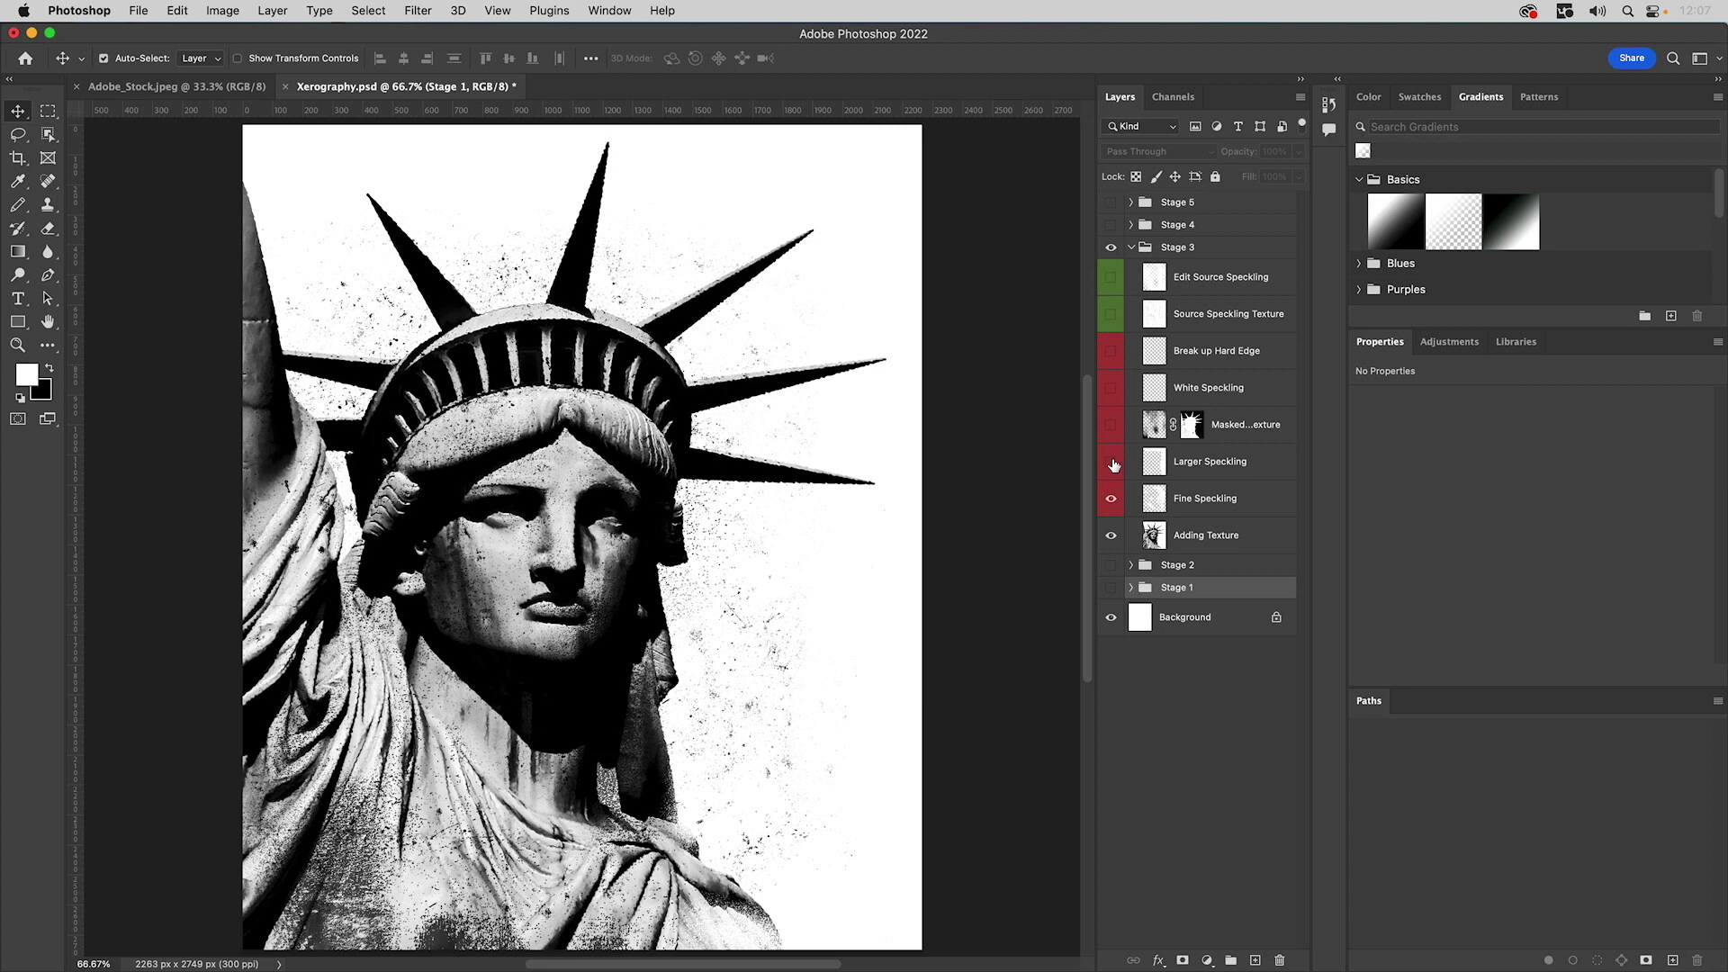
left_click(1111, 464)
left_click(1110, 427)
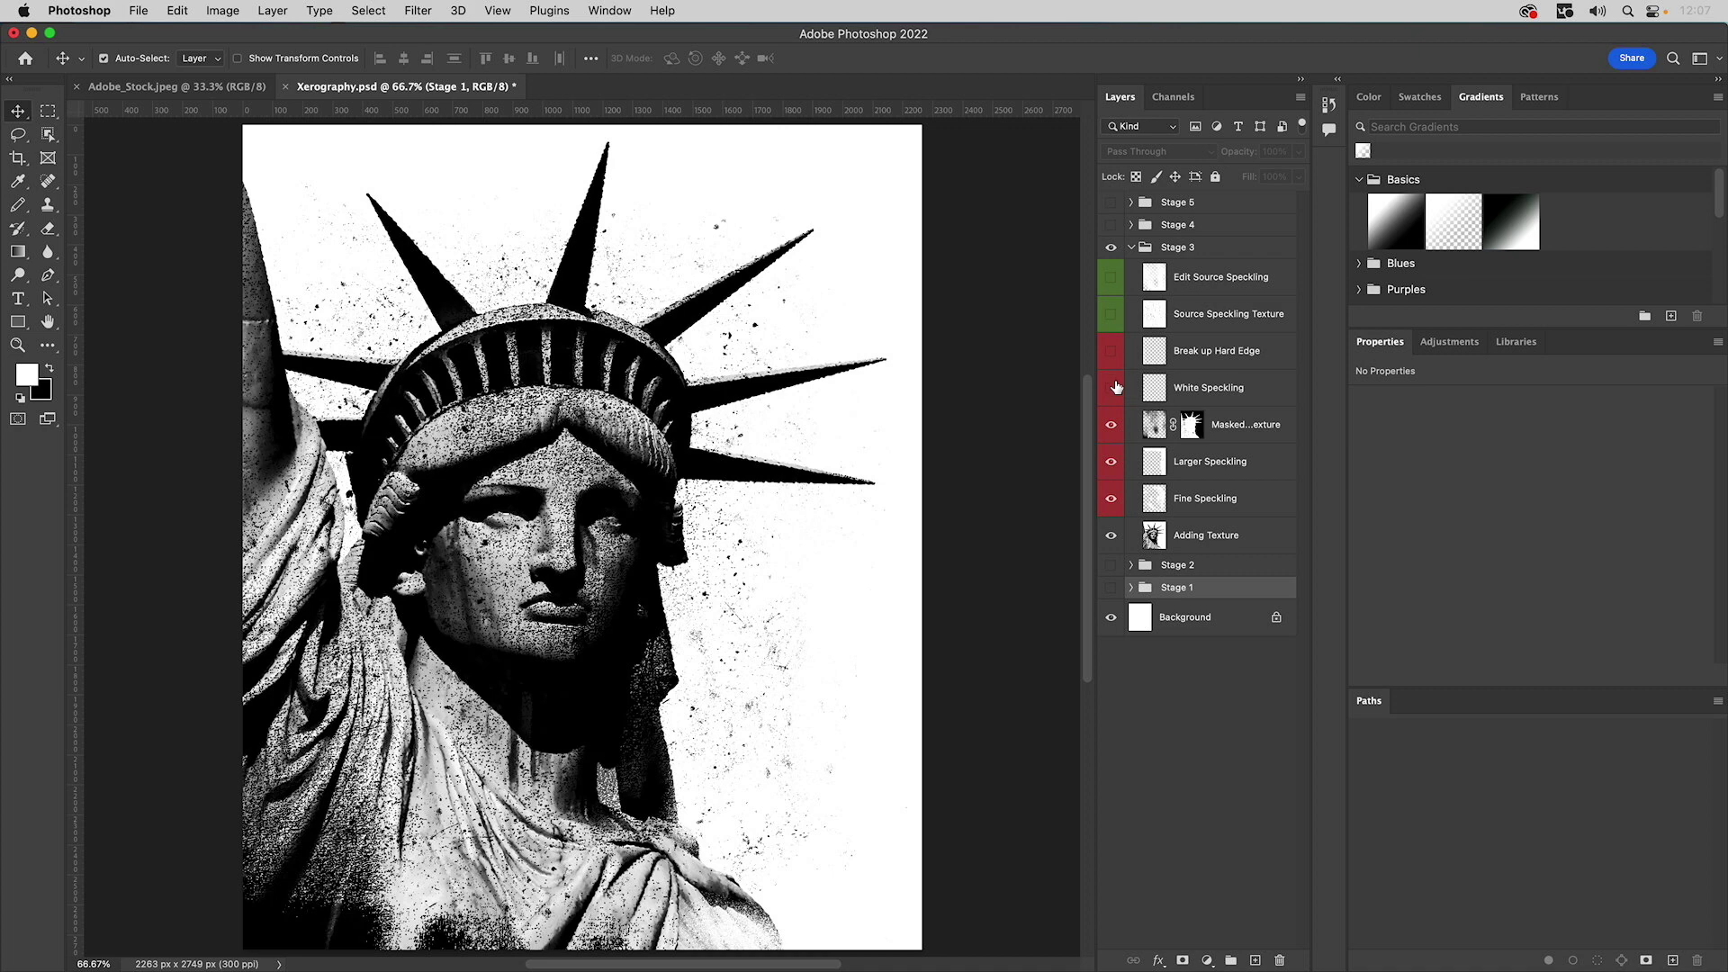
left_click(1112, 388)
left_click(1112, 354)
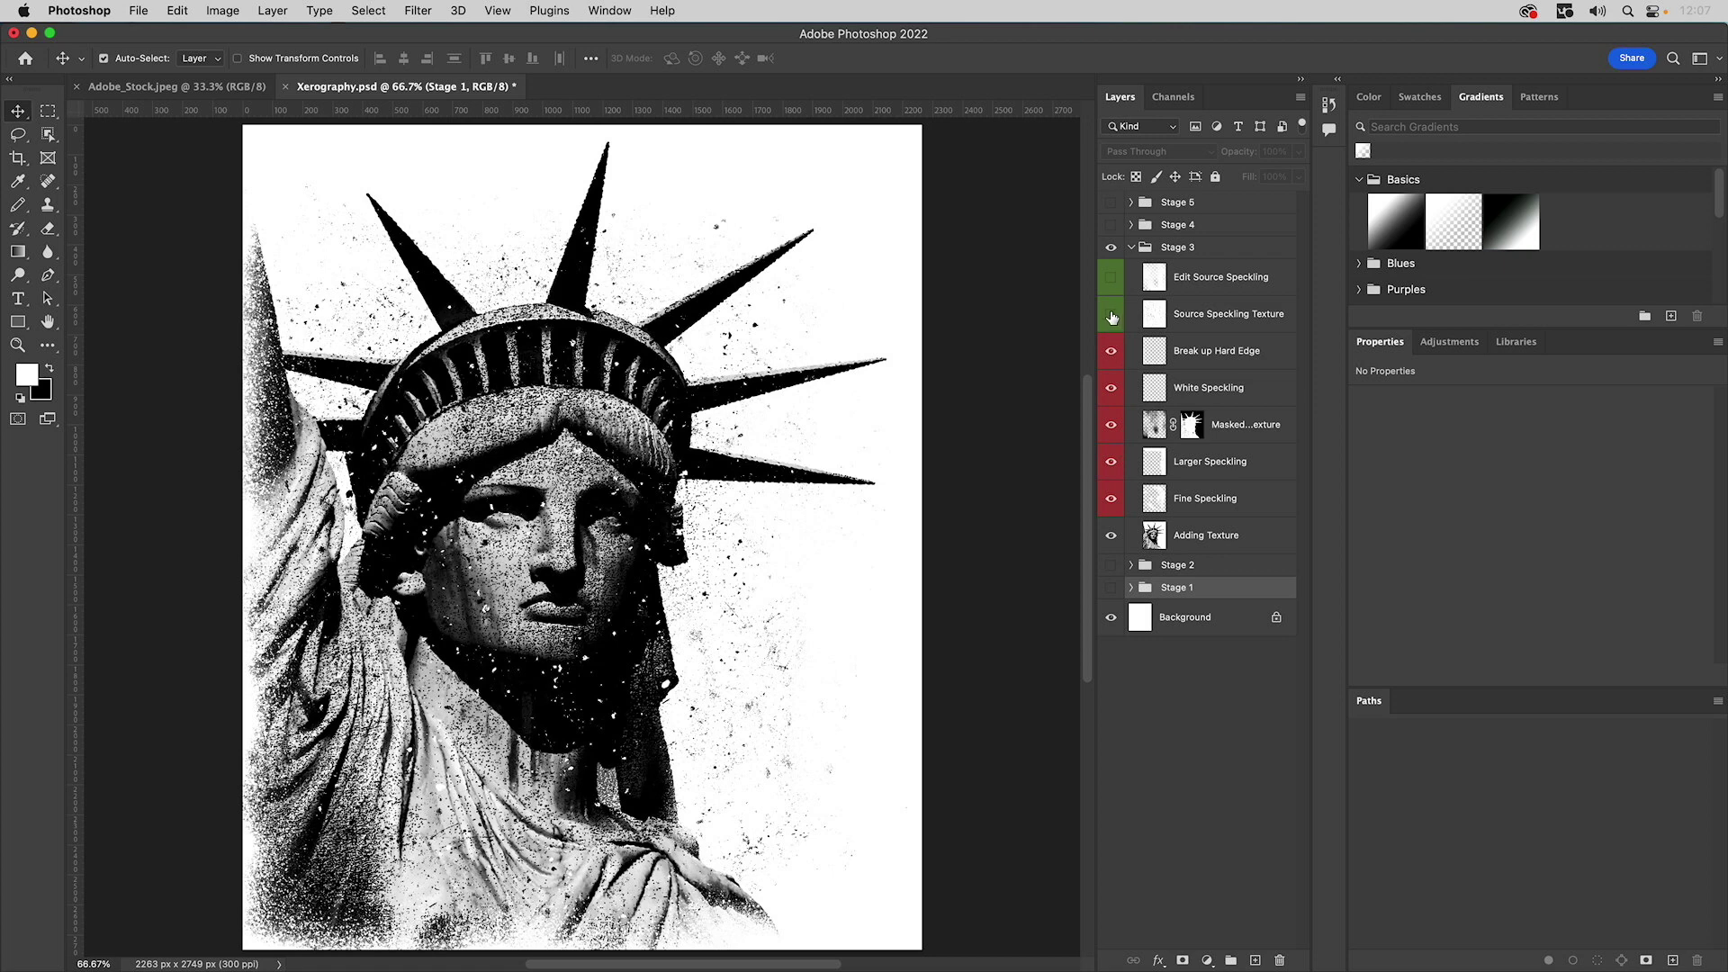
- Preview the Source Speckling Texture and Edit Source Speckling layers one at a time, and collapse the Stage 3 group
left_click(1112, 317)
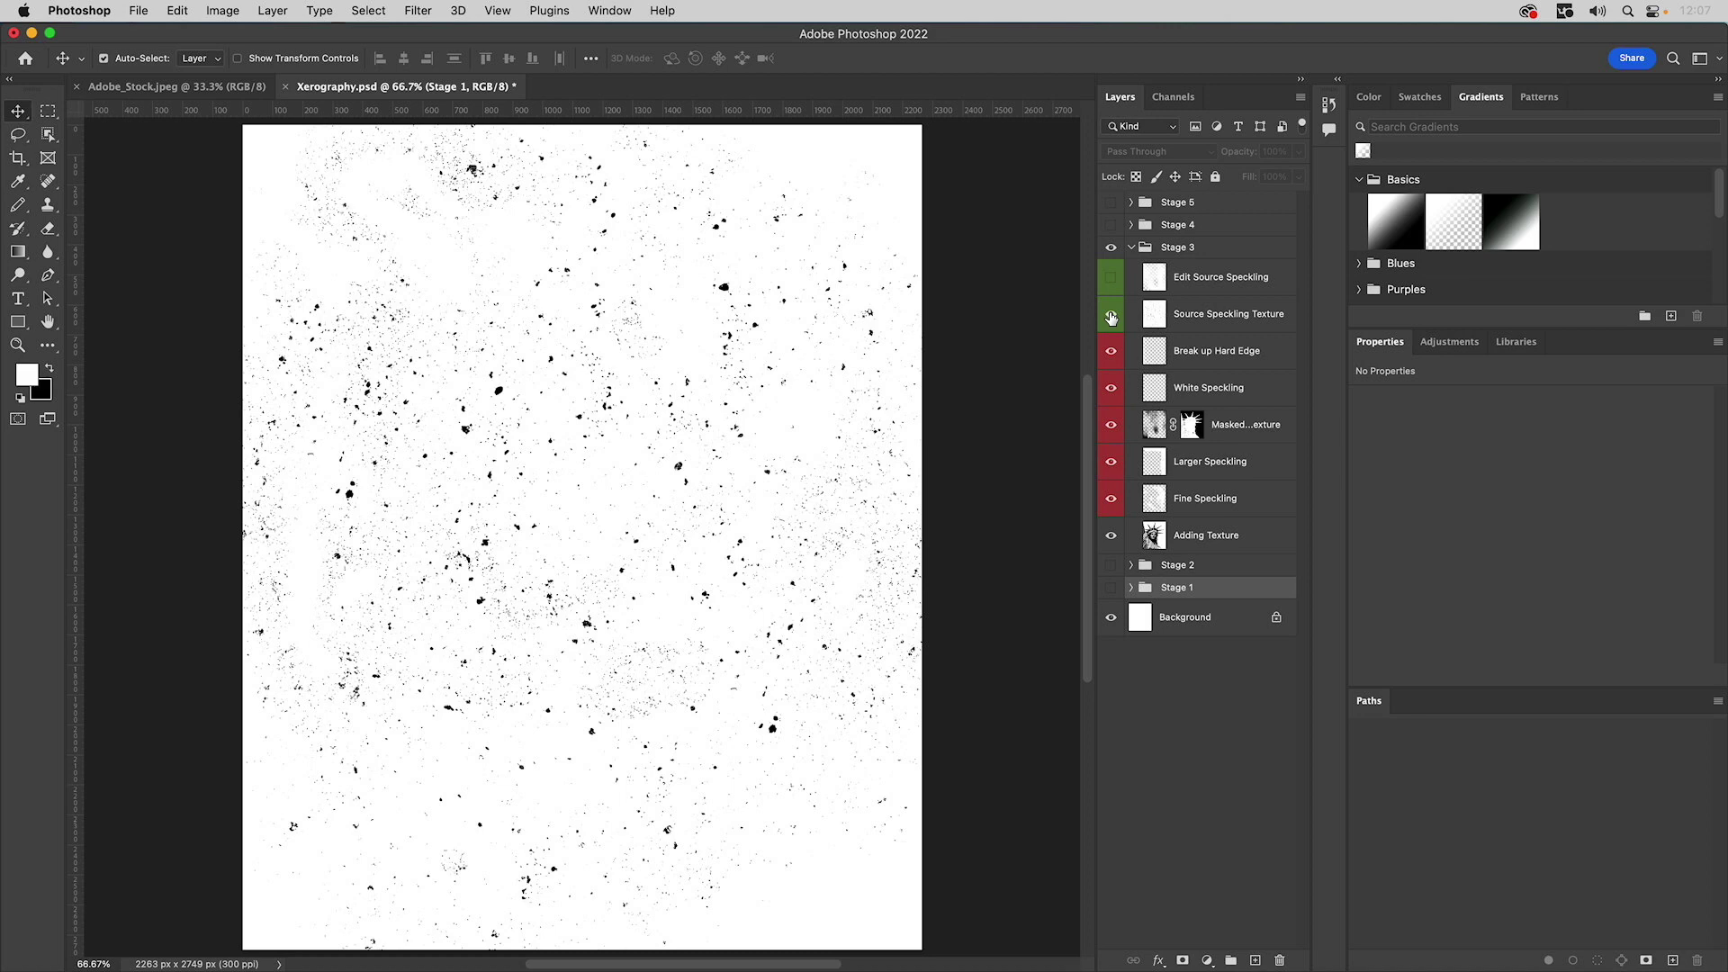
left_click(1111, 316)
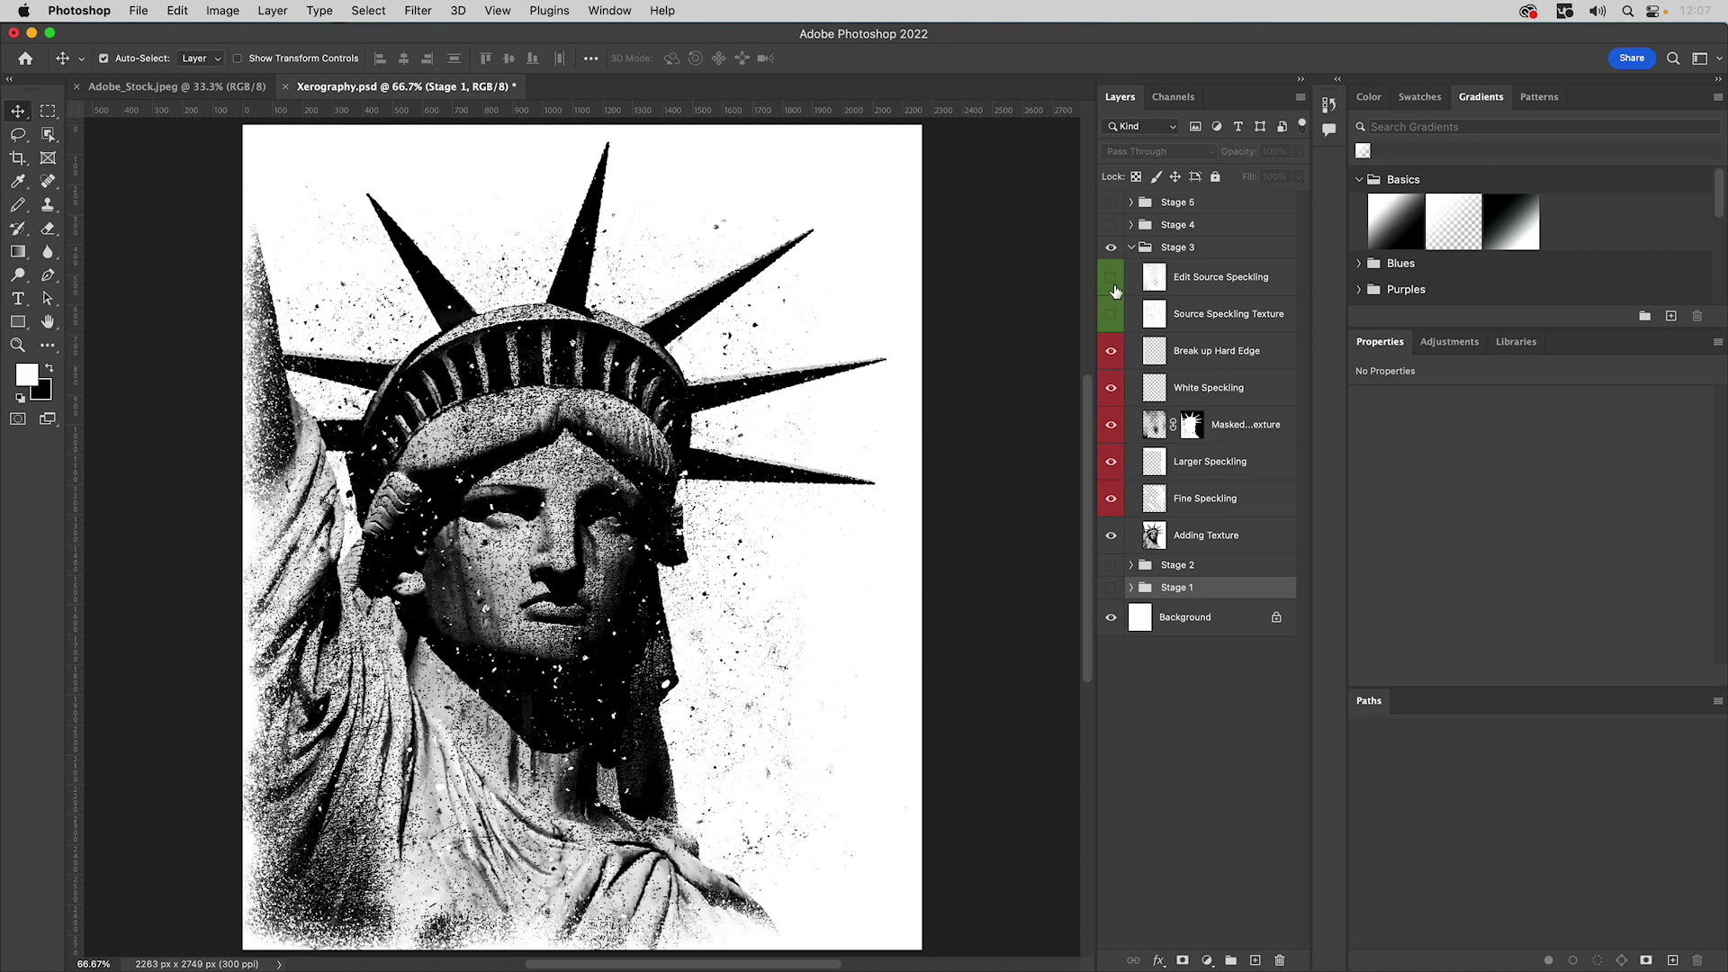
left_click(1111, 278)
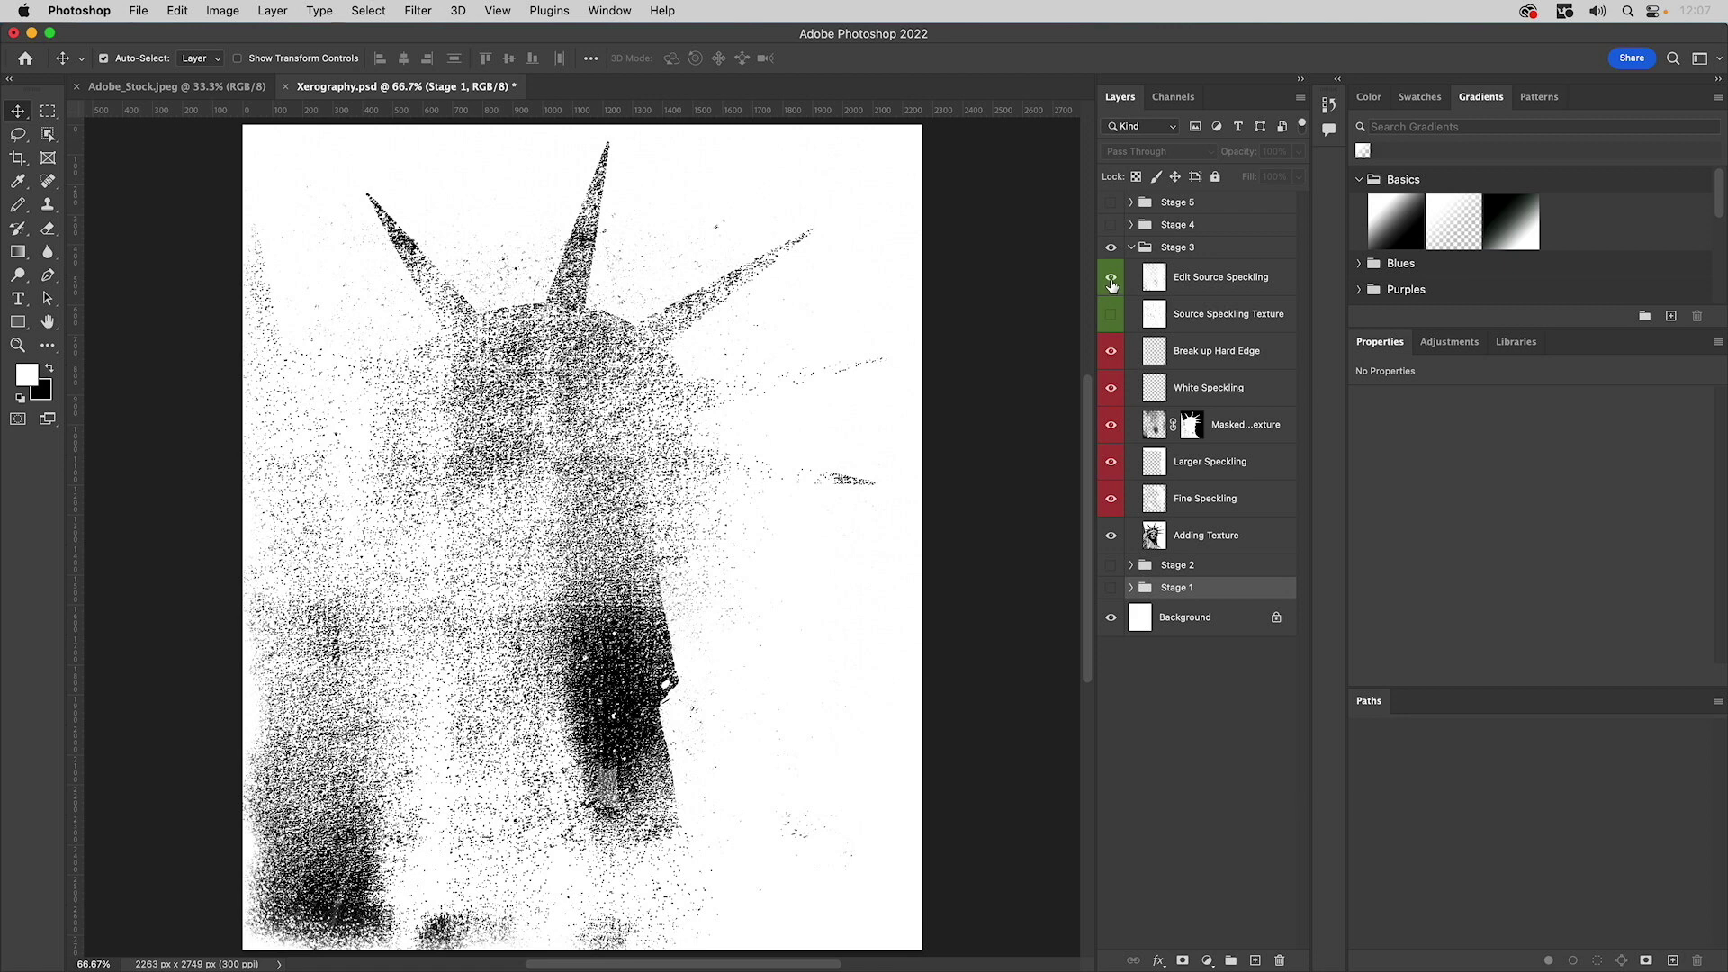
left_click(1112, 278)
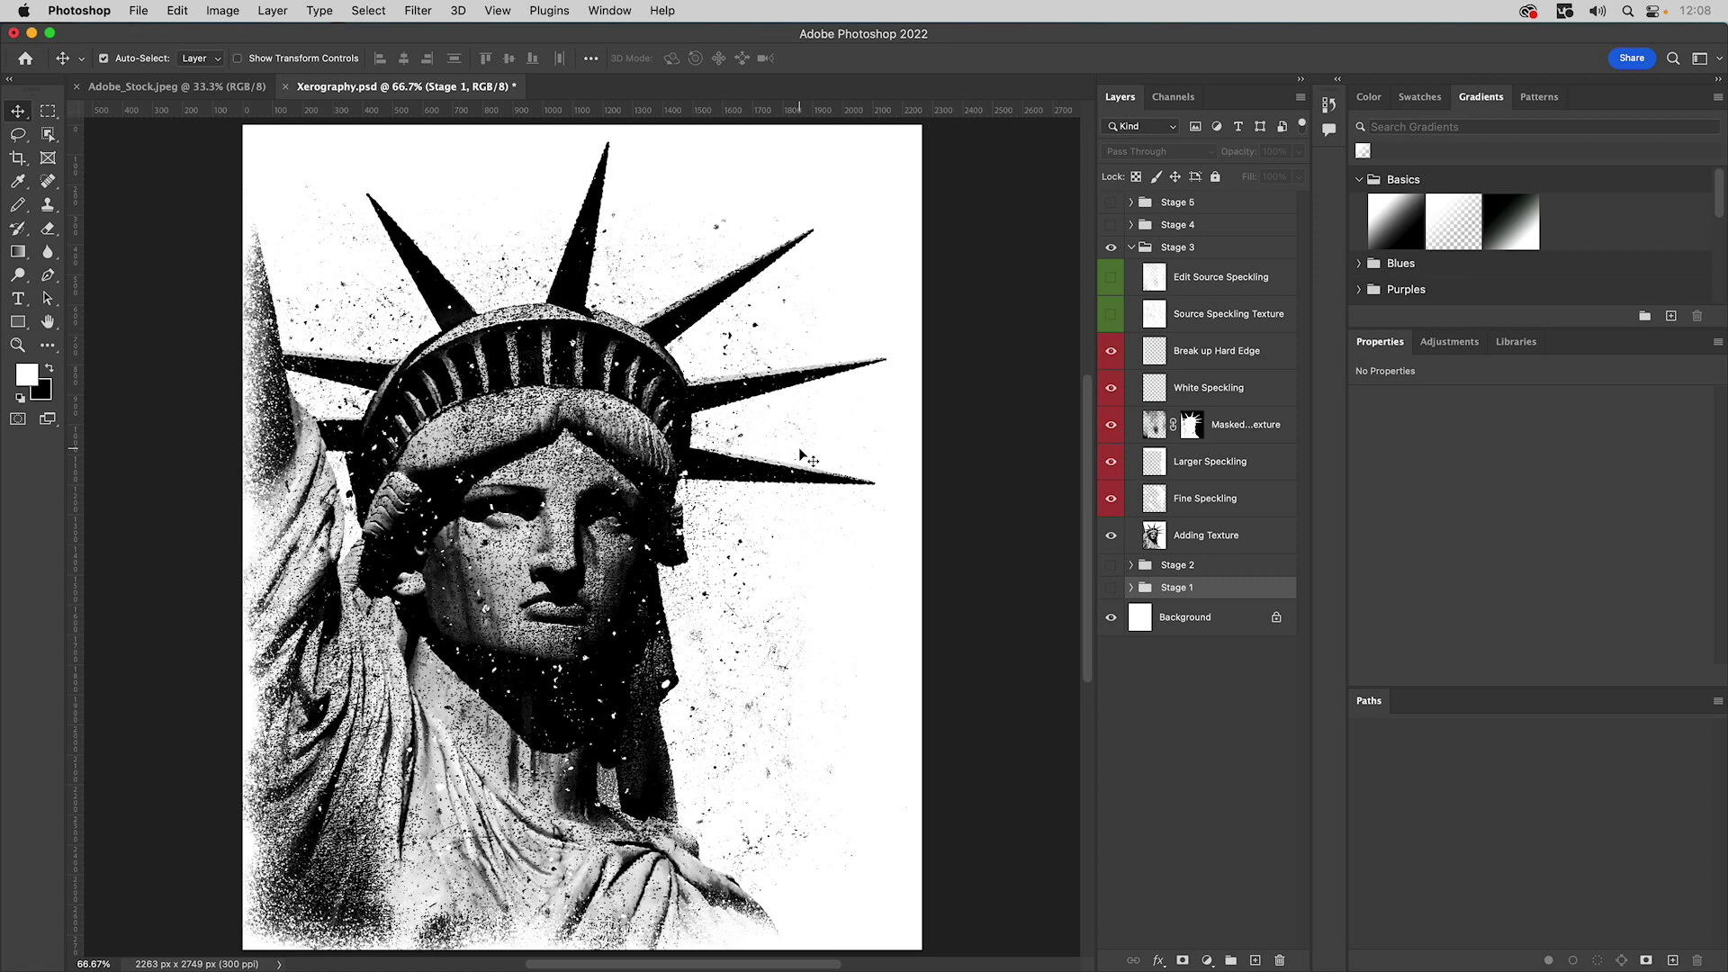
left_click(1131, 247)
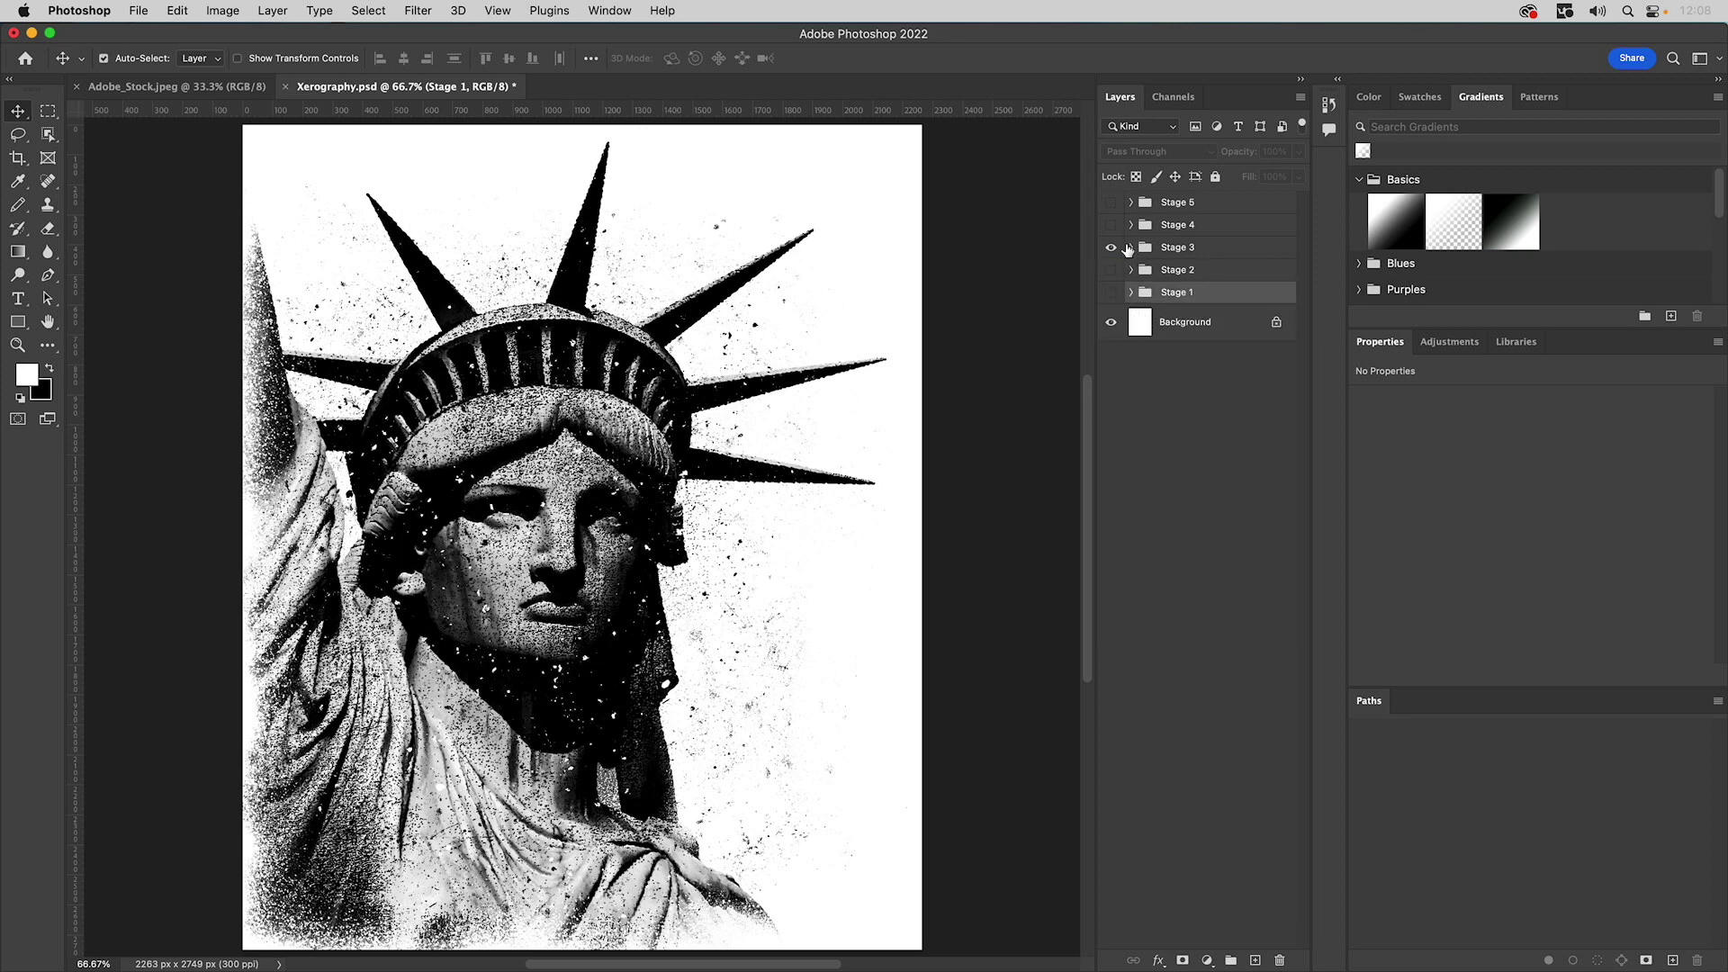
- Show and expand the Stage 4 group, and hide the Stage 3 group
left_click(1112, 227)
left_click(1131, 225)
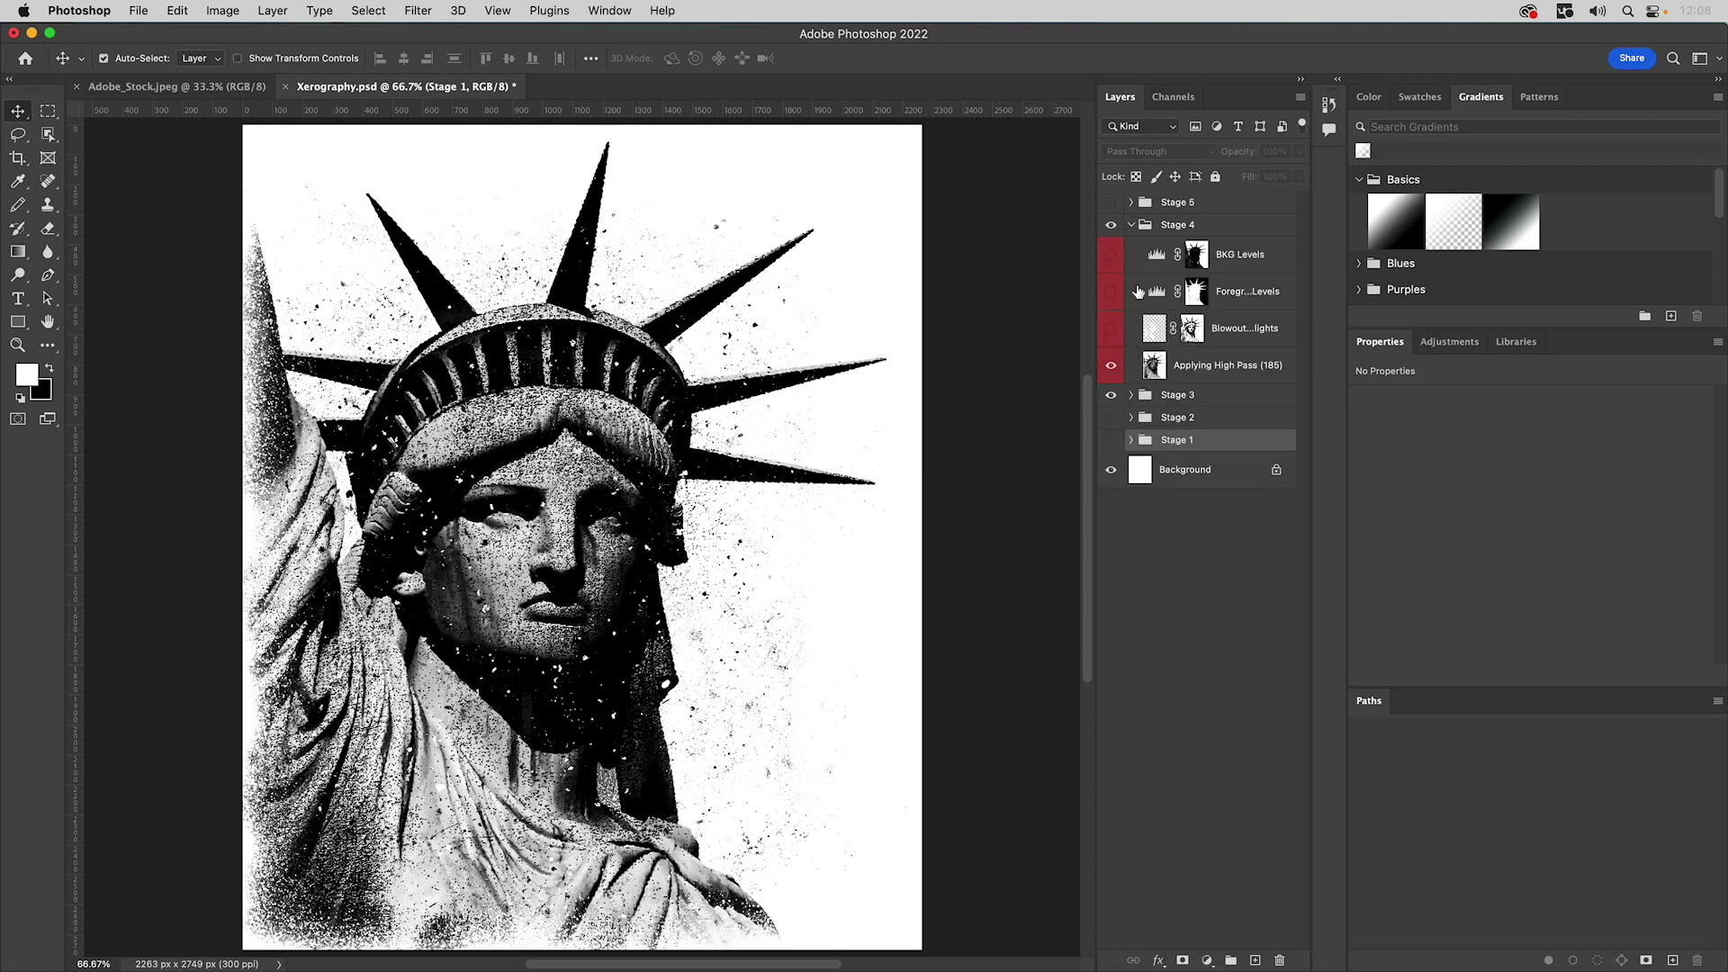
left_click(1113, 396)
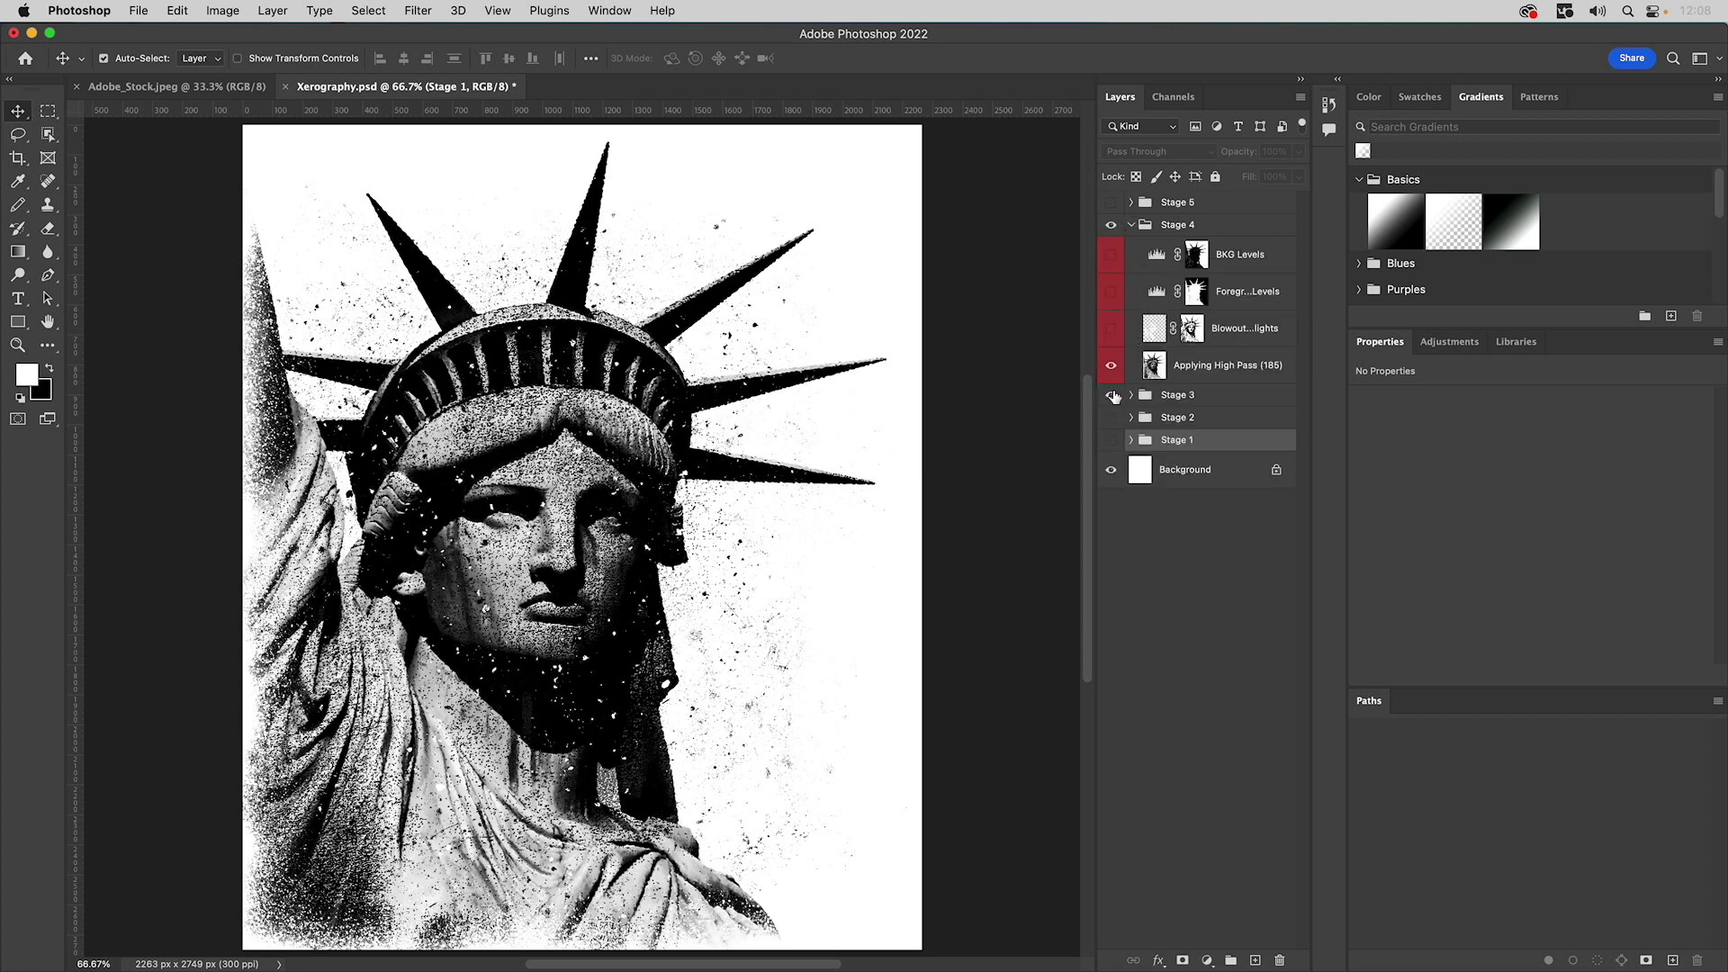
- Apply a High Pass filter with a 185-pixel radius to the Applying High Pass layer, comparing the preview off and on
left_click(1194, 366)
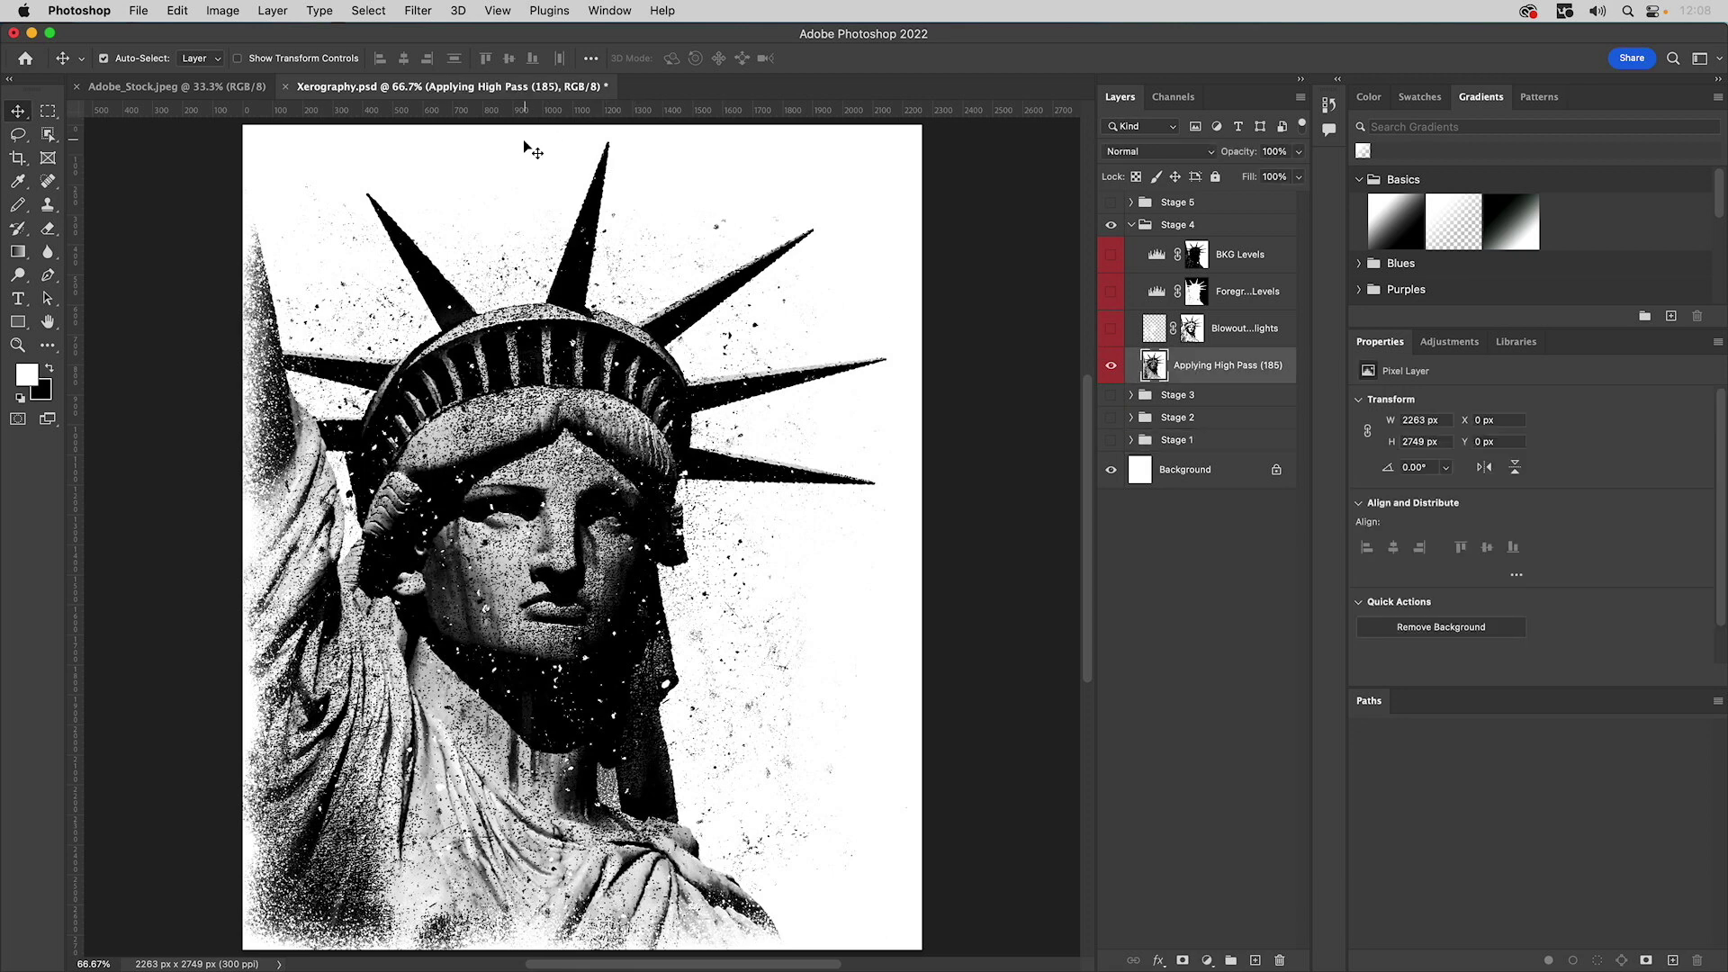
left_click(420, 11)
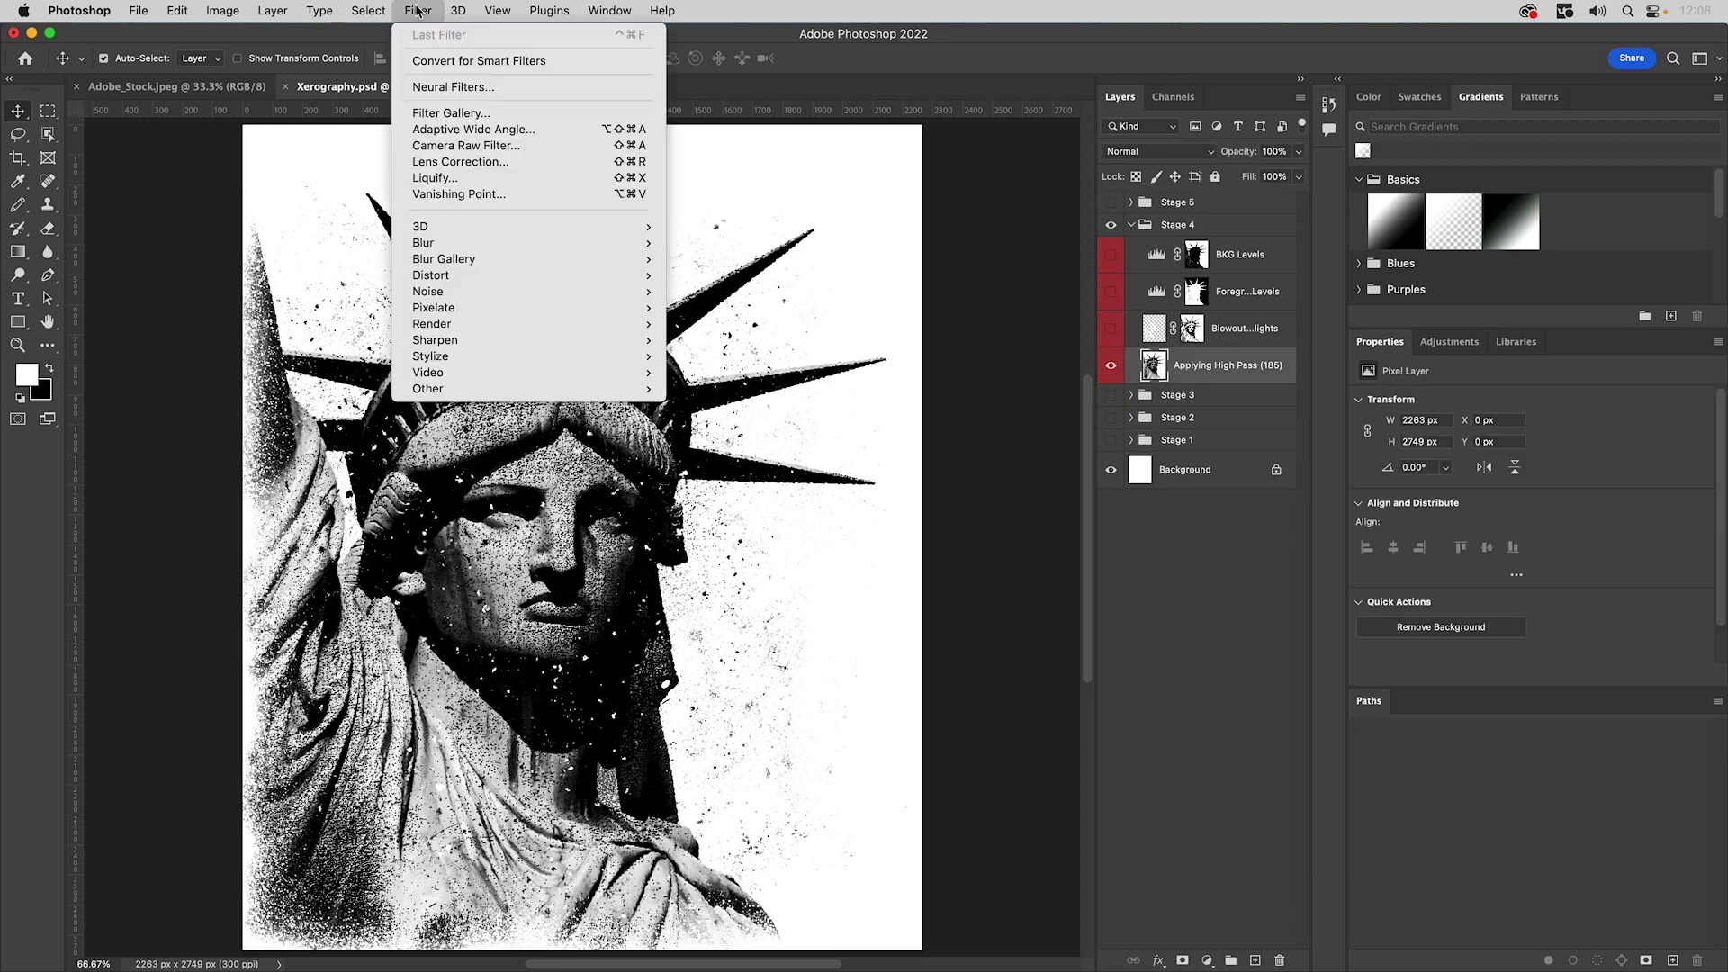
mouse_move(650, 392)
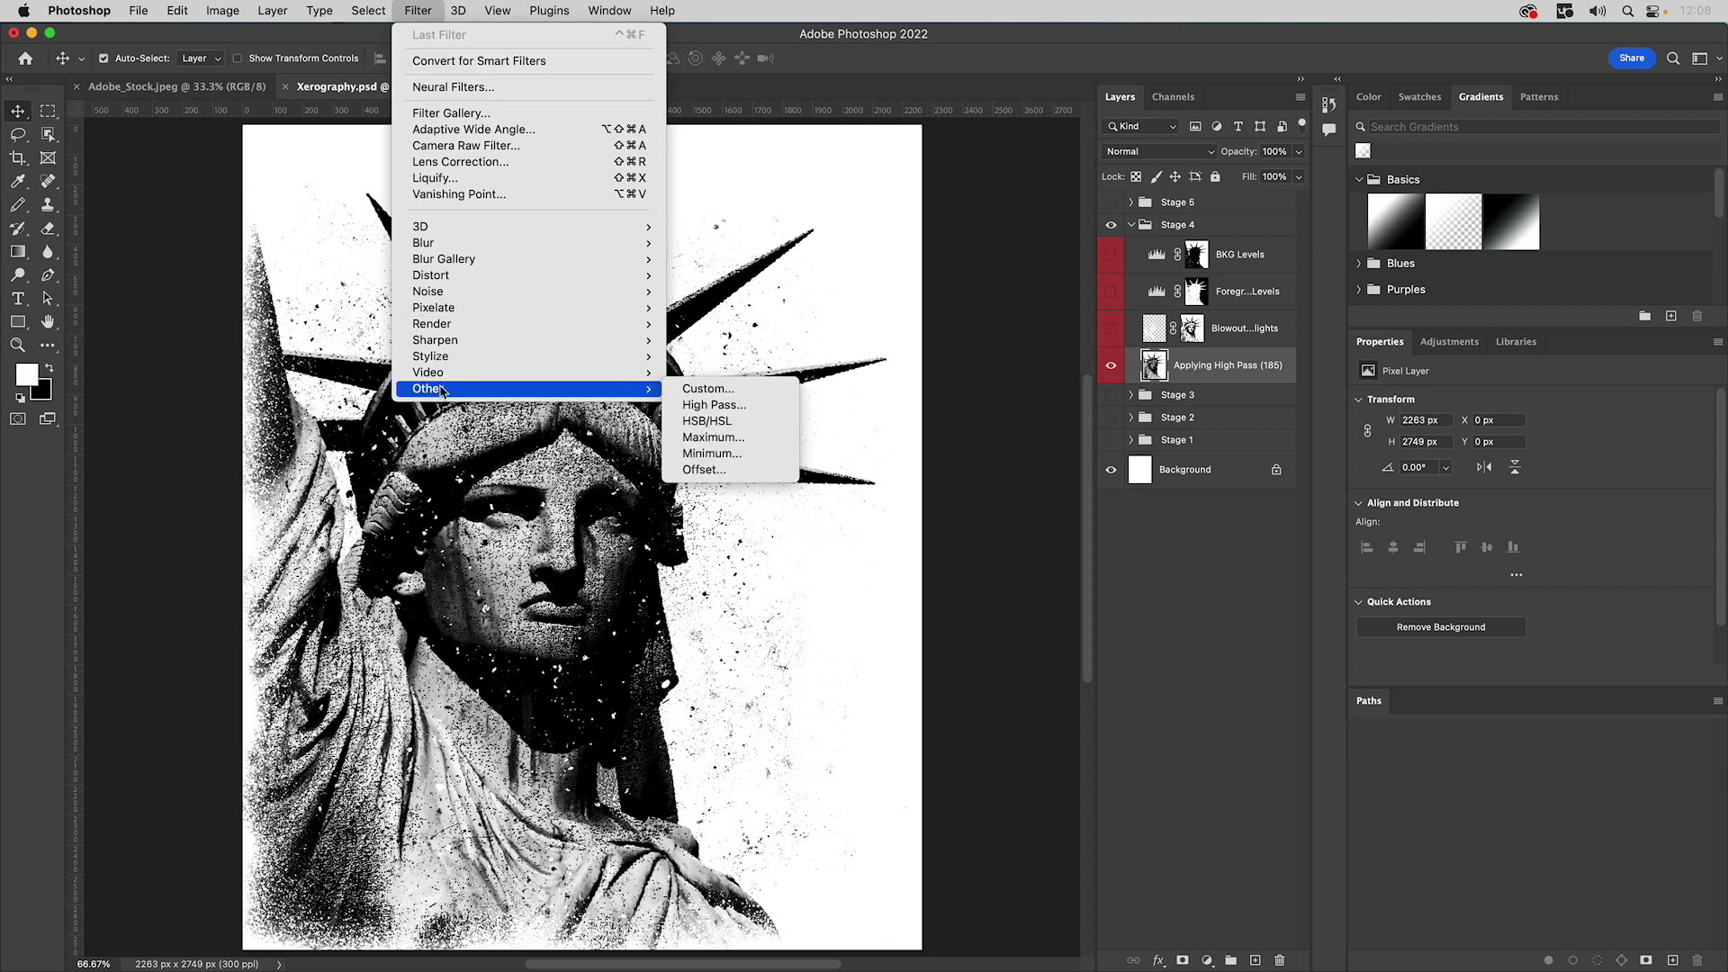
left_click(710, 405)
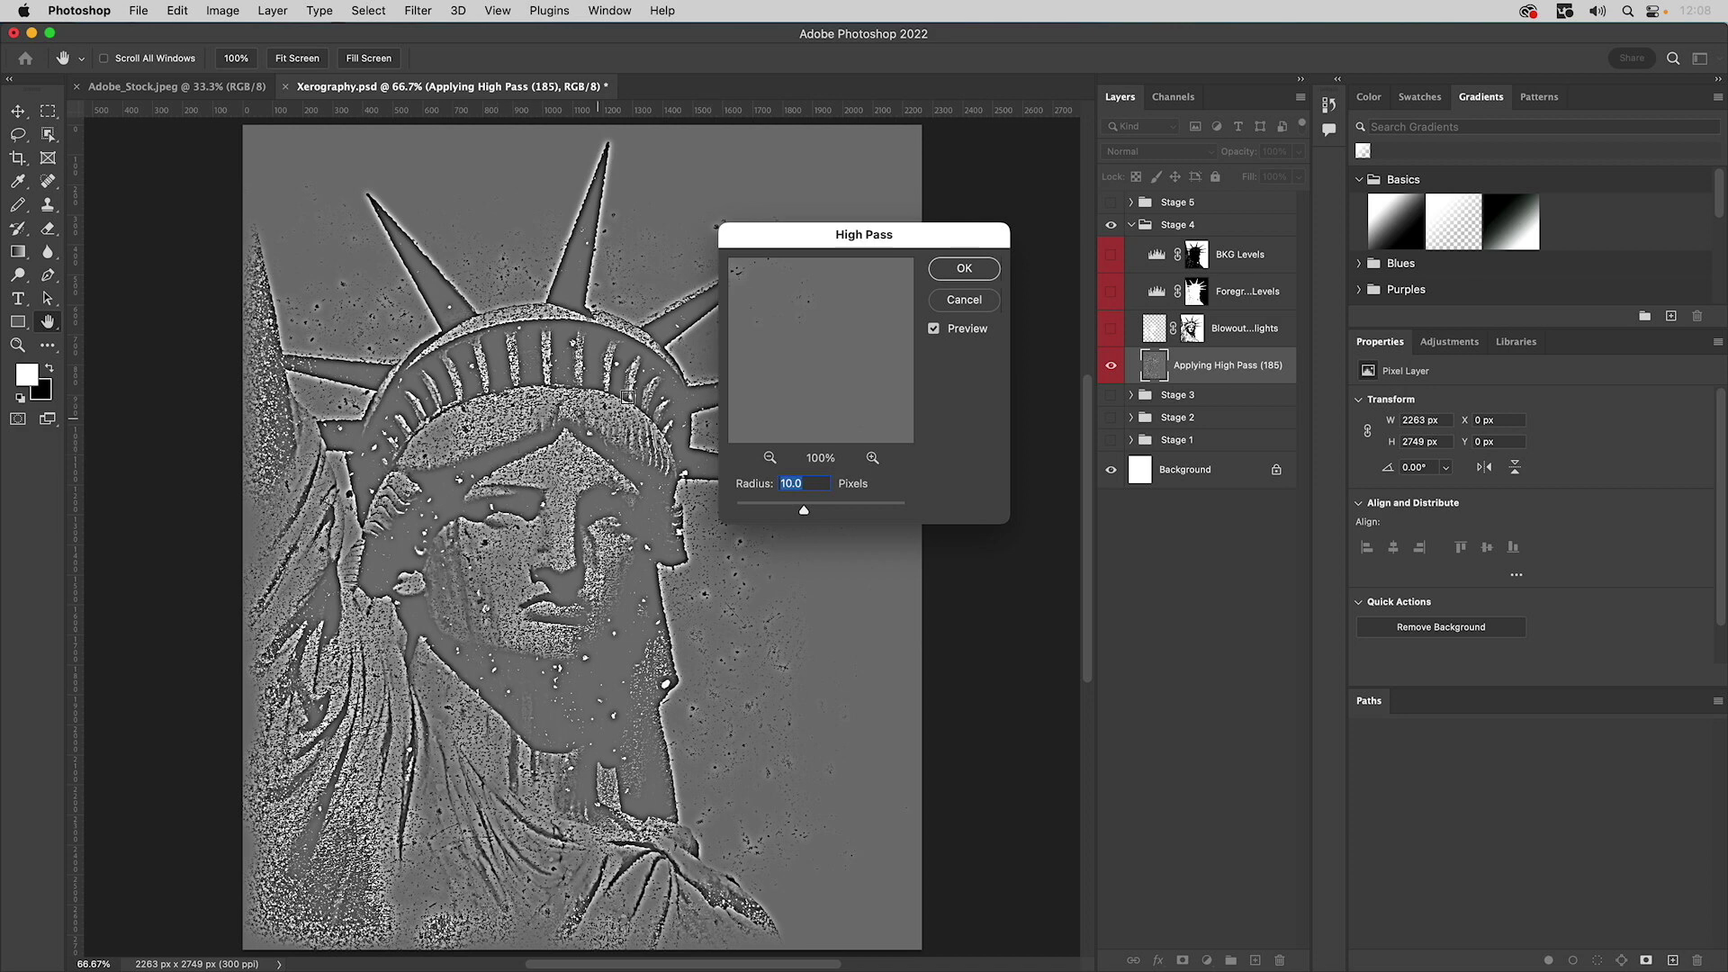
left_click(814, 485)
key("BackSpace")
key("BackSpace")
key("BackSpace")
key("BackSpace")
type("185")
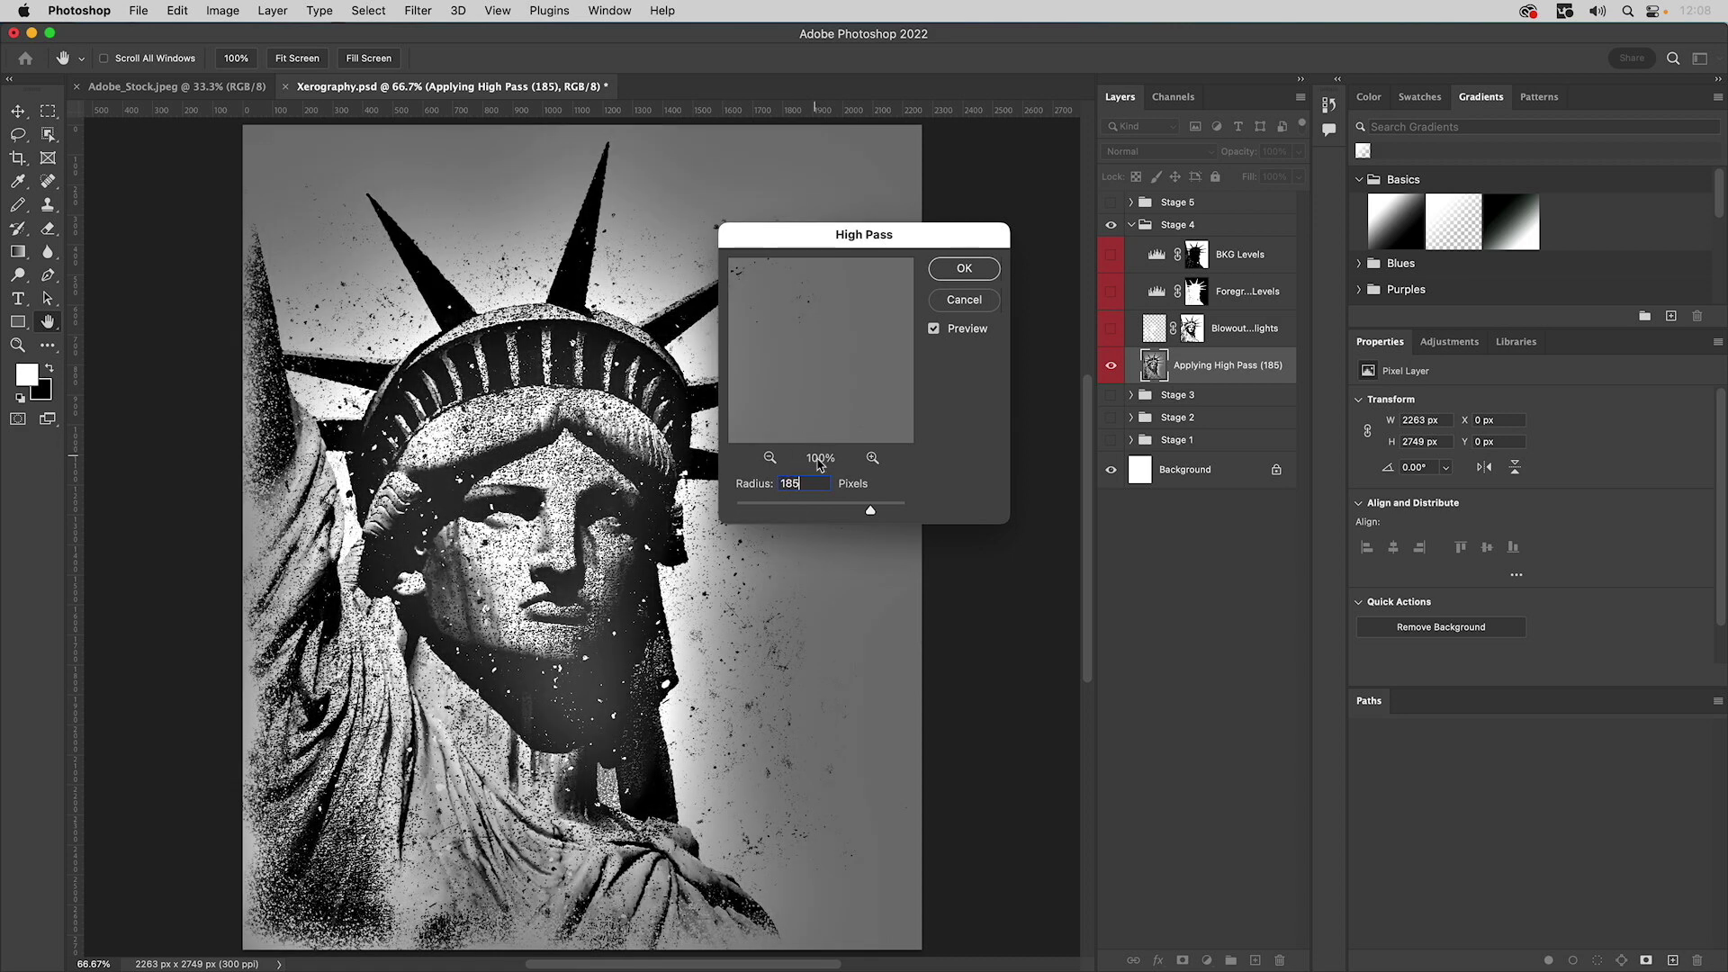
left_click(934, 329)
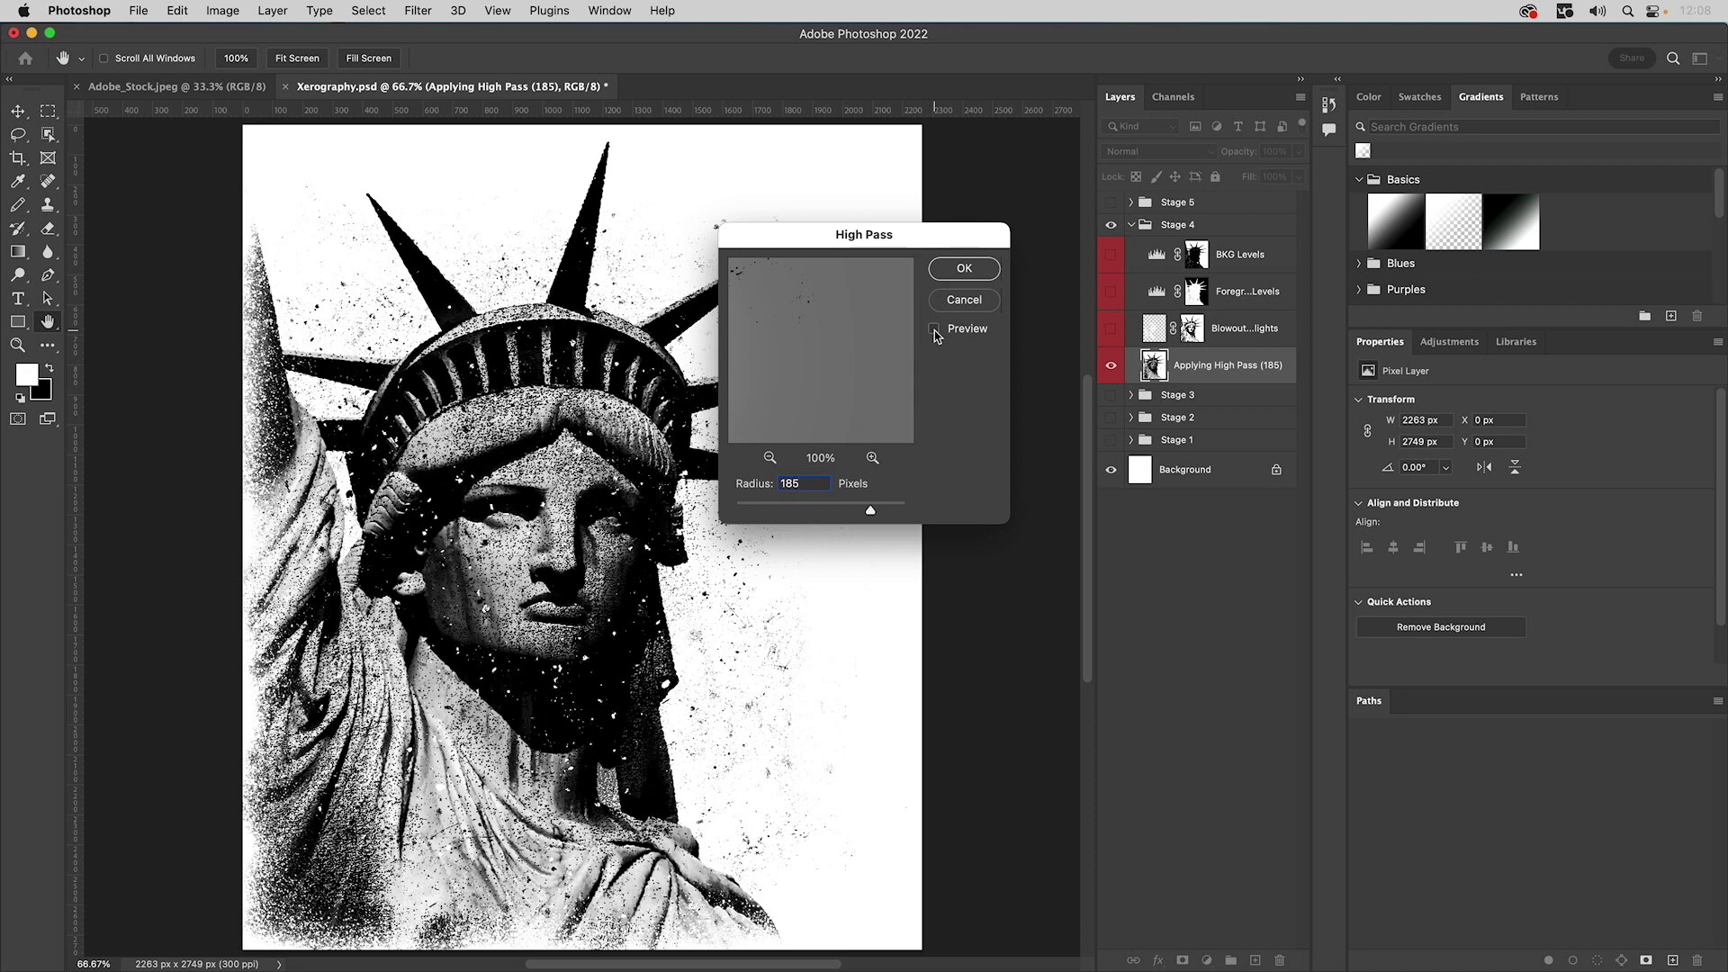
left_click(934, 329)
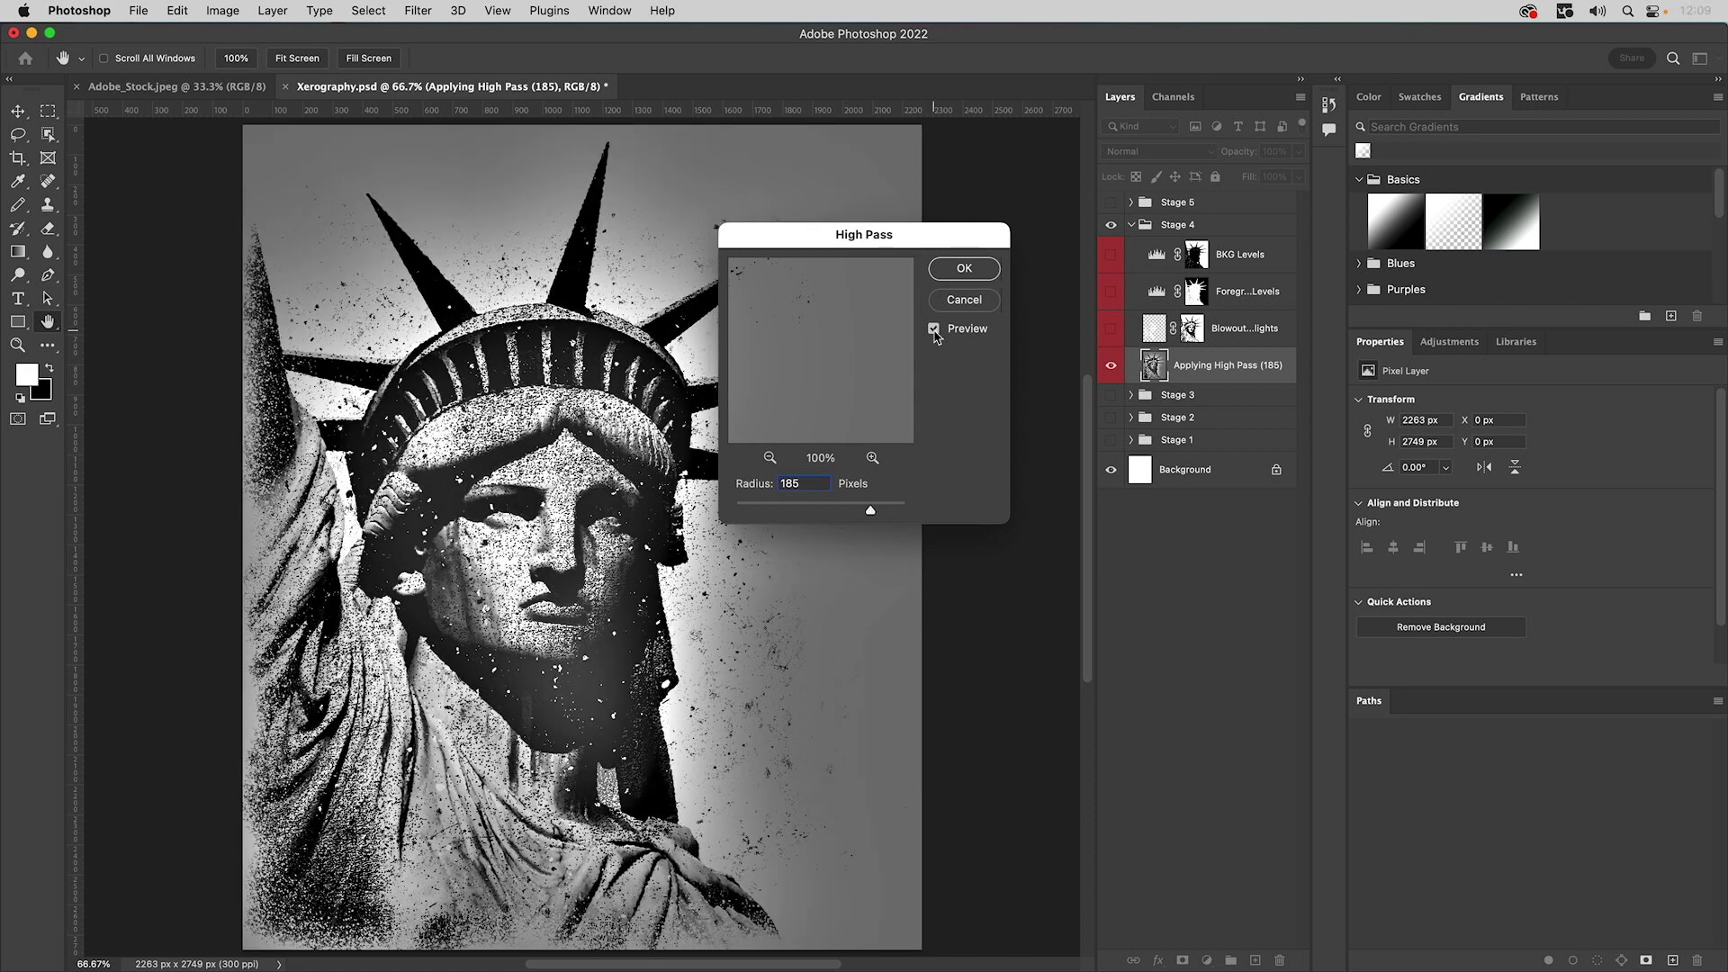
left_click(964, 268)
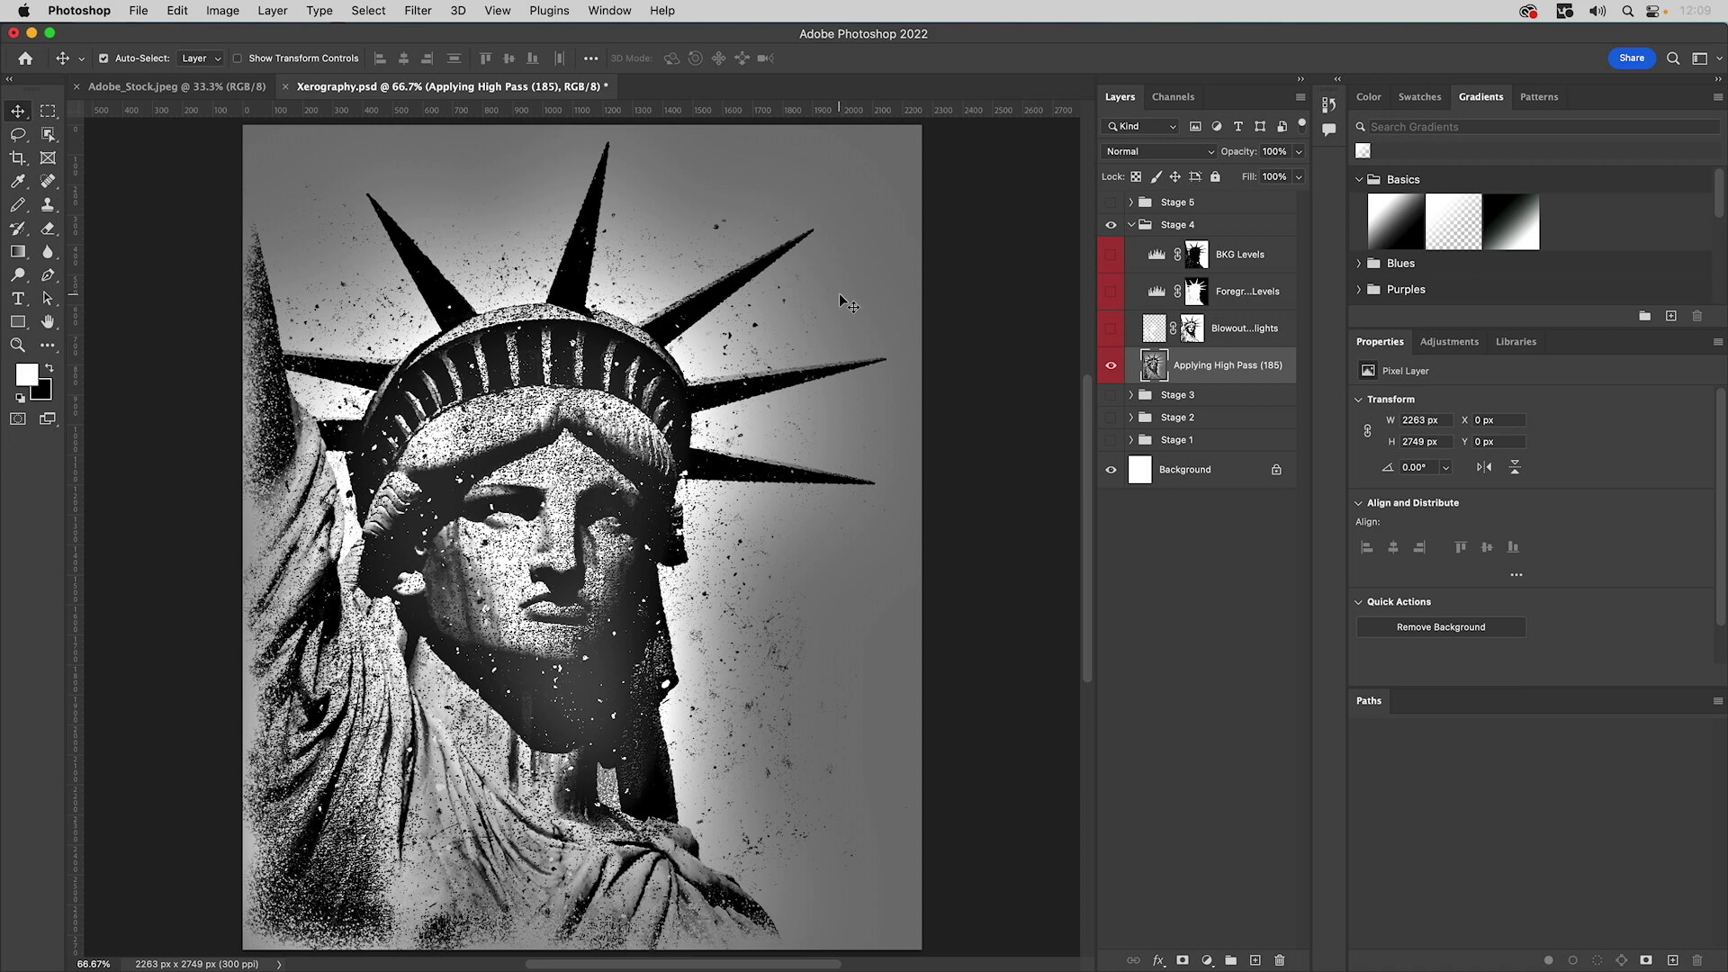
- Toggle the Blowout highlights layer in Stage 4 to compare before and after, and leave it visible
left_click(1113, 335)
left_click(1114, 335)
left_click(1114, 334)
left_click(1113, 335)
left_click(1114, 335)
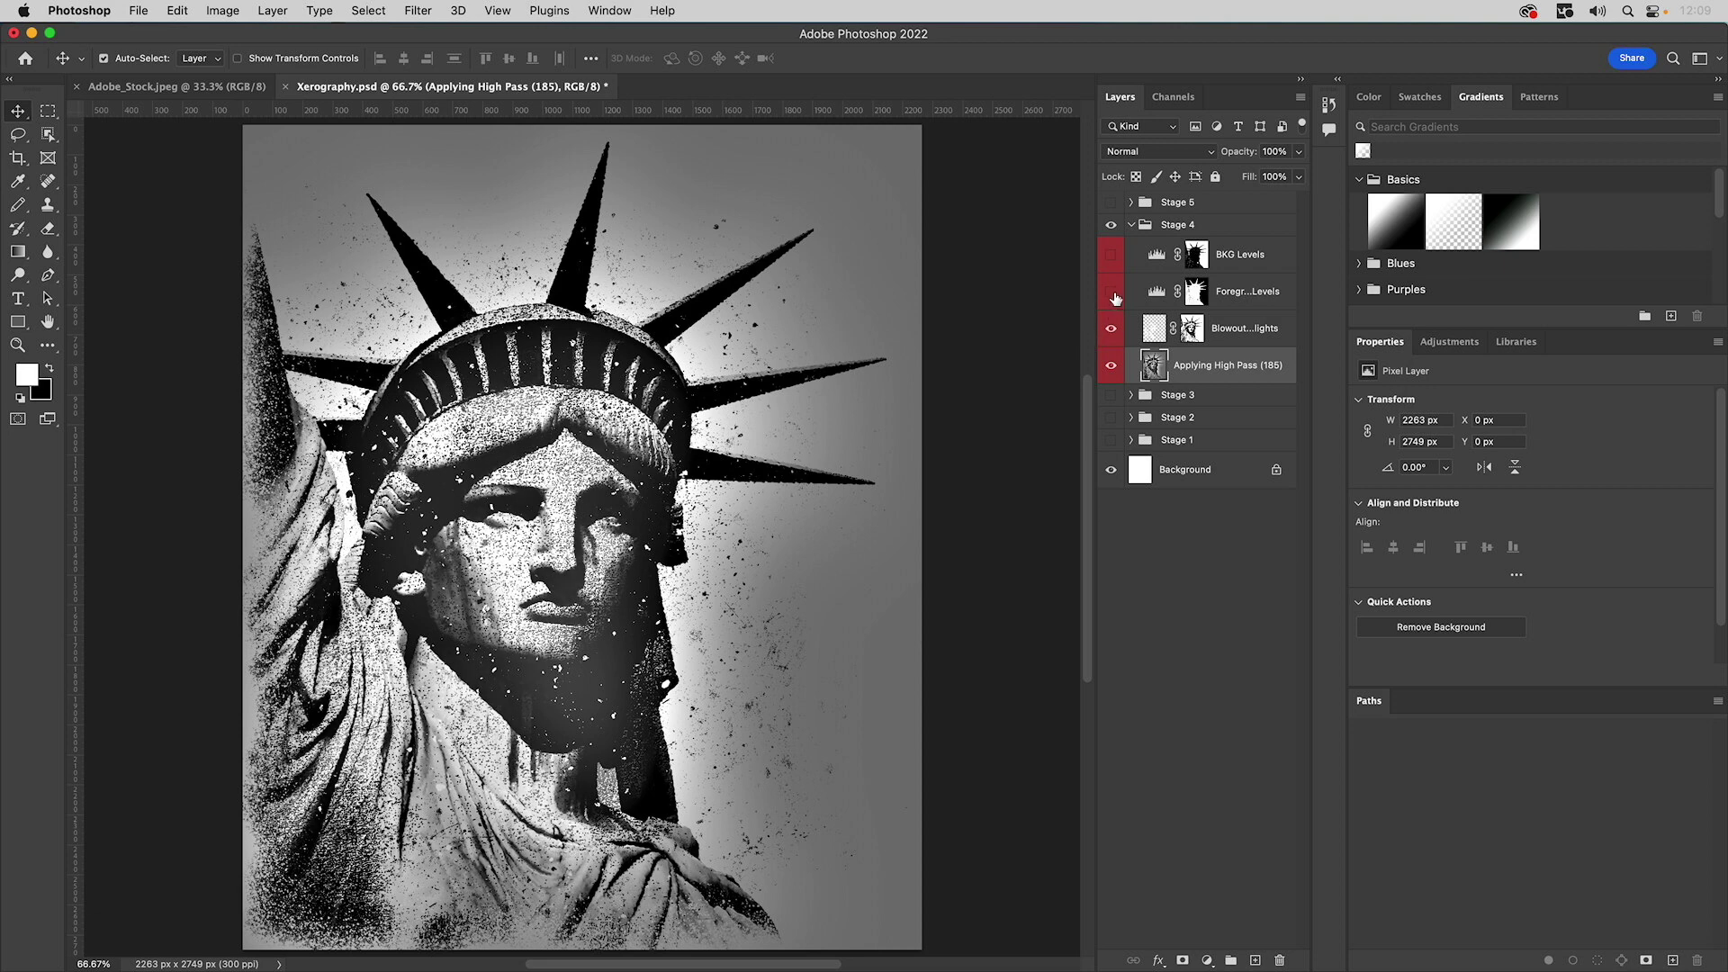
- Compare and show the foreground Levels layer, show BKG Levels as well, and collapse the Stage 4 group
left_click(1113, 294)
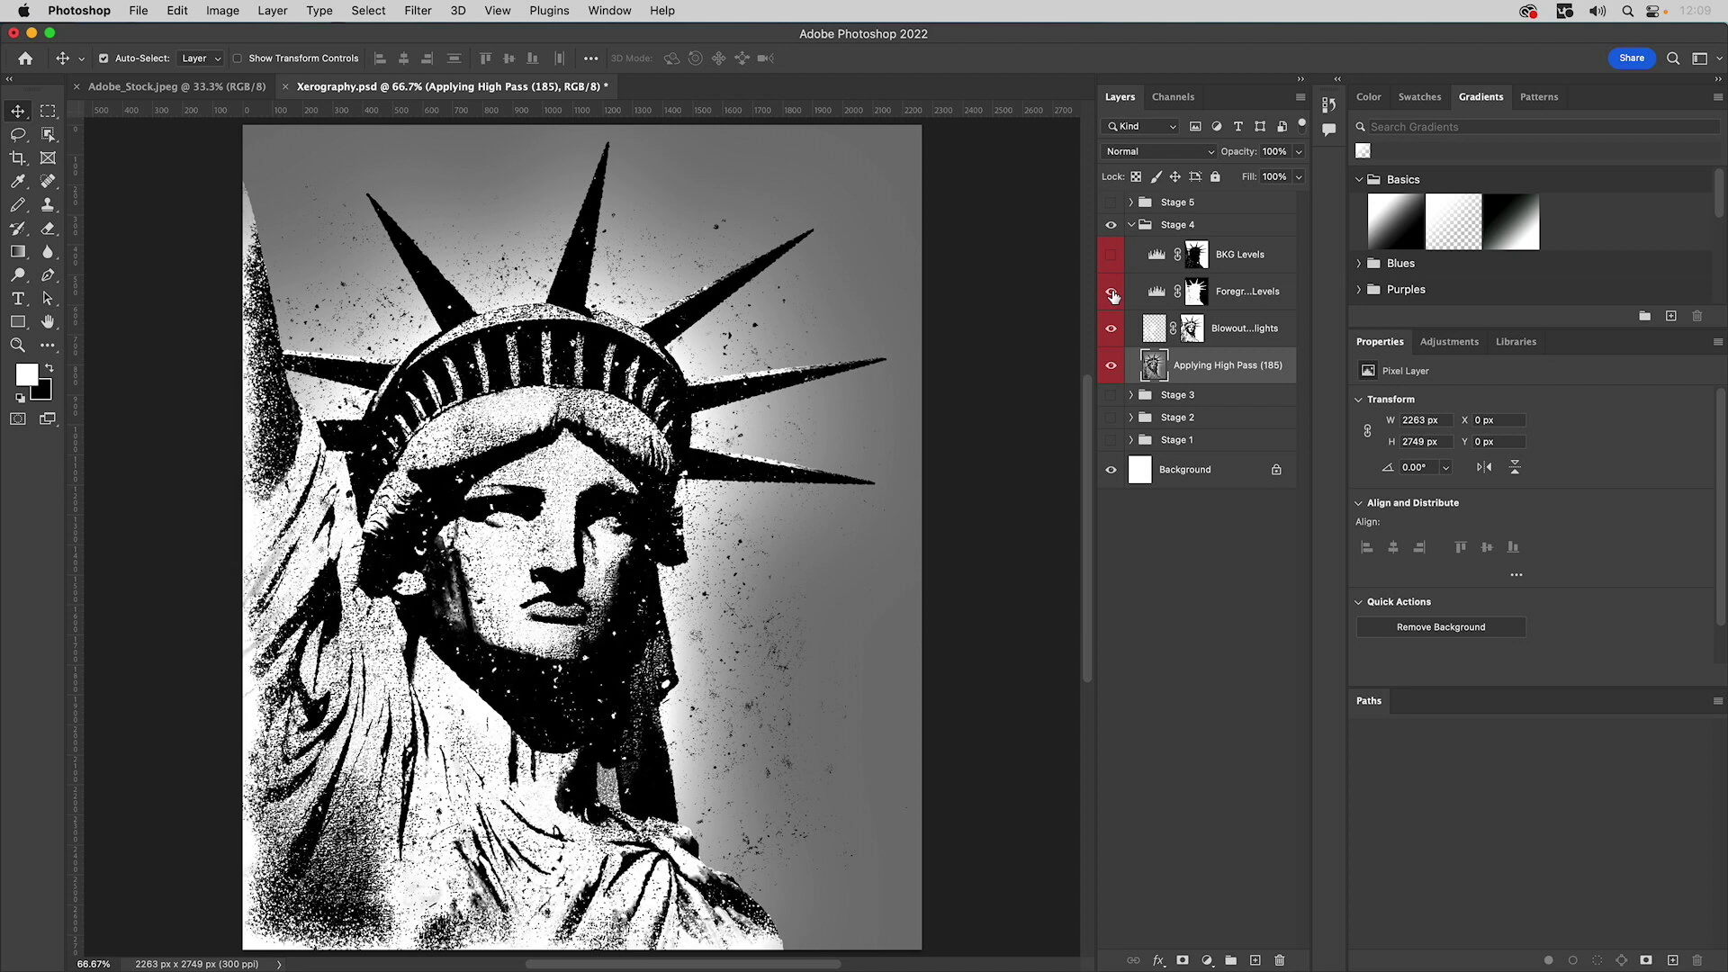
left_click(1113, 293)
left_click(1114, 294)
left_click(1113, 294)
left_click(1114, 293)
left_click(1112, 257)
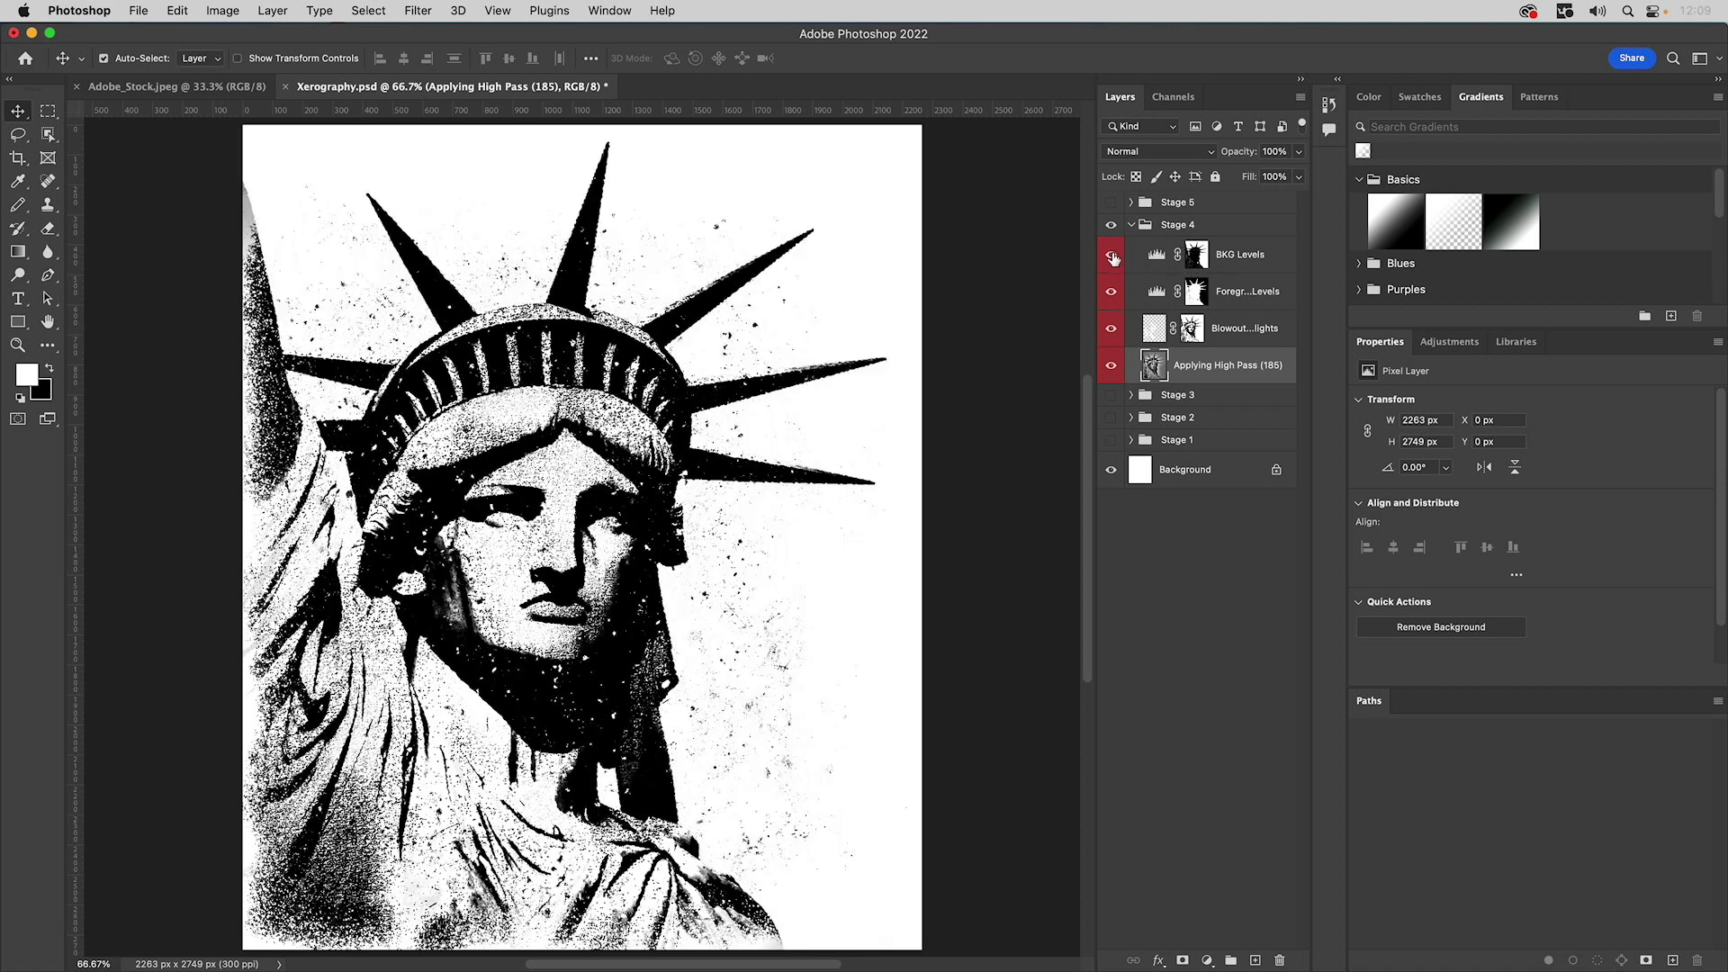
left_click(1132, 226)
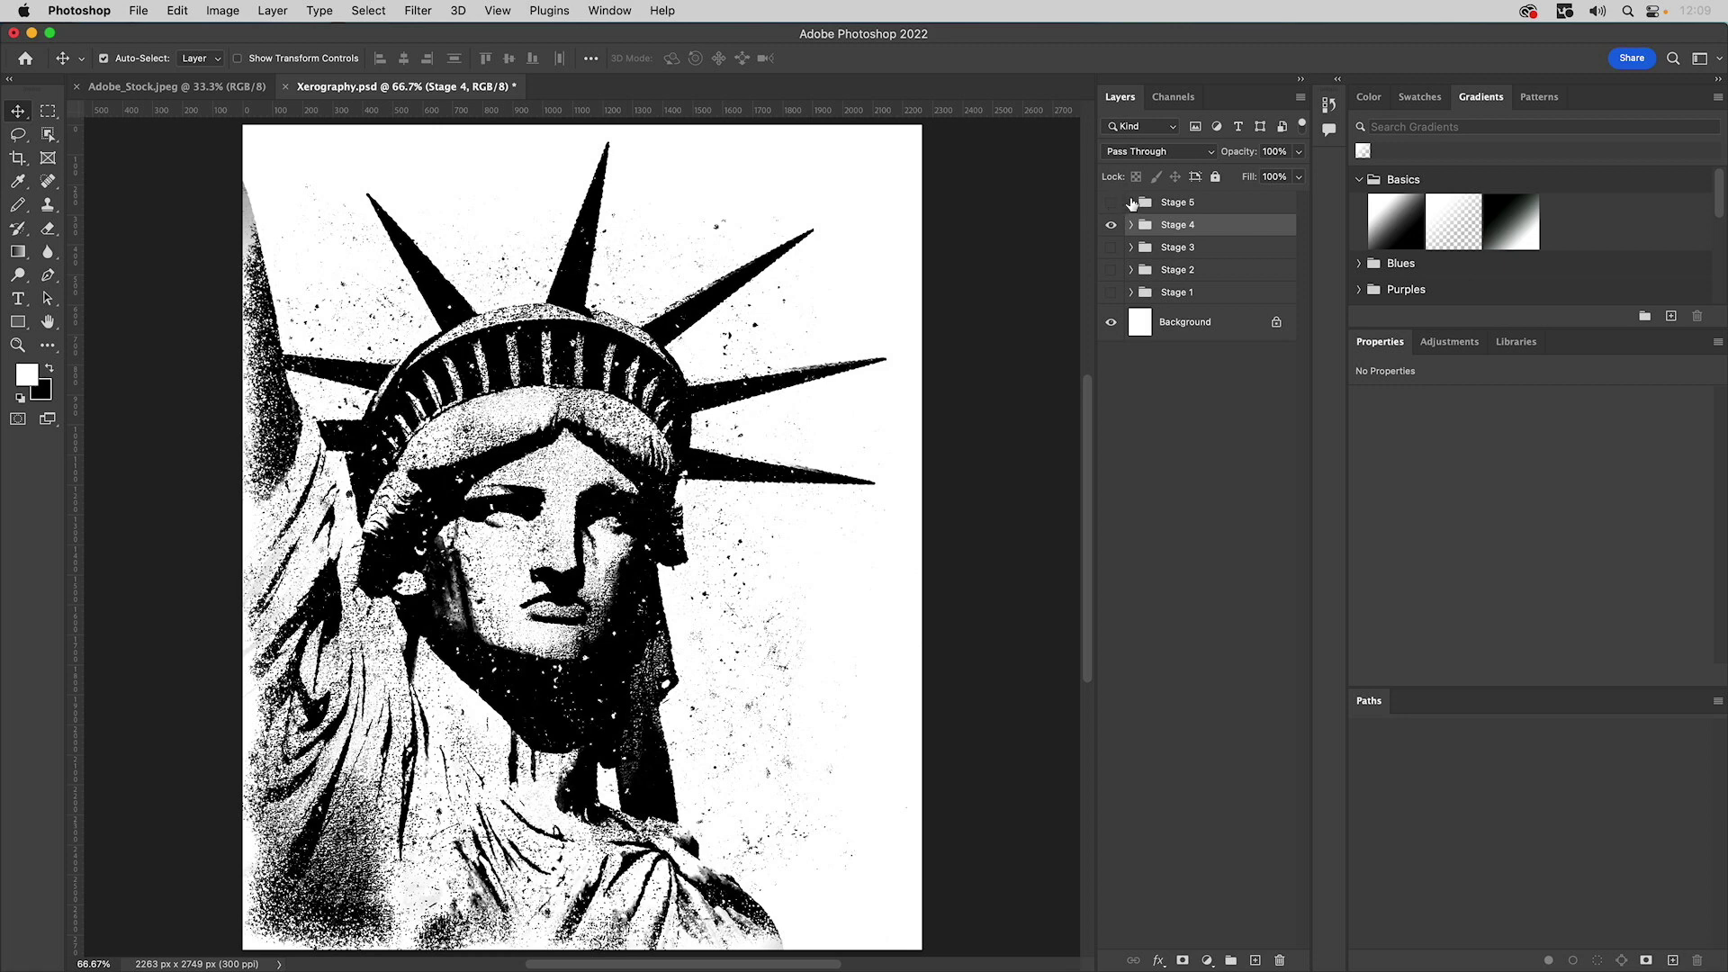
- Expand and show the Stage 5 group, and hide the Stage 4 group
left_click(1131, 204)
left_click(1111, 202)
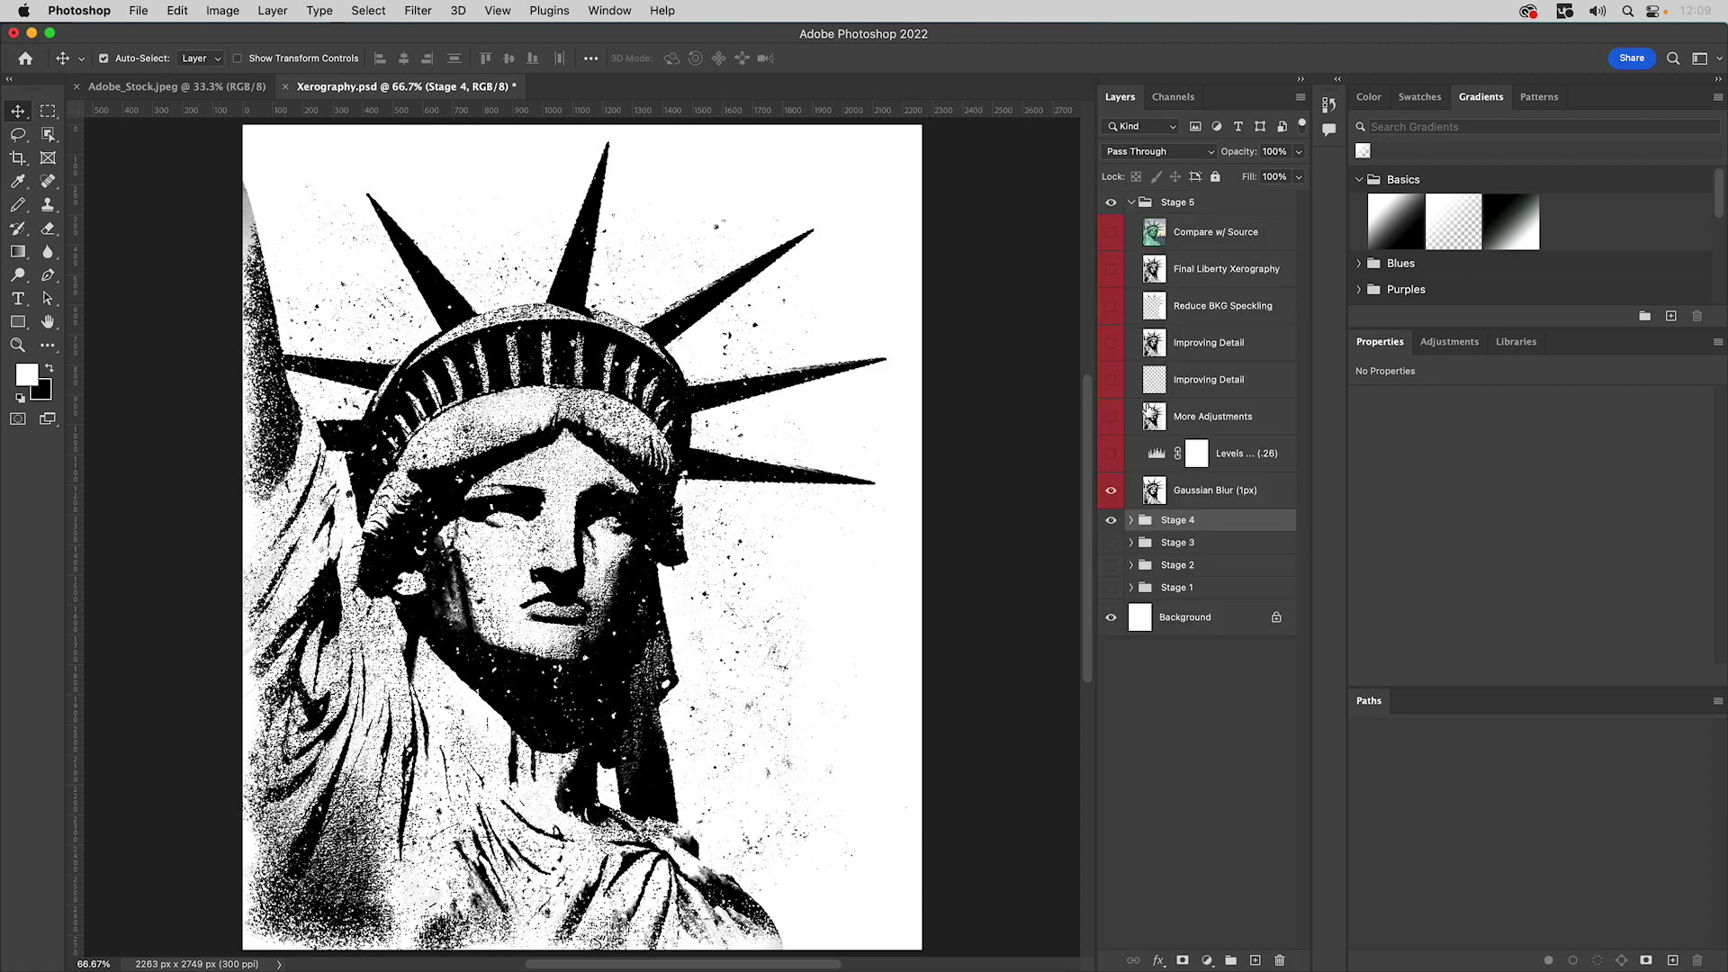
left_click(1116, 521)
- Apply a Gaussian Blur with a 1-pixel radius to the Gaussian Blur layer in Stage 5
left_click(1189, 498)
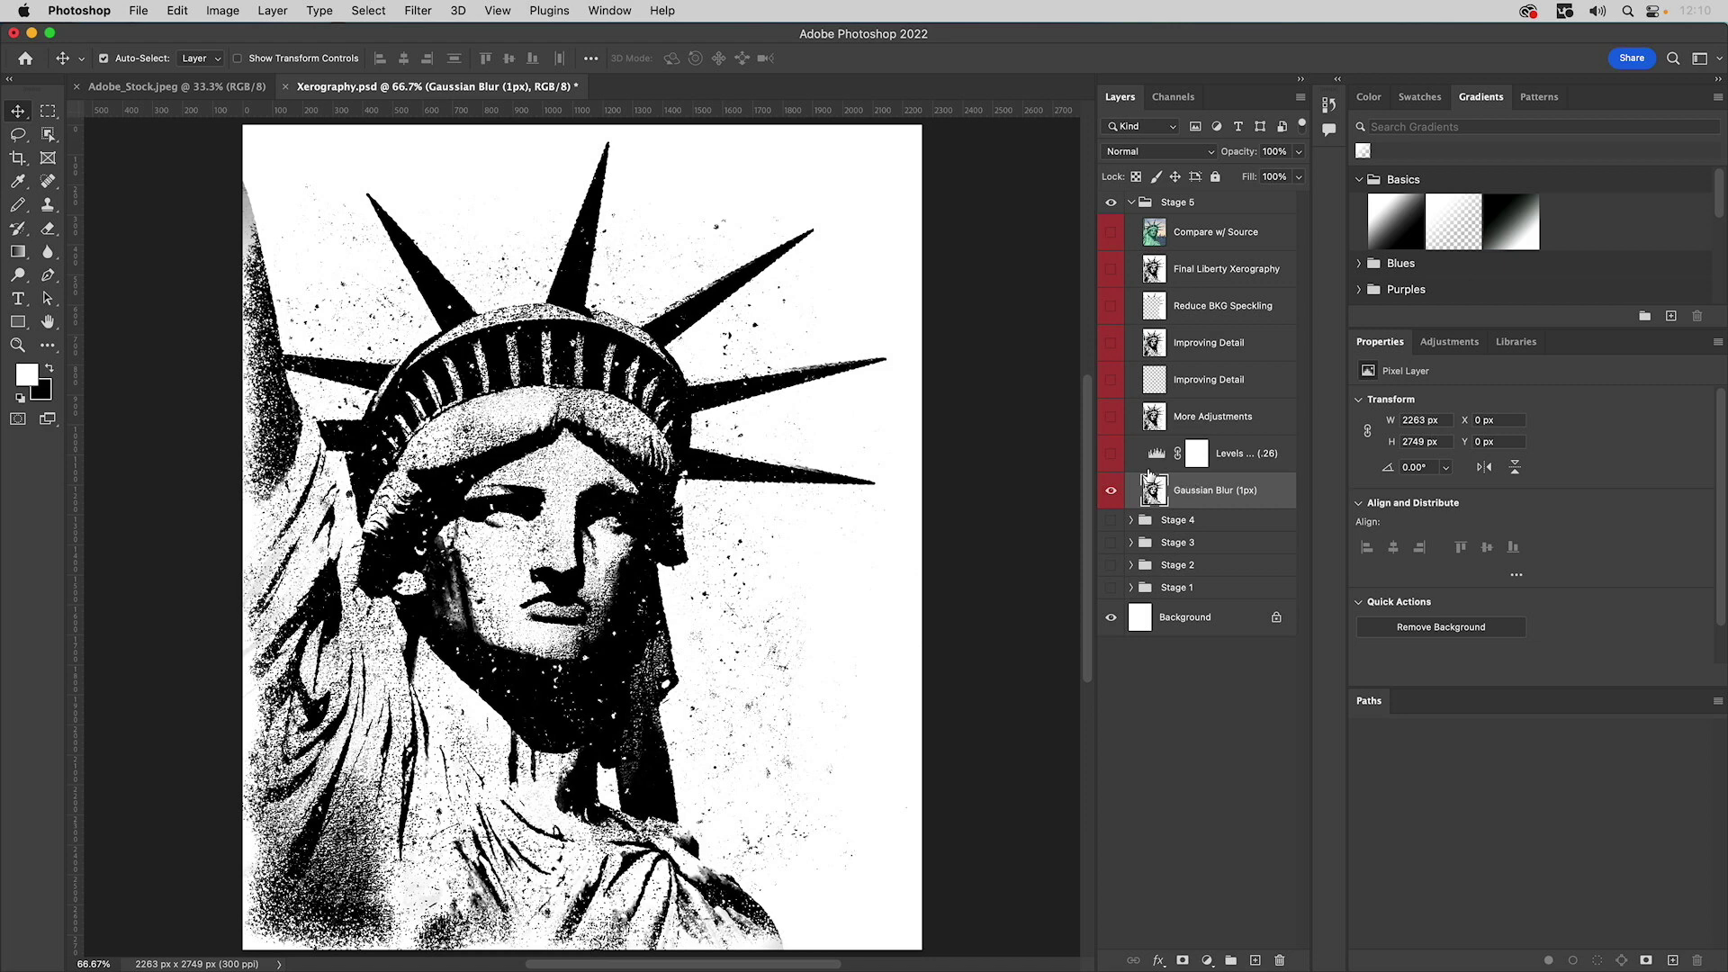
left_click(429, 12)
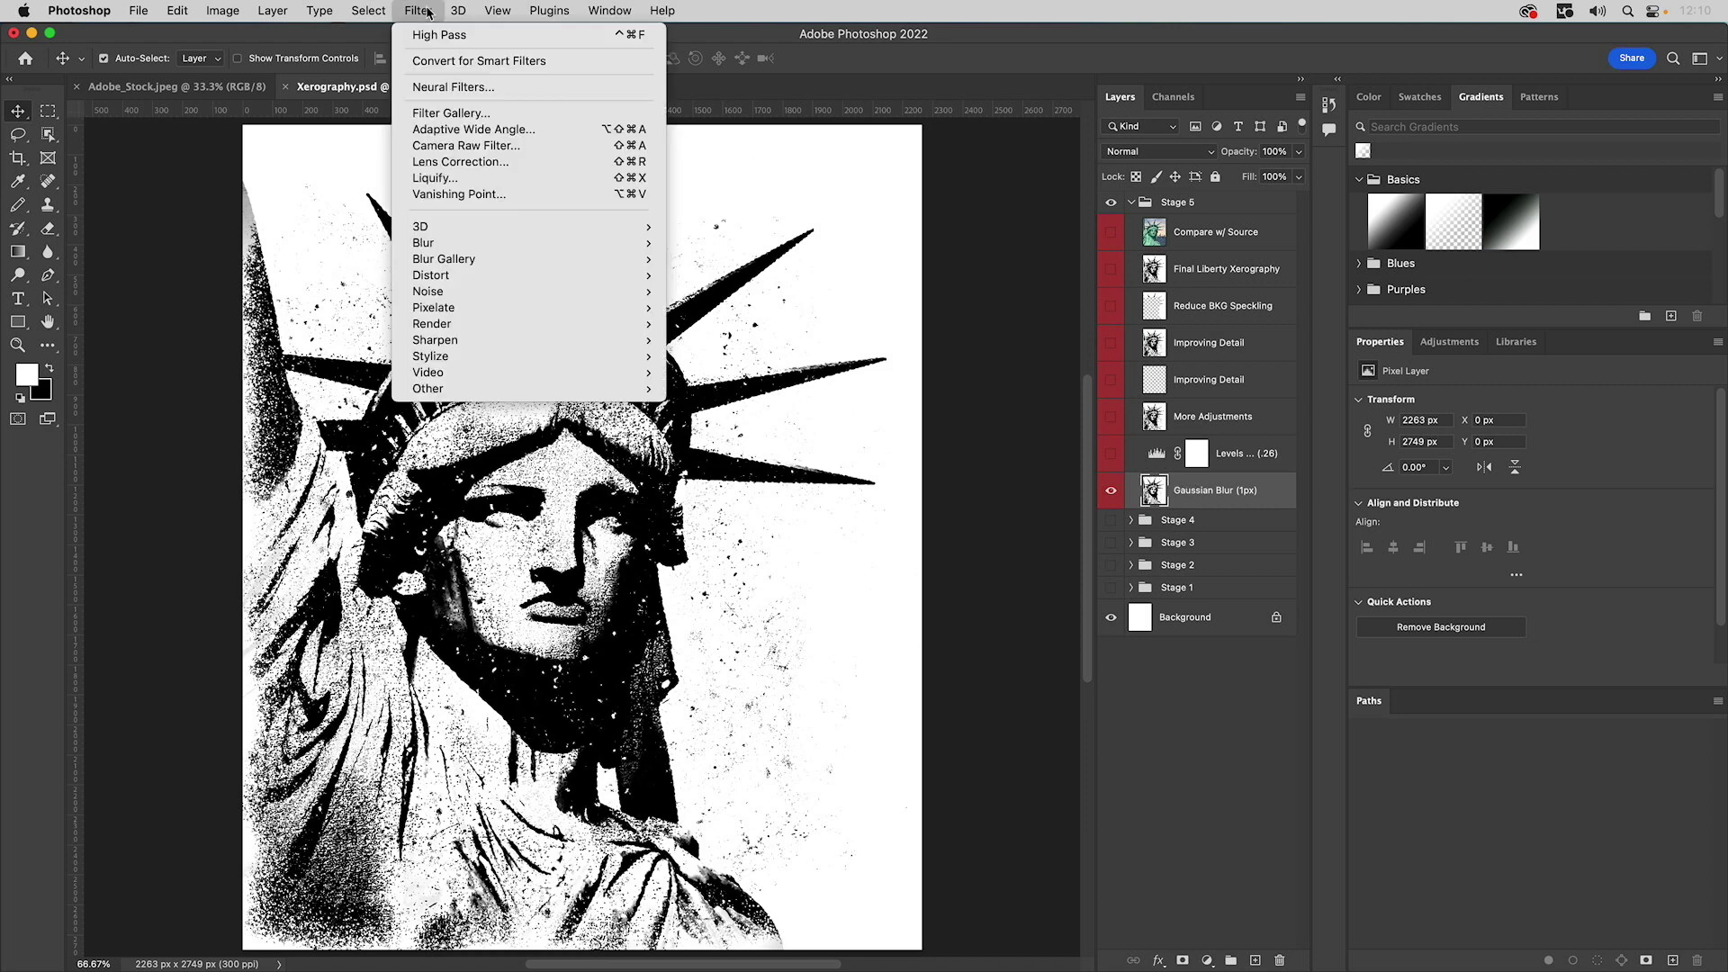
mouse_move(427, 242)
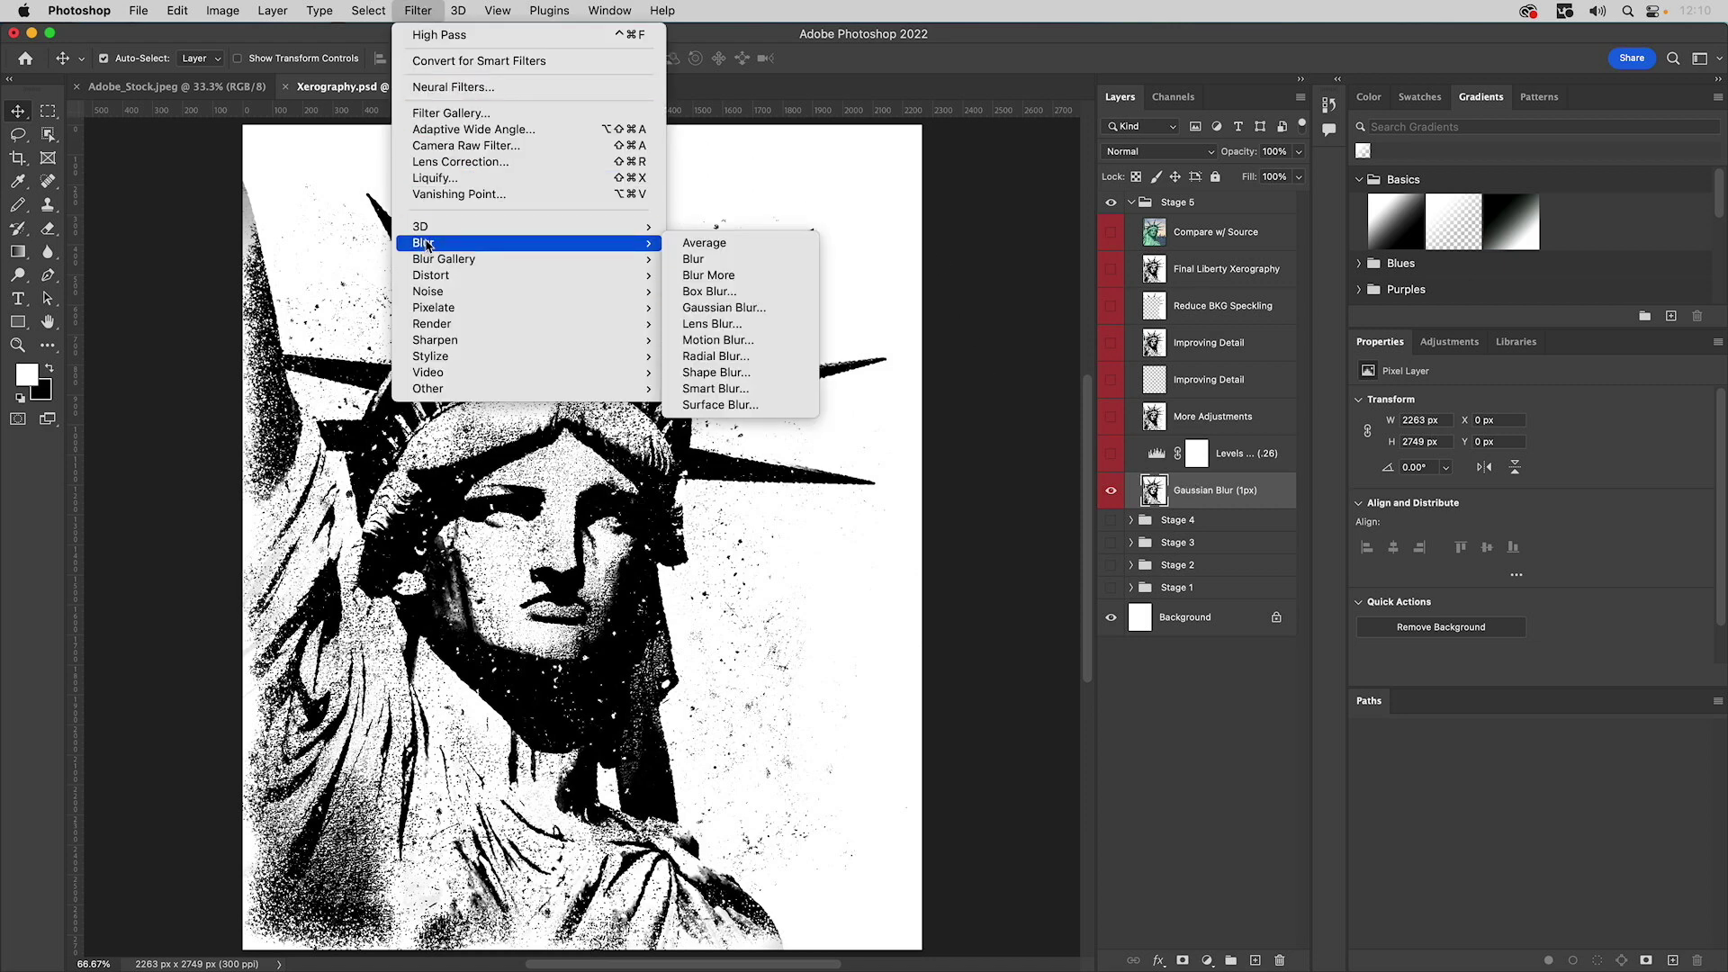
left_click(733, 307)
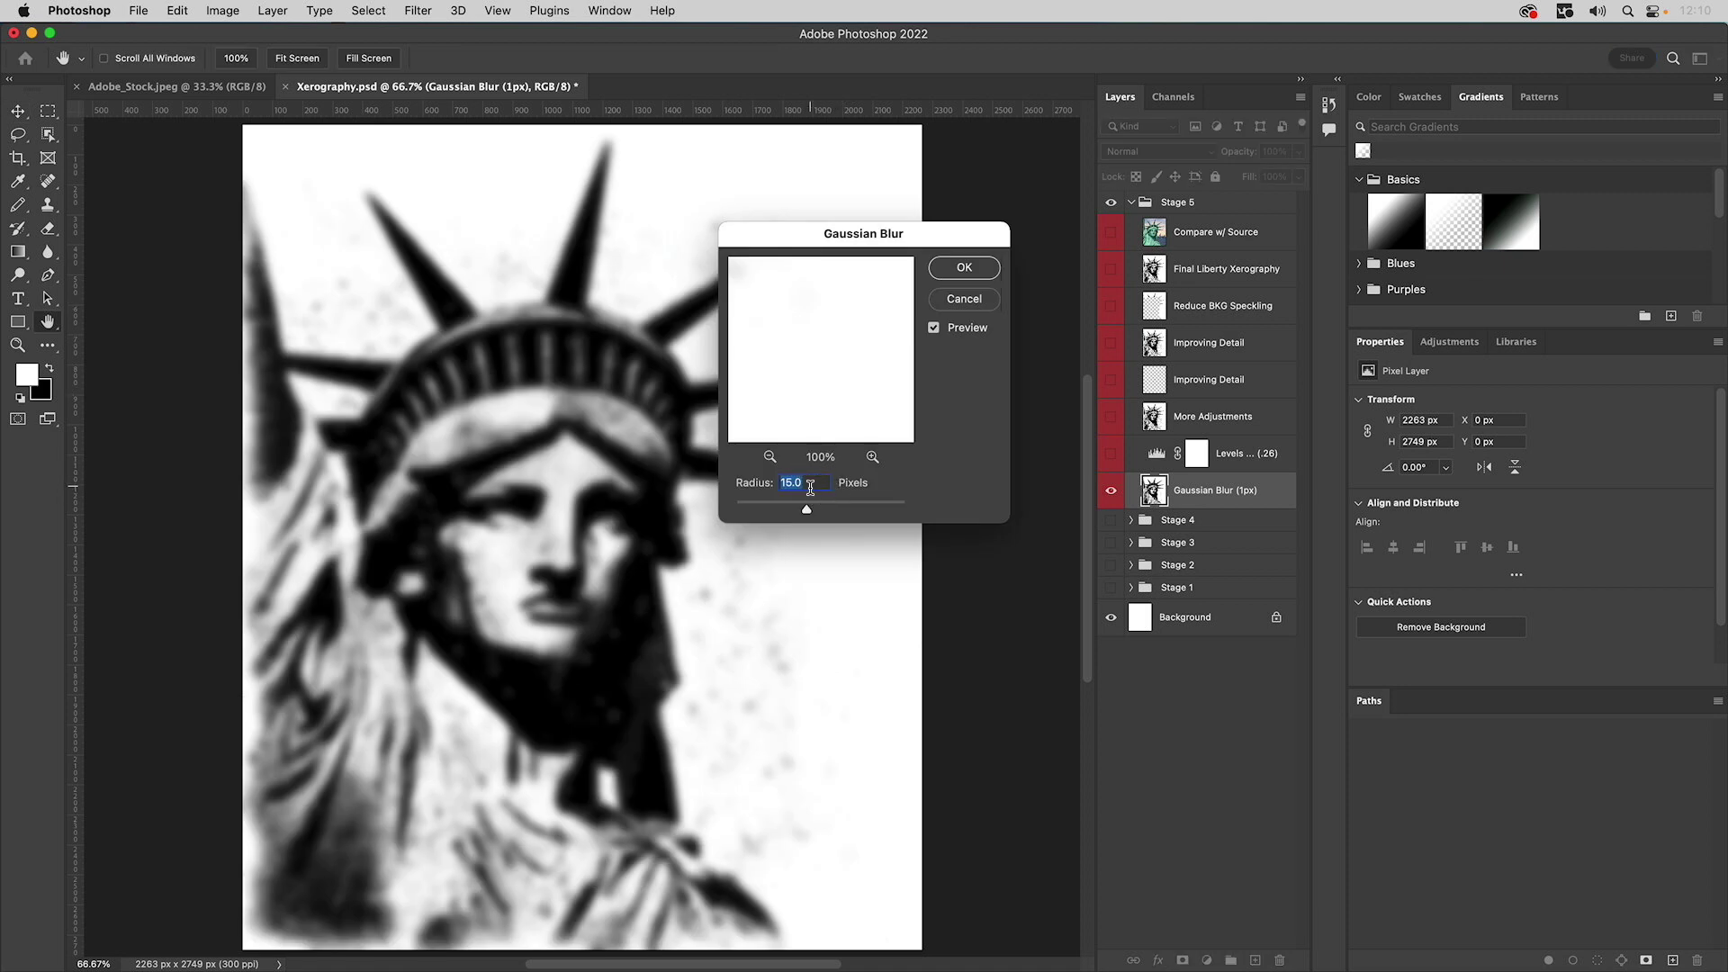
type("1")
left_click(981, 268)
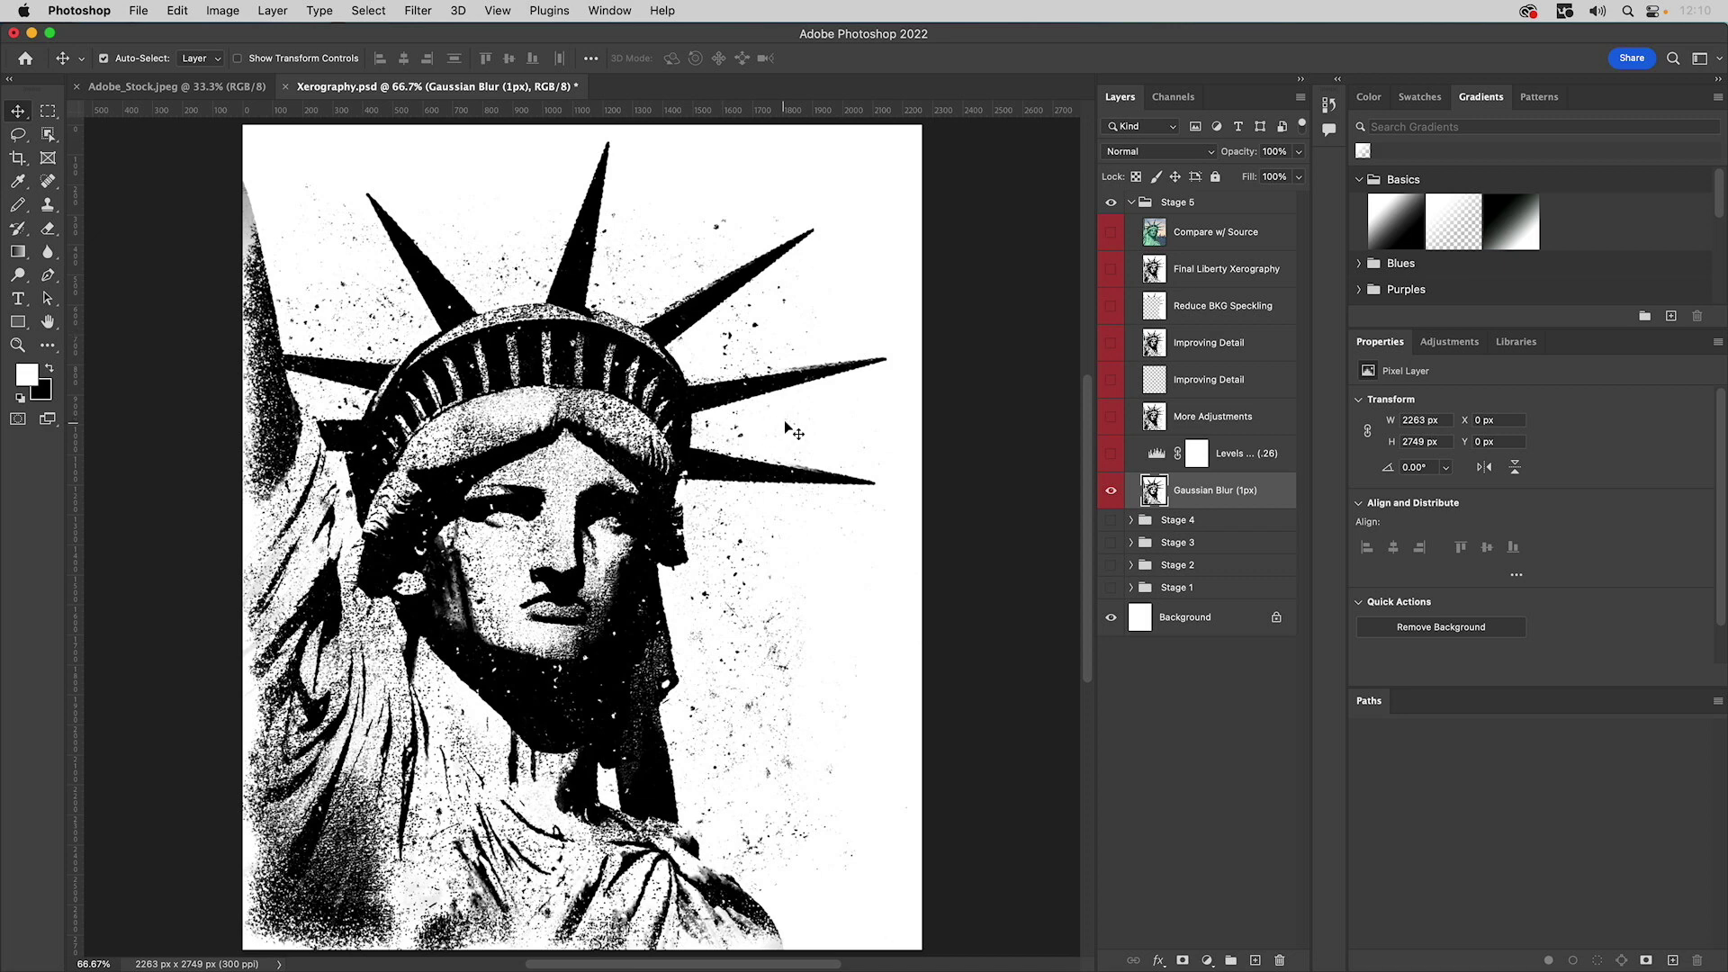
- Toggle the Levels layer above the blurred layer to compare its effect, and leave it visible
left_click(1111, 456)
left_click(1112, 457)
left_click(1111, 457)
left_click(1112, 456)
left_click(1112, 456)
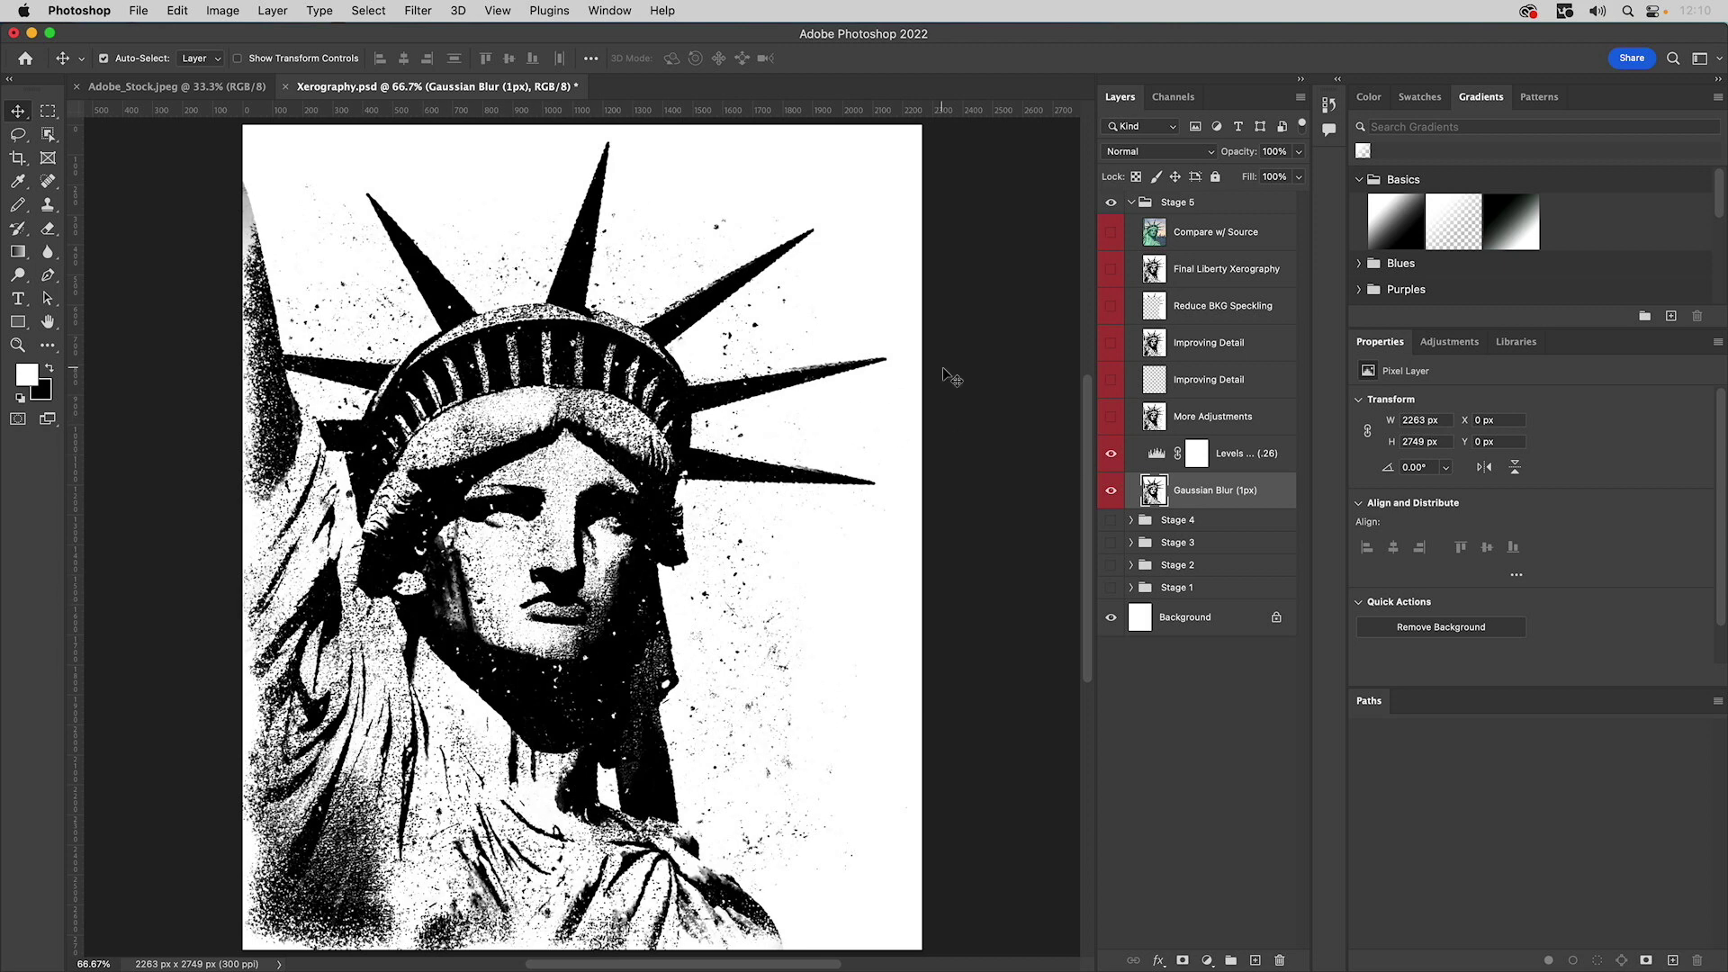
- Show the More Adjustments, both Improving Detail and Reduce BKG Speckling layers in Stage 5, comparing the detail work before and after
left_click(1112, 417)
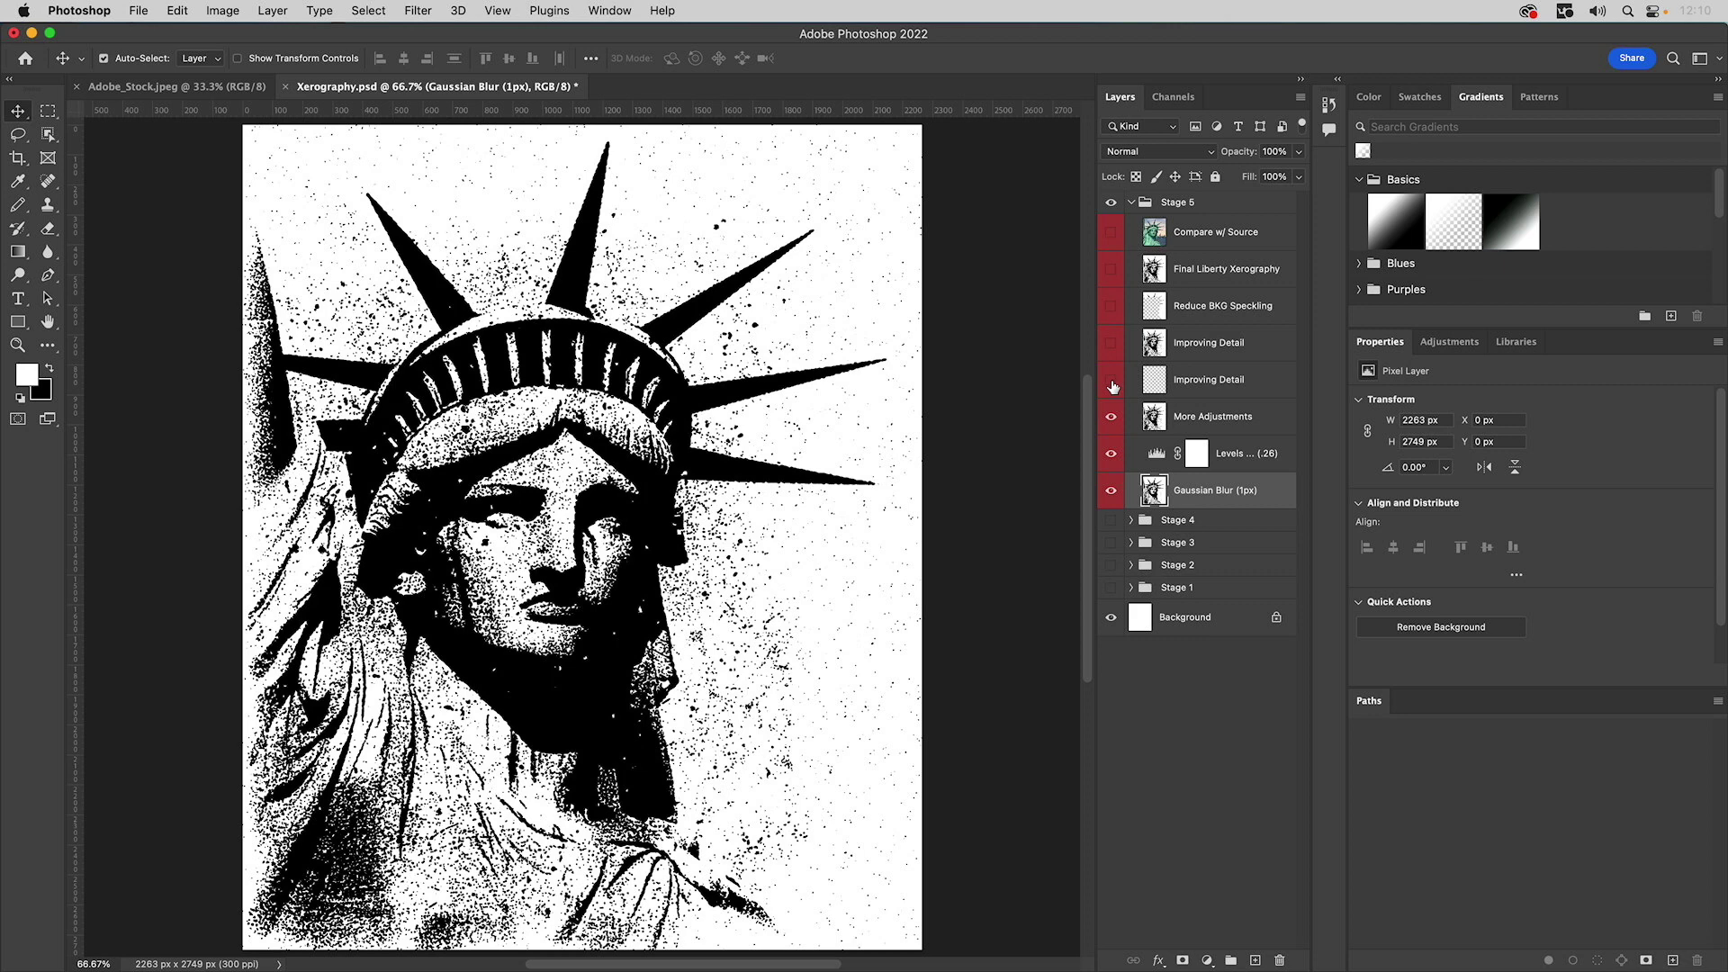
left_click(1112, 380)
left_click(1113, 380)
left_click(1110, 347)
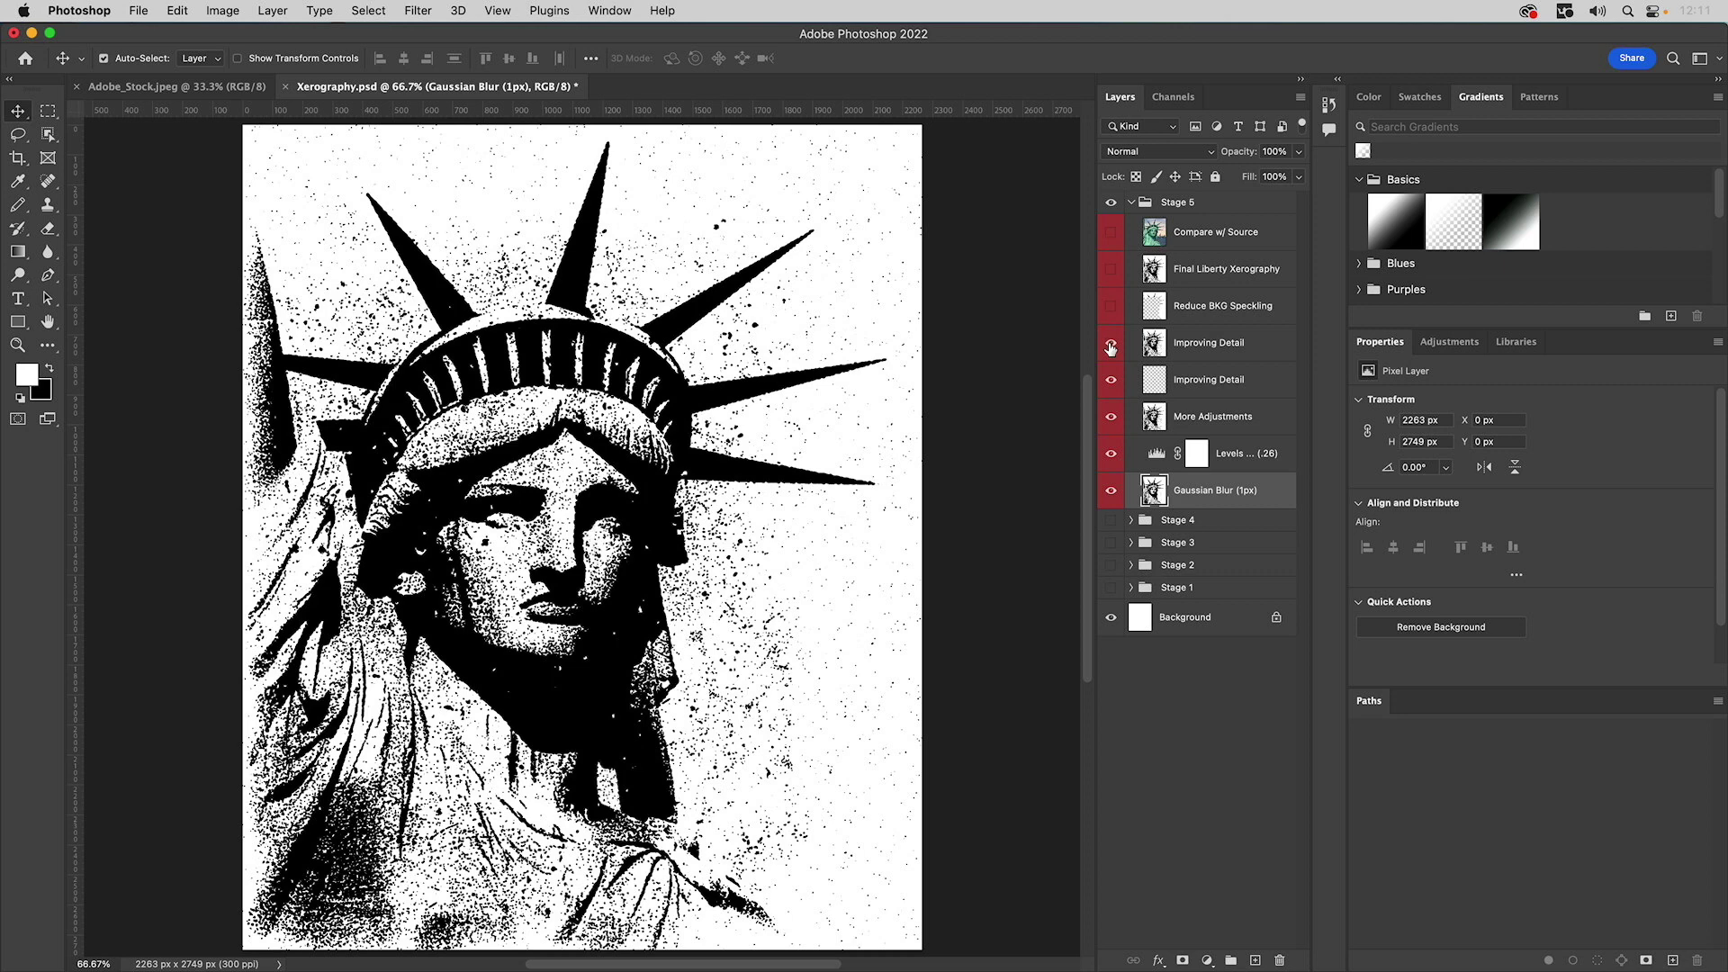
left_click(1110, 347)
left_click(1110, 347)
left_click(1110, 347)
left_click(1112, 345)
left_click(1112, 307)
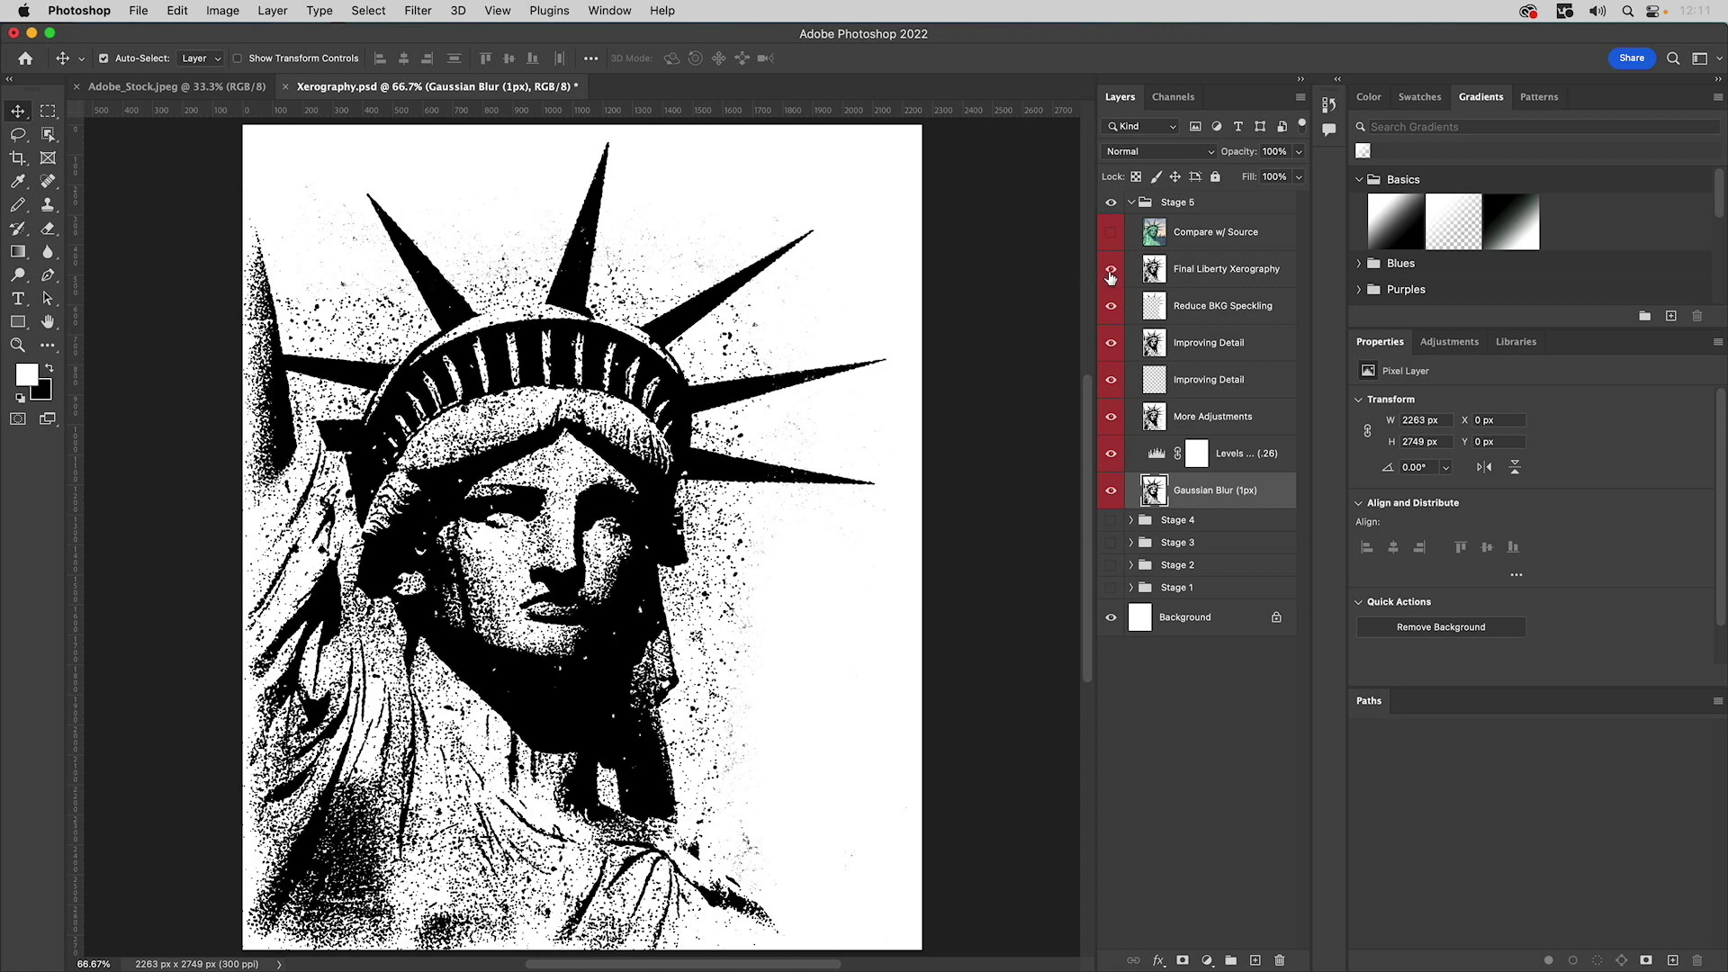
- Hide the Stage 5 layers beneath Final Liberty Xerography and briefly compare the final image with the Compare w/ Source layer
left_click_drag(1111, 307, 1114, 491)
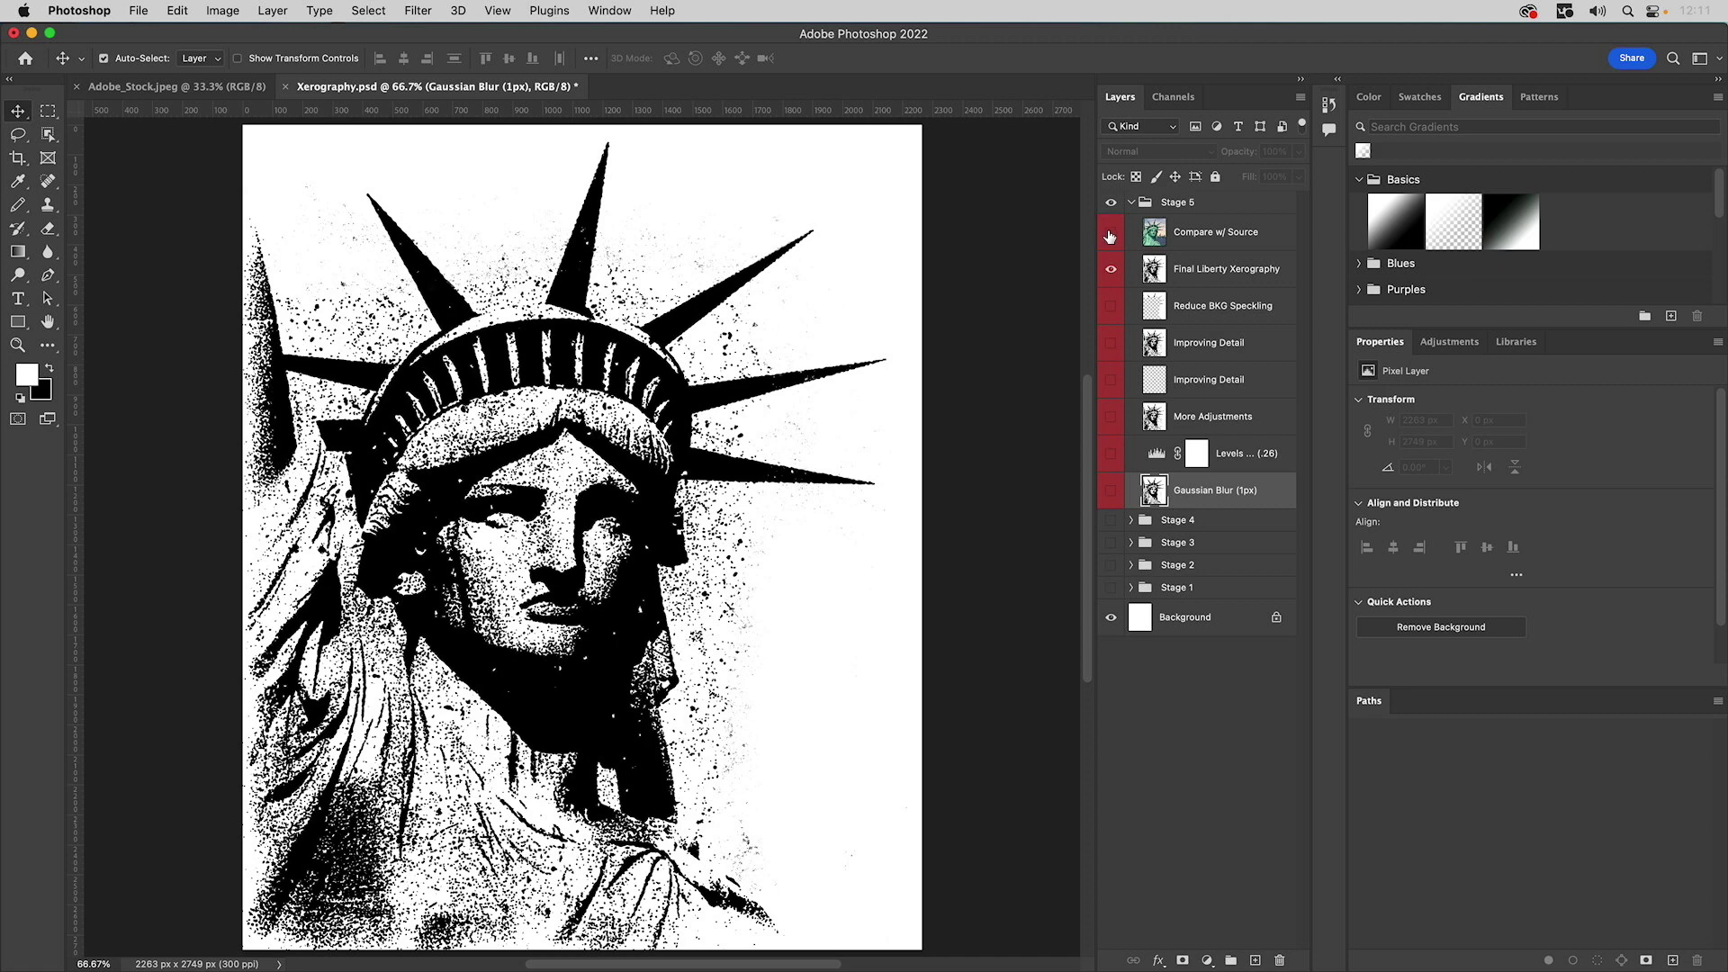
left_click(1110, 236)
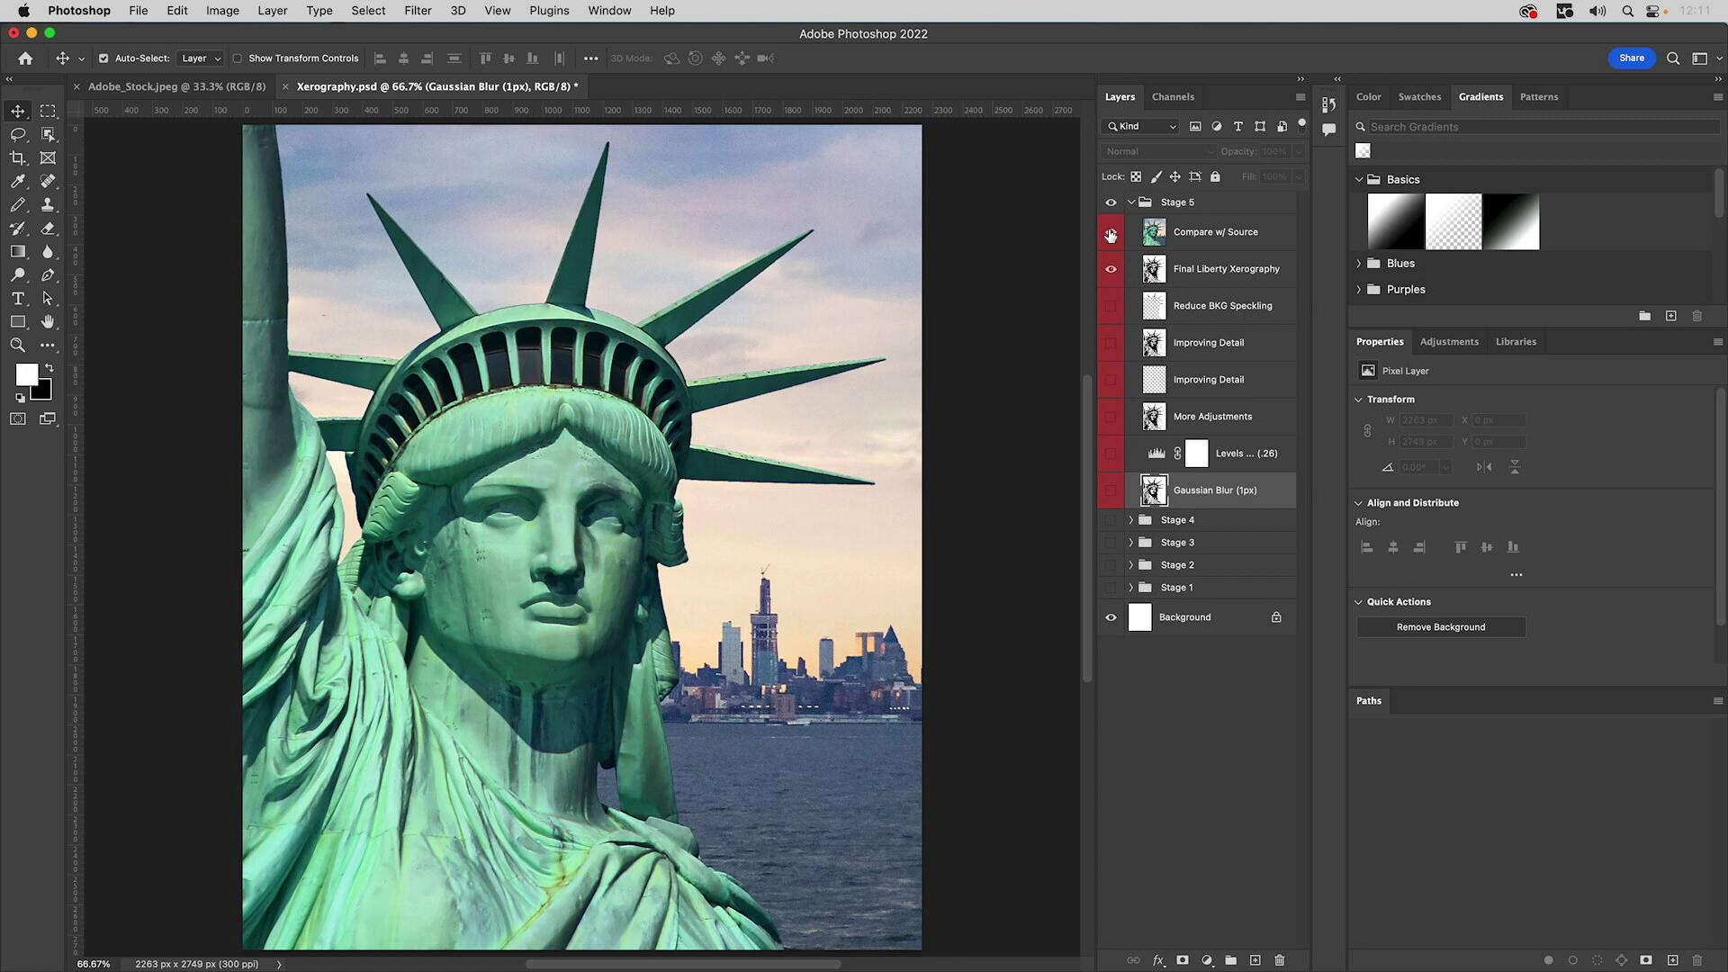
left_click(1110, 236)
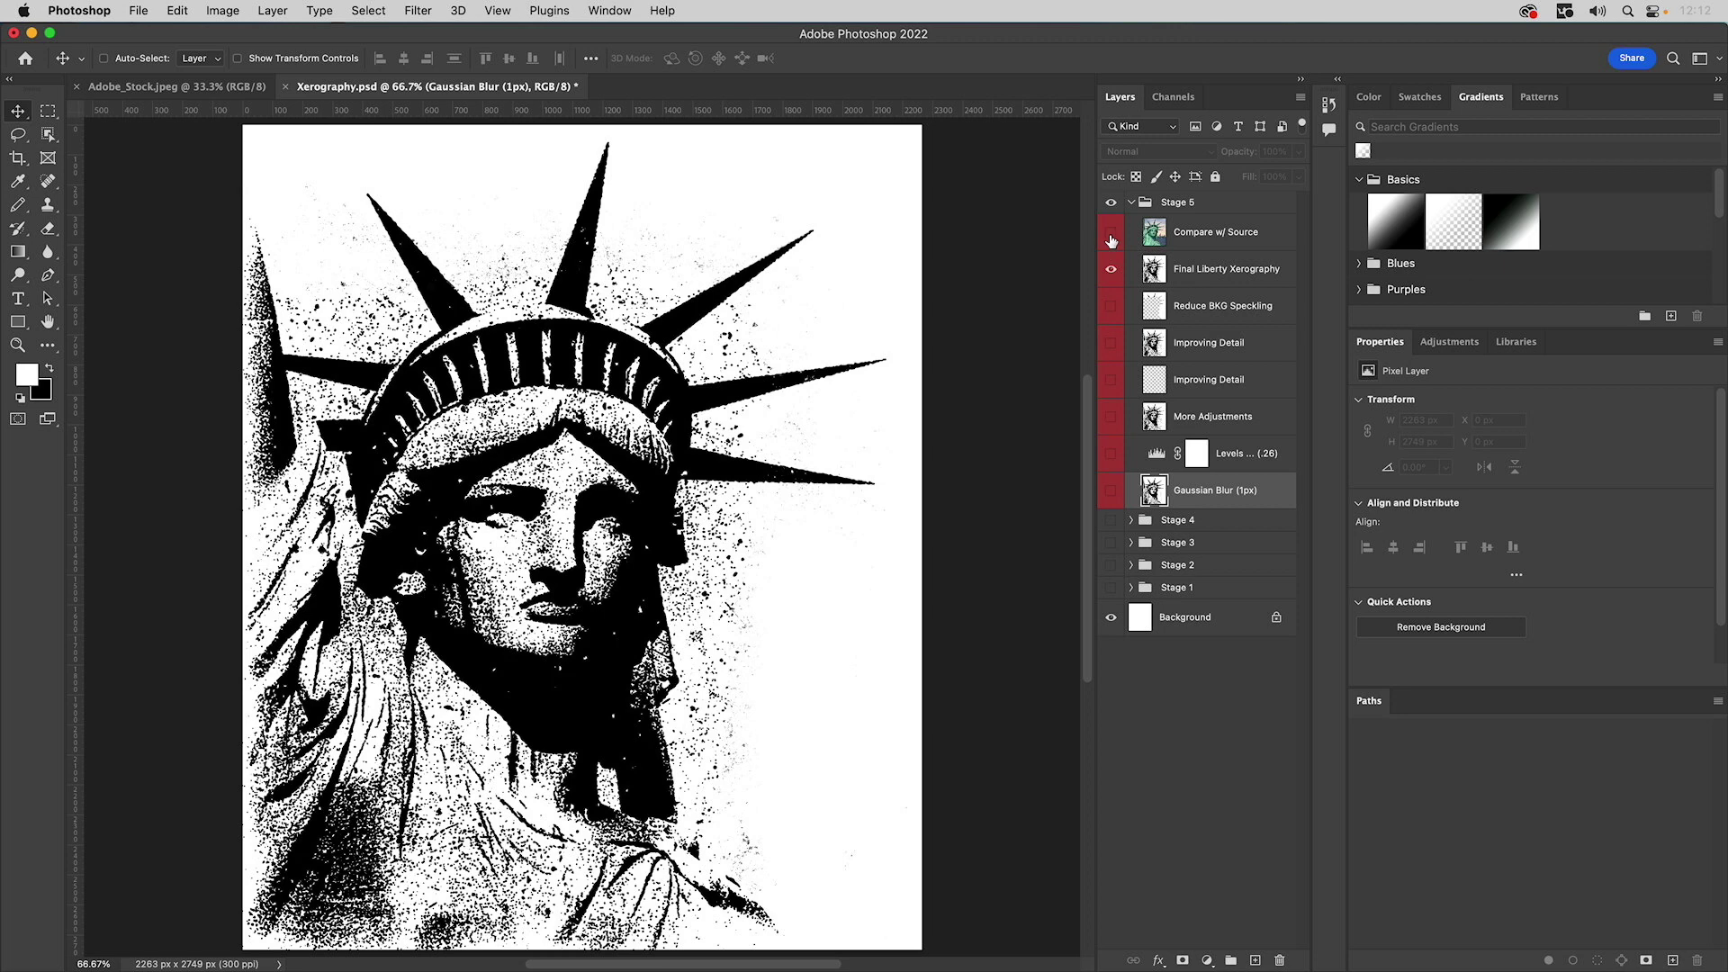
- Switch to Illustrator, hide the Source Photo layer and unlock the Liberty Xerography layer
key("super+Tab")
key("super+Tab")
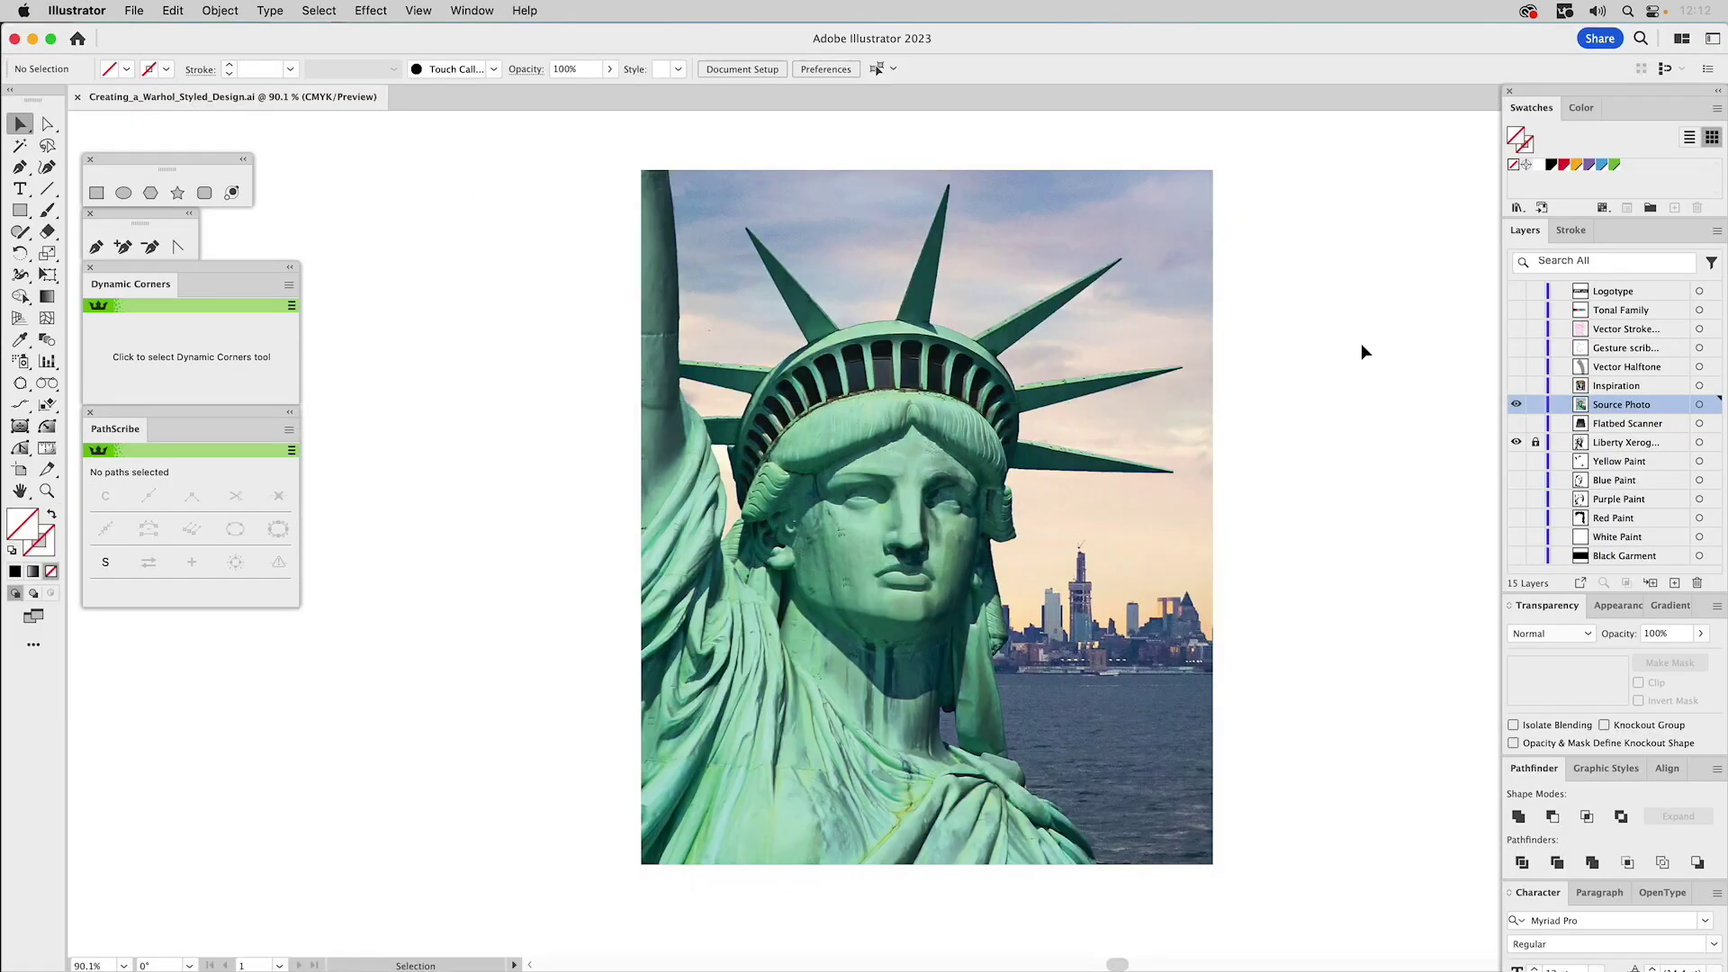
left_click(1517, 405)
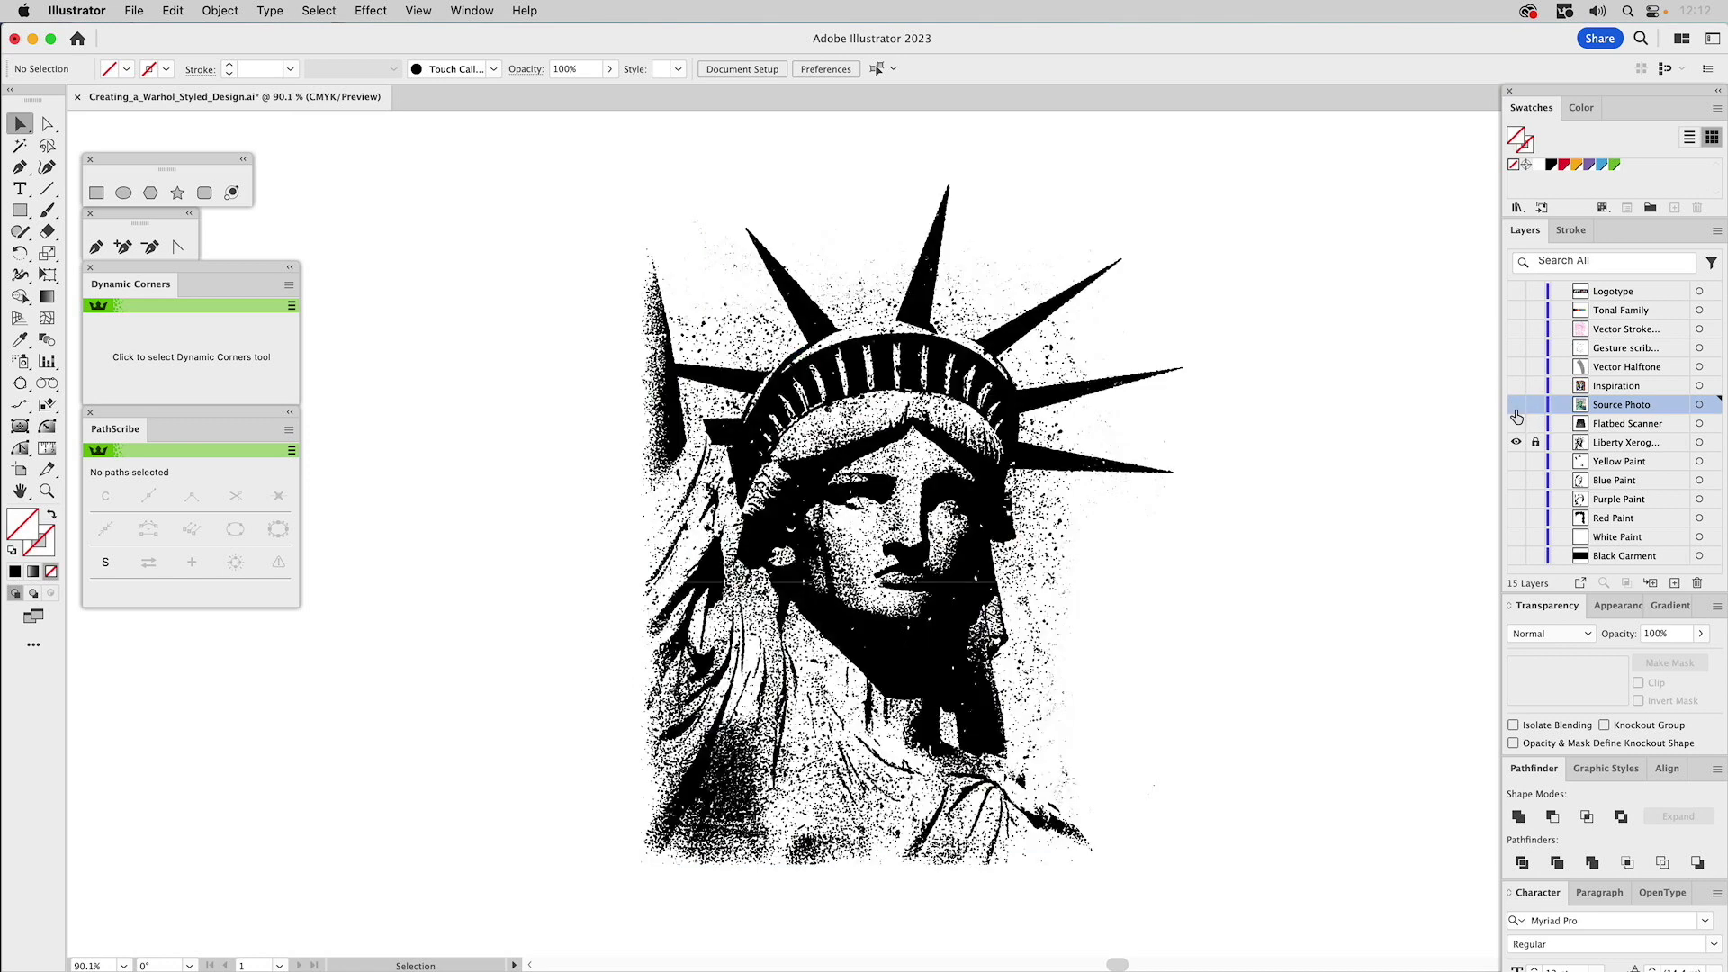
left_click(1536, 443)
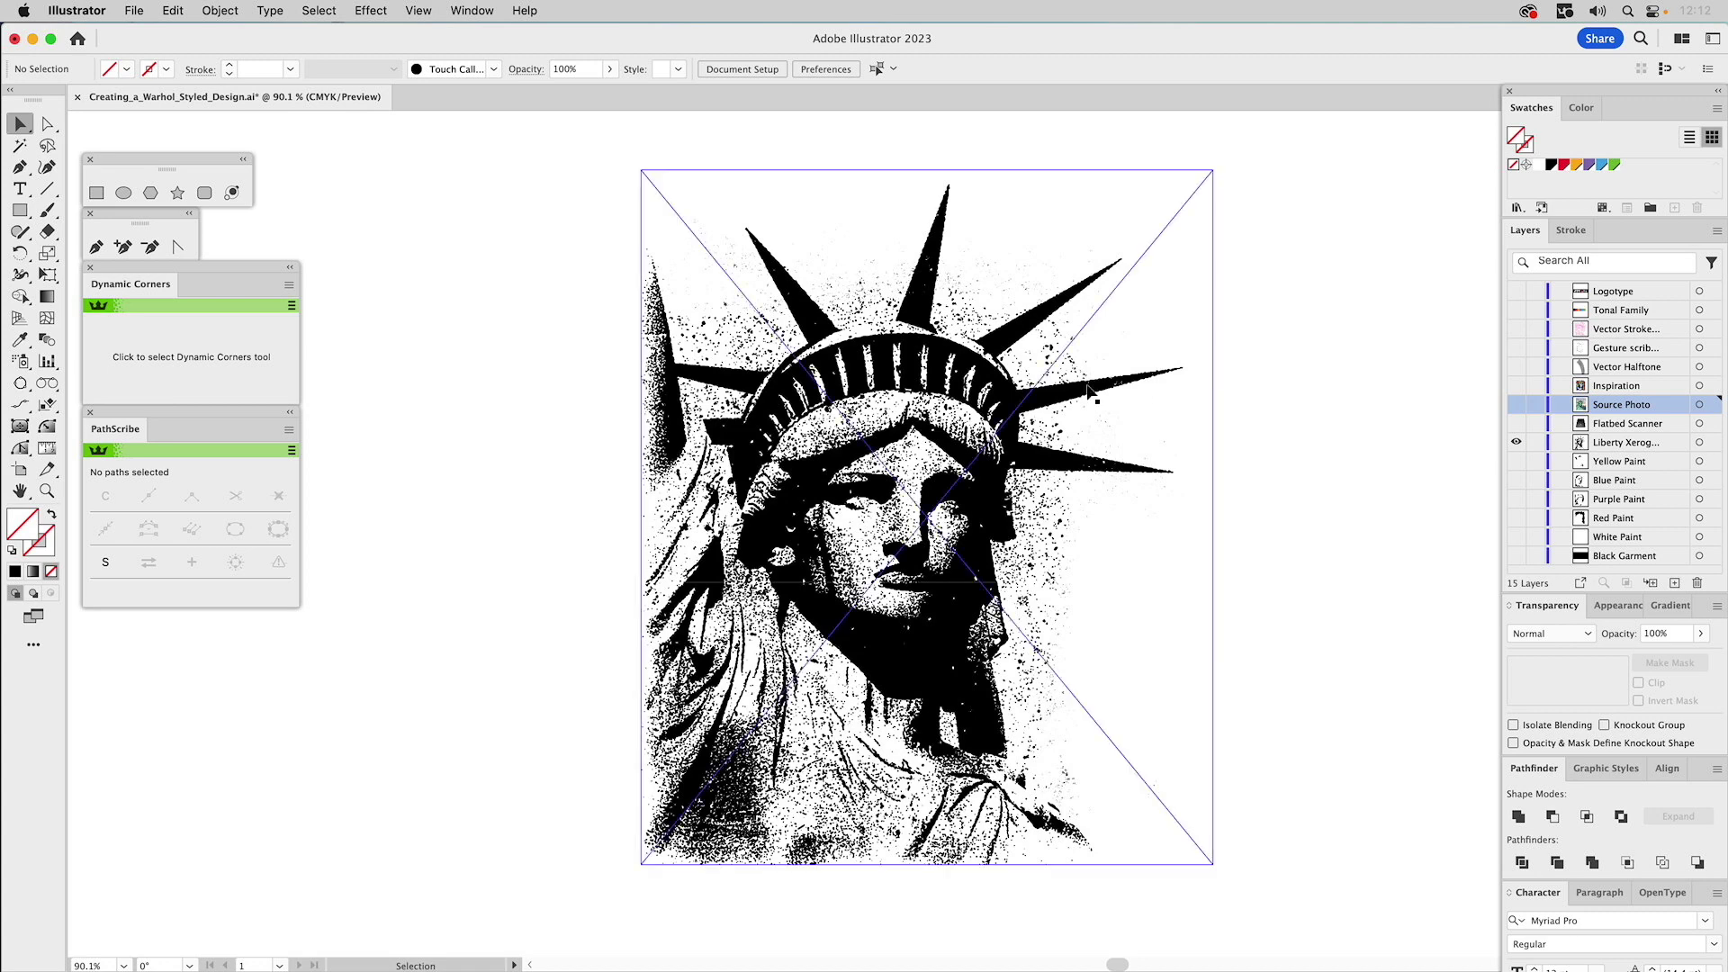
- Try the red swatch on the placed Liberty xerography bitmap, undo it, and apply the C=40 M=20 Y=20 K=100 black swatch
left_click(1025, 393)
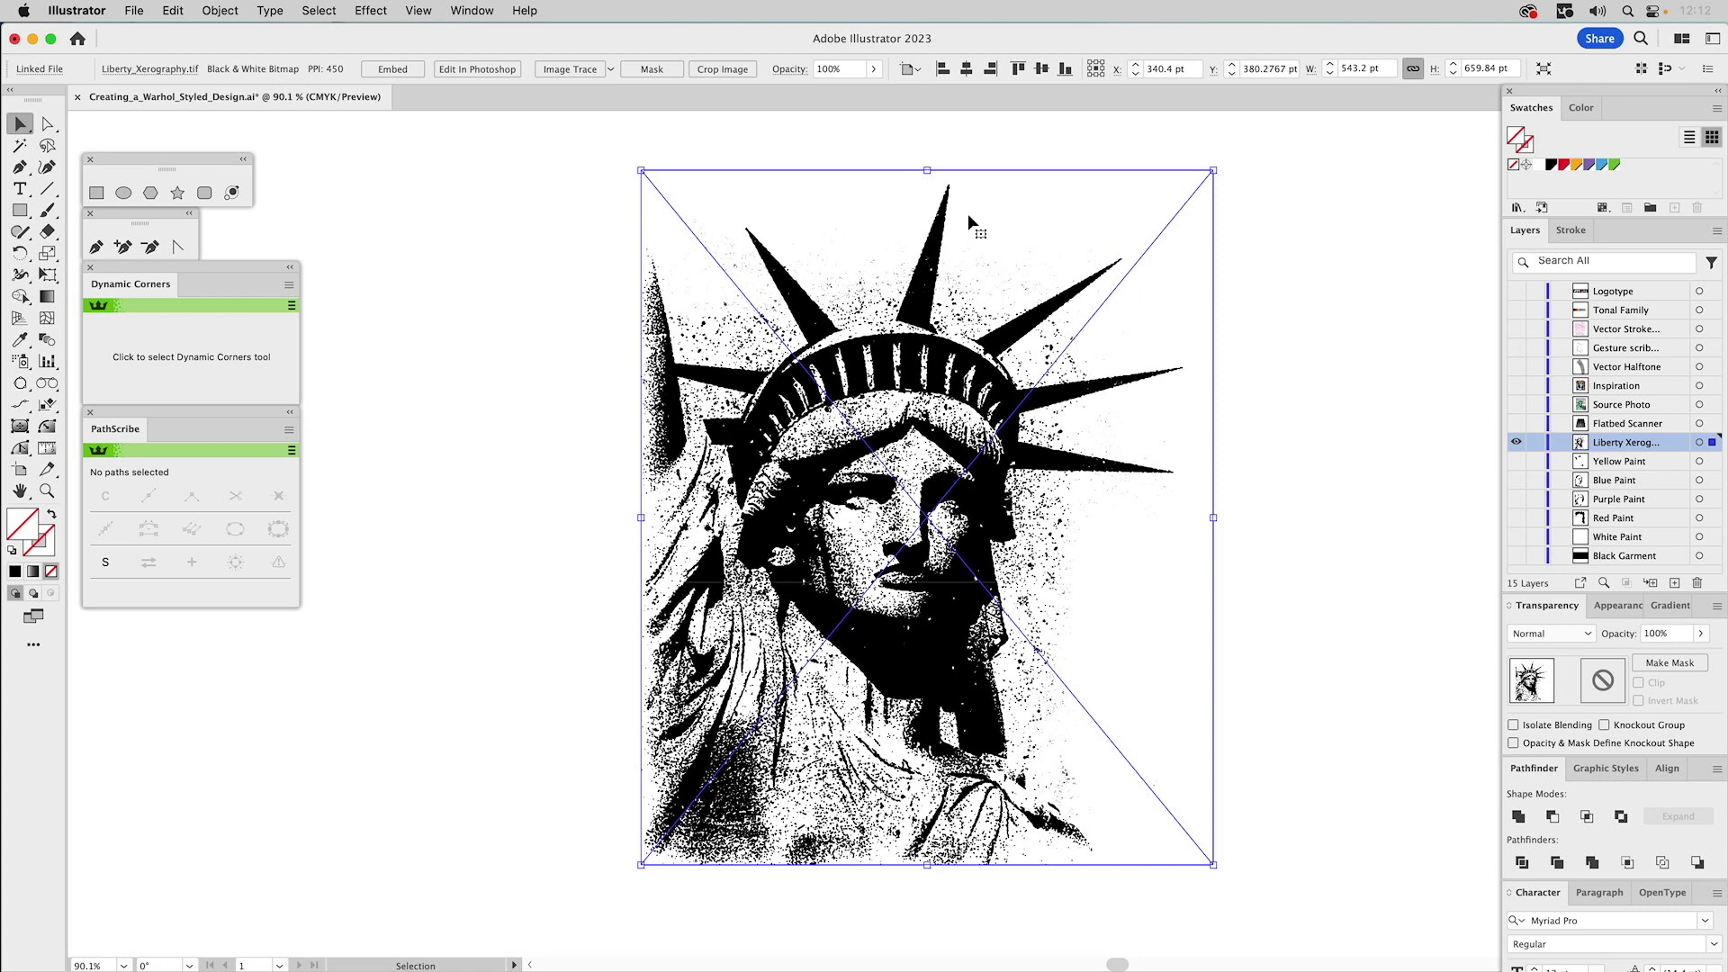
left_click(1565, 167)
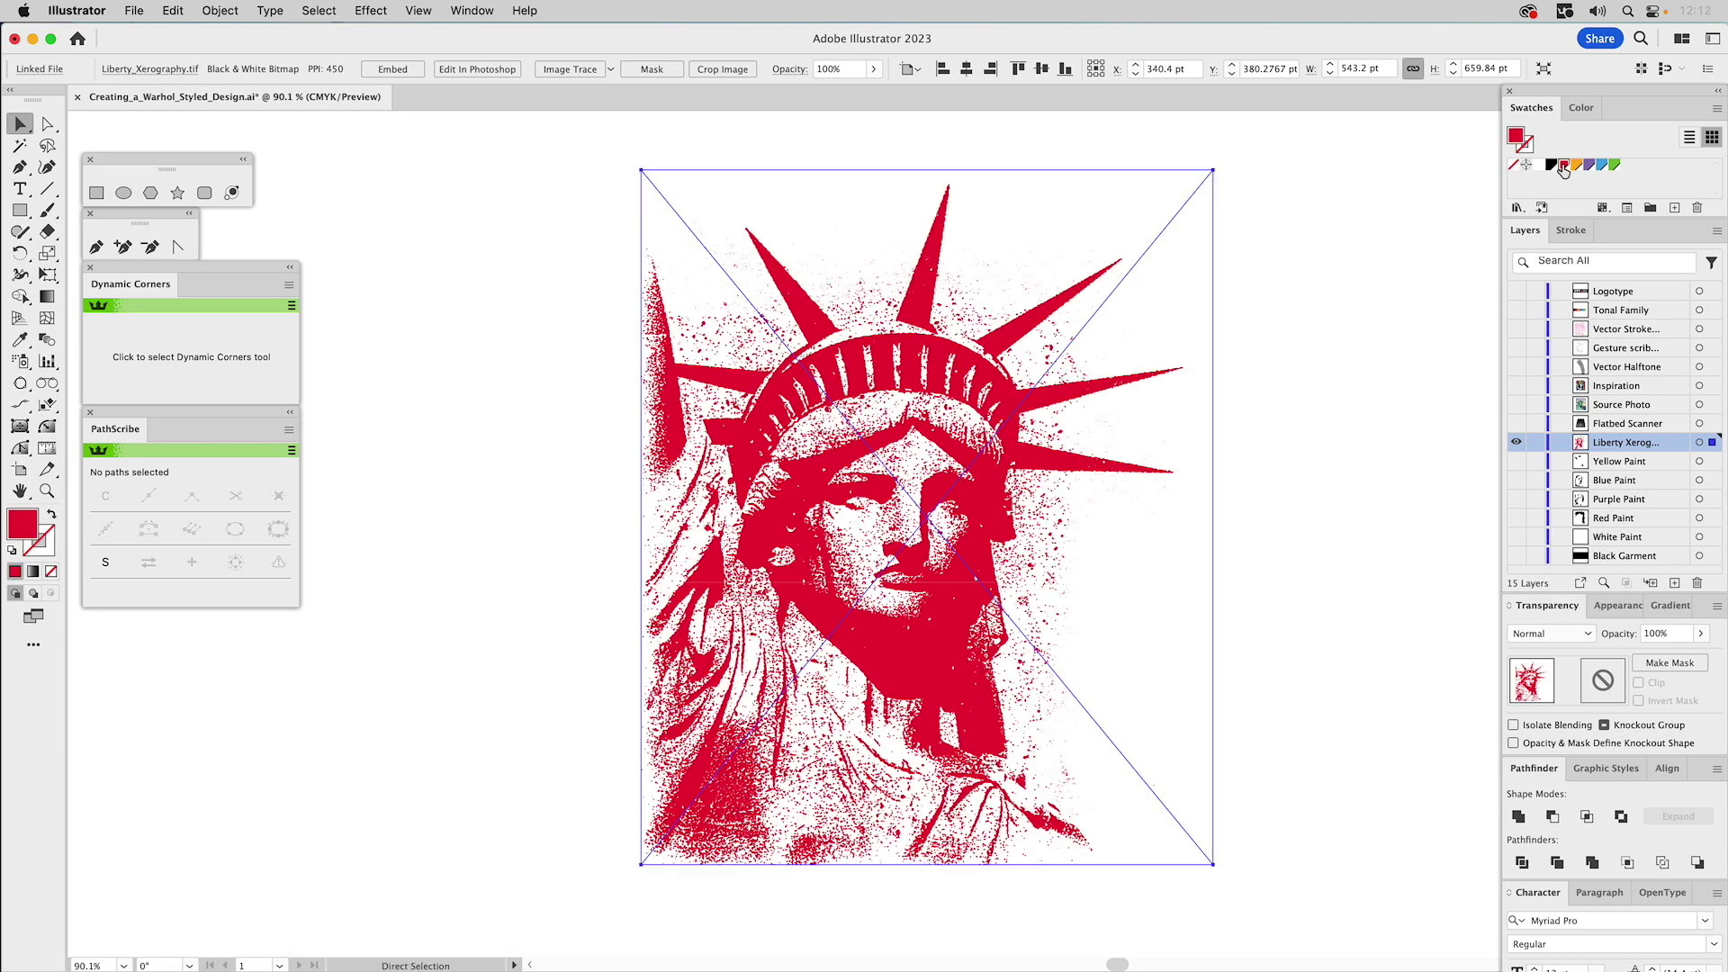
key("super+z")
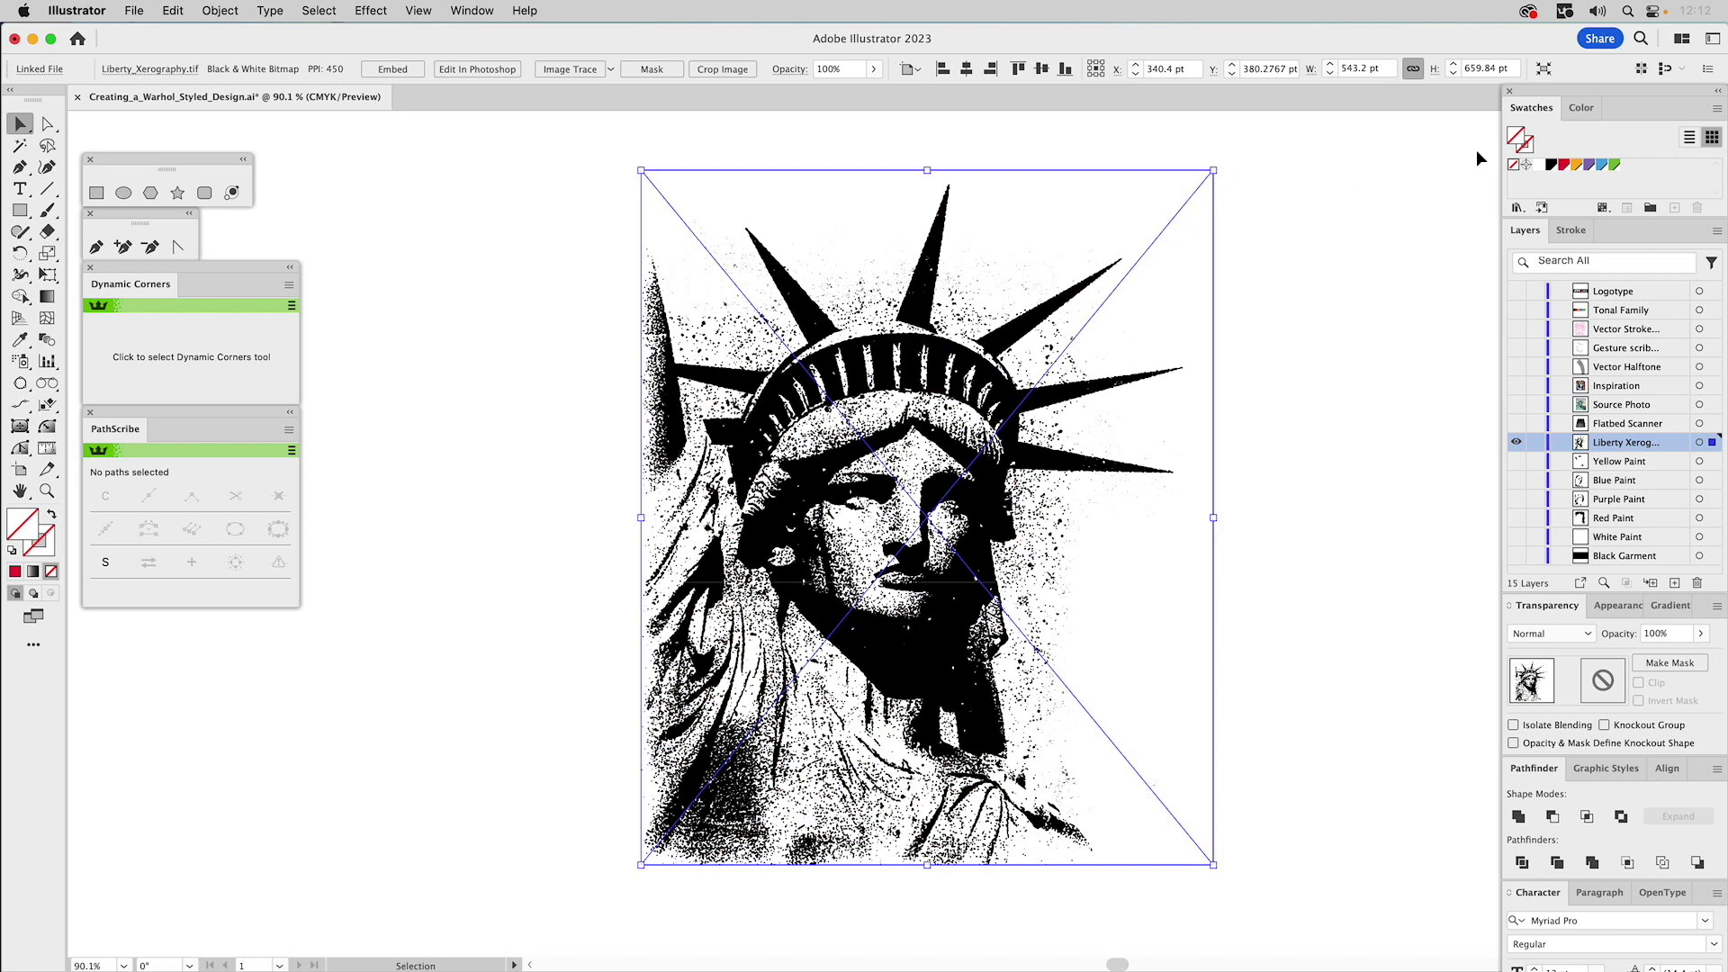
left_click(1551, 166)
double_click(1551, 166)
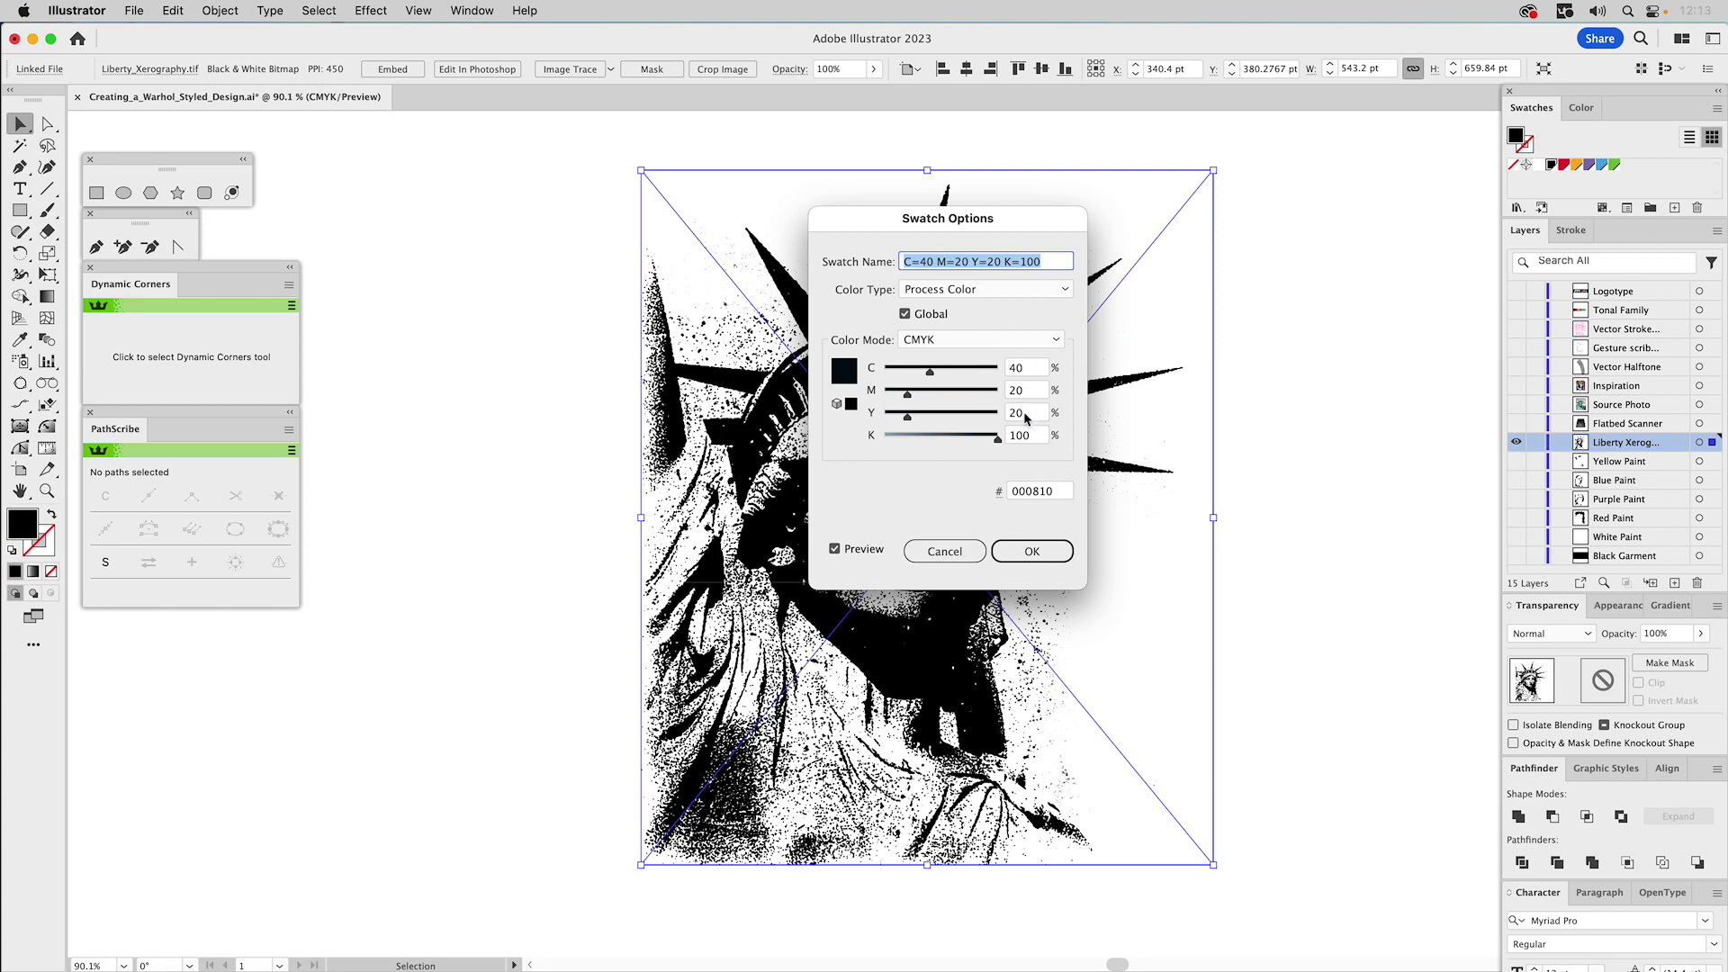
left_click(1012, 556)
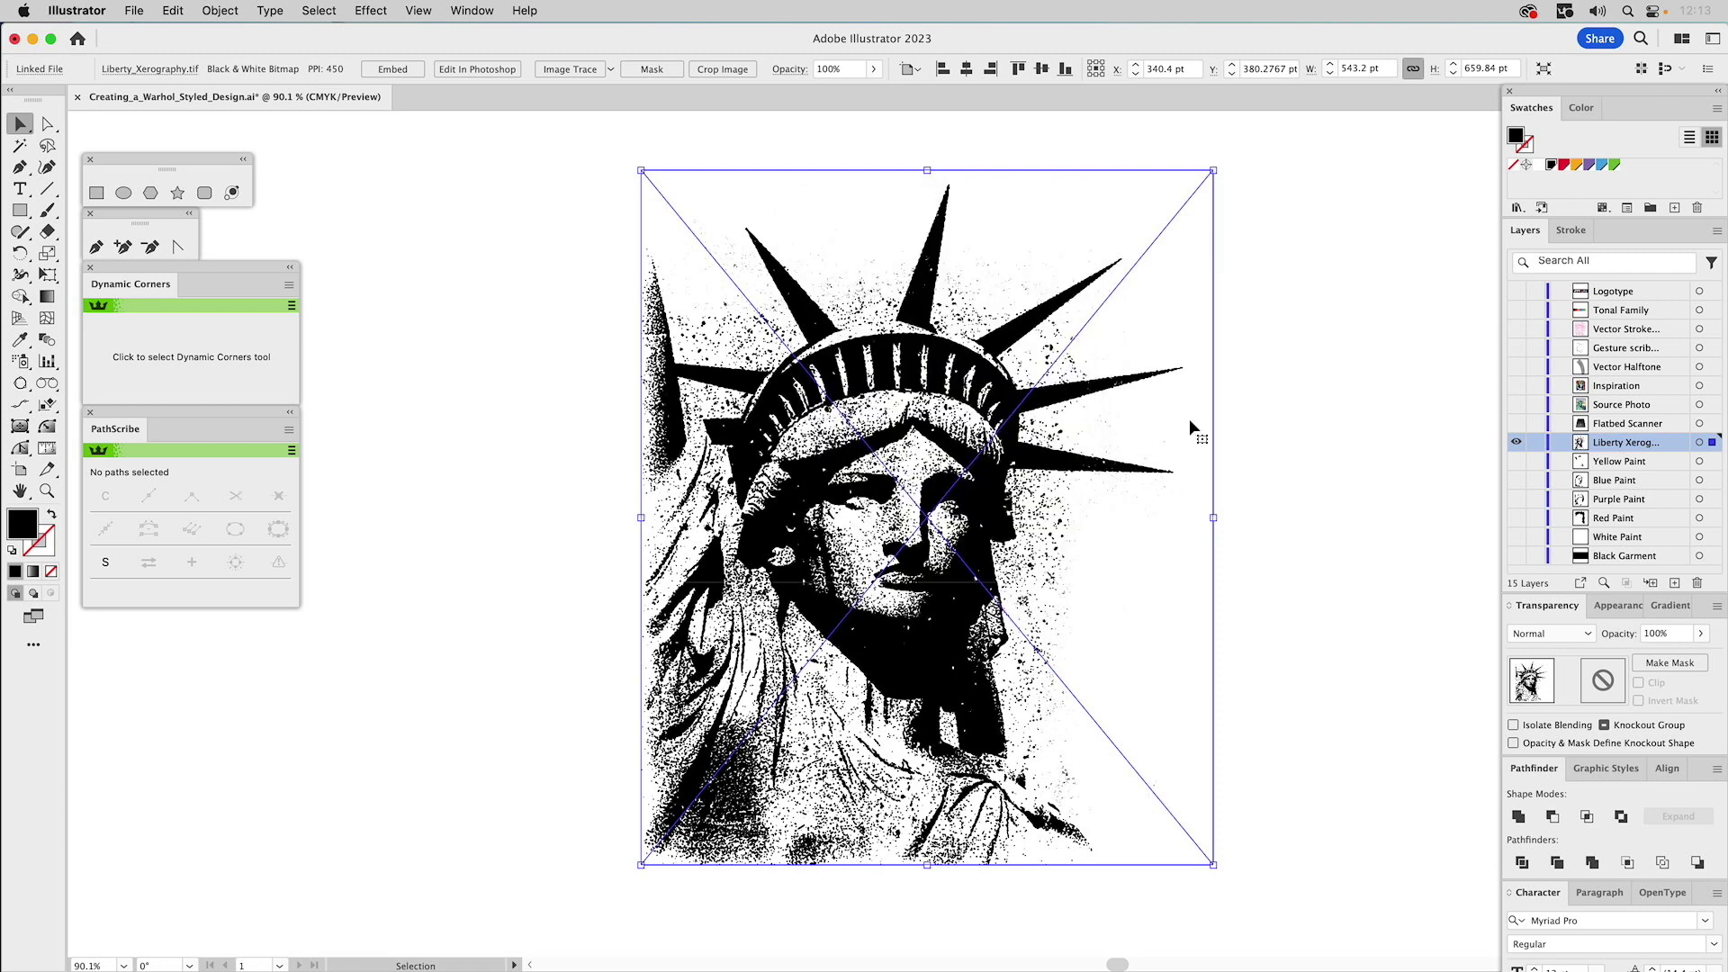
- Draw a rectangle about 631 × 415 pt over the Liberty xerography and fill it with the red swatch
left_click(94, 196)
left_click_drag(586, 300, 1250, 736)
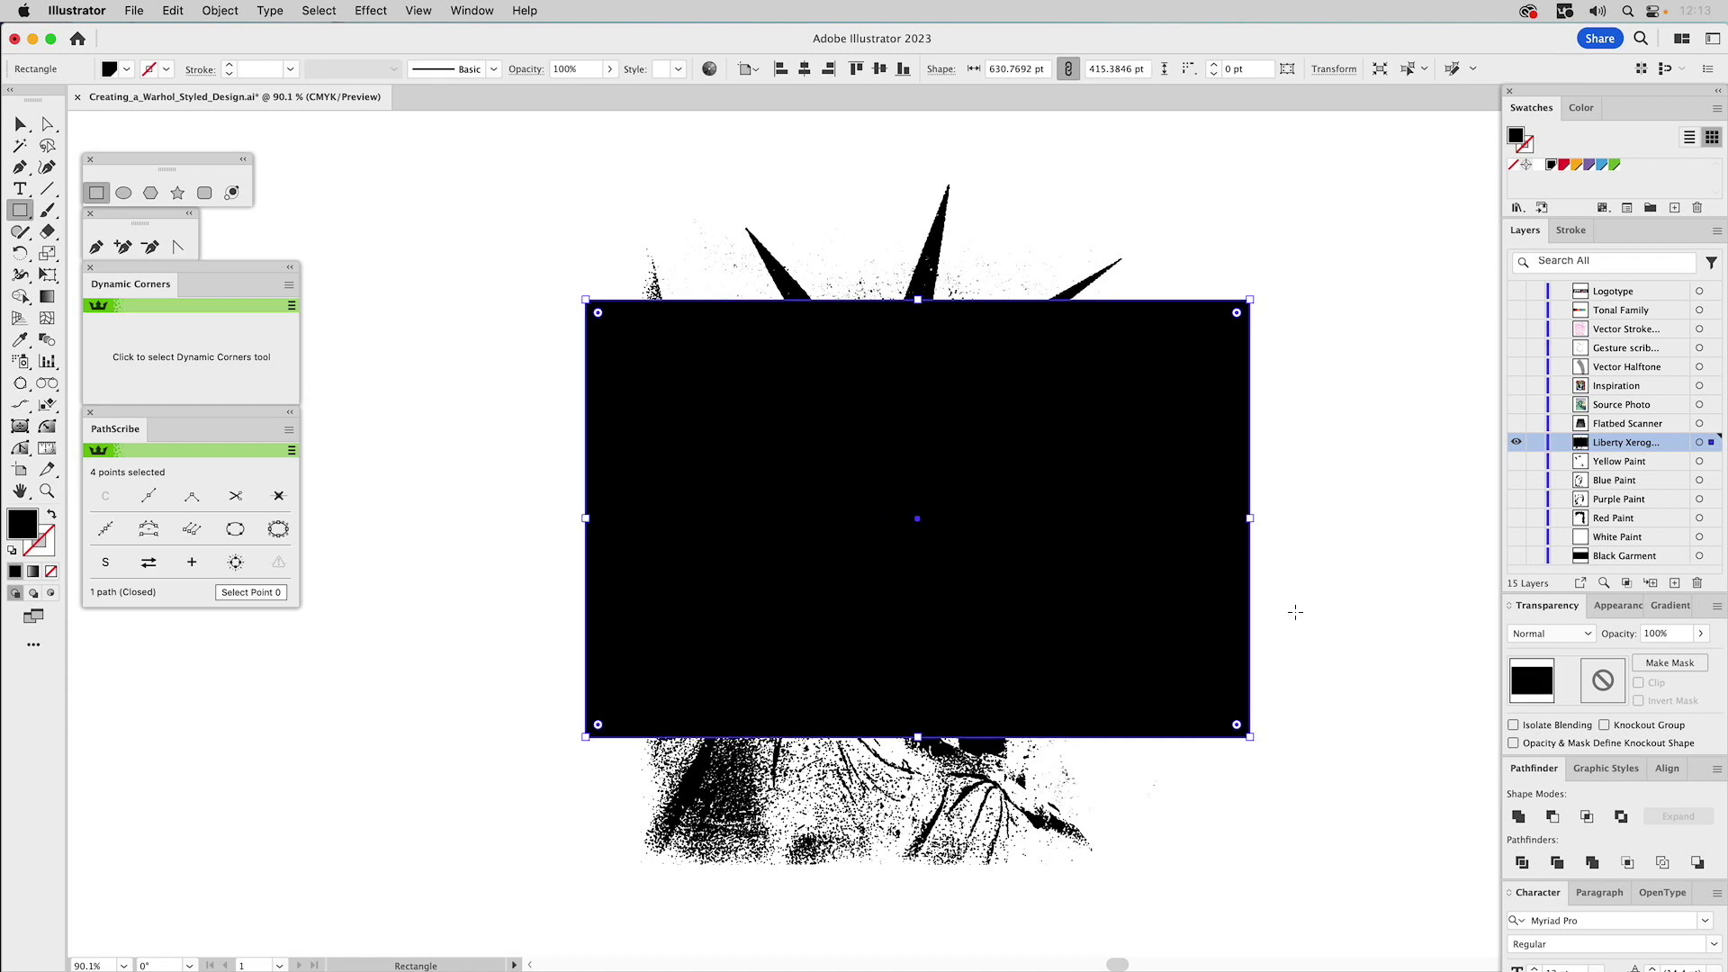
left_click(1565, 165)
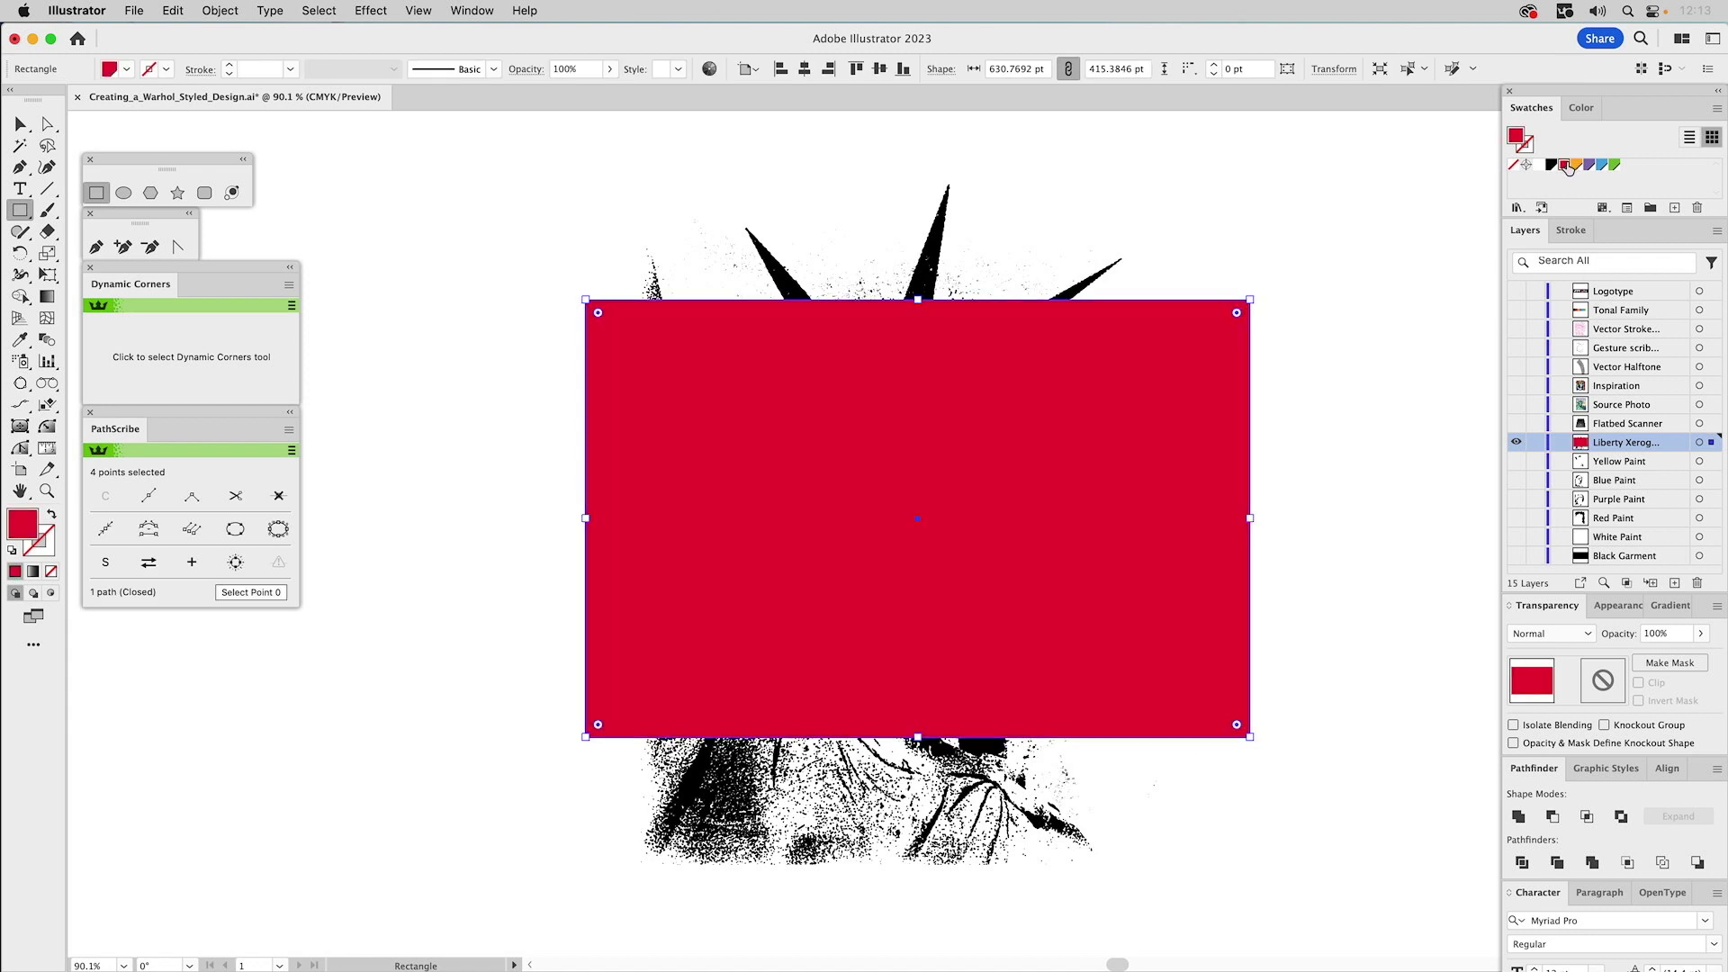
- Send the red rectangle behind the Liberty xerography bitmap and inspect up close how it shows through the transparent areas
key("v")
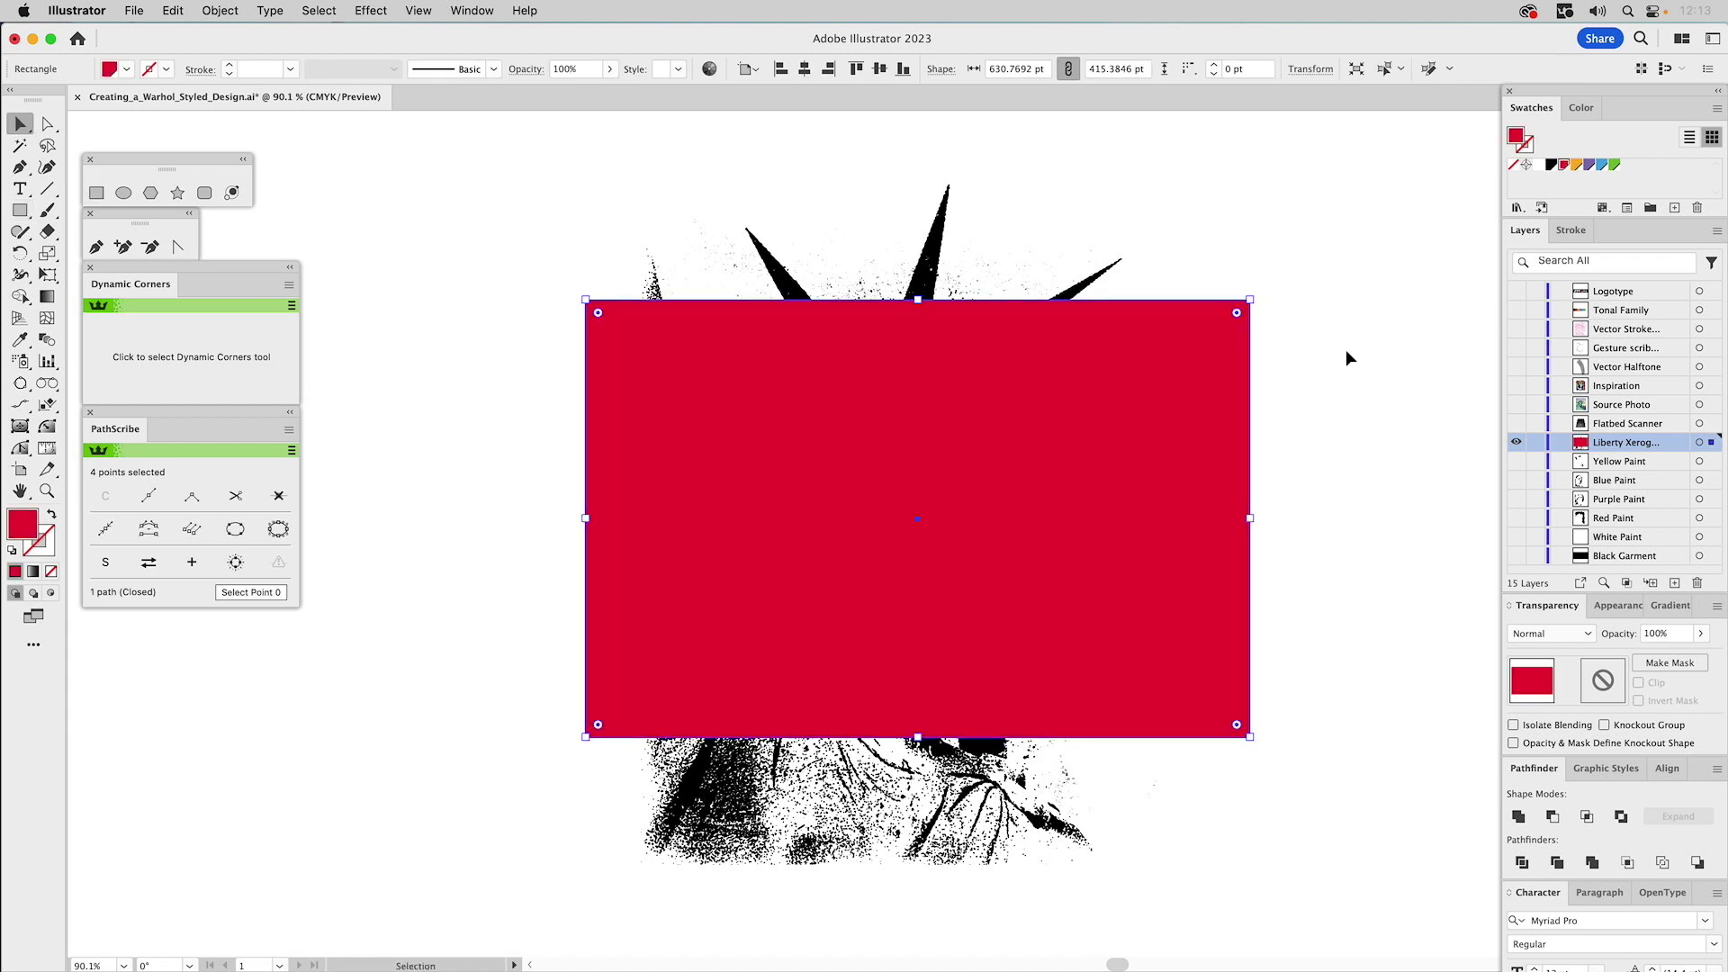
key("Delete")
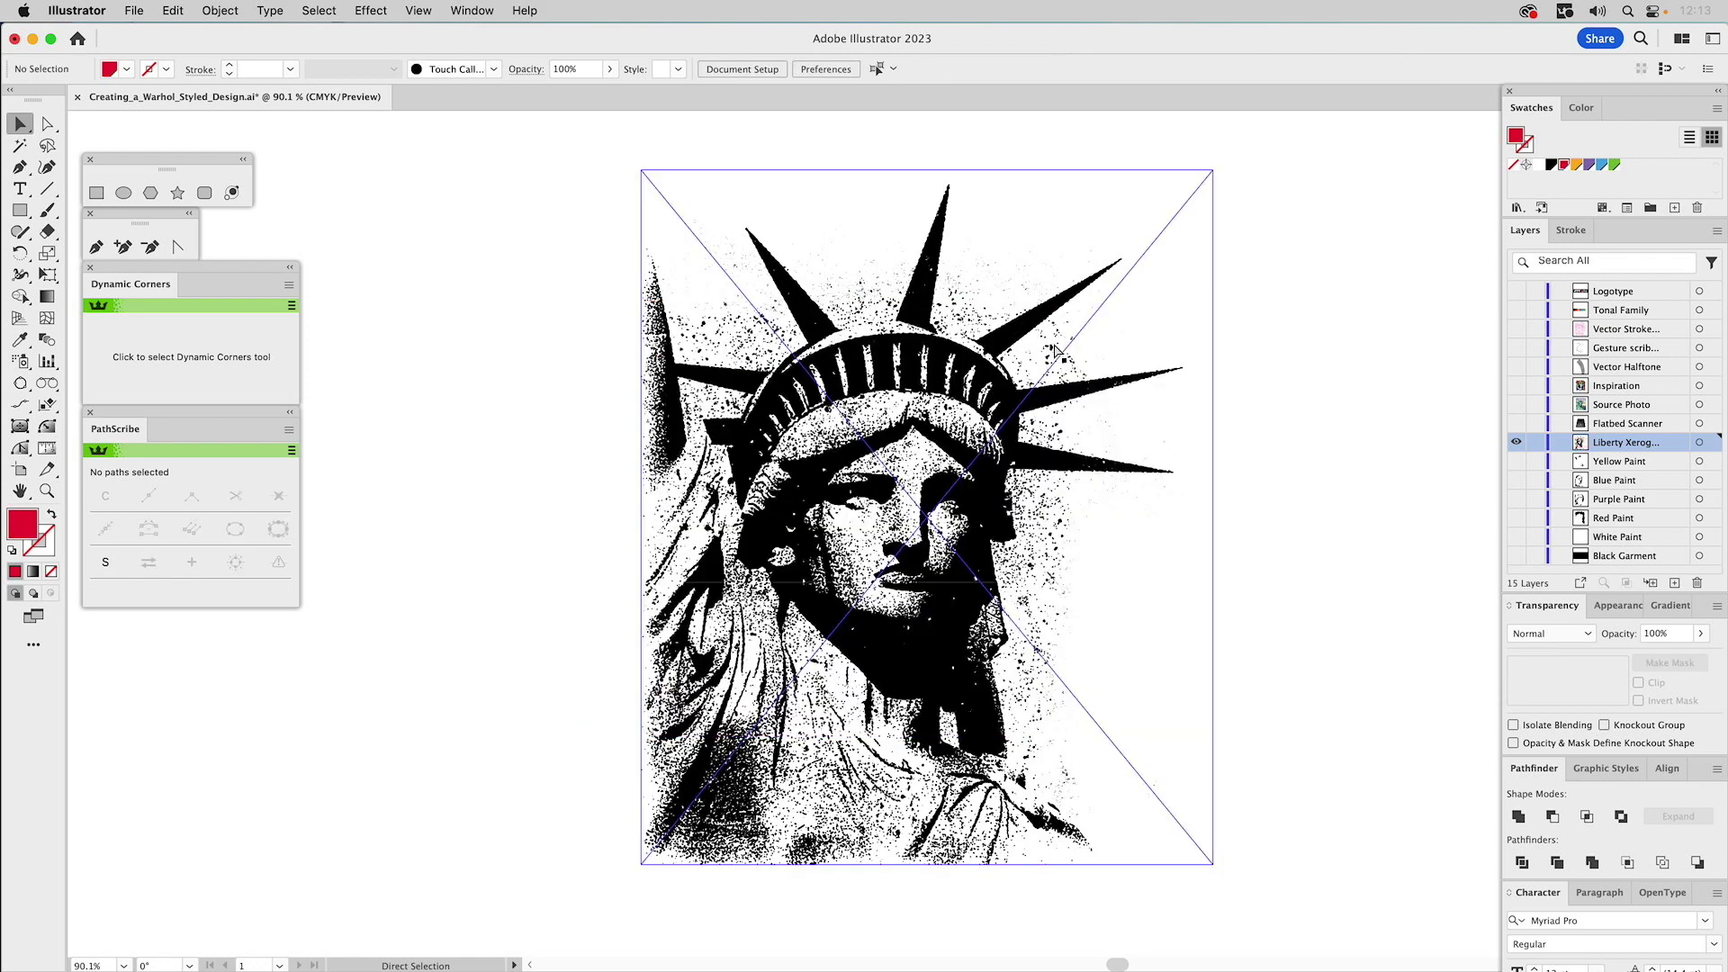
left_click(990, 340)
key("super+z")
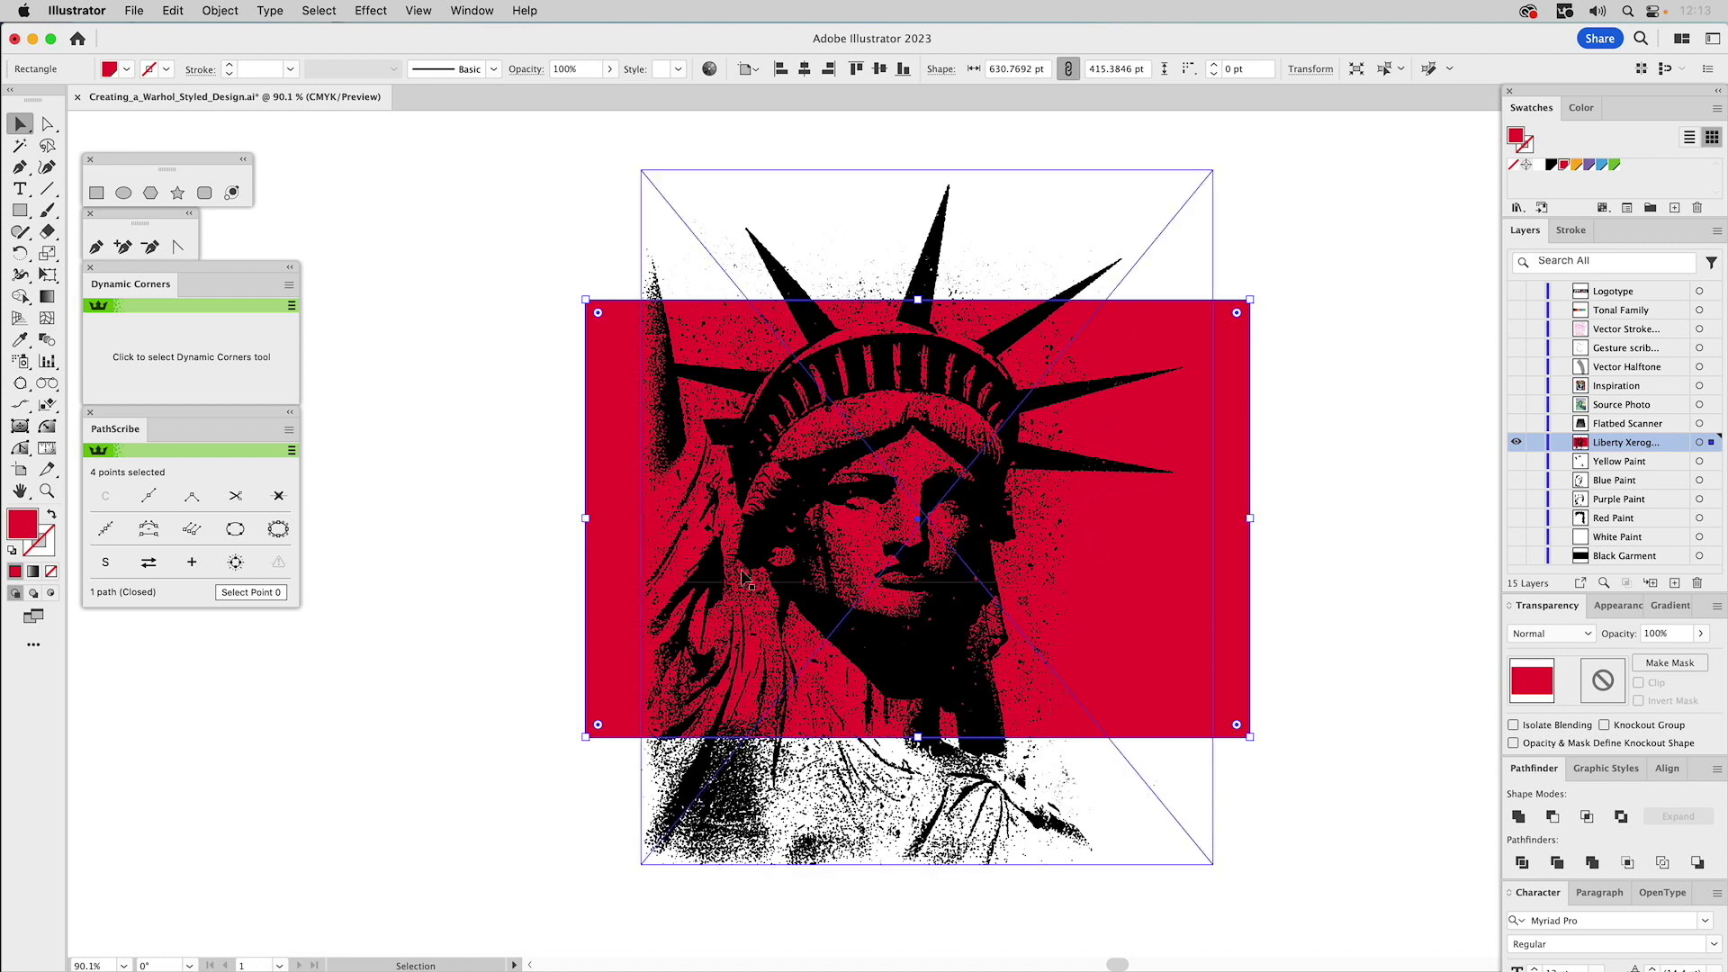
key("super+shift+b")
key("z")
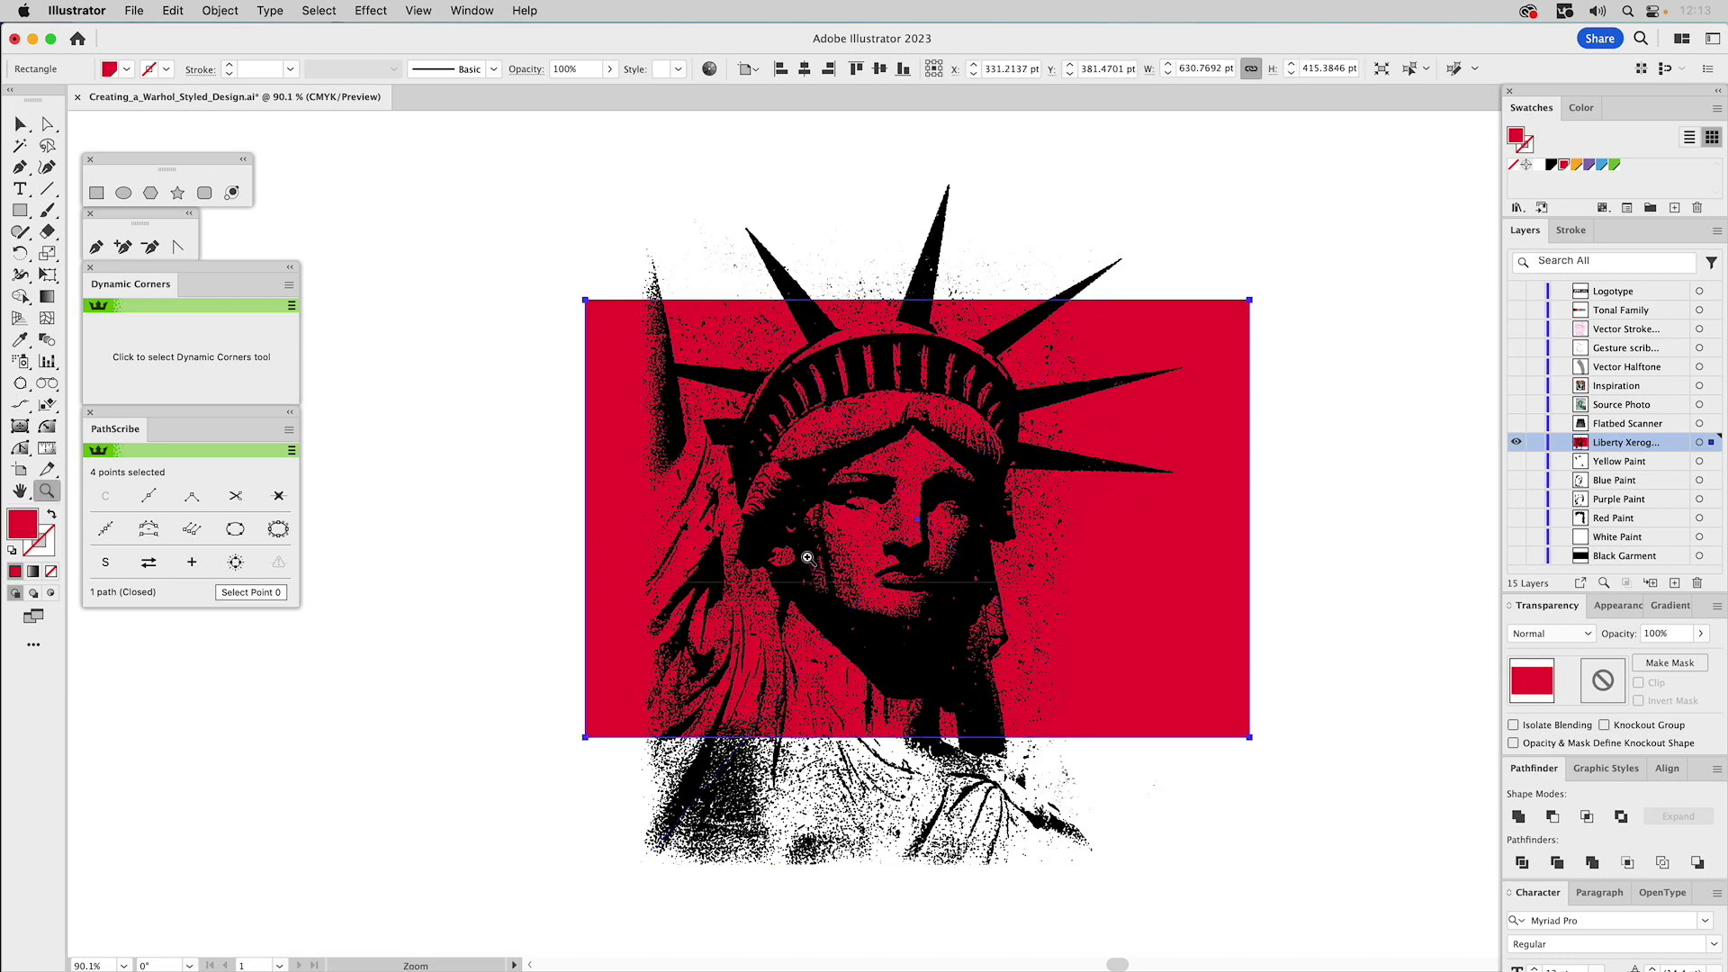
left_click_drag(636, 483, 932, 702)
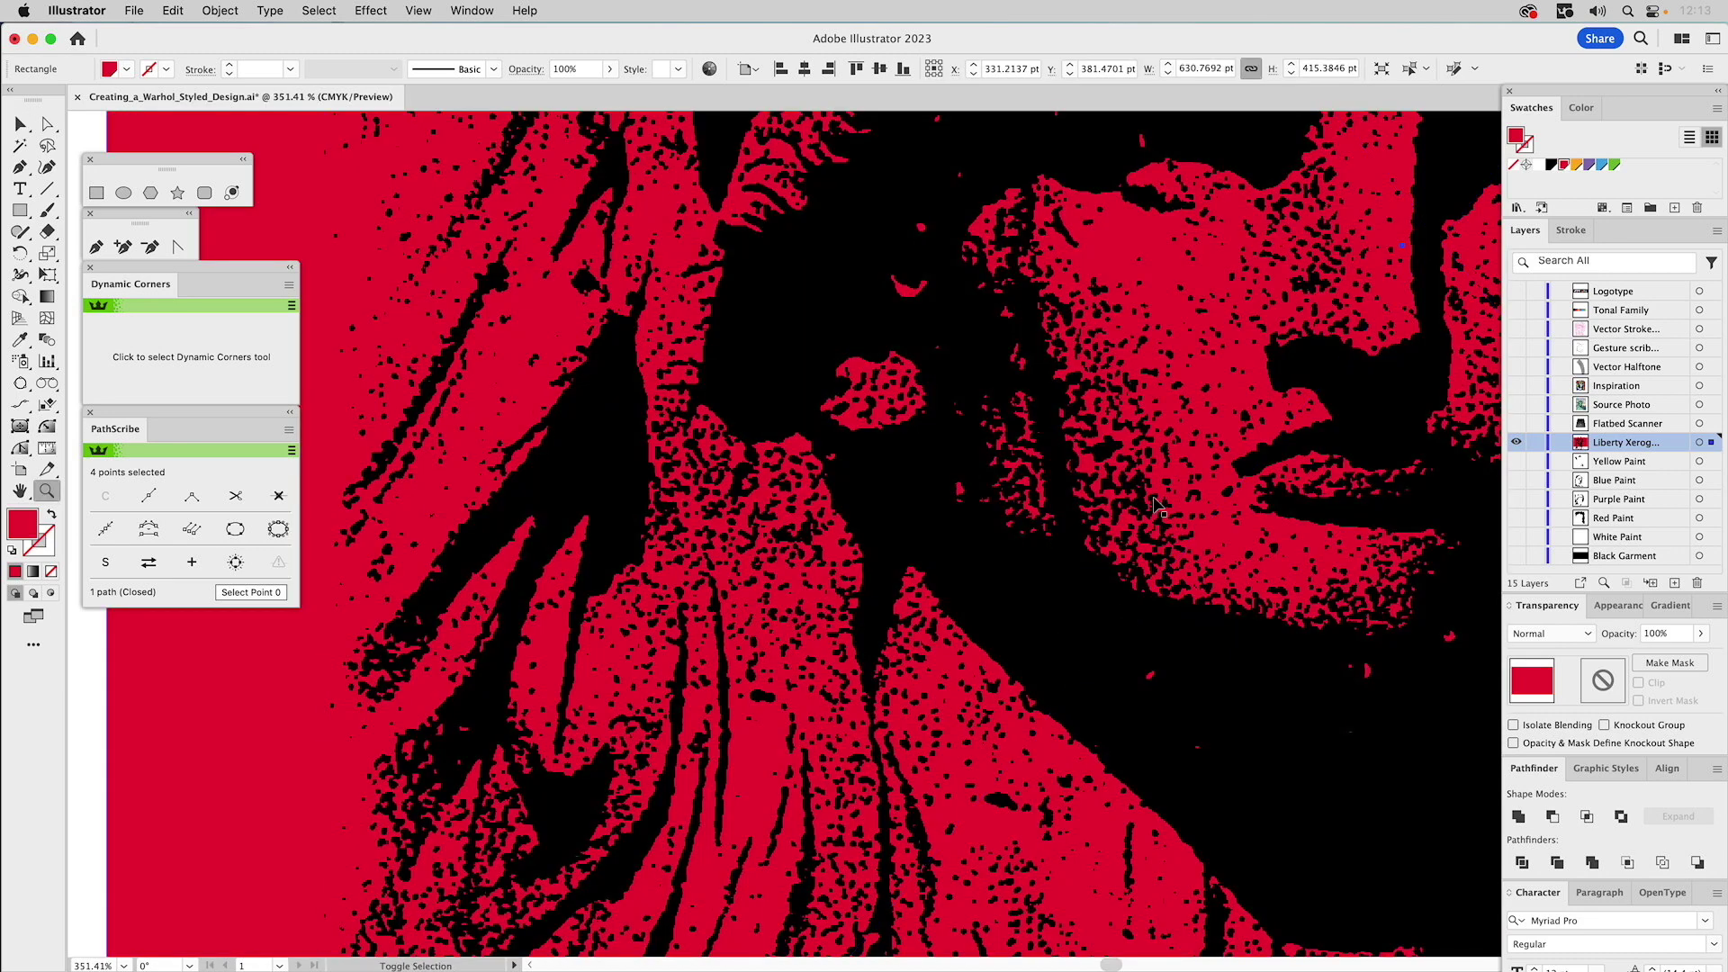
key("space")
left_click_drag(1178, 369, 774, 457)
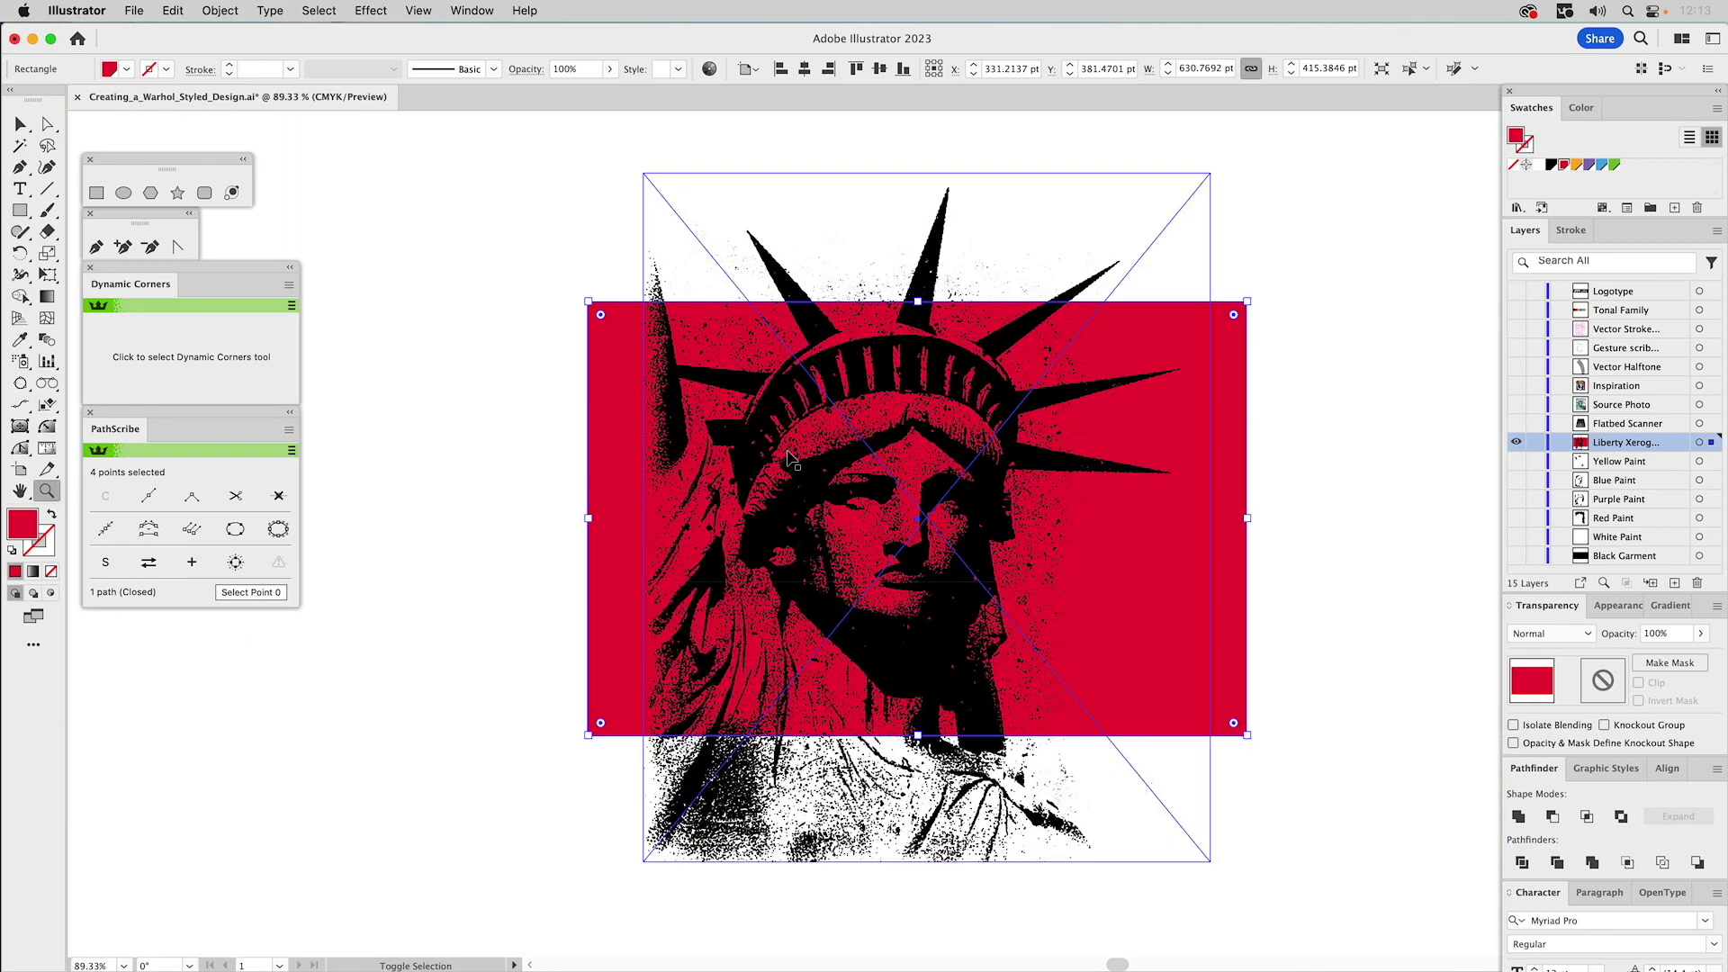
- Delete the red rectangle behind the xerography and lock the Liberty Xerography layer
key("v")
left_click(489, 349)
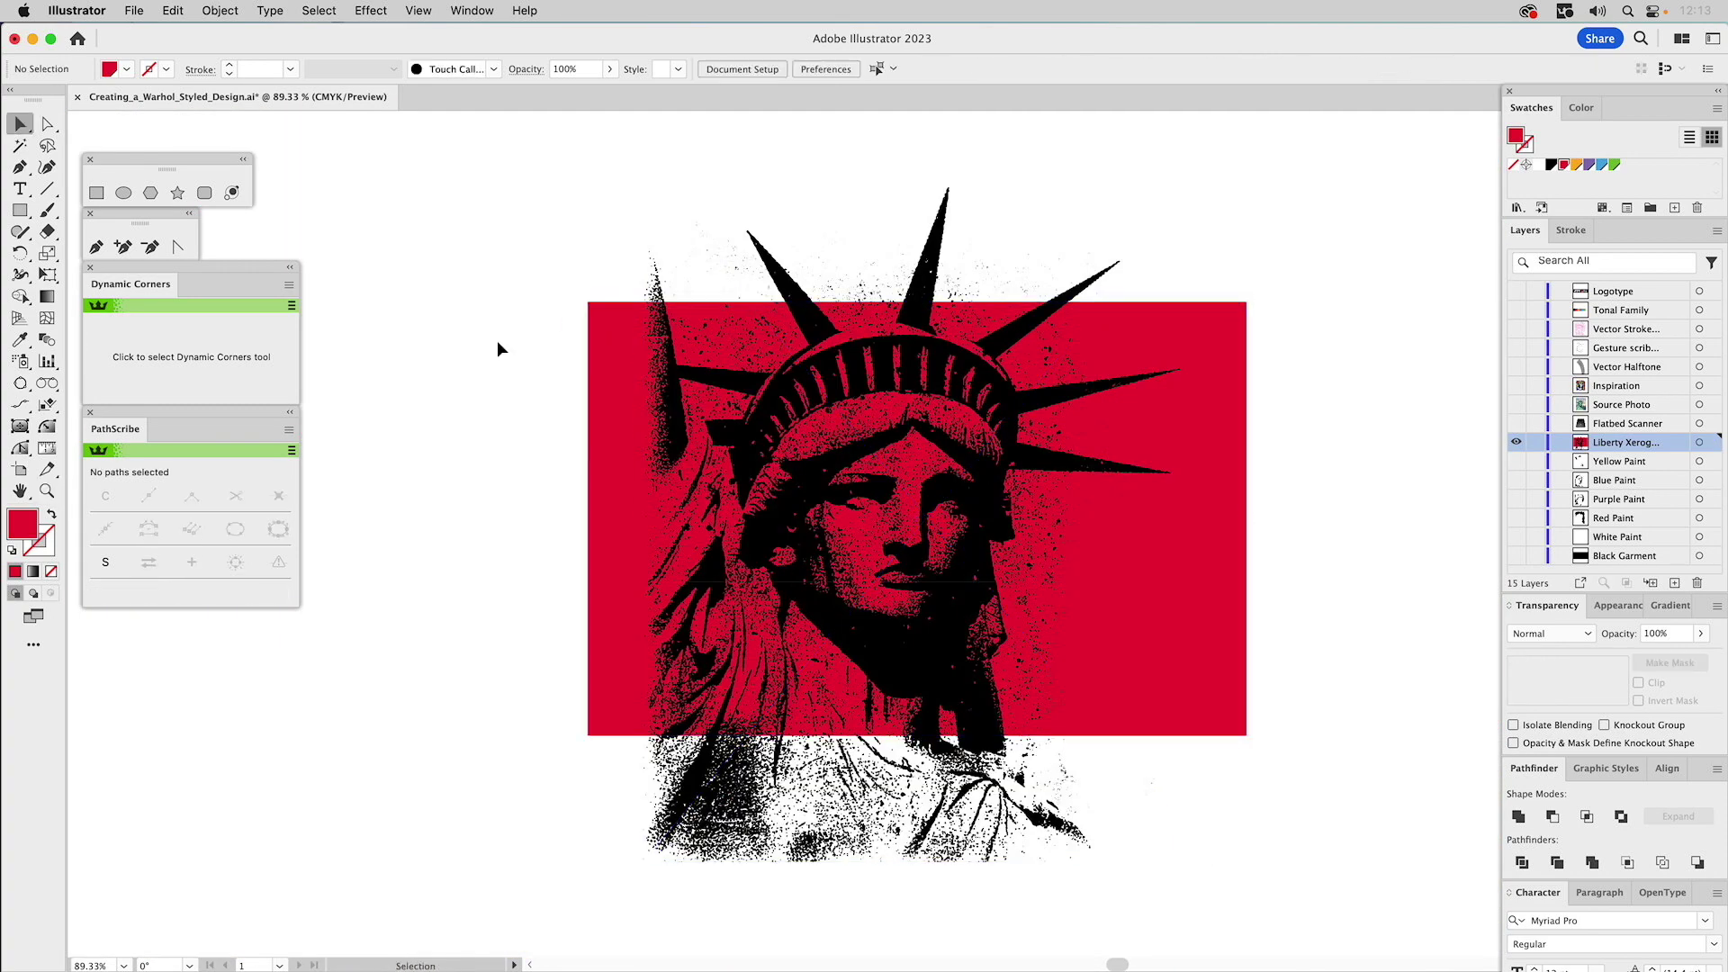
left_click(593, 326)
key("Delete")
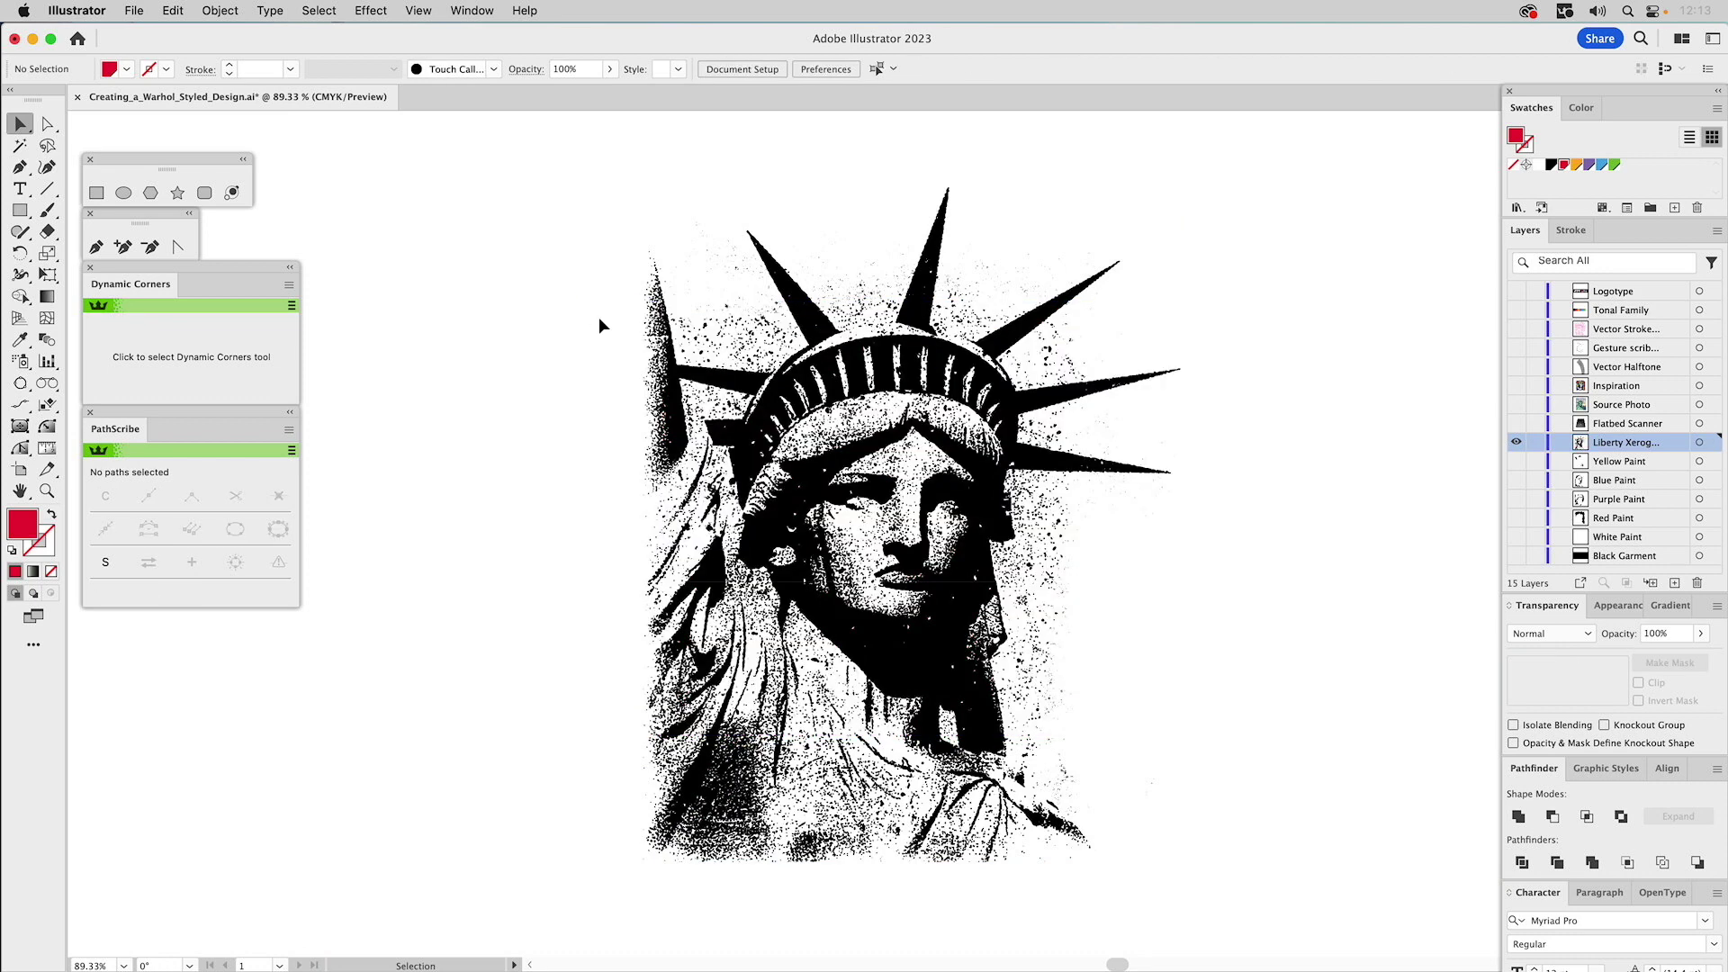
left_click(1538, 442)
scroll(914, 531, "up", 1)
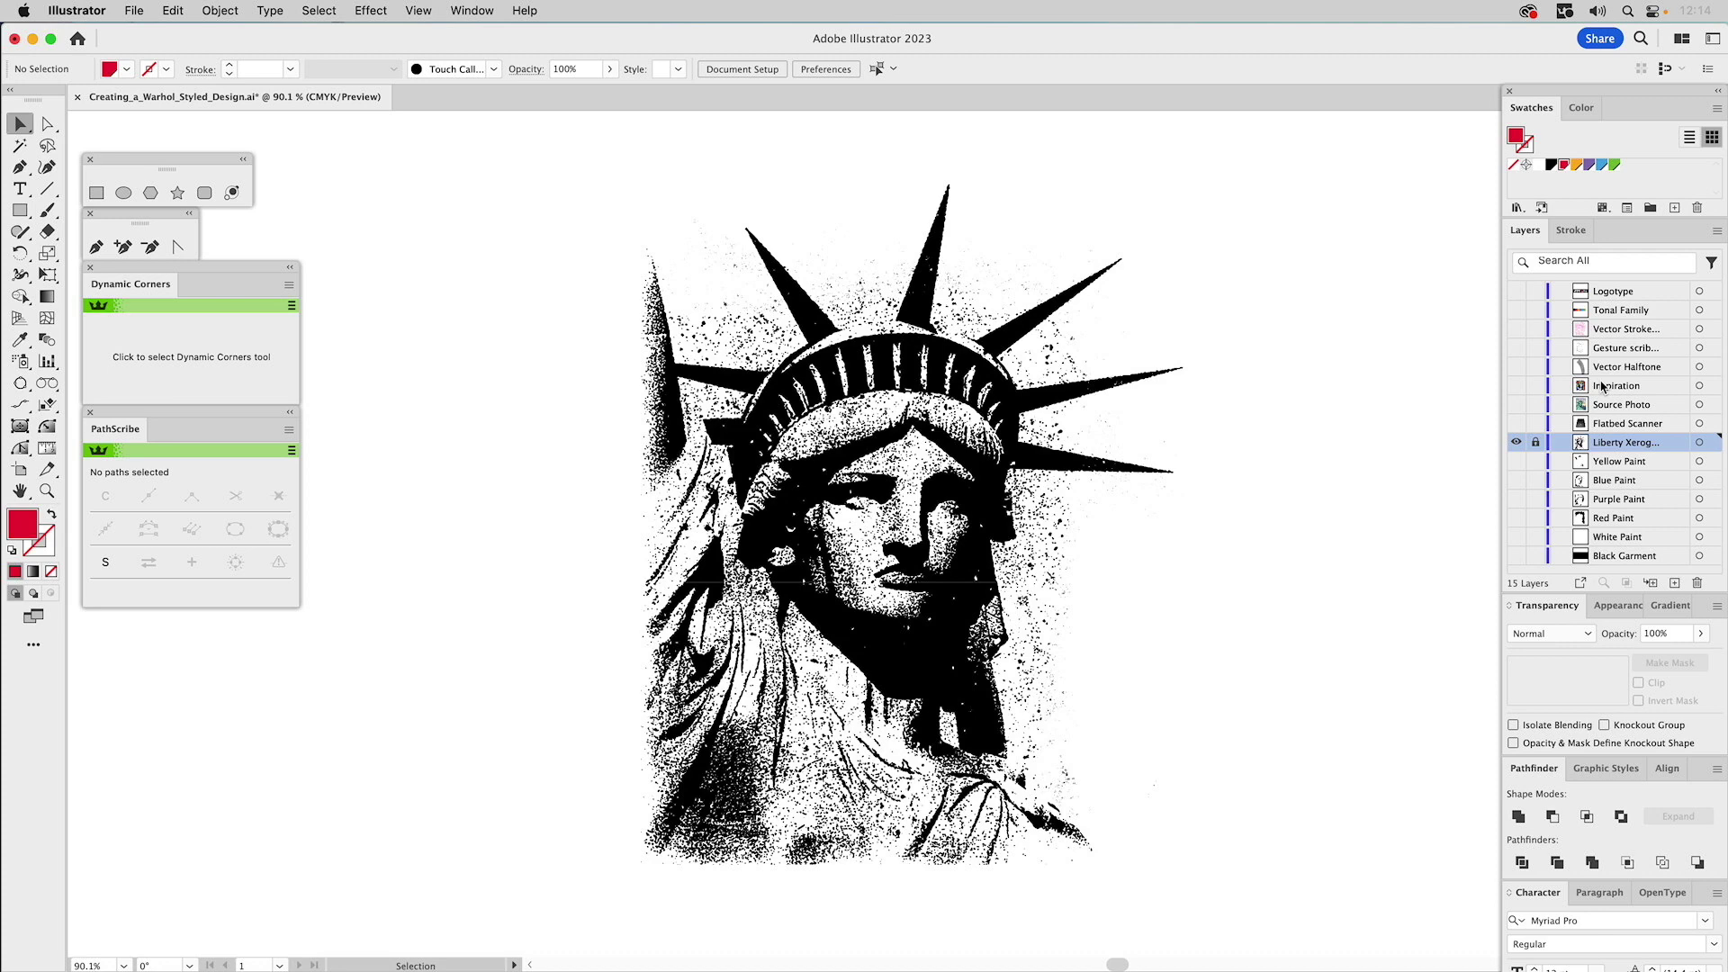
- View the Inspiration layer and the Flatbed Scanner layer briefly, hiding each one again
left_click(1516, 387)
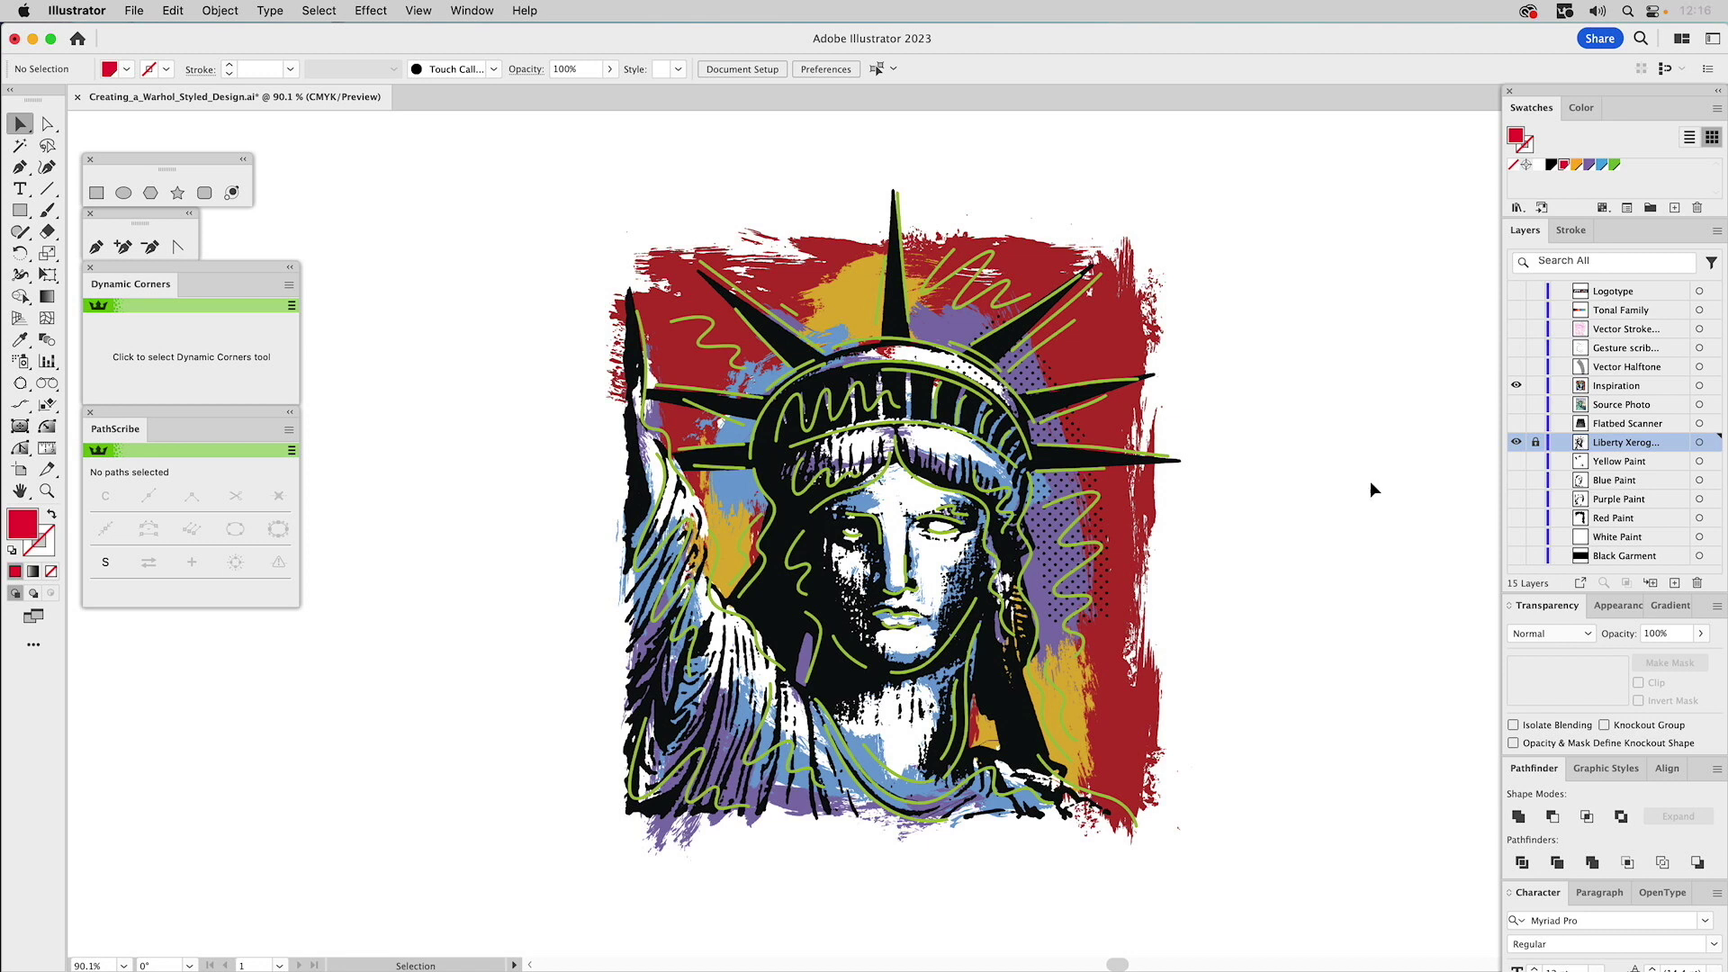
left_click(1516, 386)
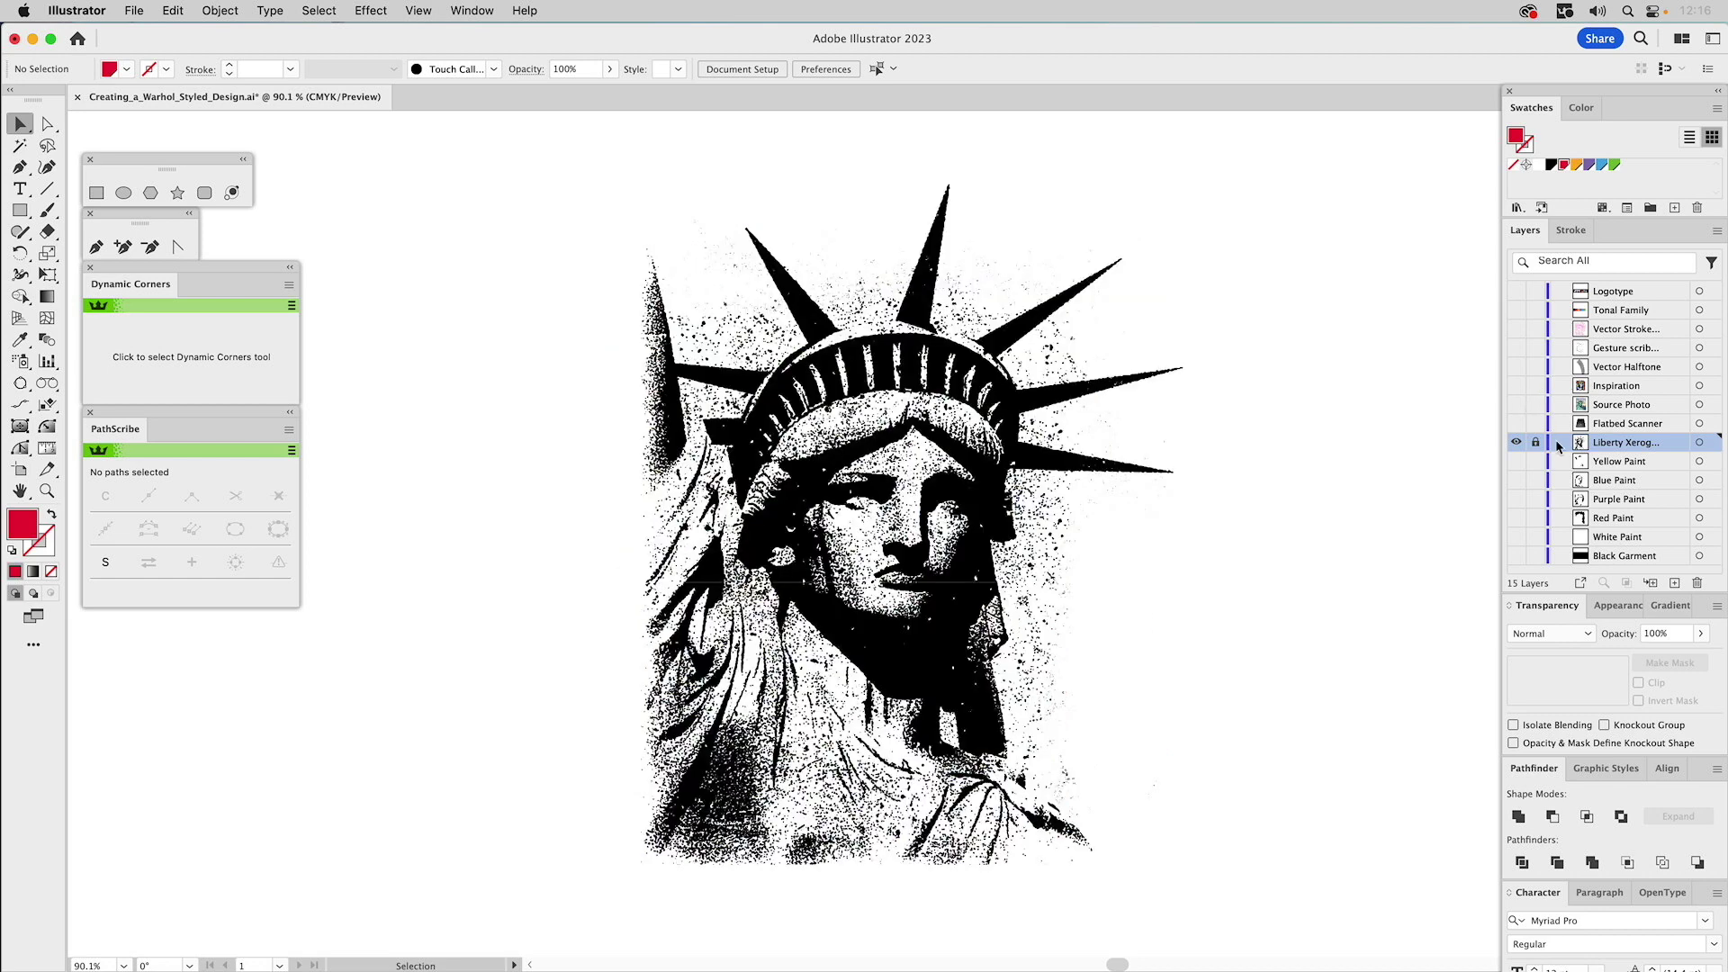
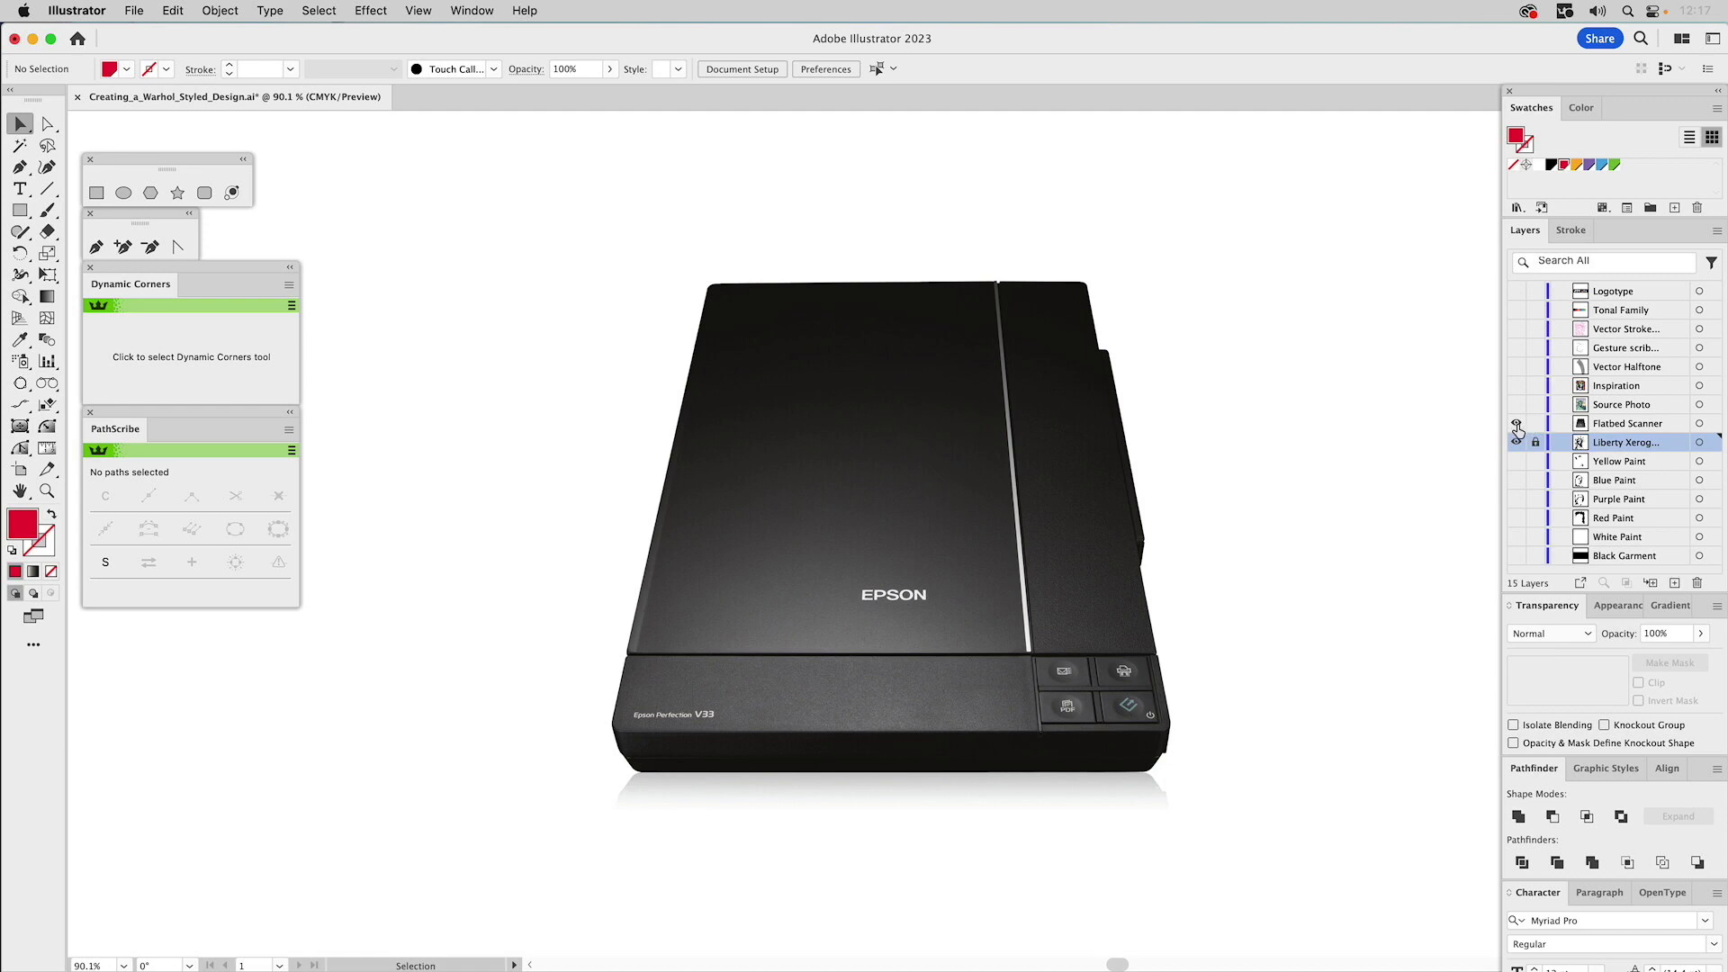
left_click(1517, 424)
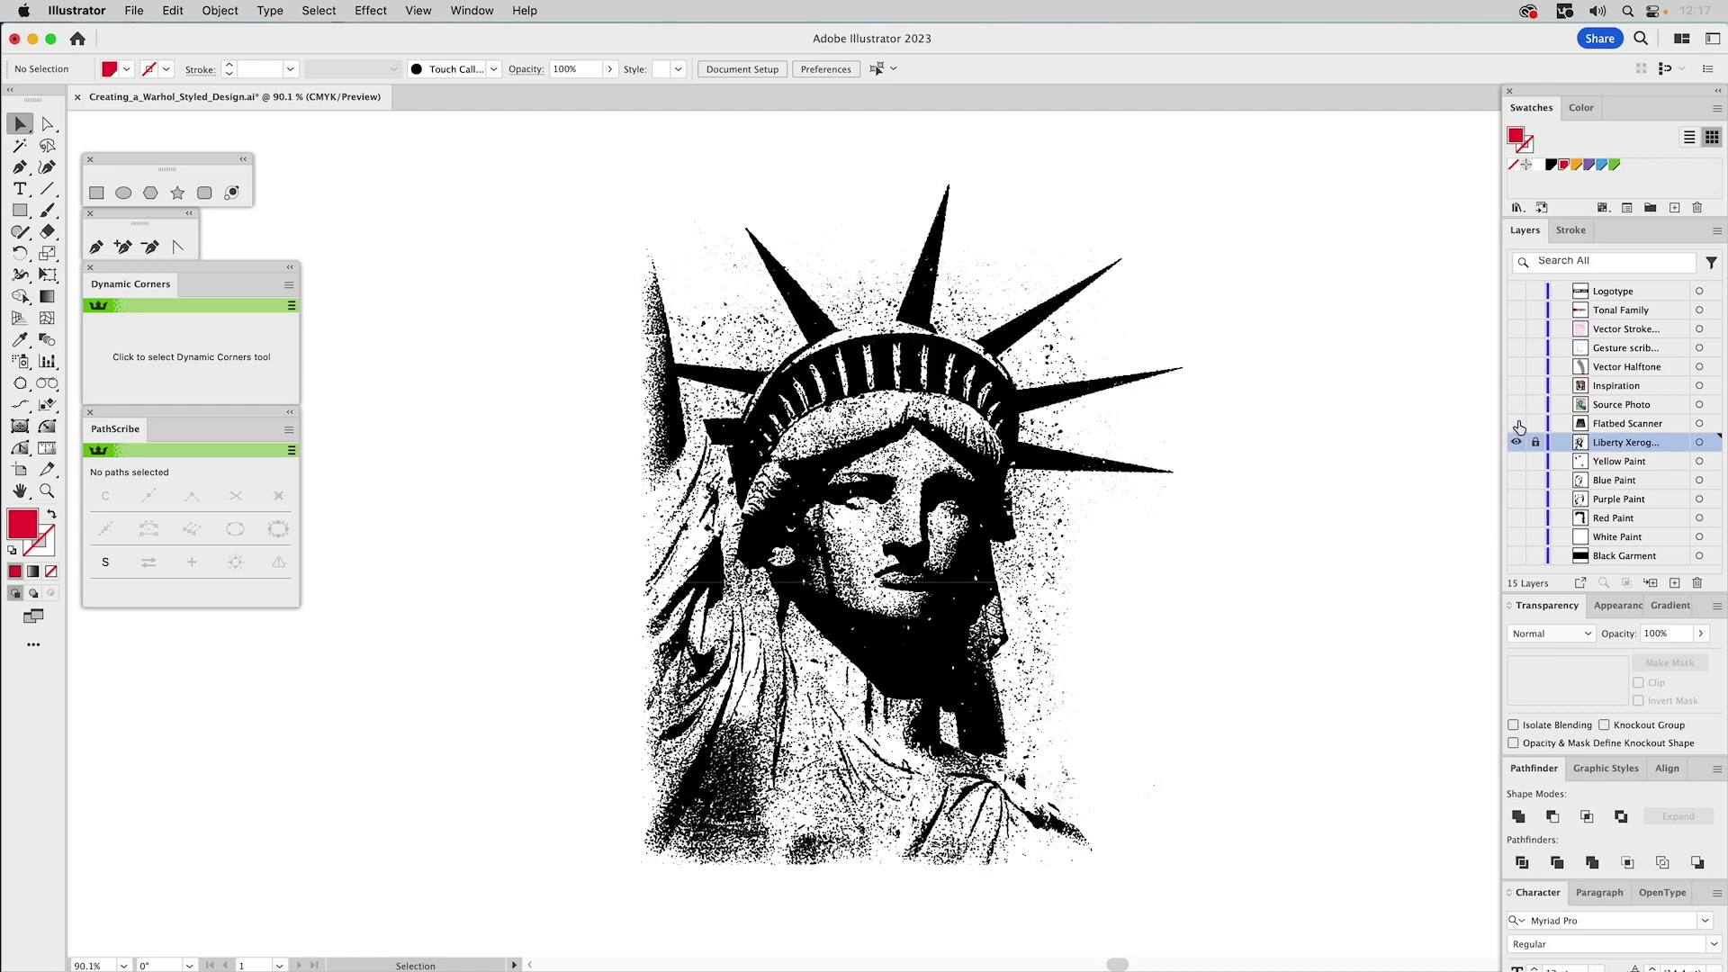
- Show the Red Paint layer and color its placed bitmap with the red swatch
left_click(1516, 518)
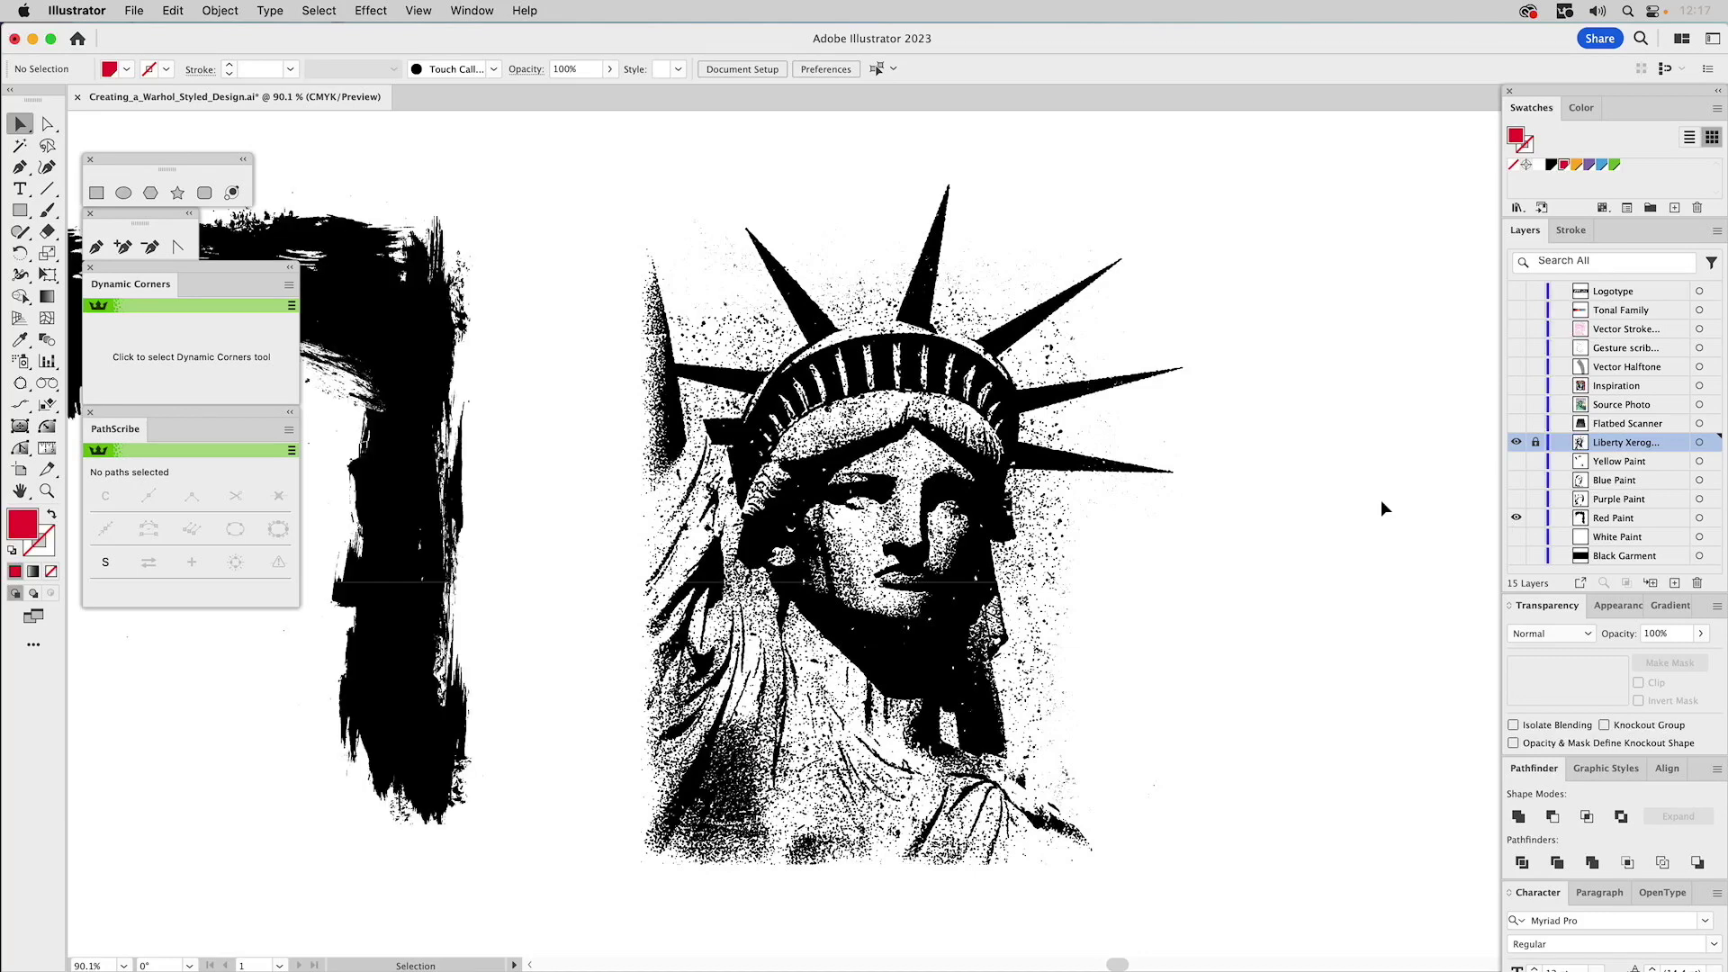
left_click_drag(432, 338, 936, 335)
left_click(936, 335)
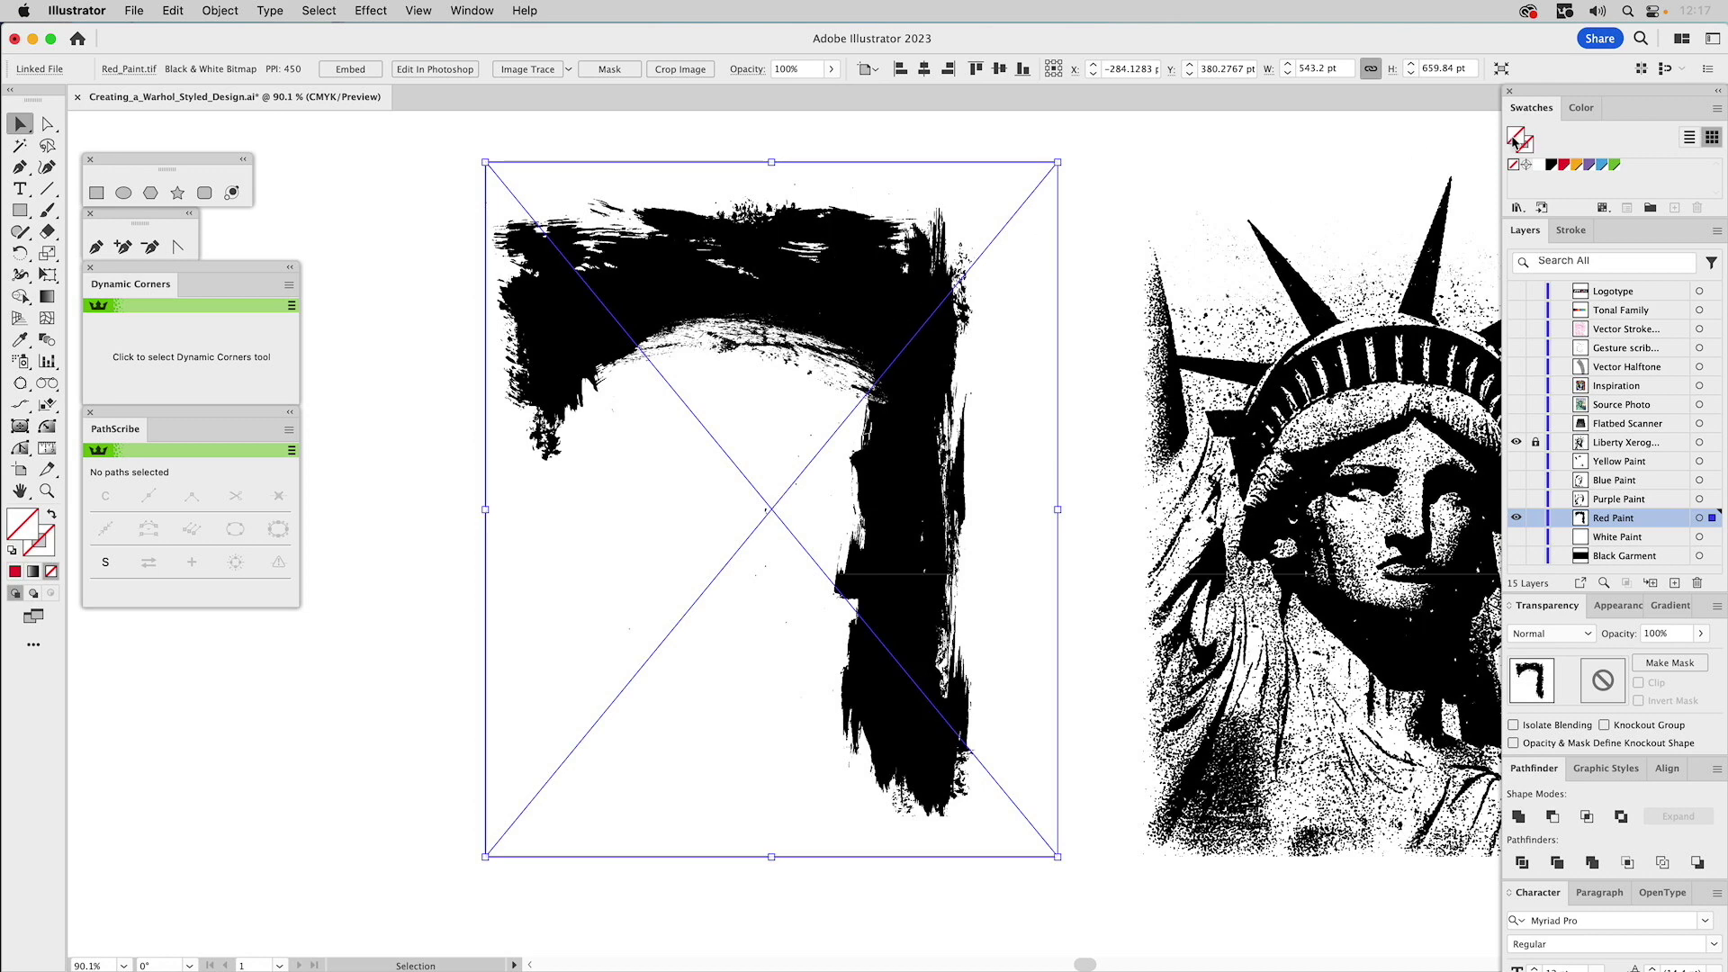
left_click(1564, 165)
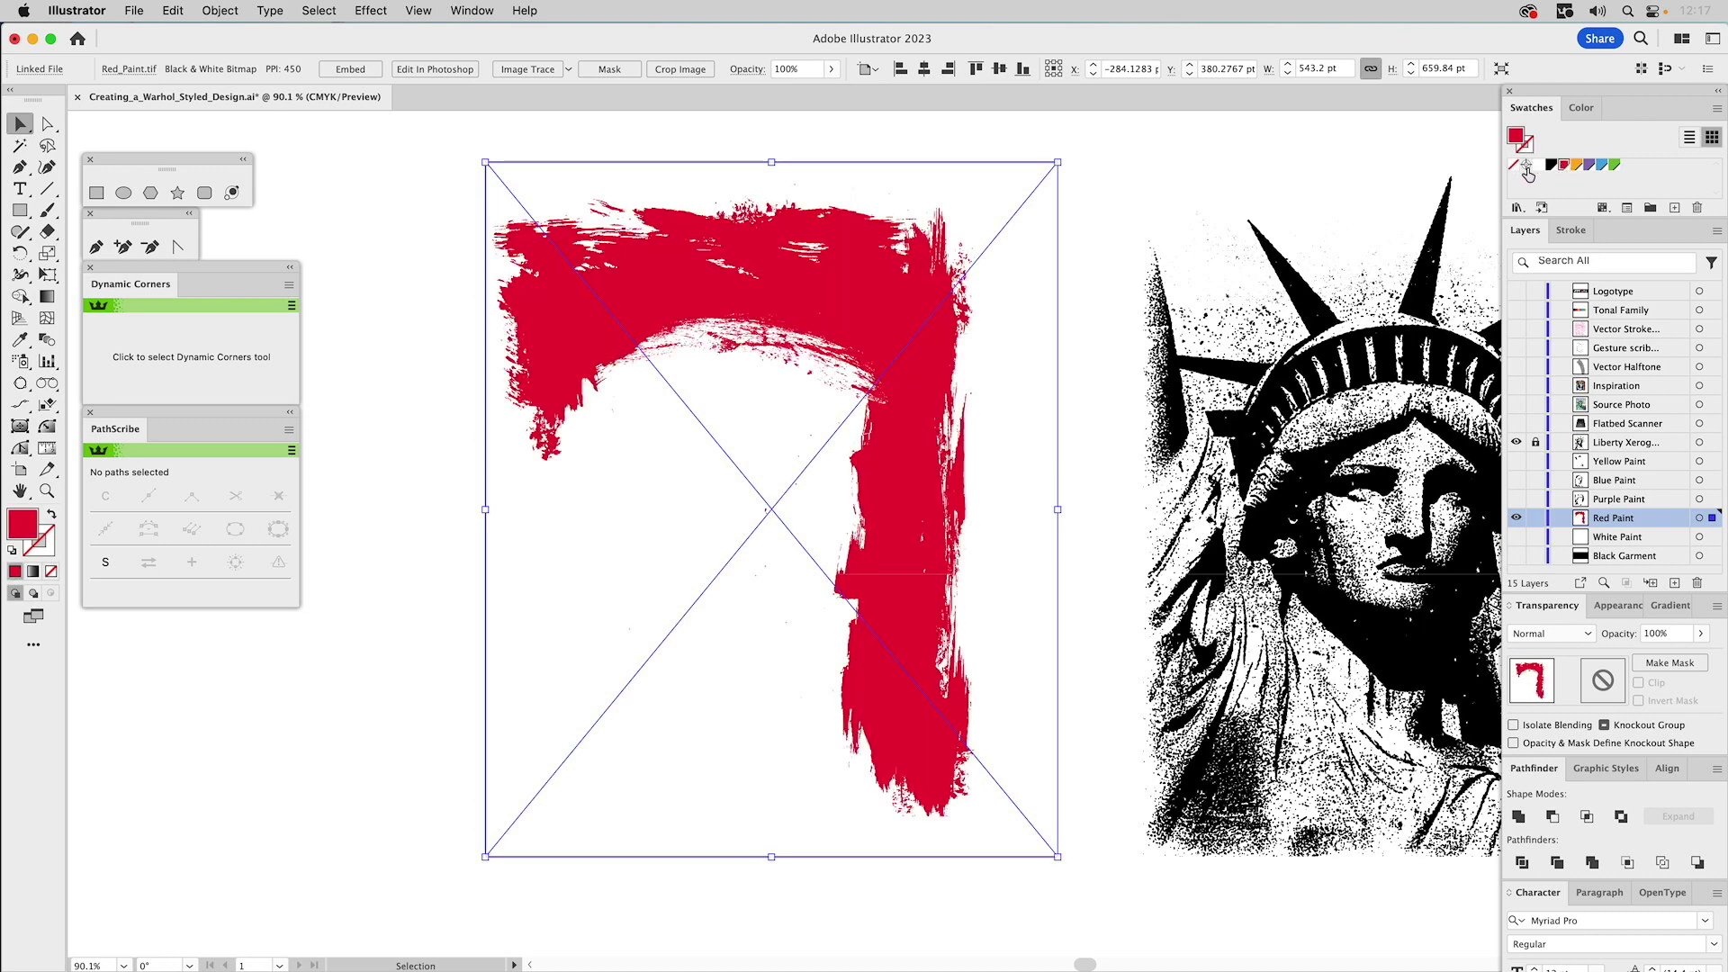
- Align the red paint bitmap to the artboard's right edge beneath the Liberty xerography and lock the Red Paint layer
left_click_drag(1327, 209, 836, 225)
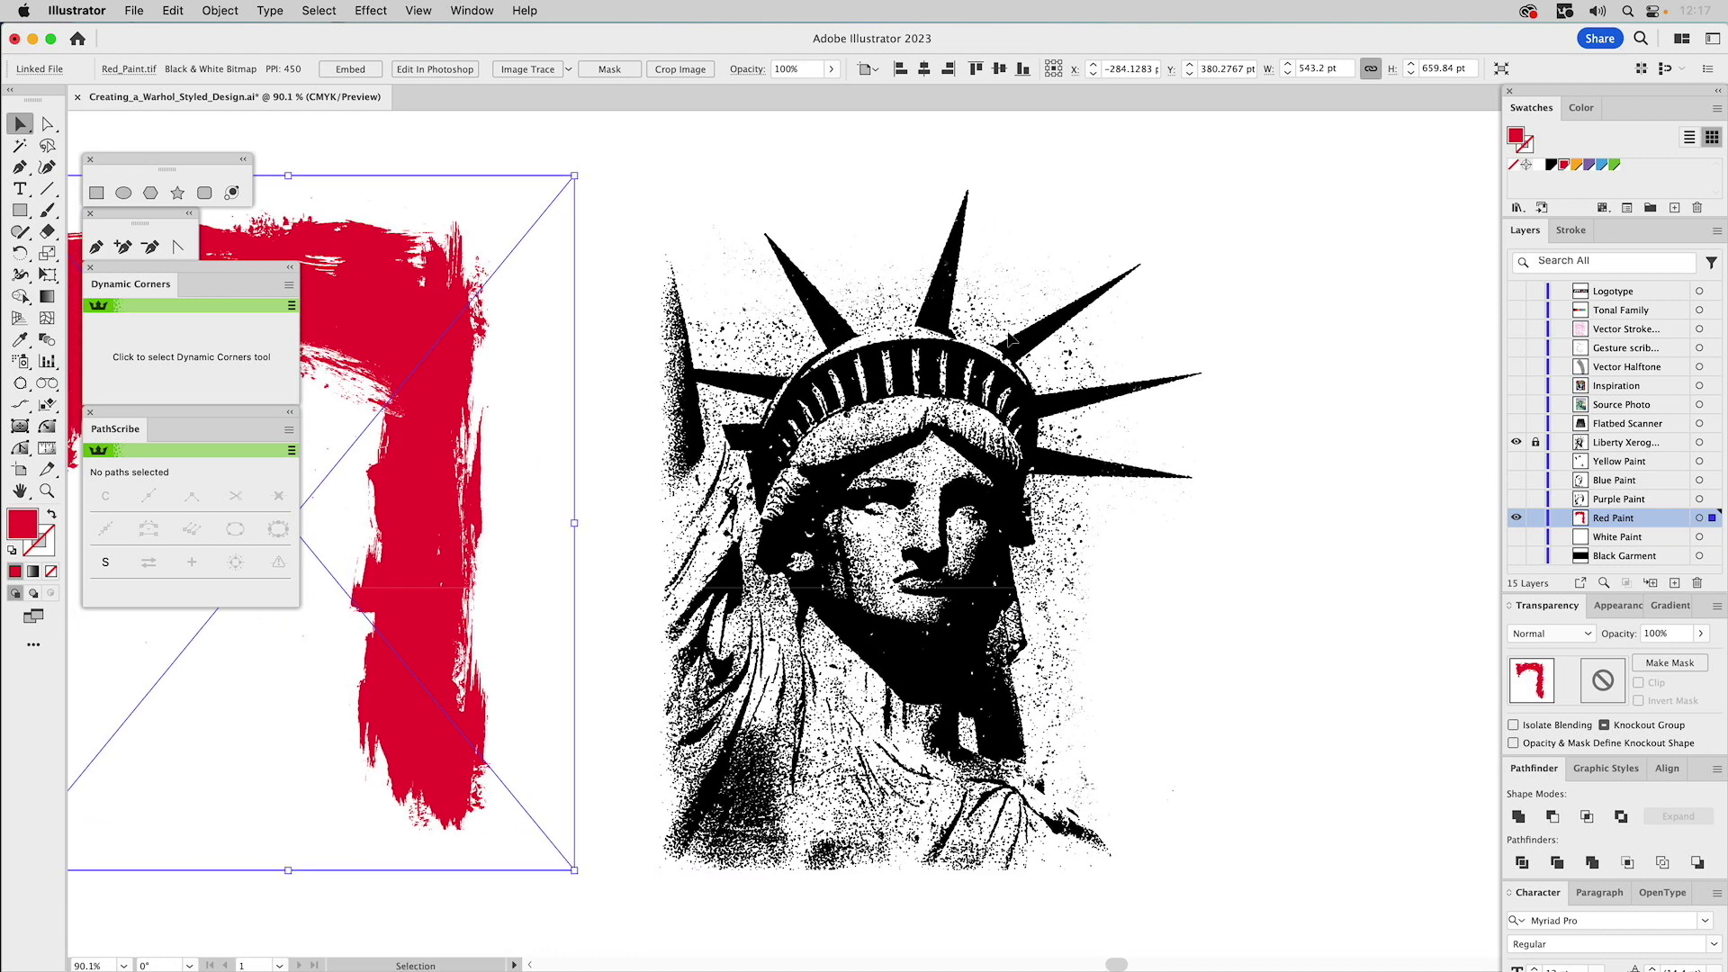
left_click(1667, 767)
left_click(1585, 815)
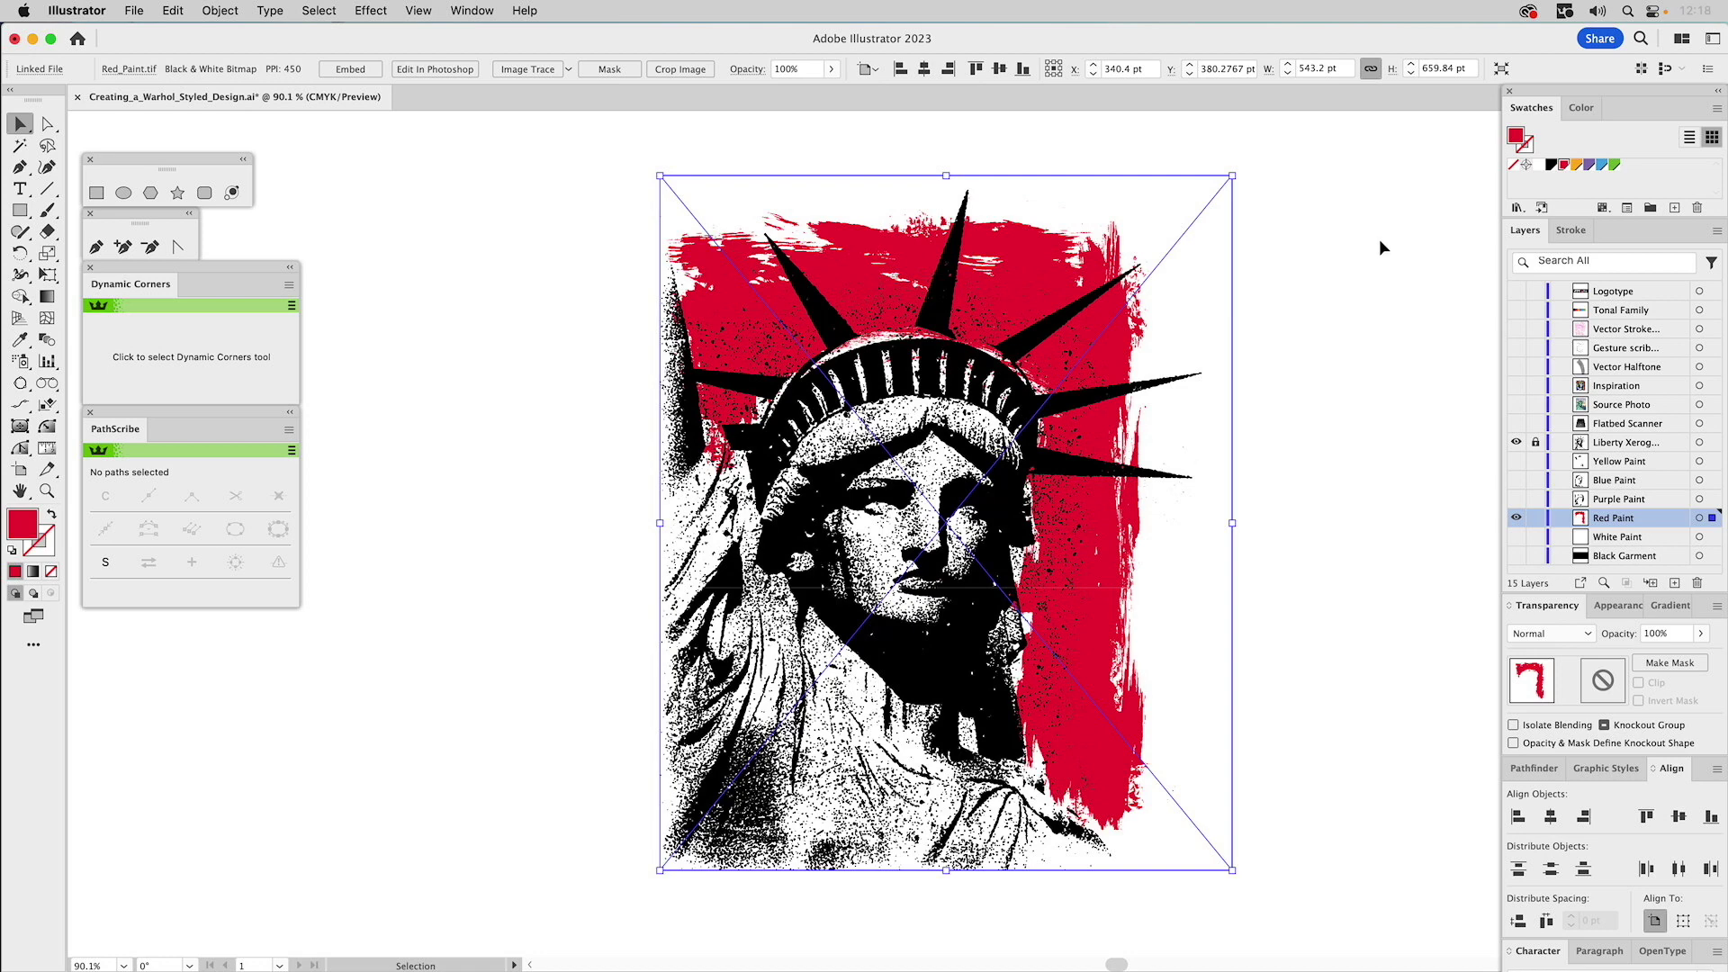
left_click(1537, 521)
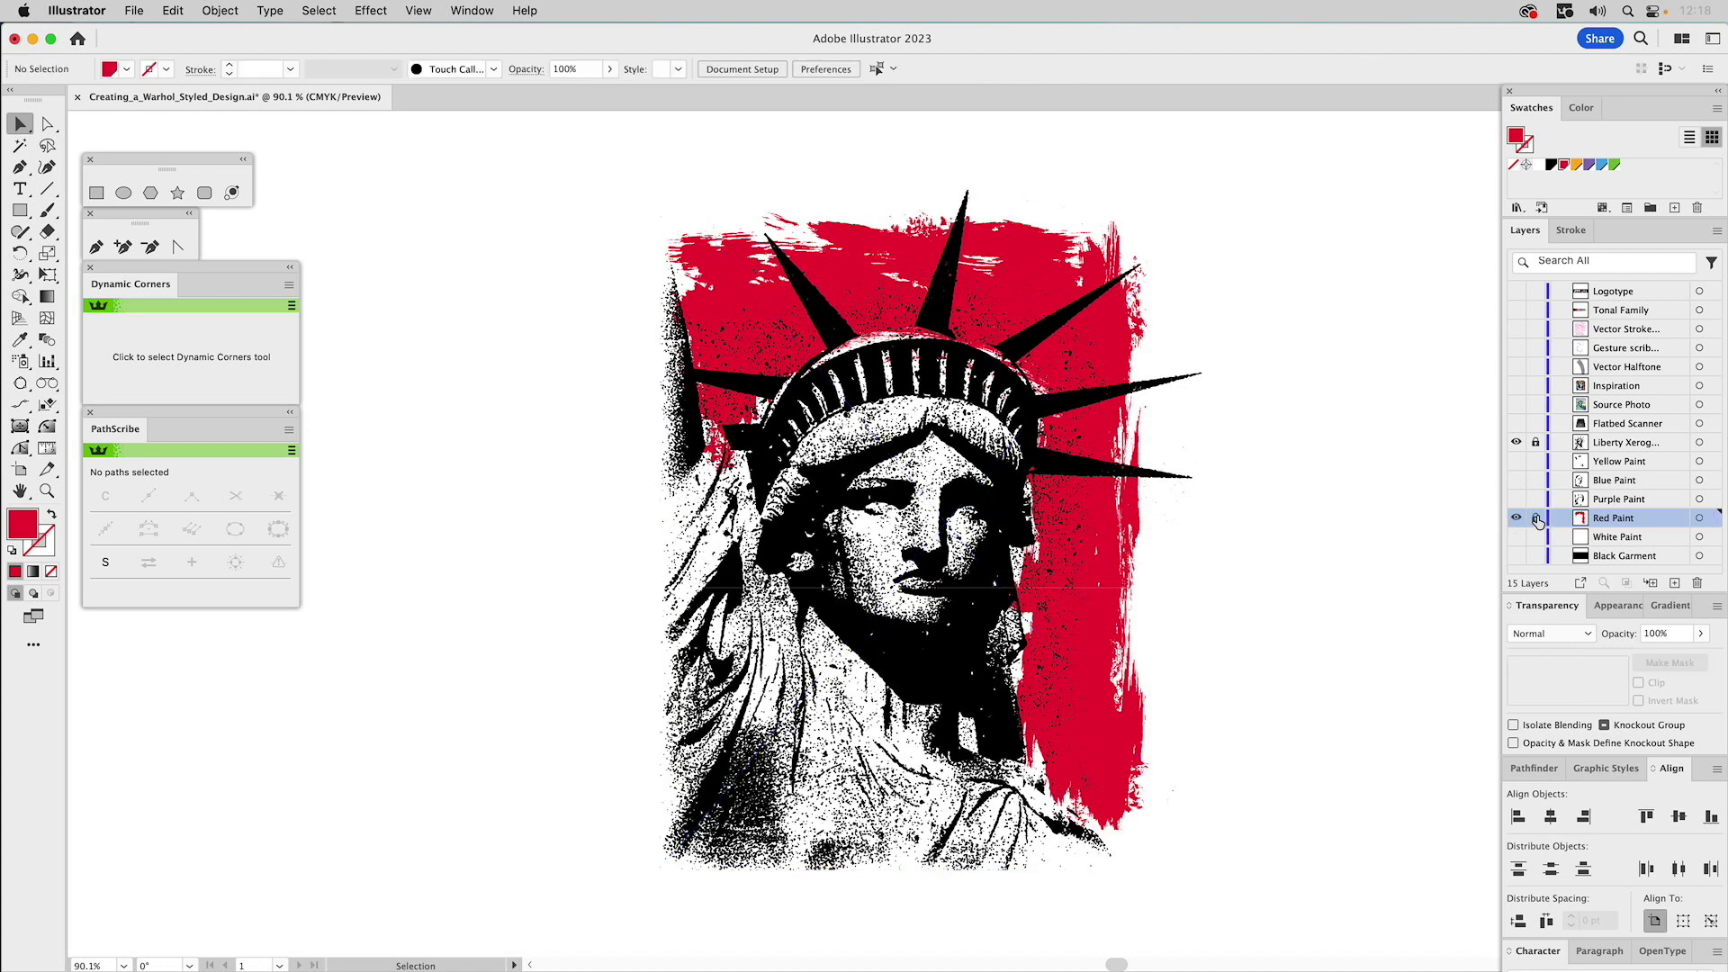
- Show the Purple Paint layer and color its bitmap with the purple swatch
left_click(1516, 500)
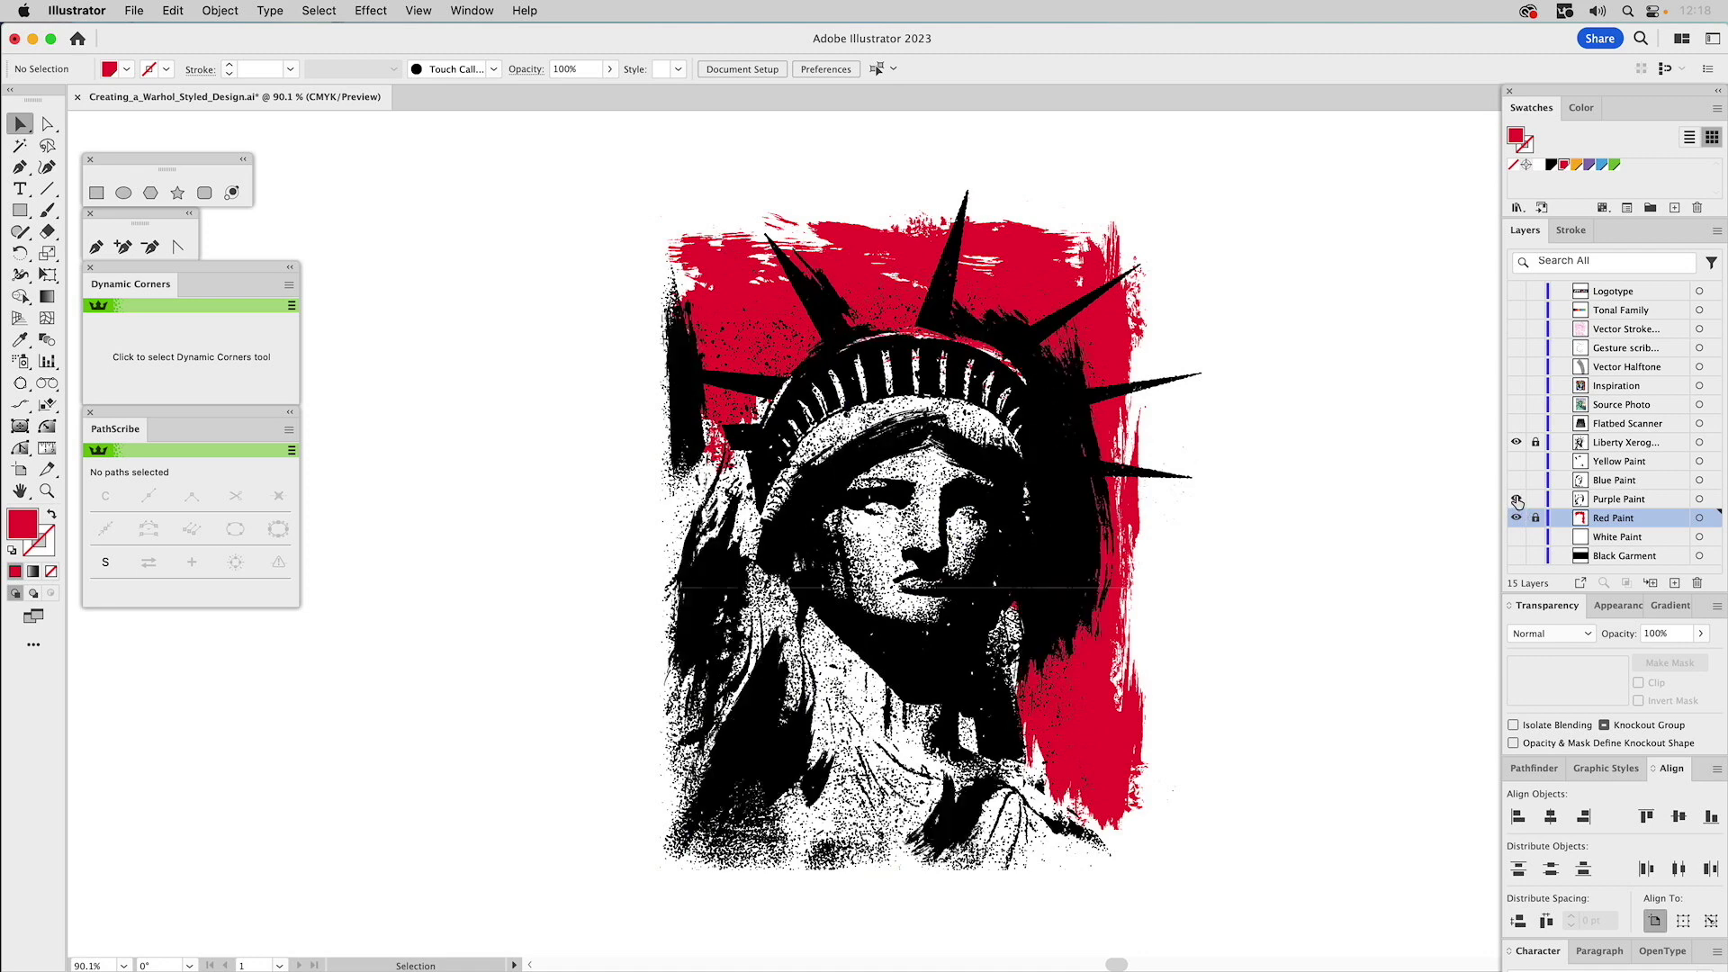
left_click(1699, 501)
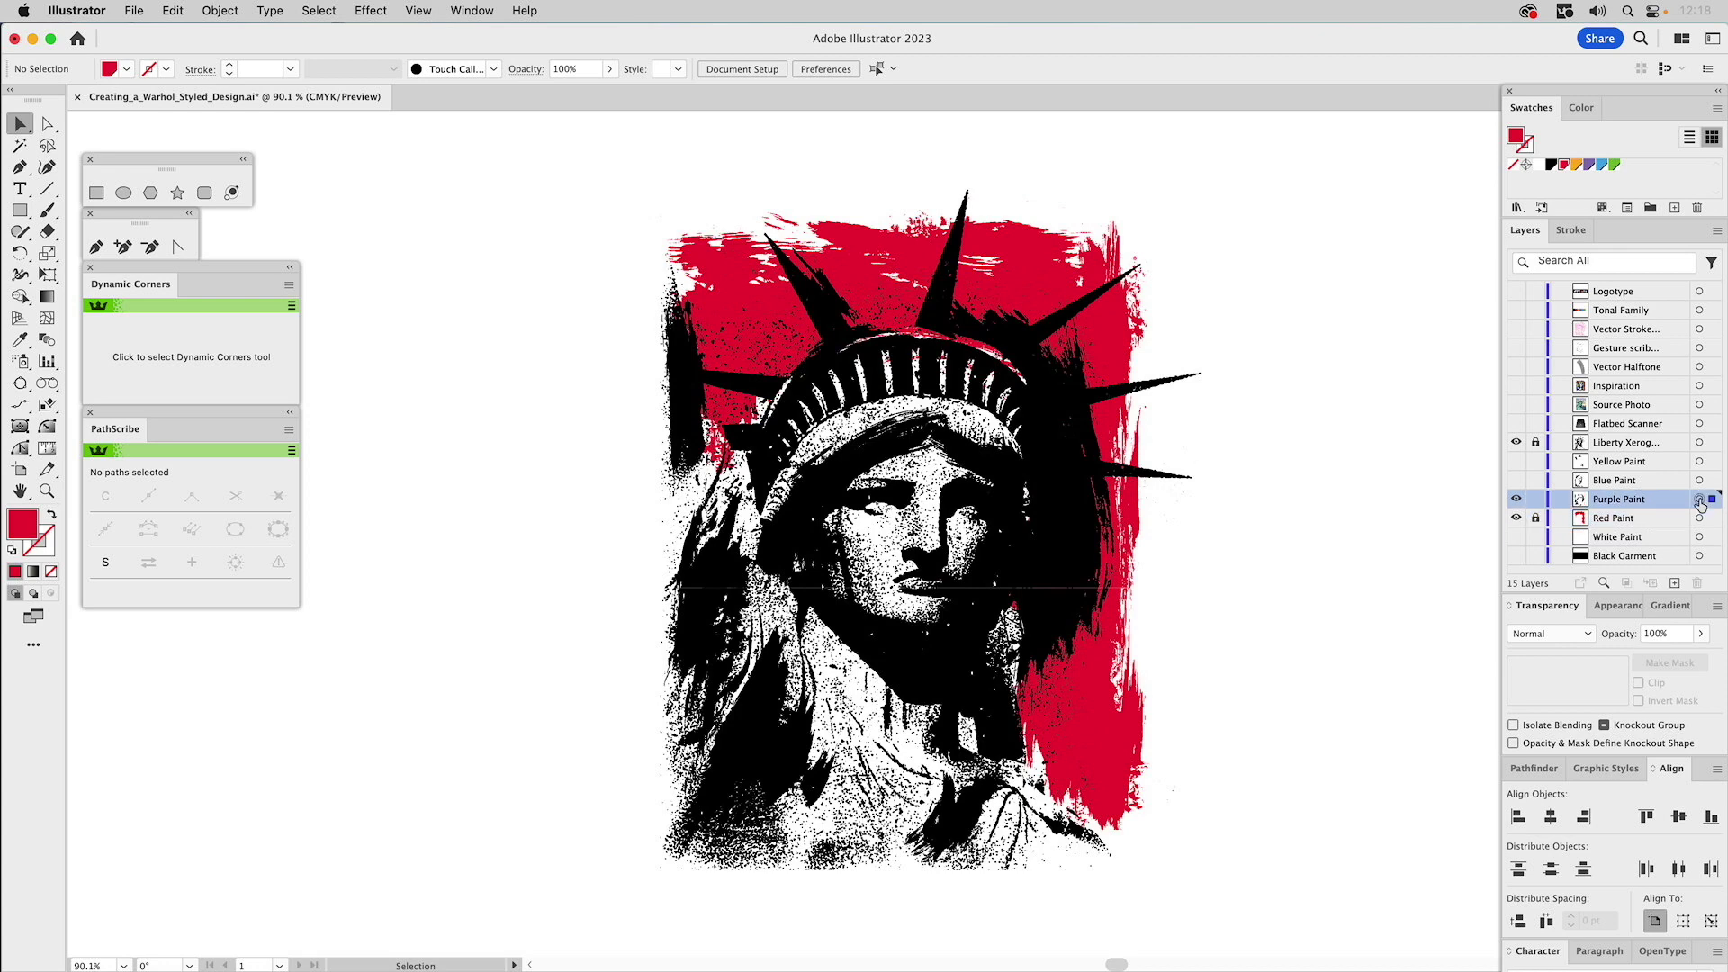
left_click(1588, 165)
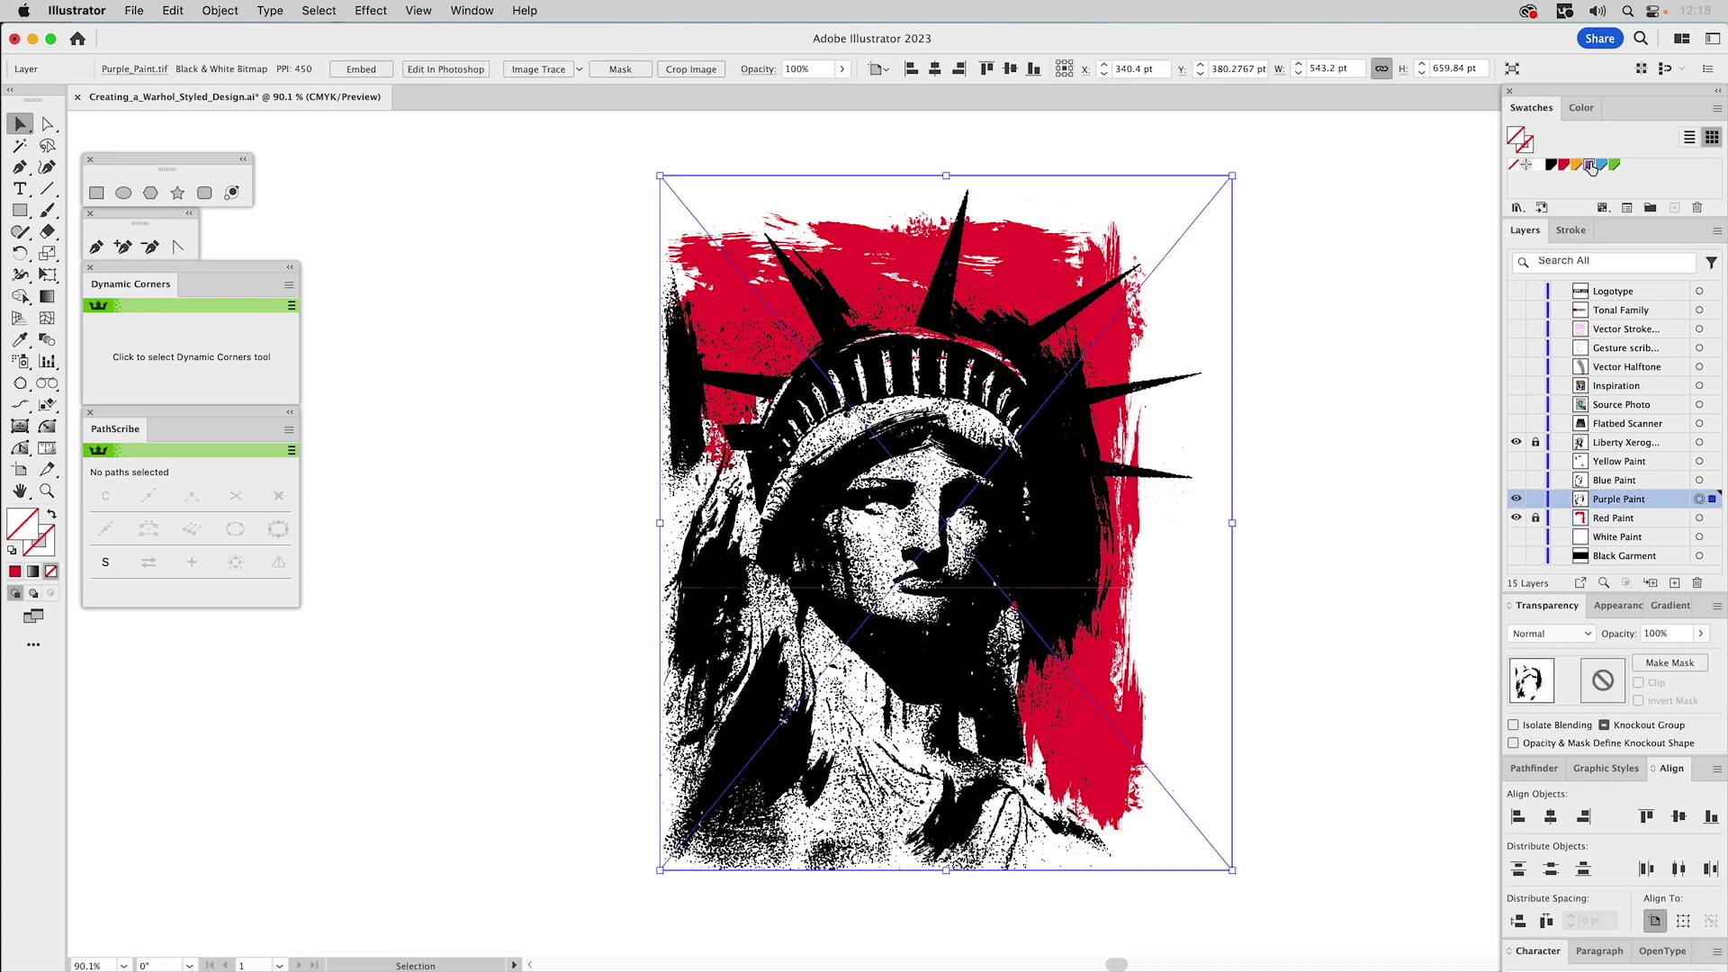
left_click(1386, 308)
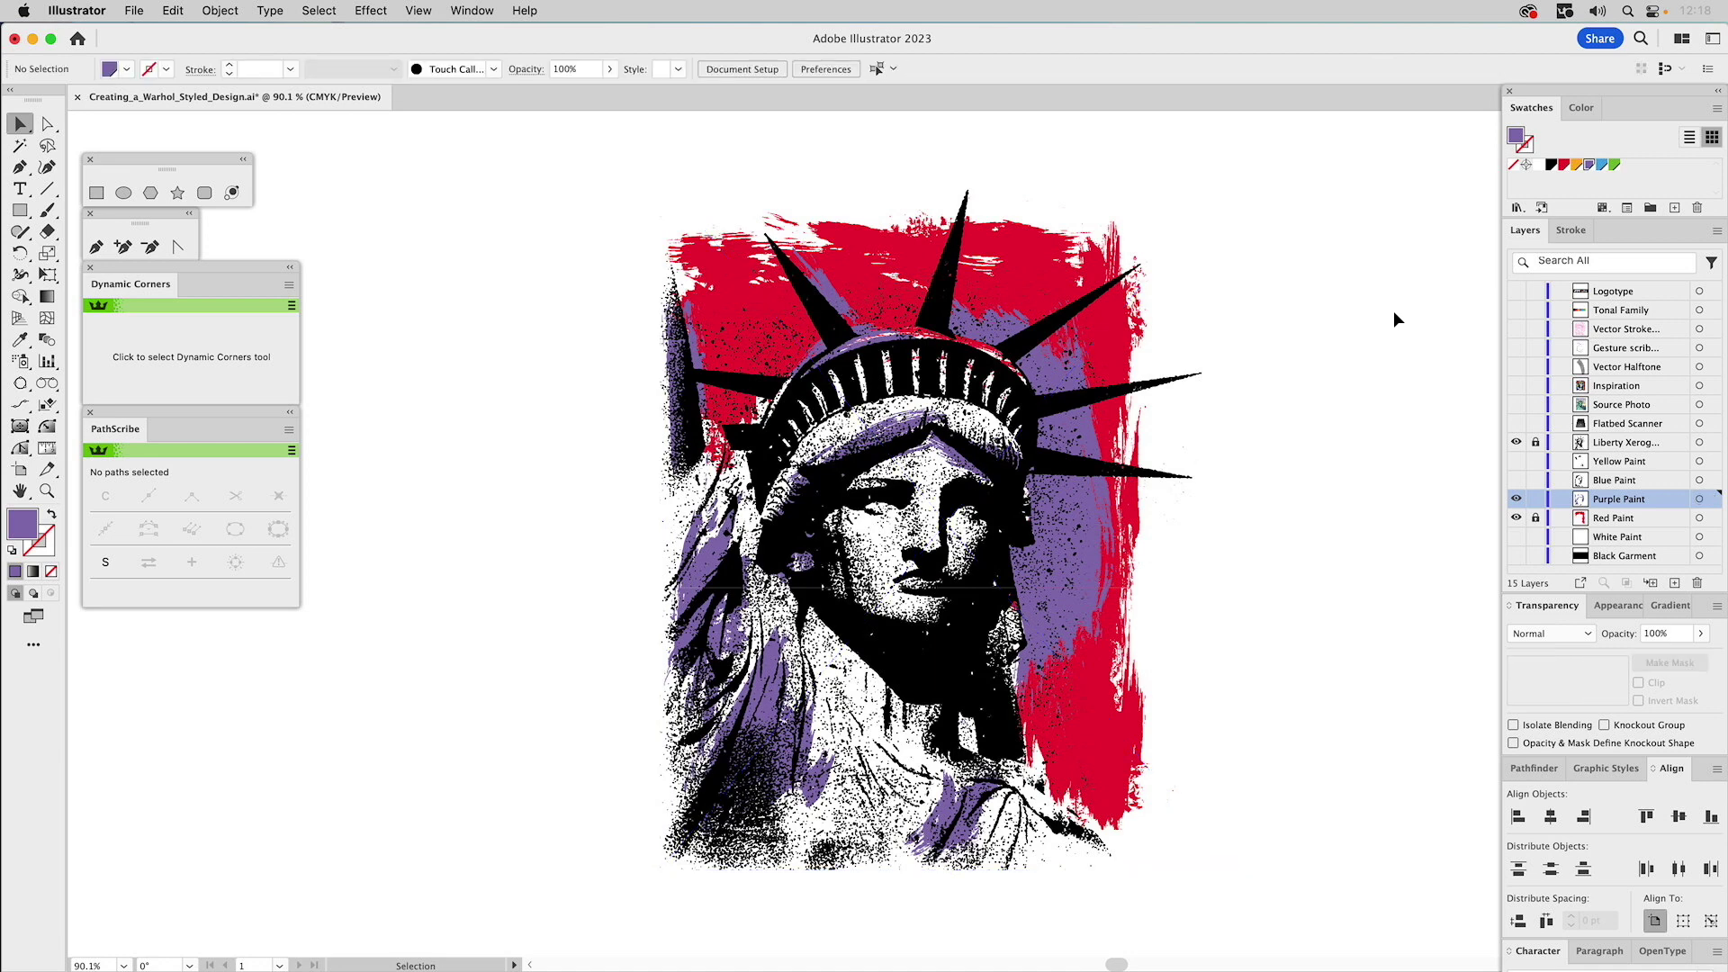
- Show the Blue Paint layer and color its bitmap with the blue swatch
left_click(1516, 479)
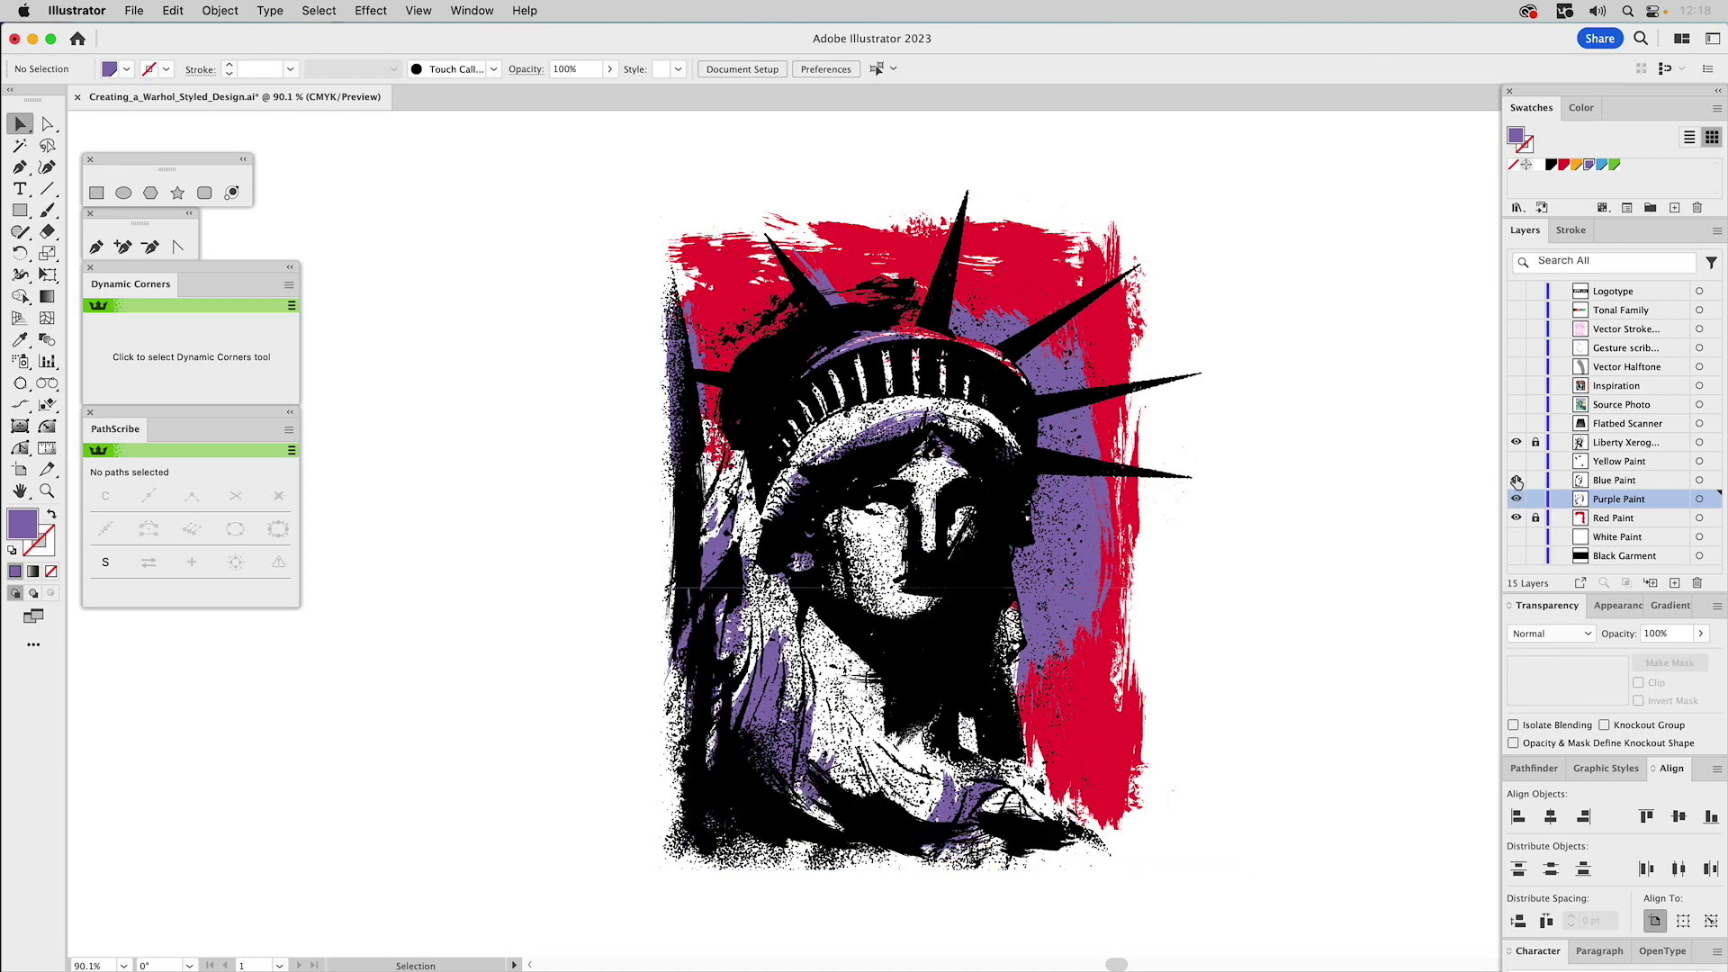
left_click(1698, 482)
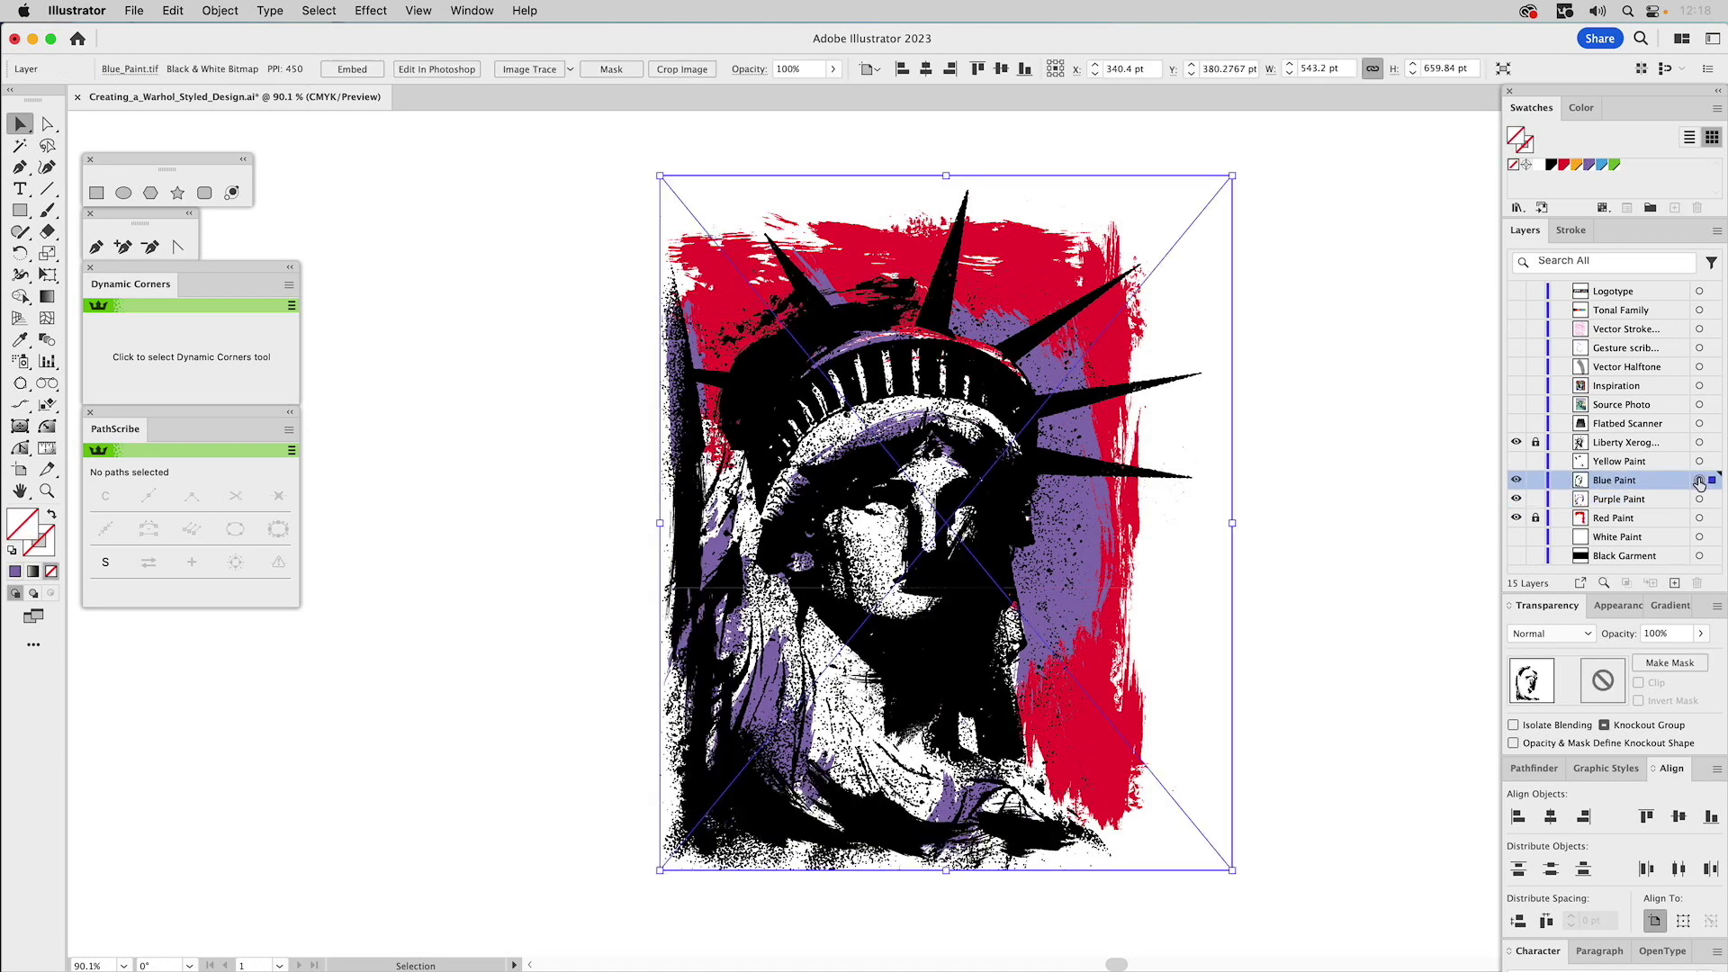
left_click(1601, 164)
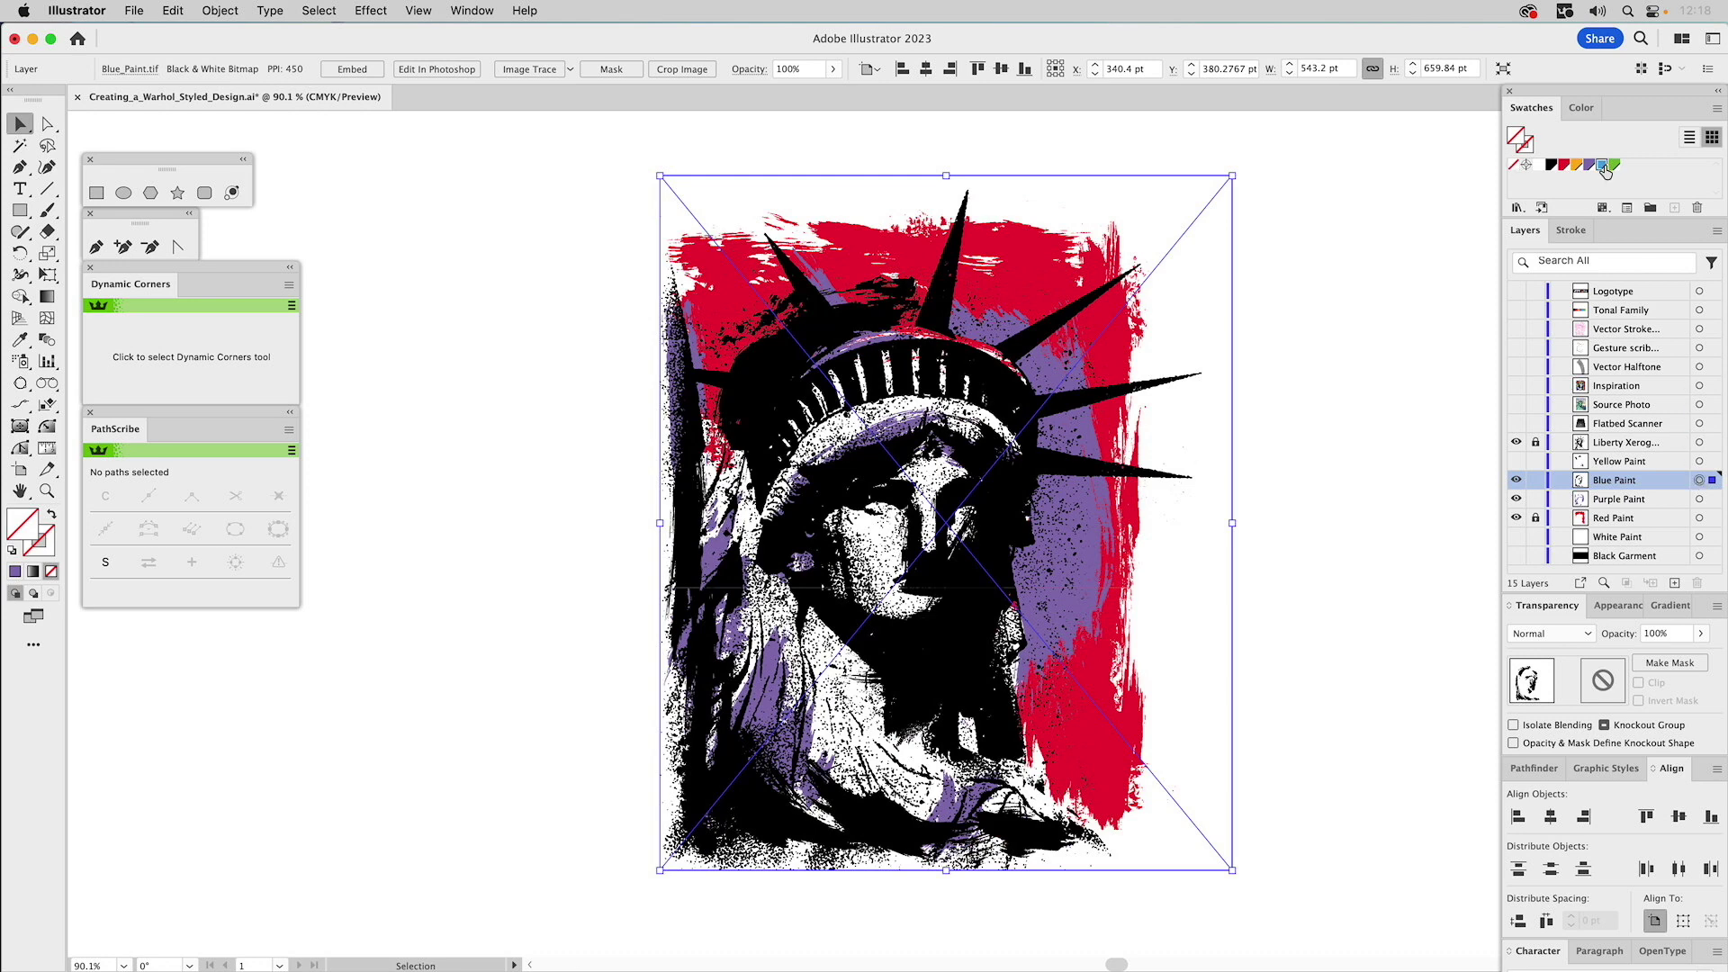
left_click(1404, 307)
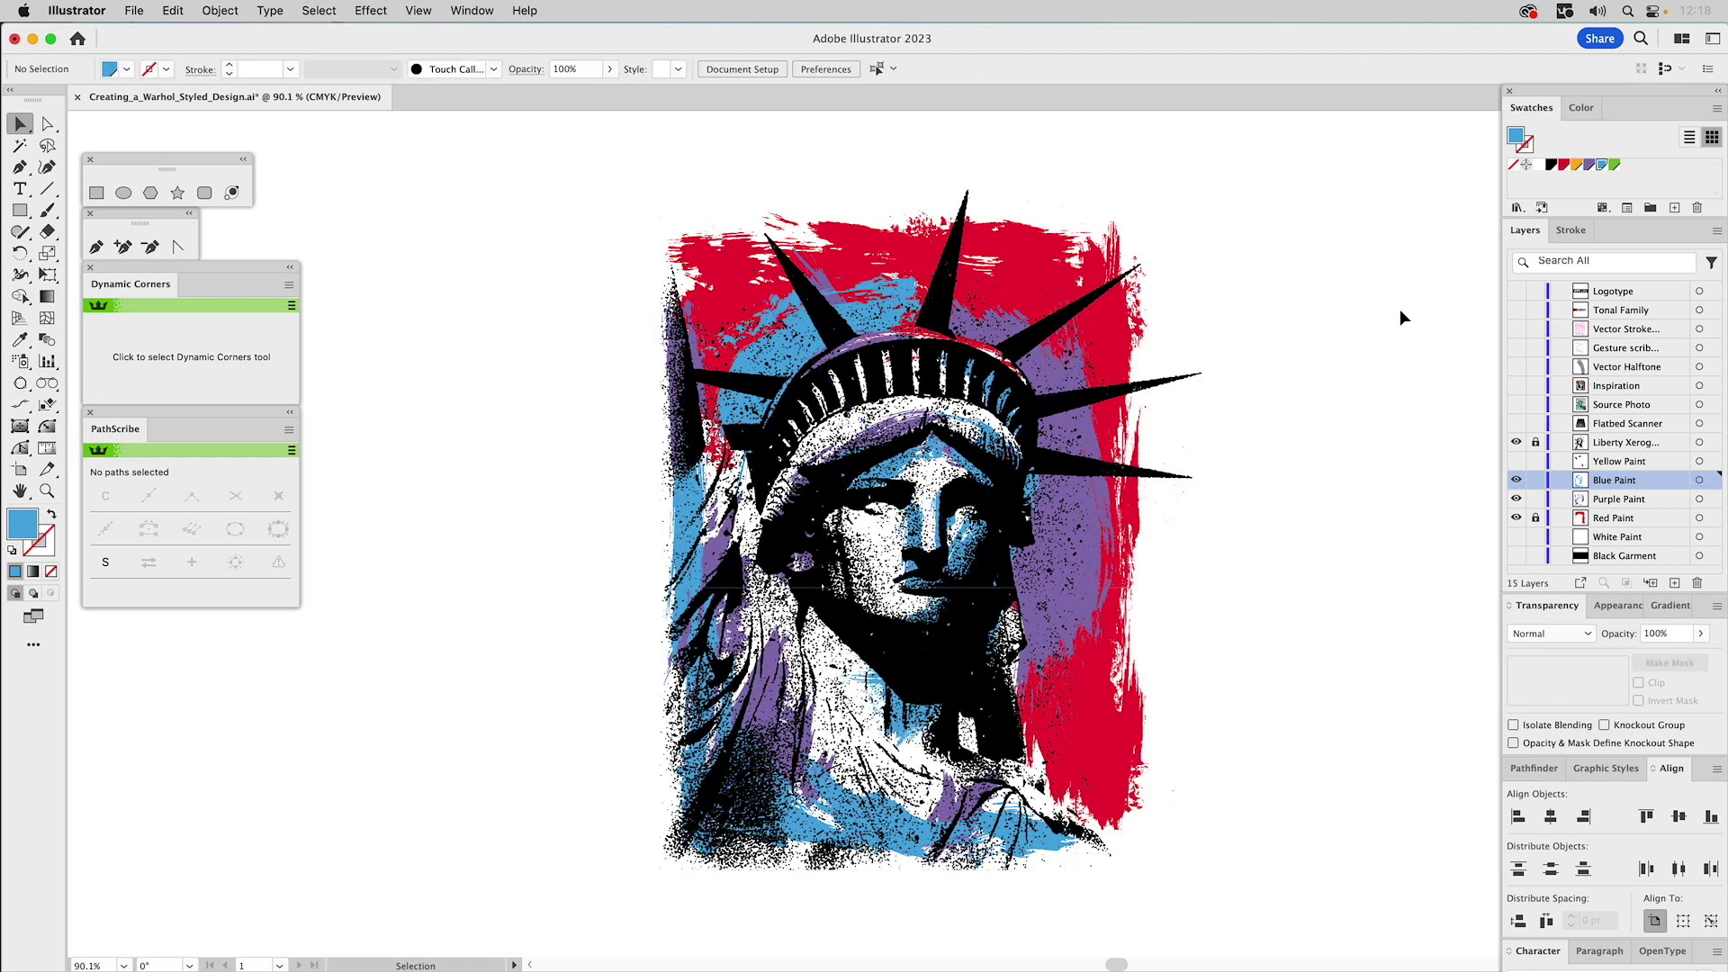
- Show the Yellow Paint layer, color its bitmap with the yellow-orange swatch, and briefly compare the design with the Inspiration layer
left_click(1516, 460)
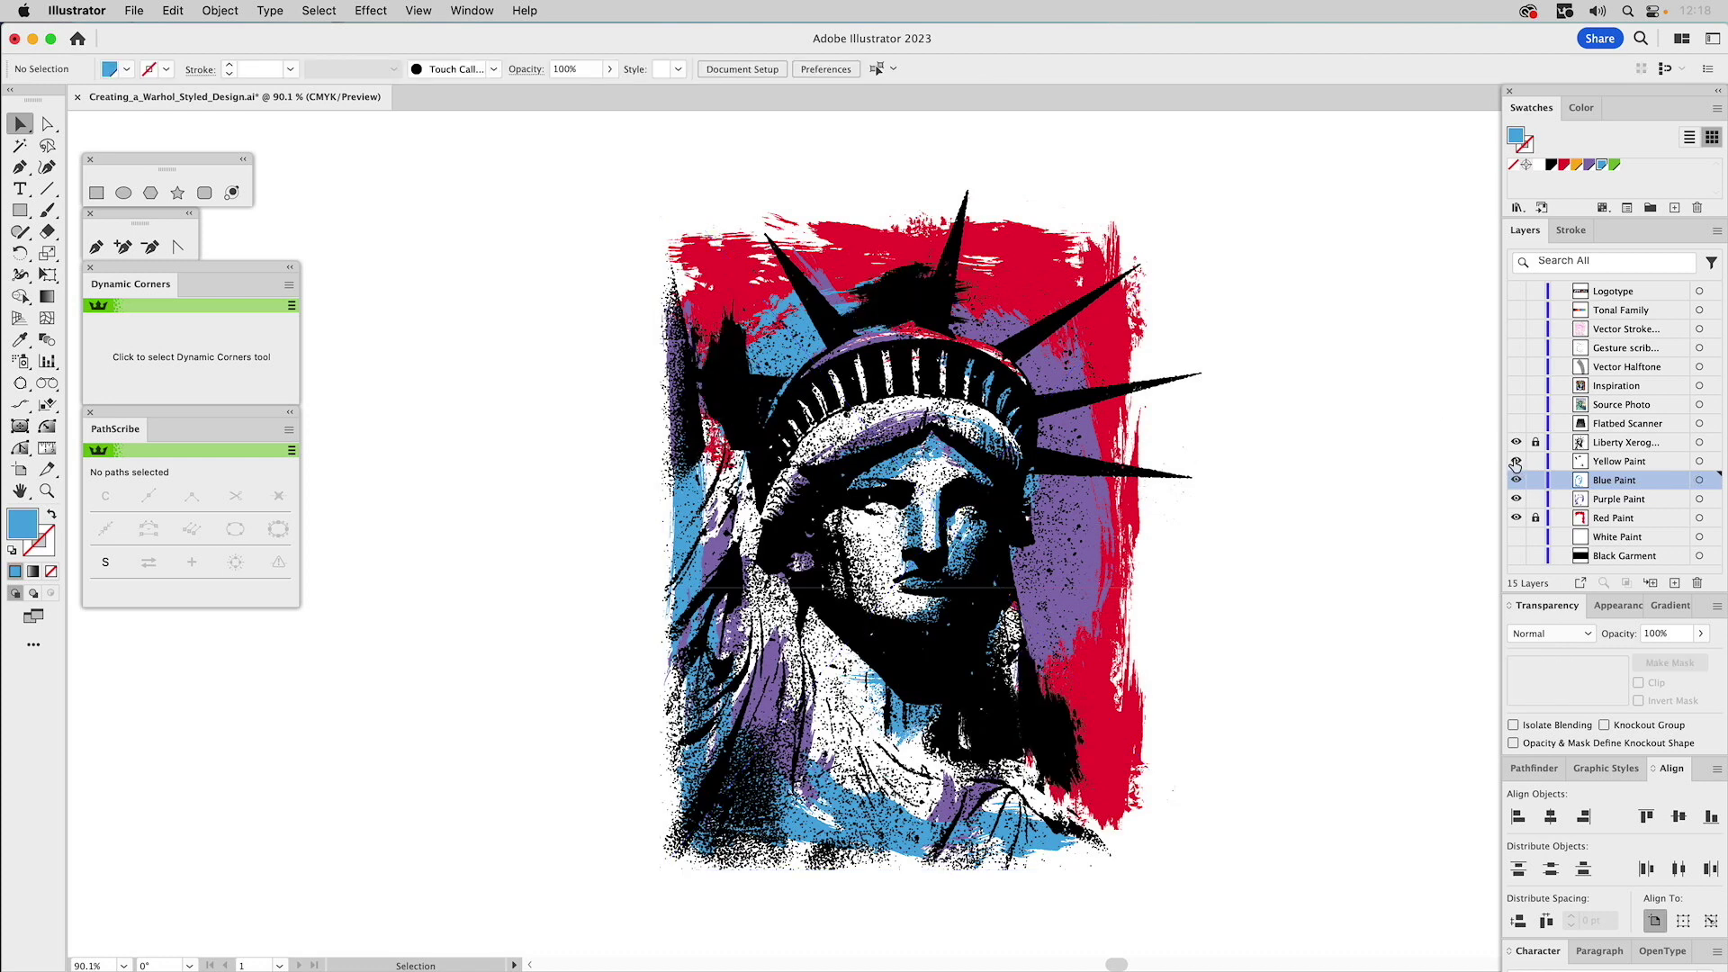
left_click(1699, 460)
left_click(1576, 164)
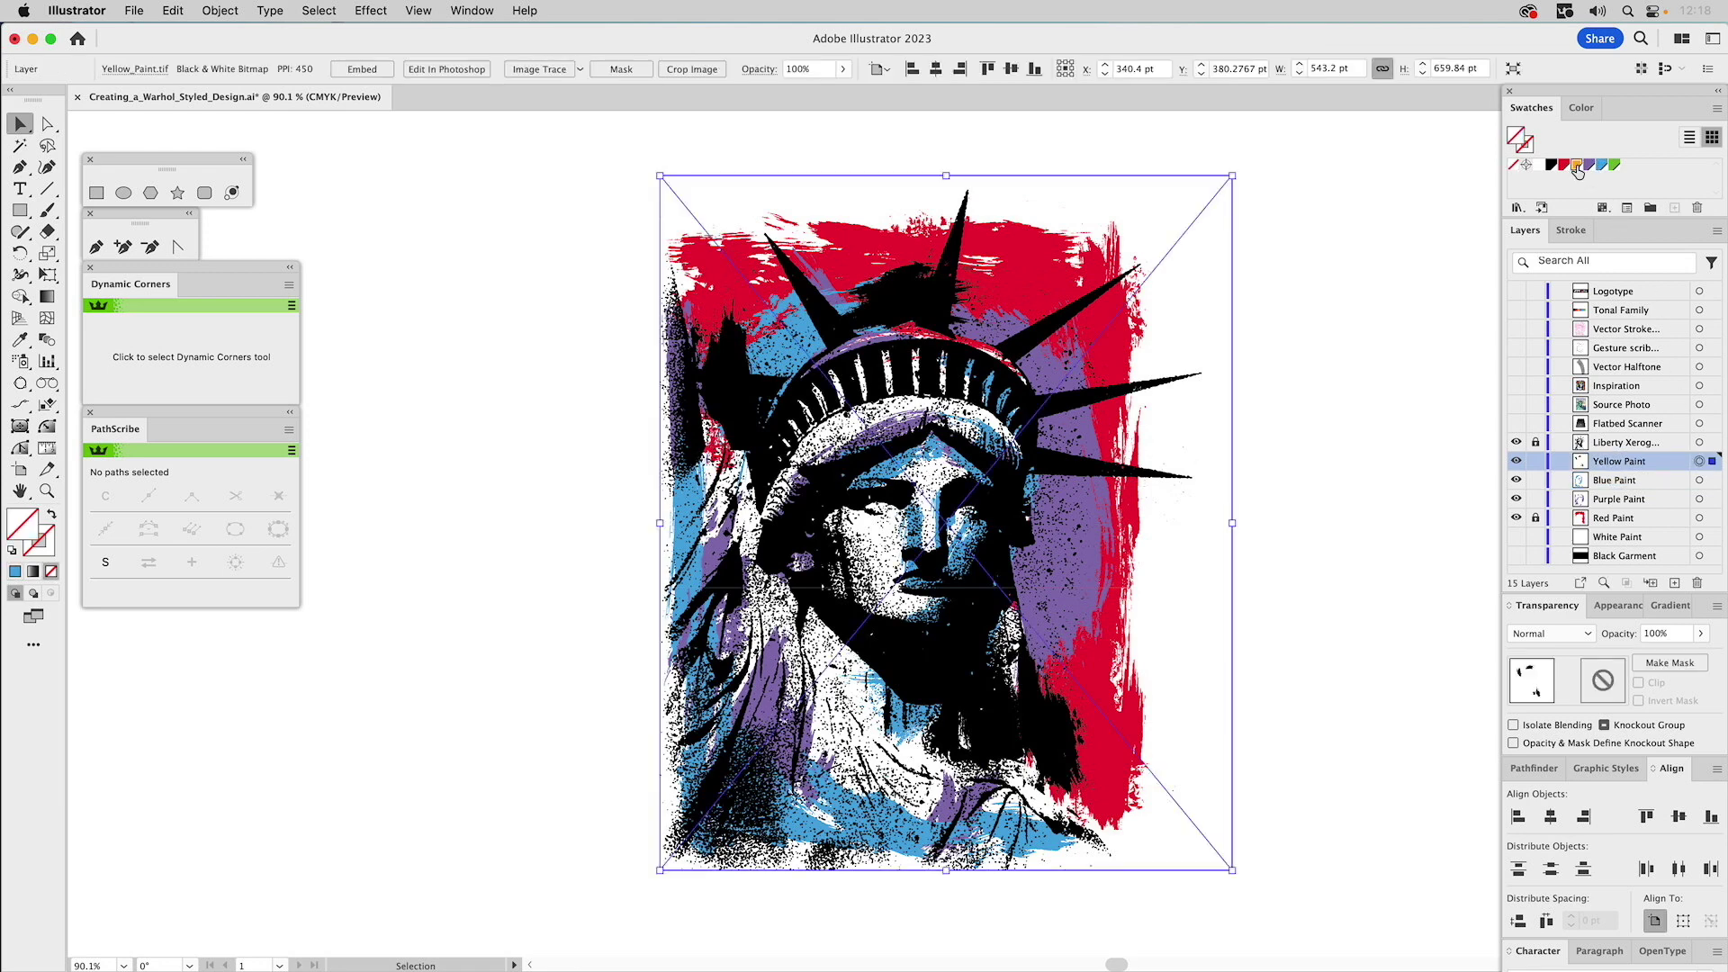
left_click(1418, 363)
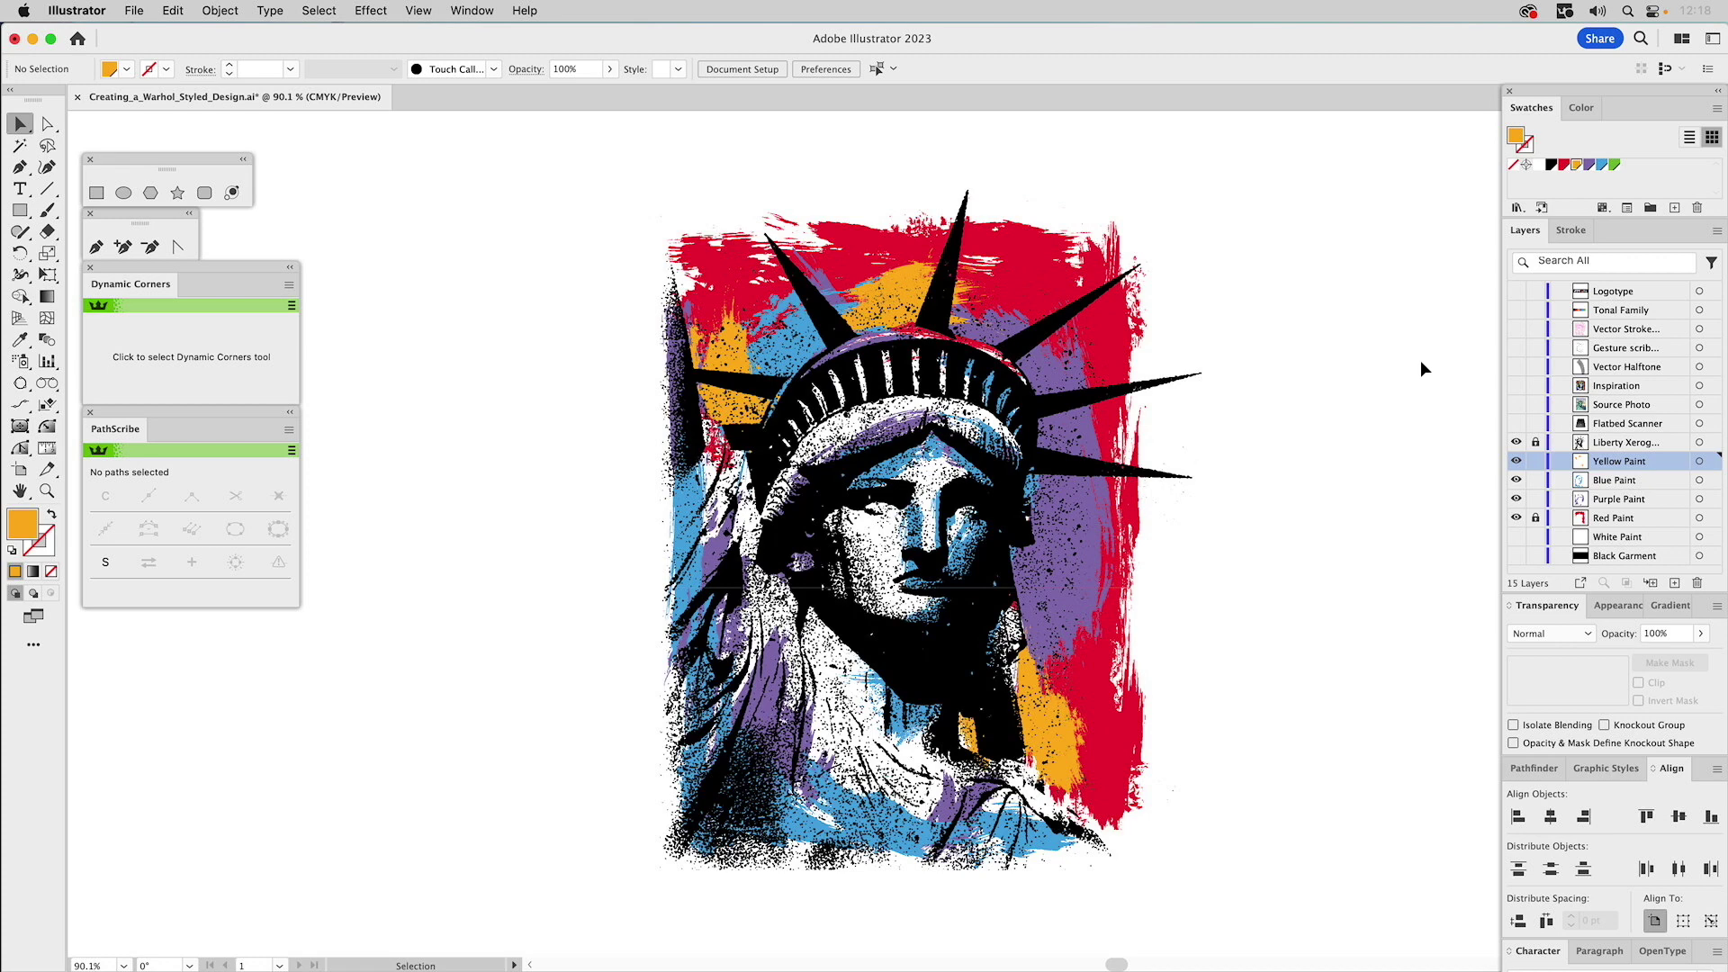
left_click(1515, 386)
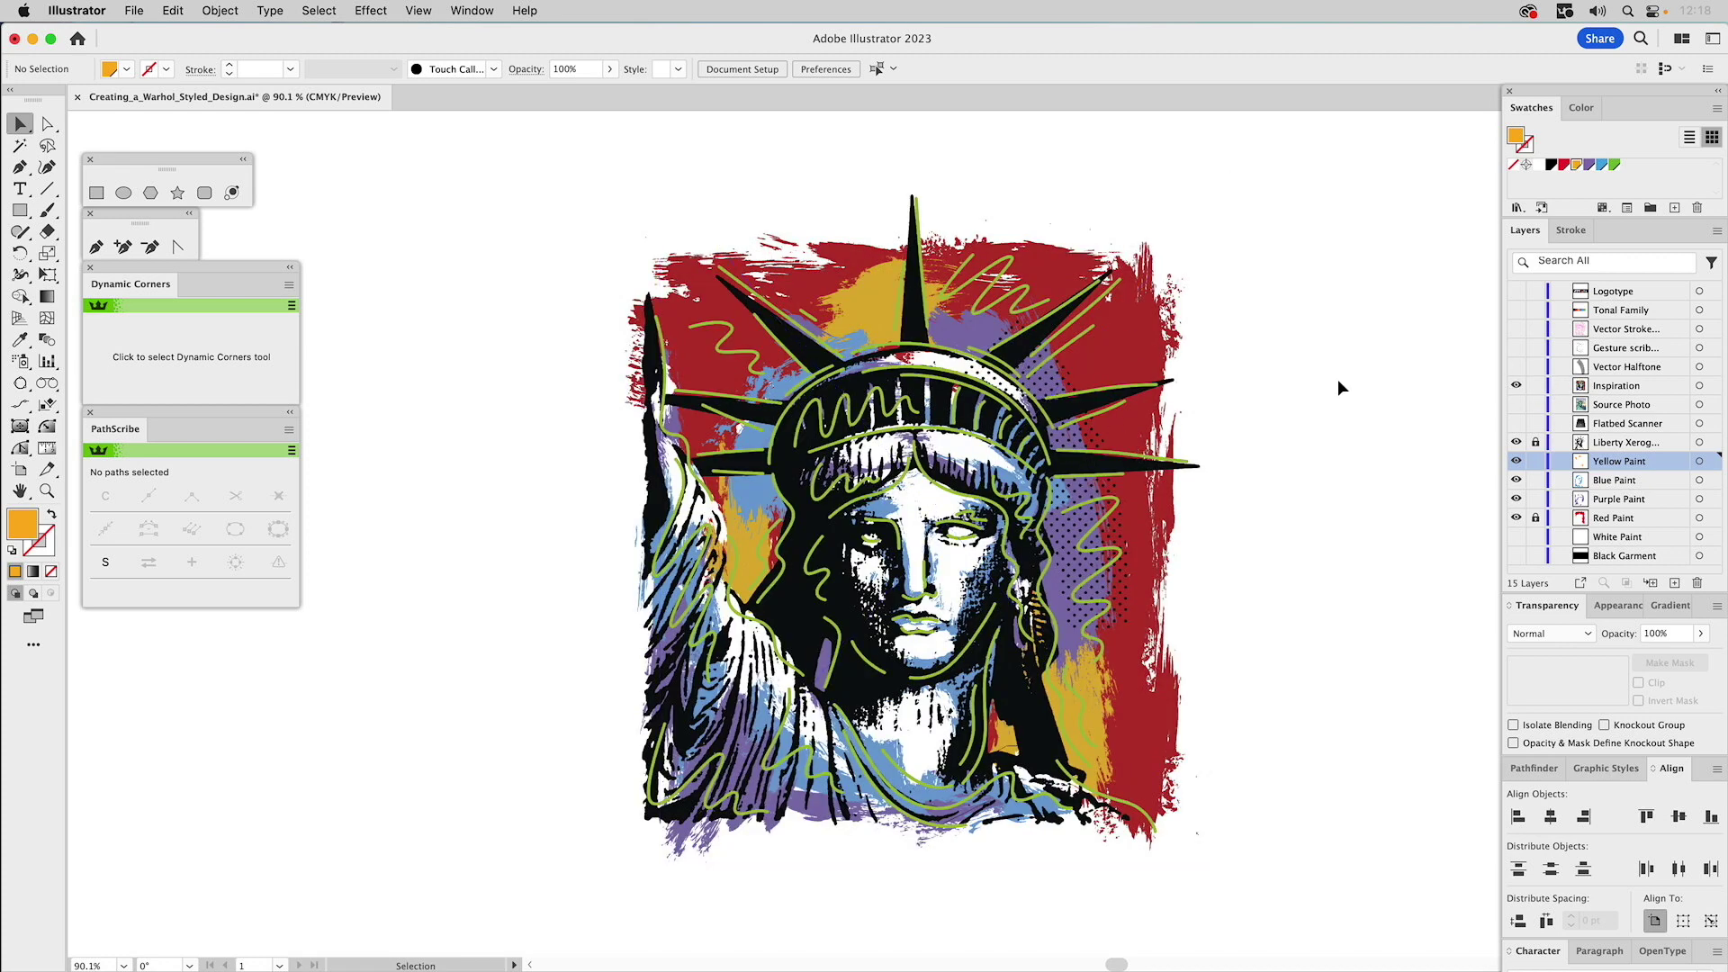
left_click(1516, 386)
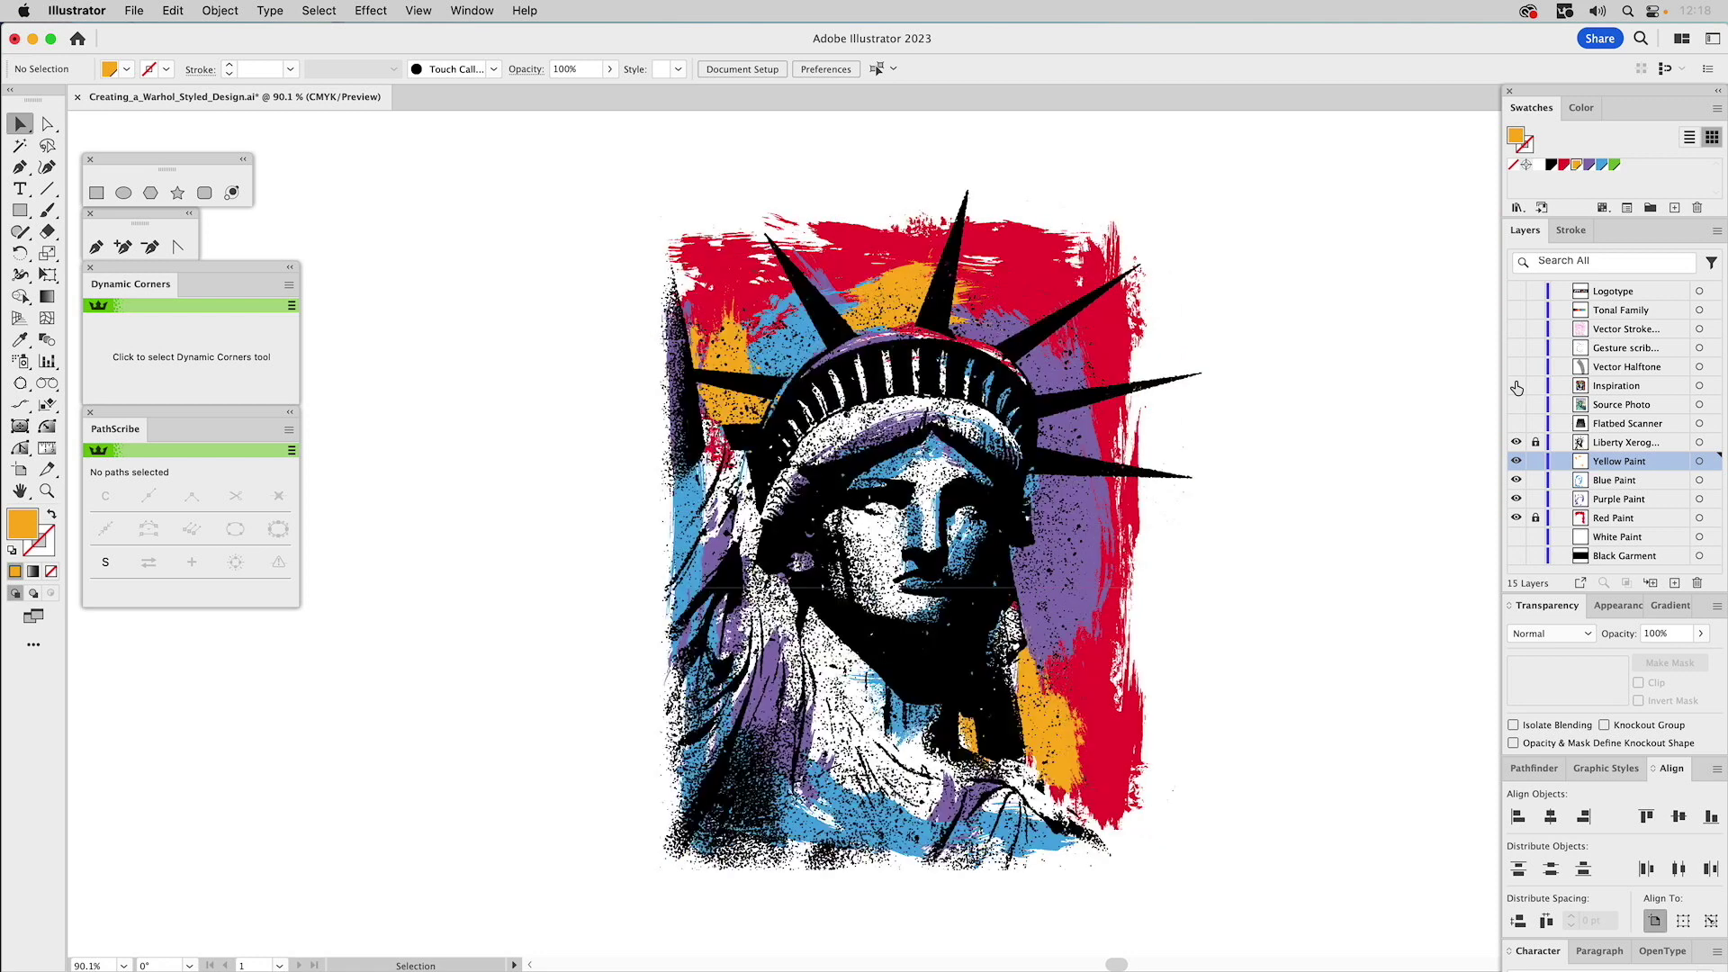
- Show the Vector Halftone layer, check its dot pattern on the artwork, and lock it along with the Yellow, Blue and Purple Paint layers
left_click(1517, 367)
left_click(1040, 280)
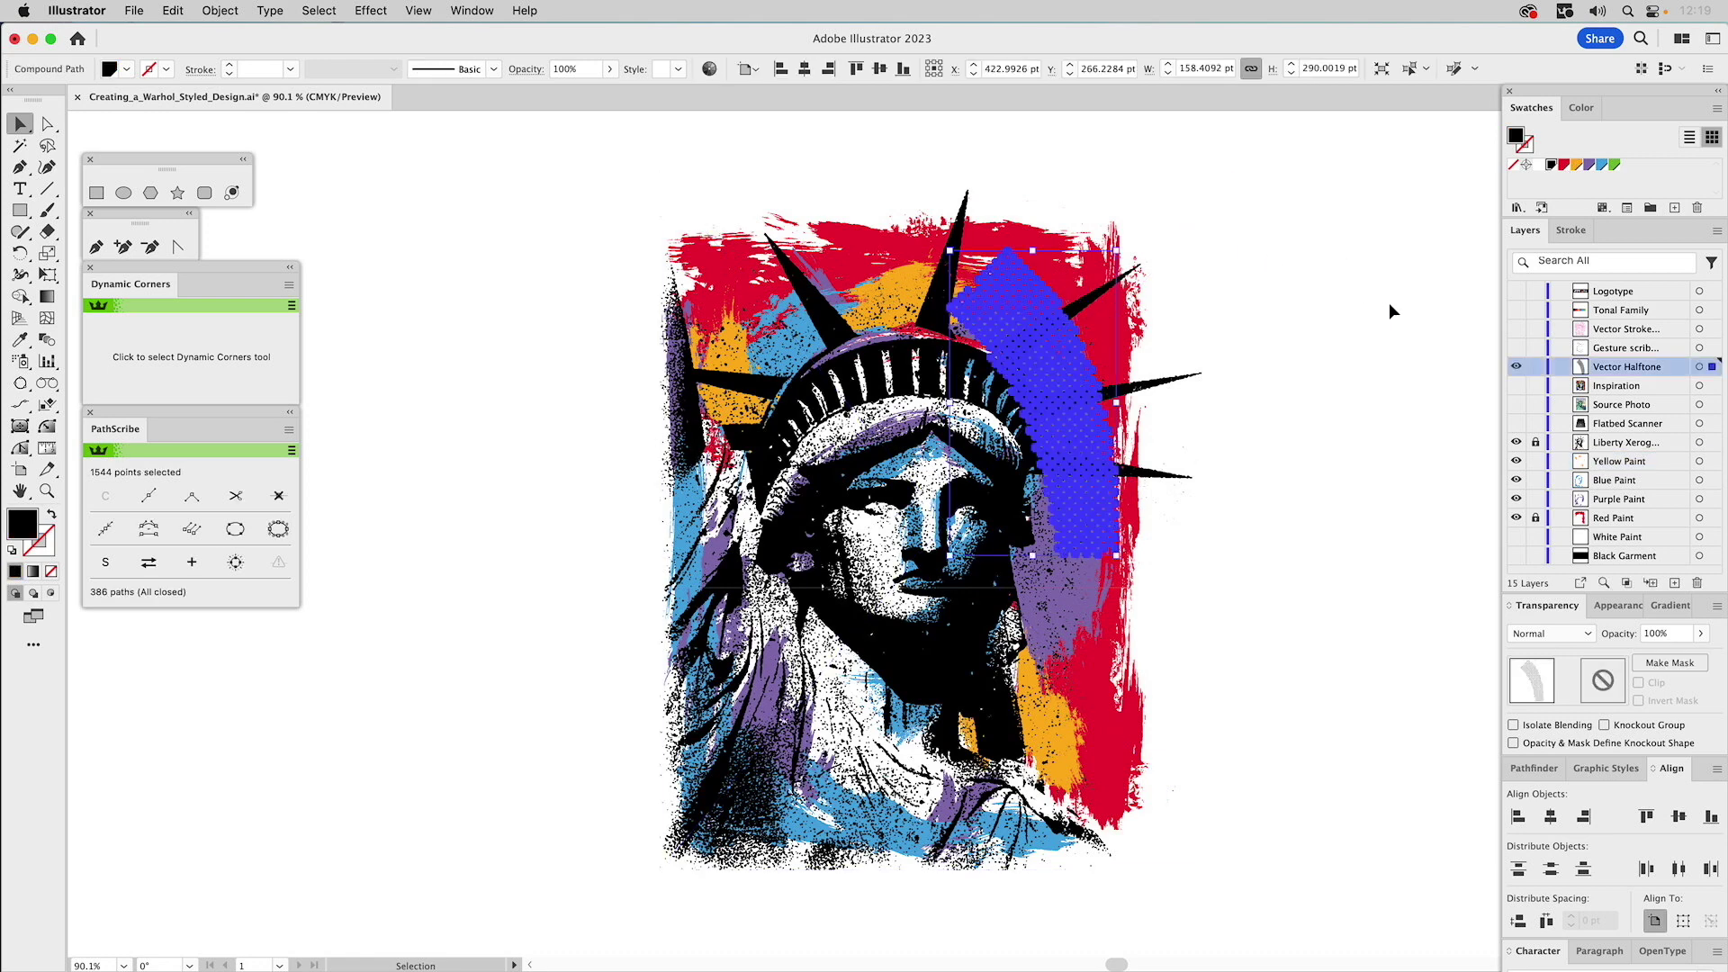
left_click_drag(1536, 461, 1535, 498)
left_click(1331, 319)
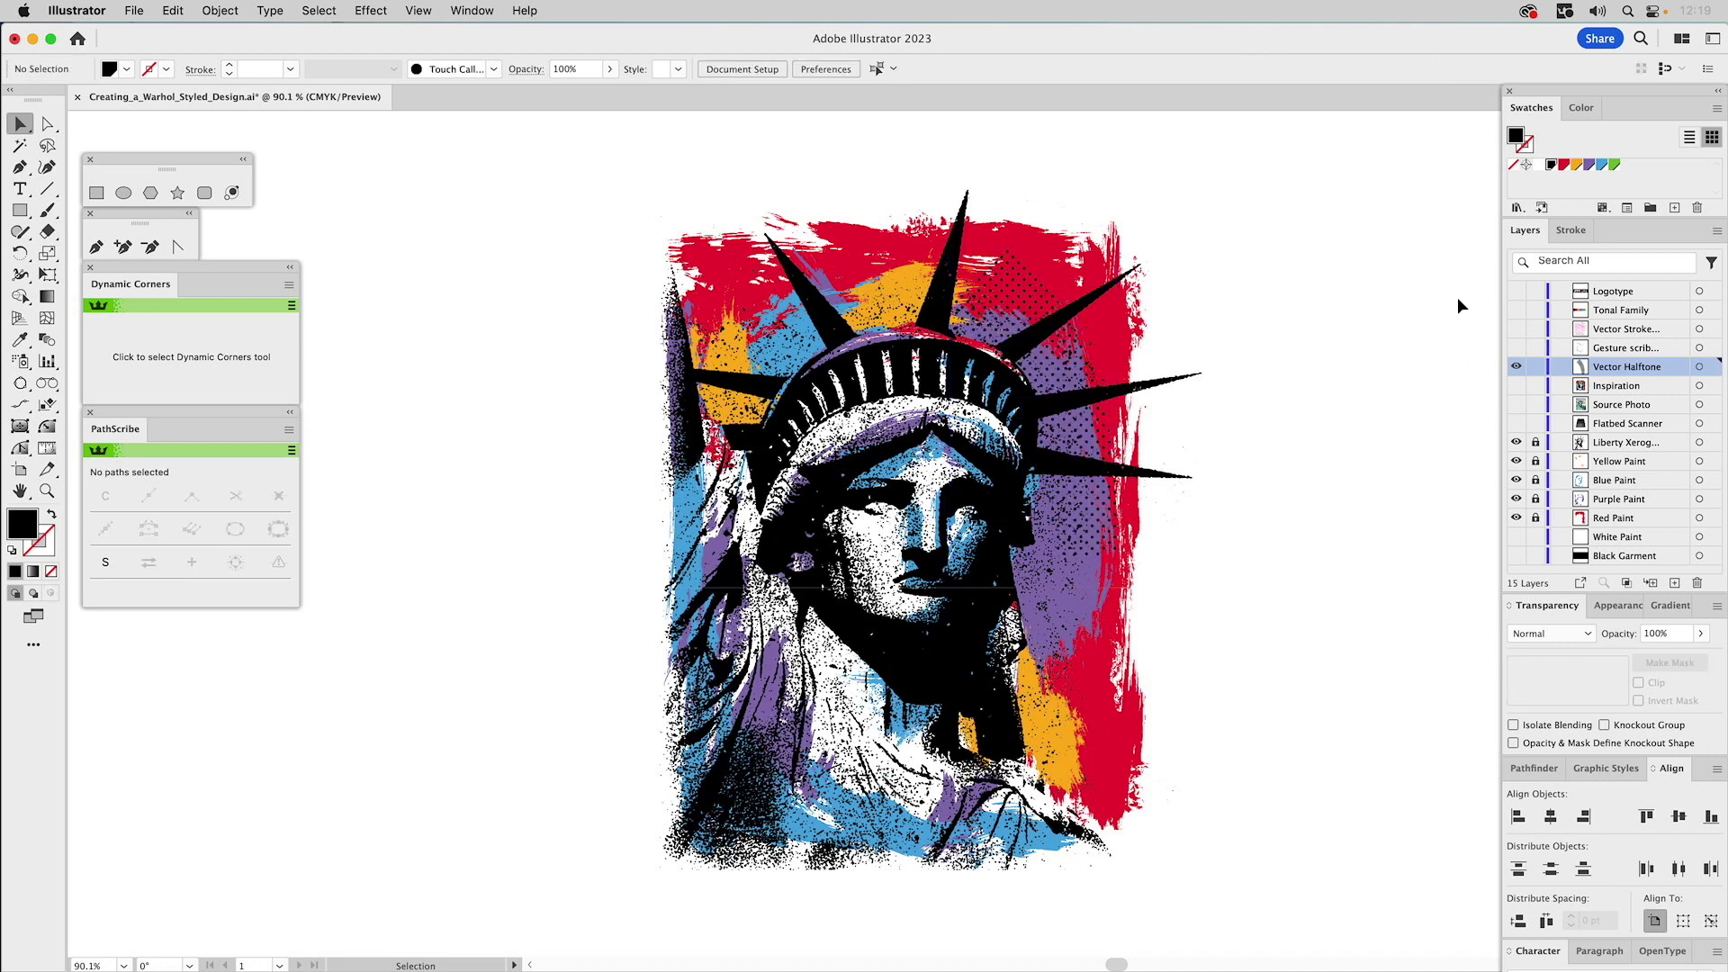
left_click(1534, 370)
- Compare the halftone placement with the Inspiration layer, restoring the Vector Halftone layer's visibility at the end
left_click(1516, 368)
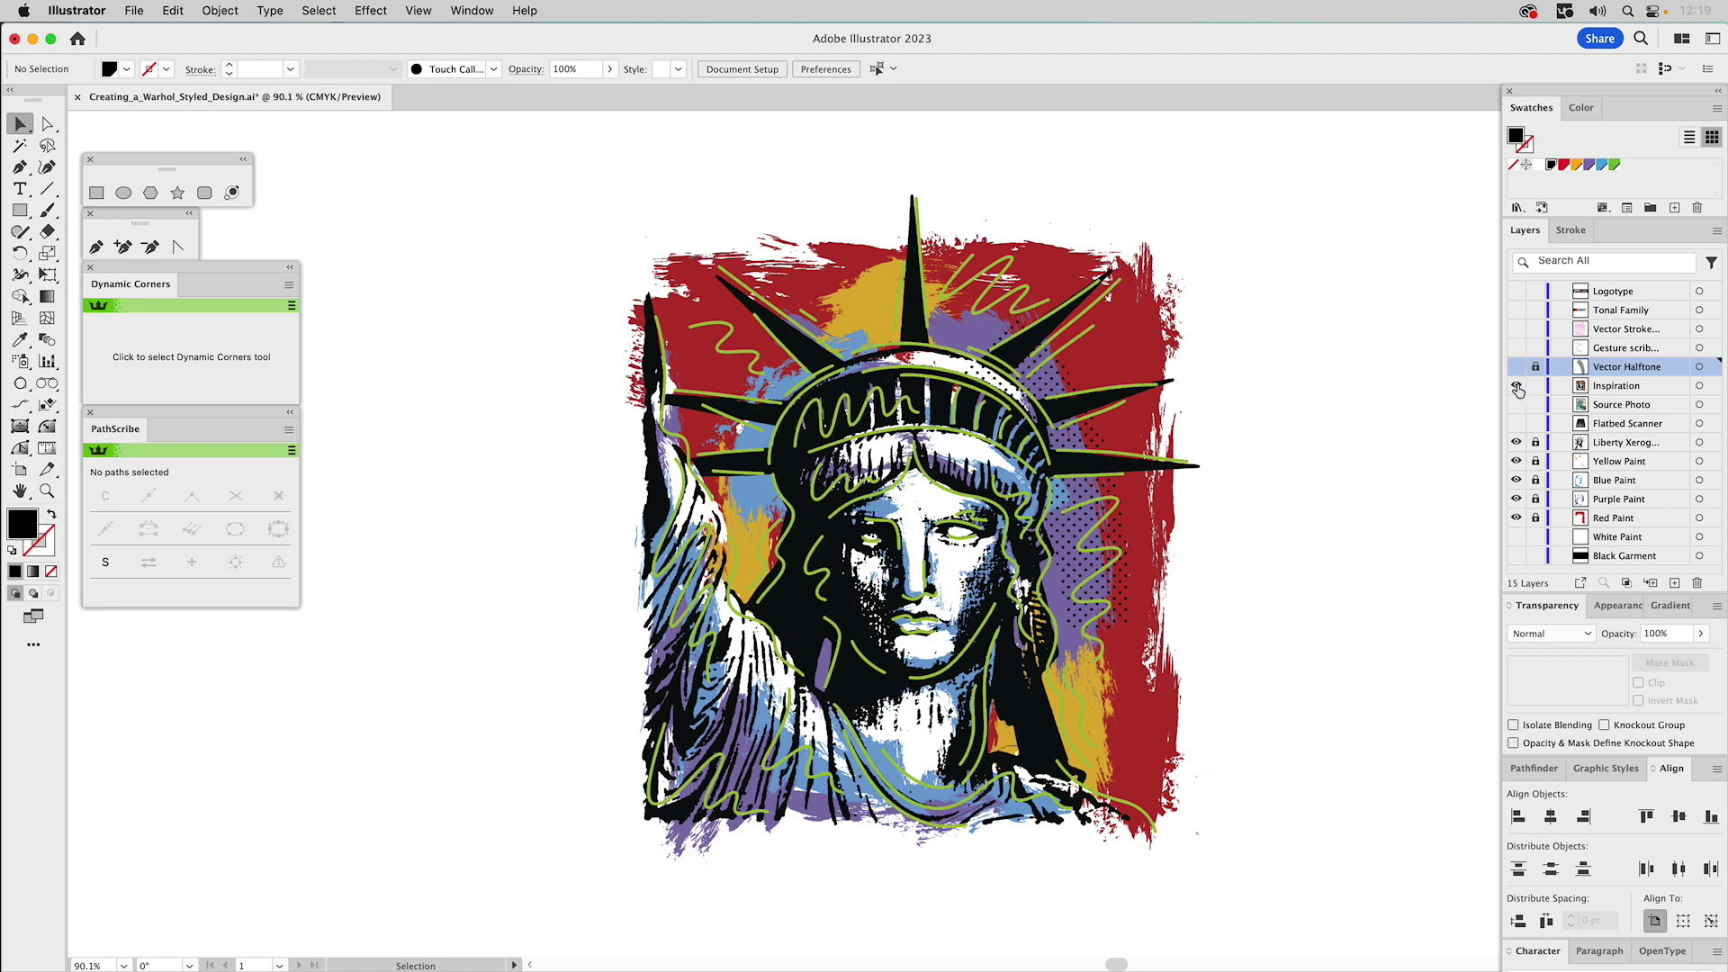
left_click(1519, 387)
left_click(1516, 366)
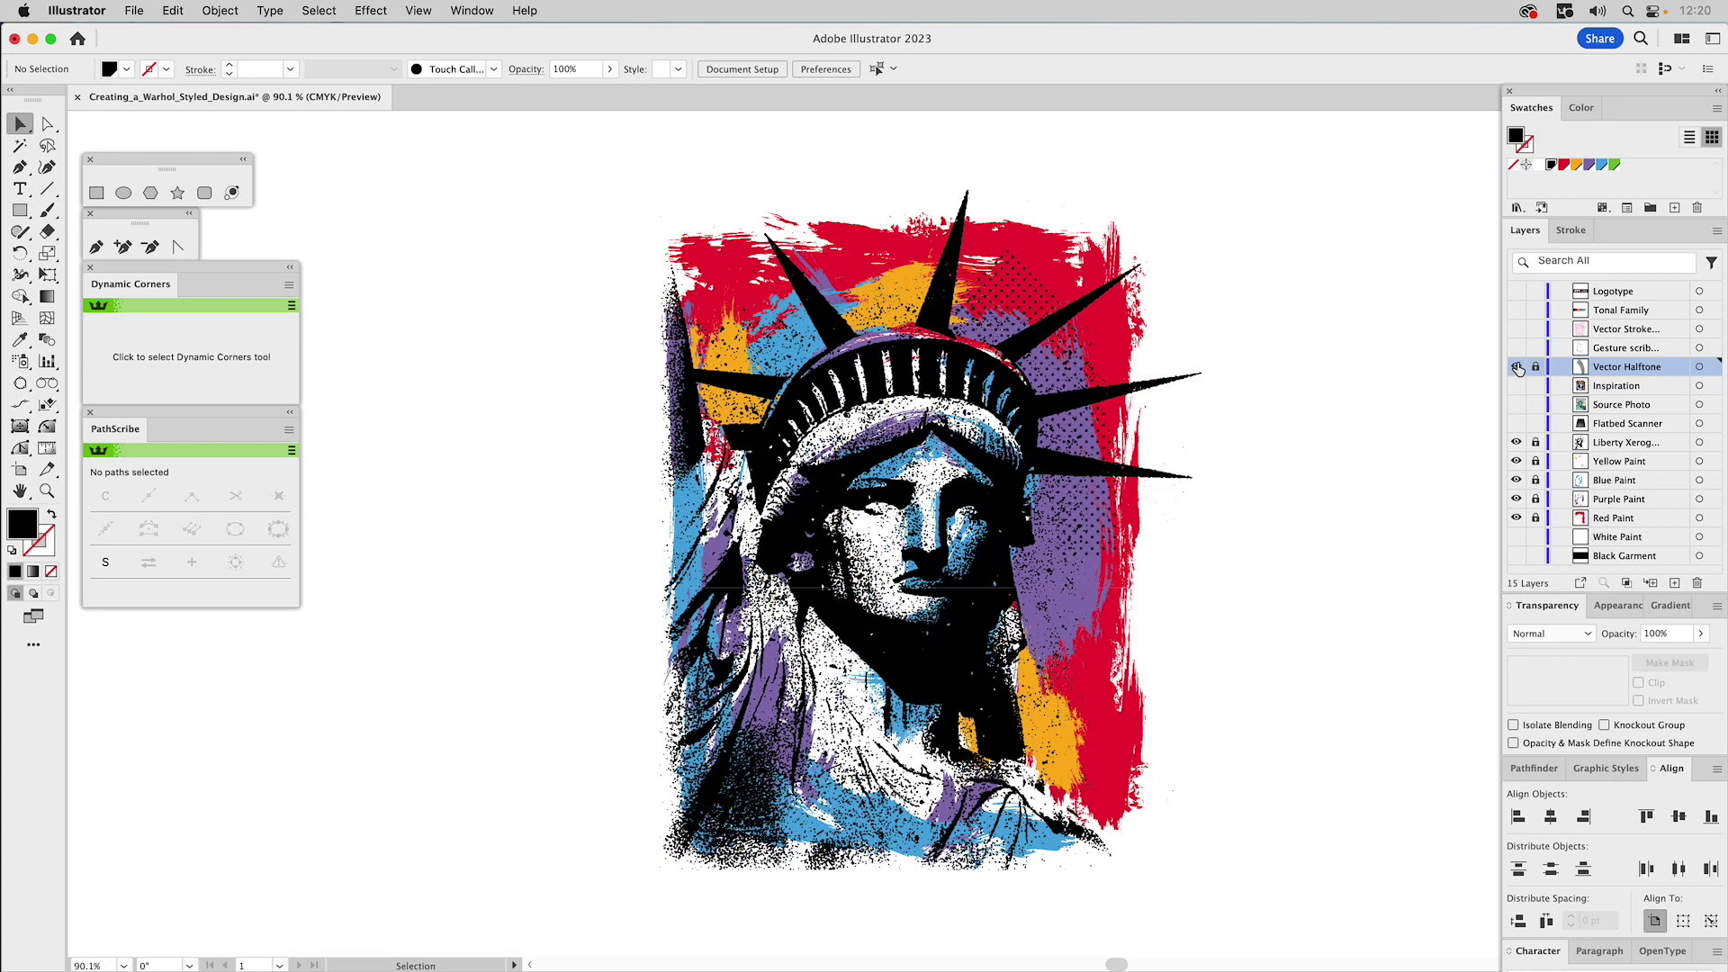
- Preview the gesture scribble layer over the dimmed artwork and hide it again
left_click(1527, 363)
left_click(1515, 349)
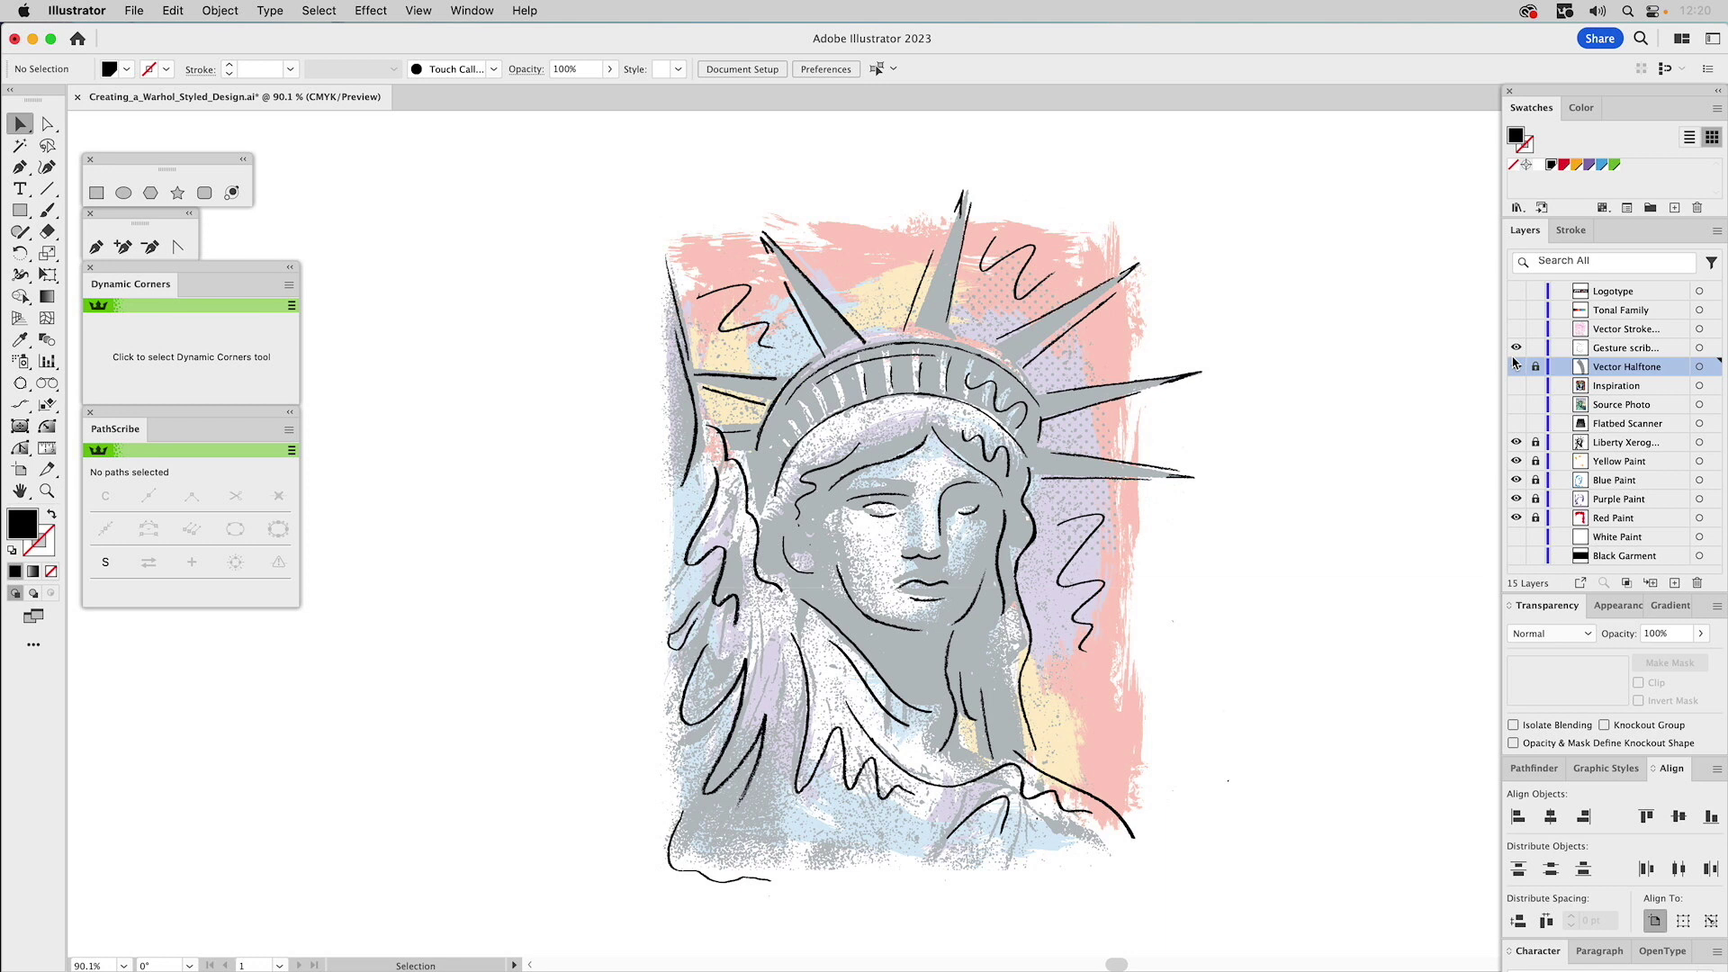
left_click(1515, 366)
left_click(1517, 349)
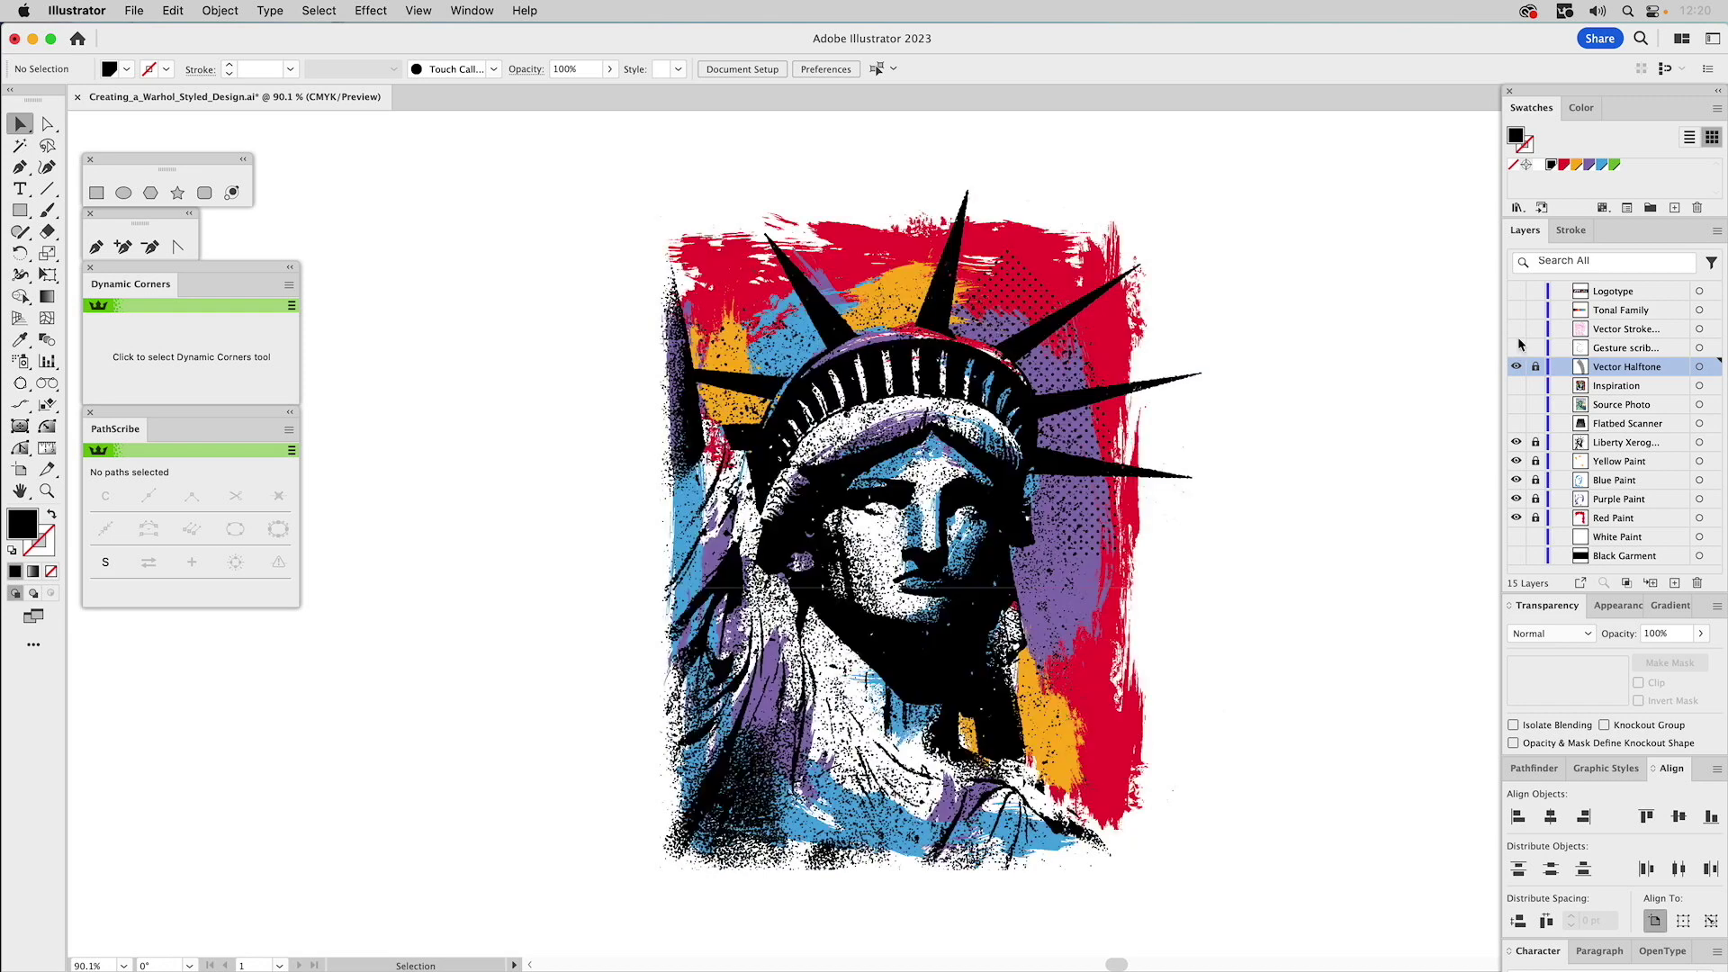
- Show the vector stroke layer, target all its paths, apply the green 2.8 pt graphic style, and review the stroke settings
left_click(1021, 327)
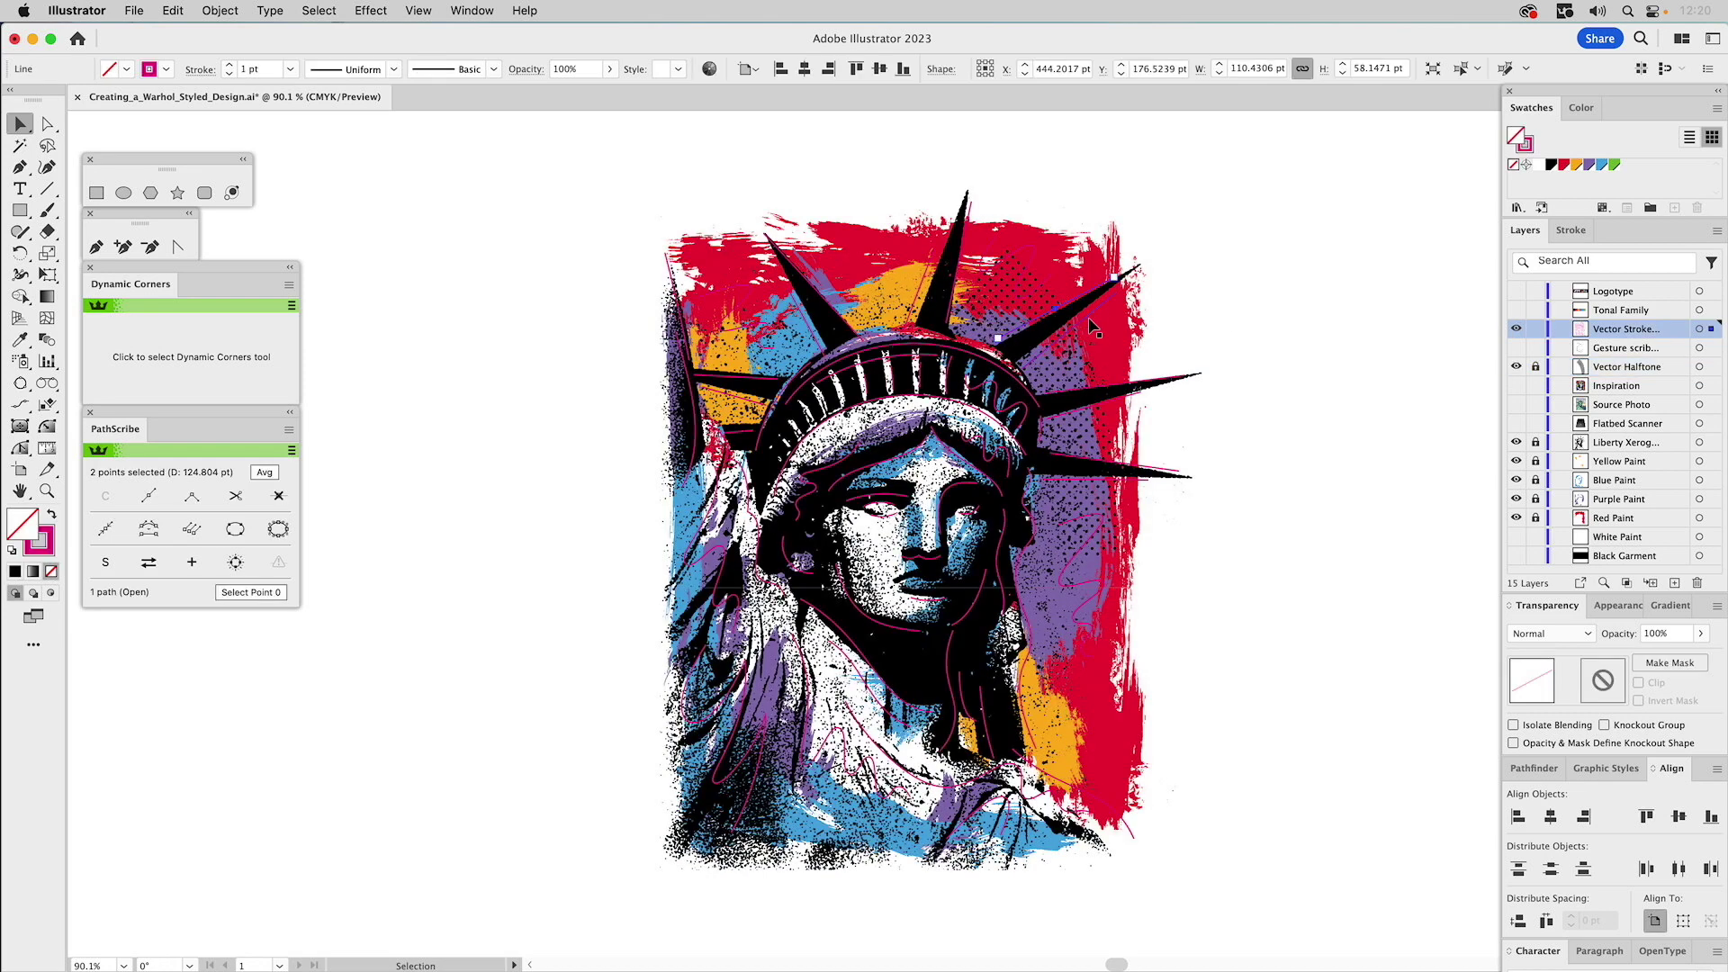
left_click(1699, 329)
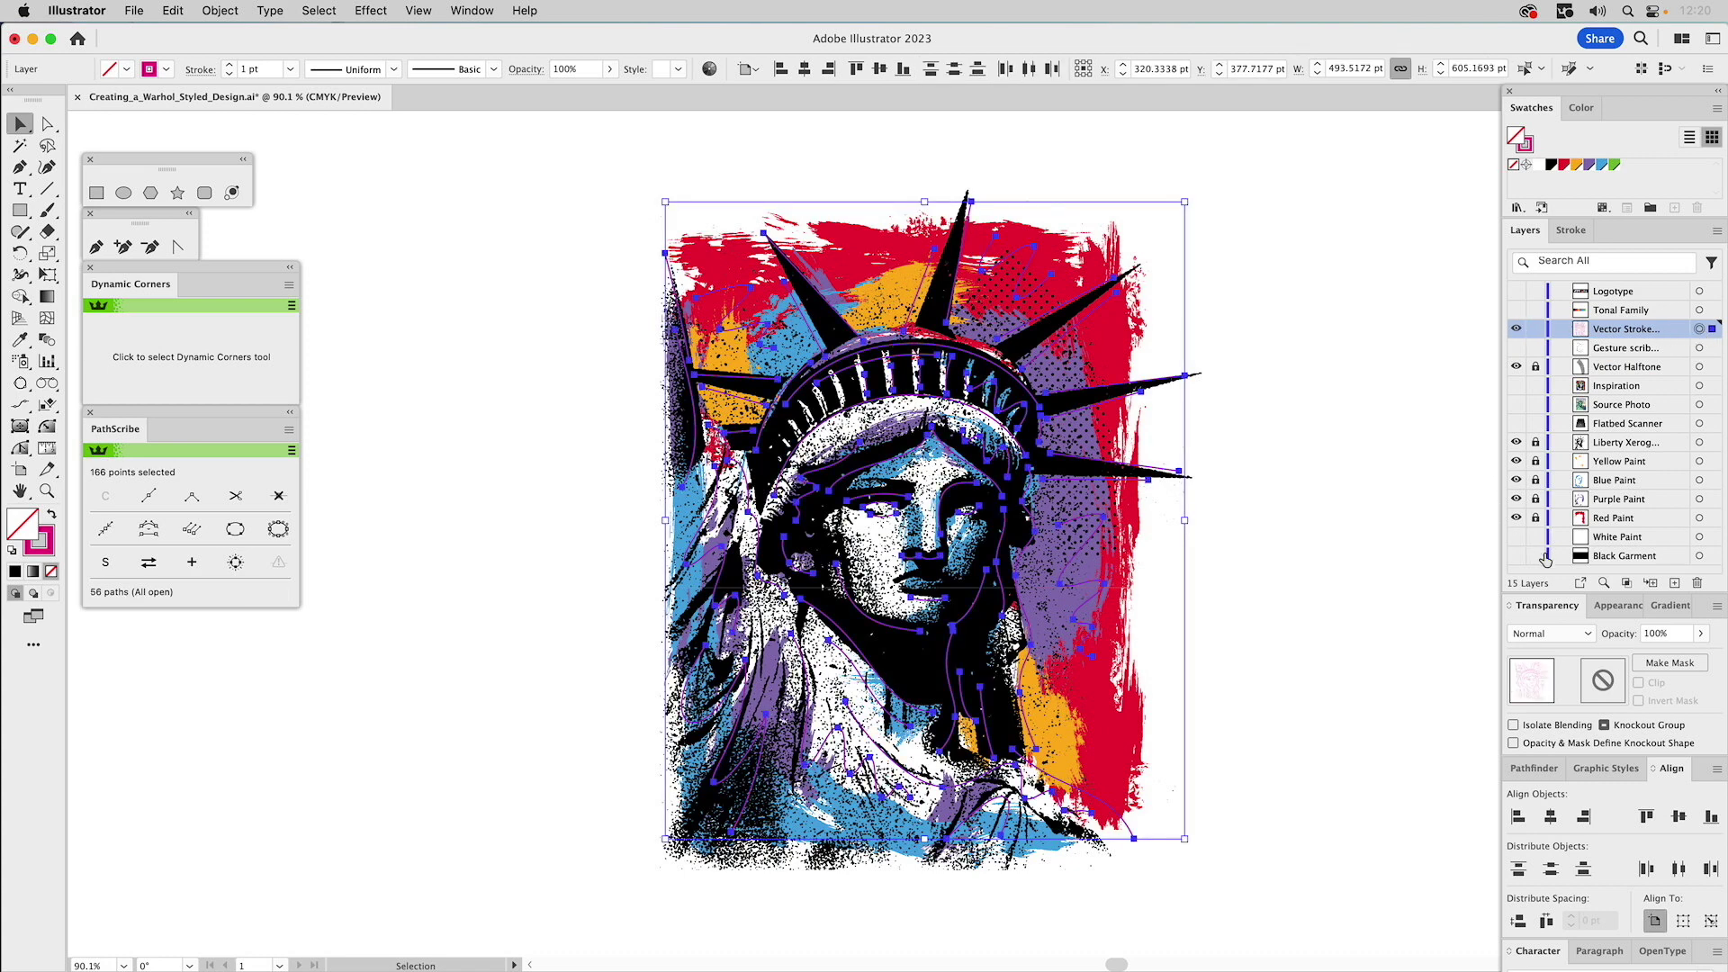
left_click(1625, 767)
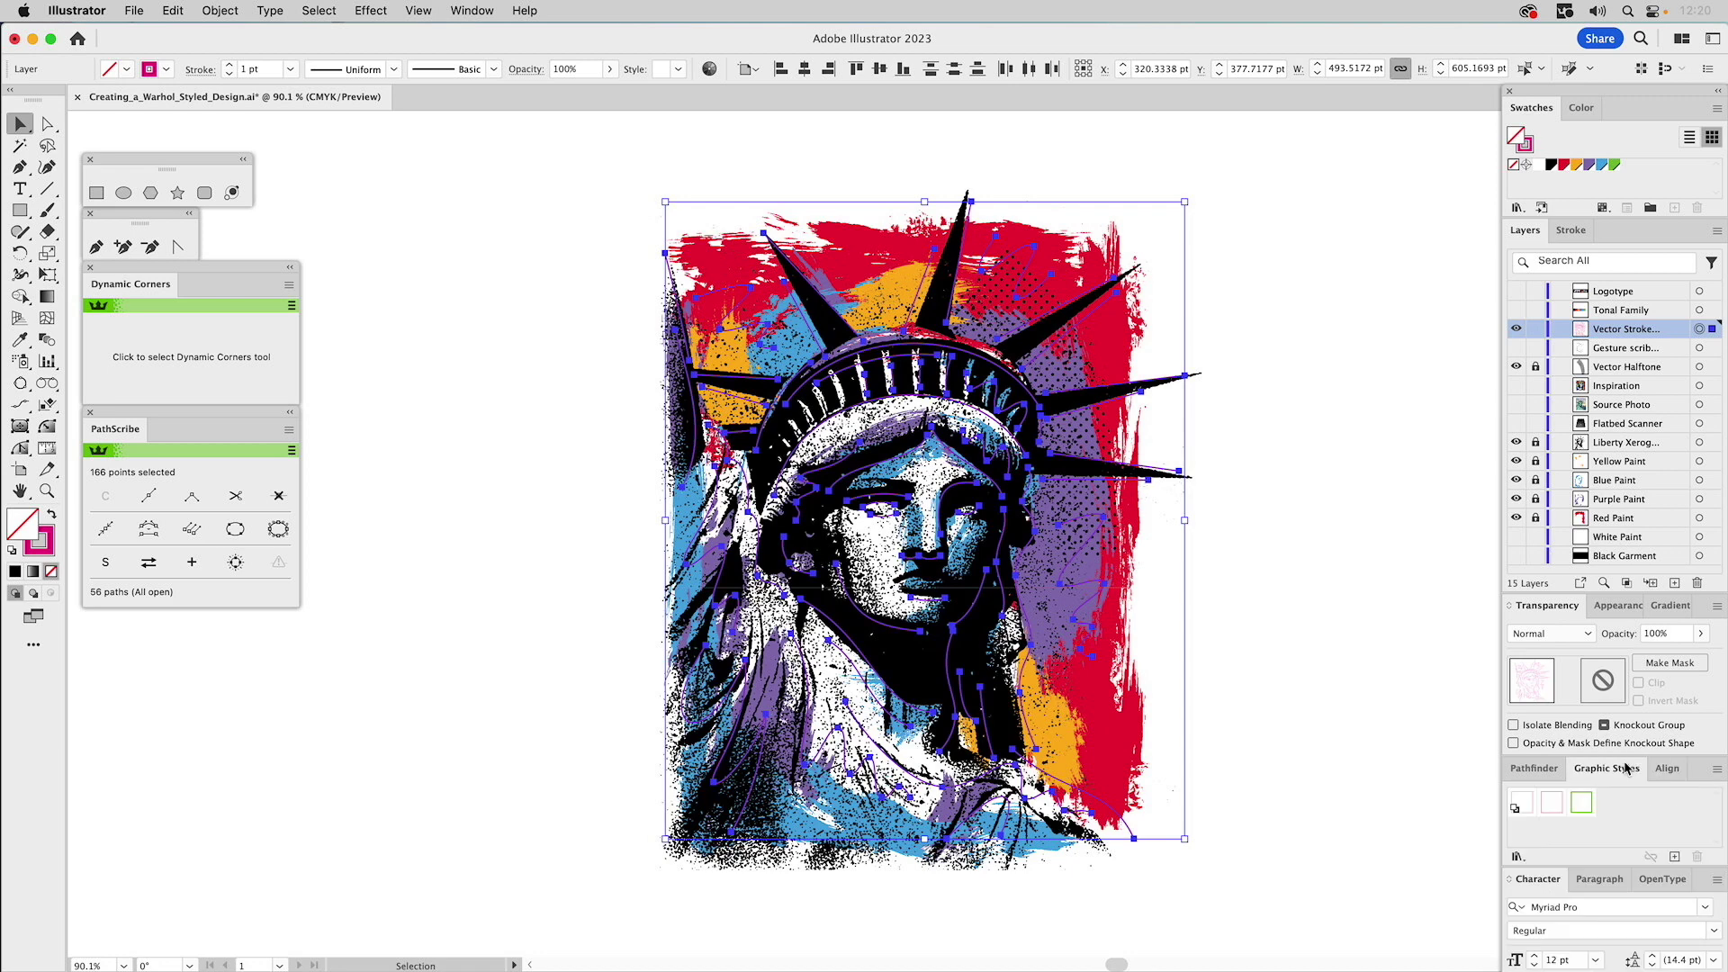
left_click(1582, 803)
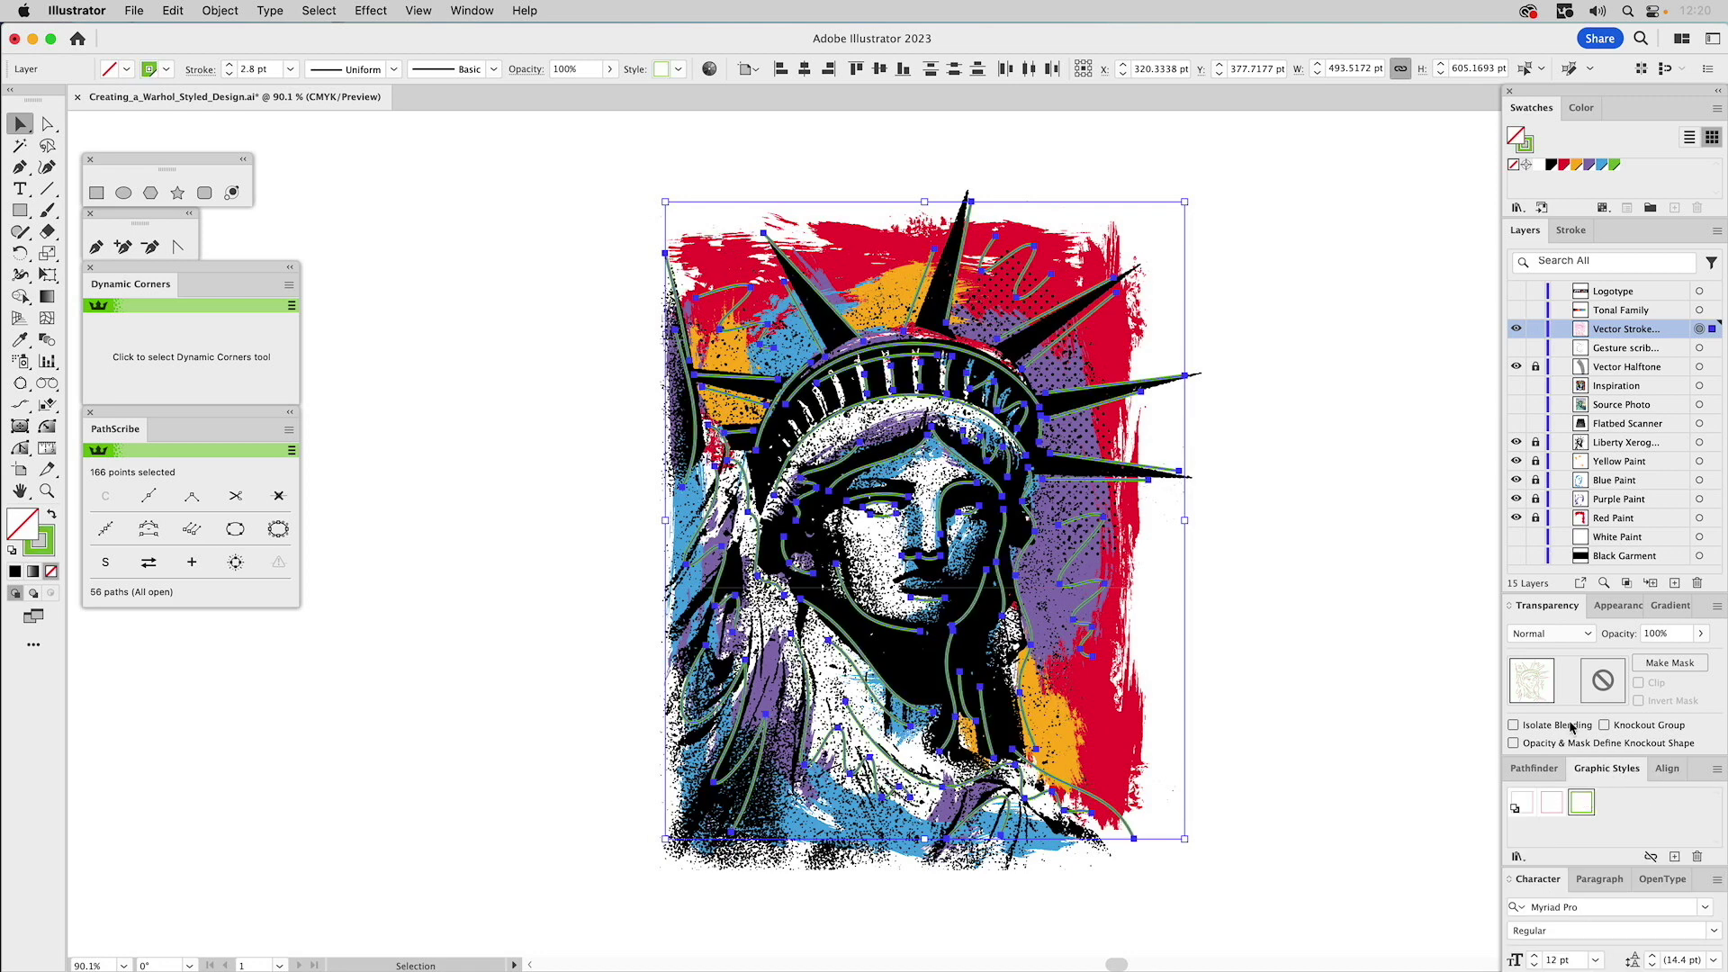
left_click(1573, 233)
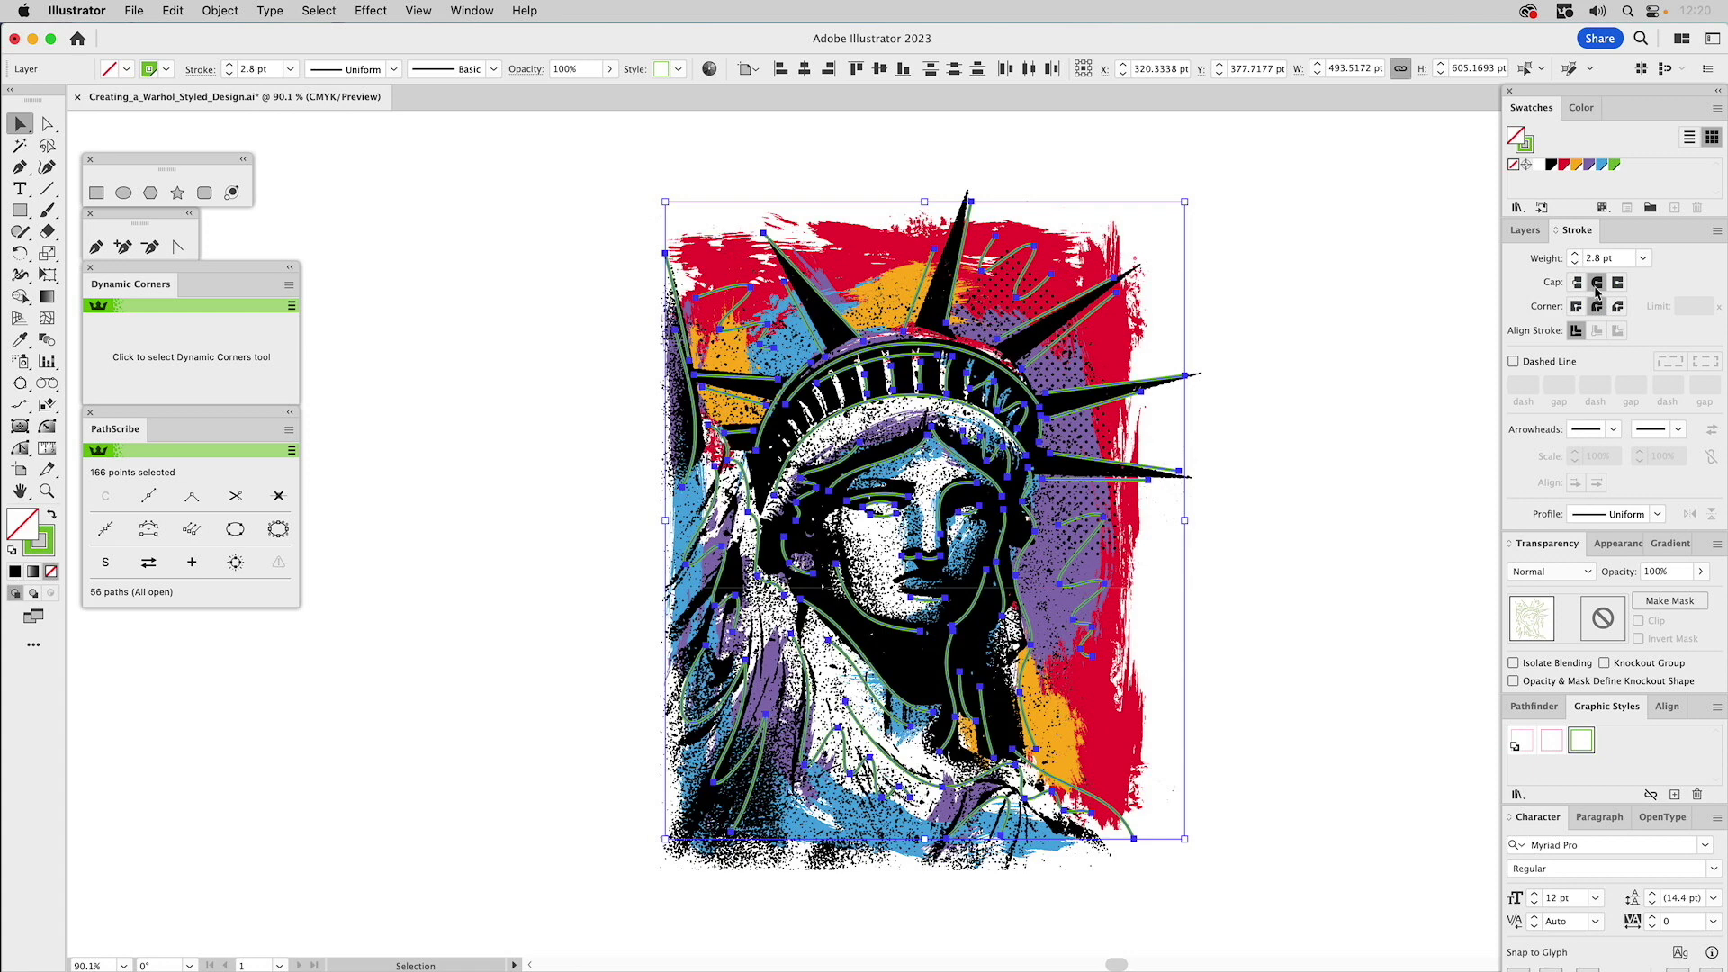
left_click(1346, 288)
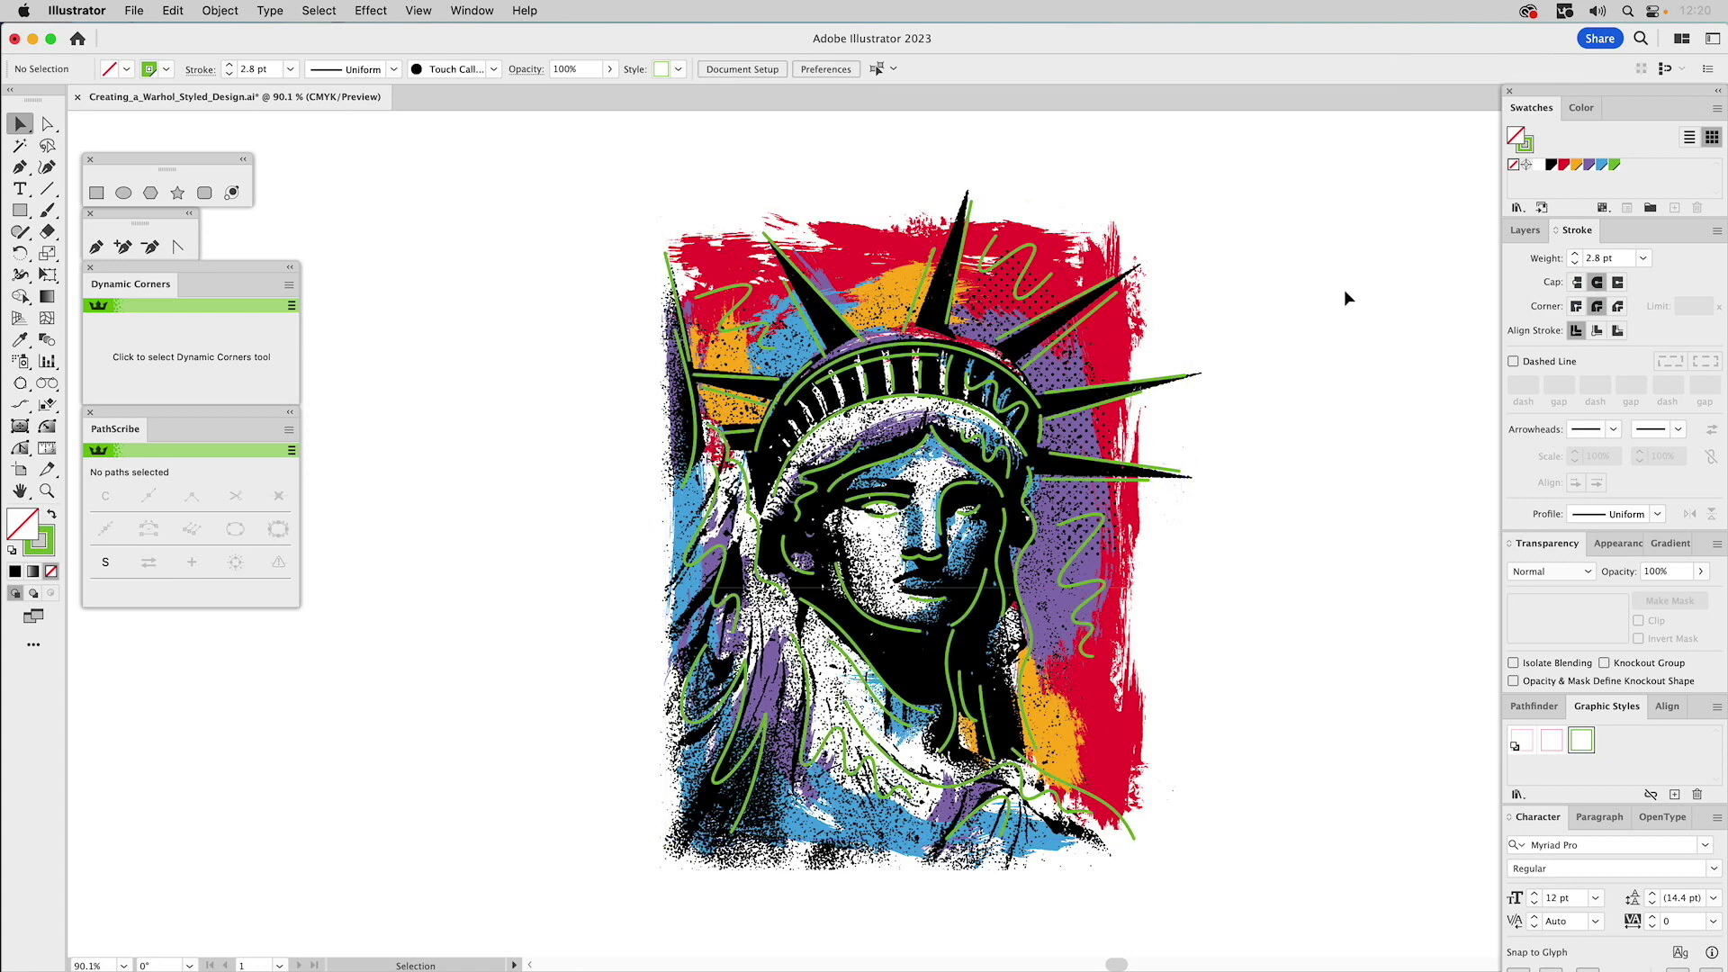
- Preview the color palette on the Tonal Family layer and hide it again
left_click(1528, 232)
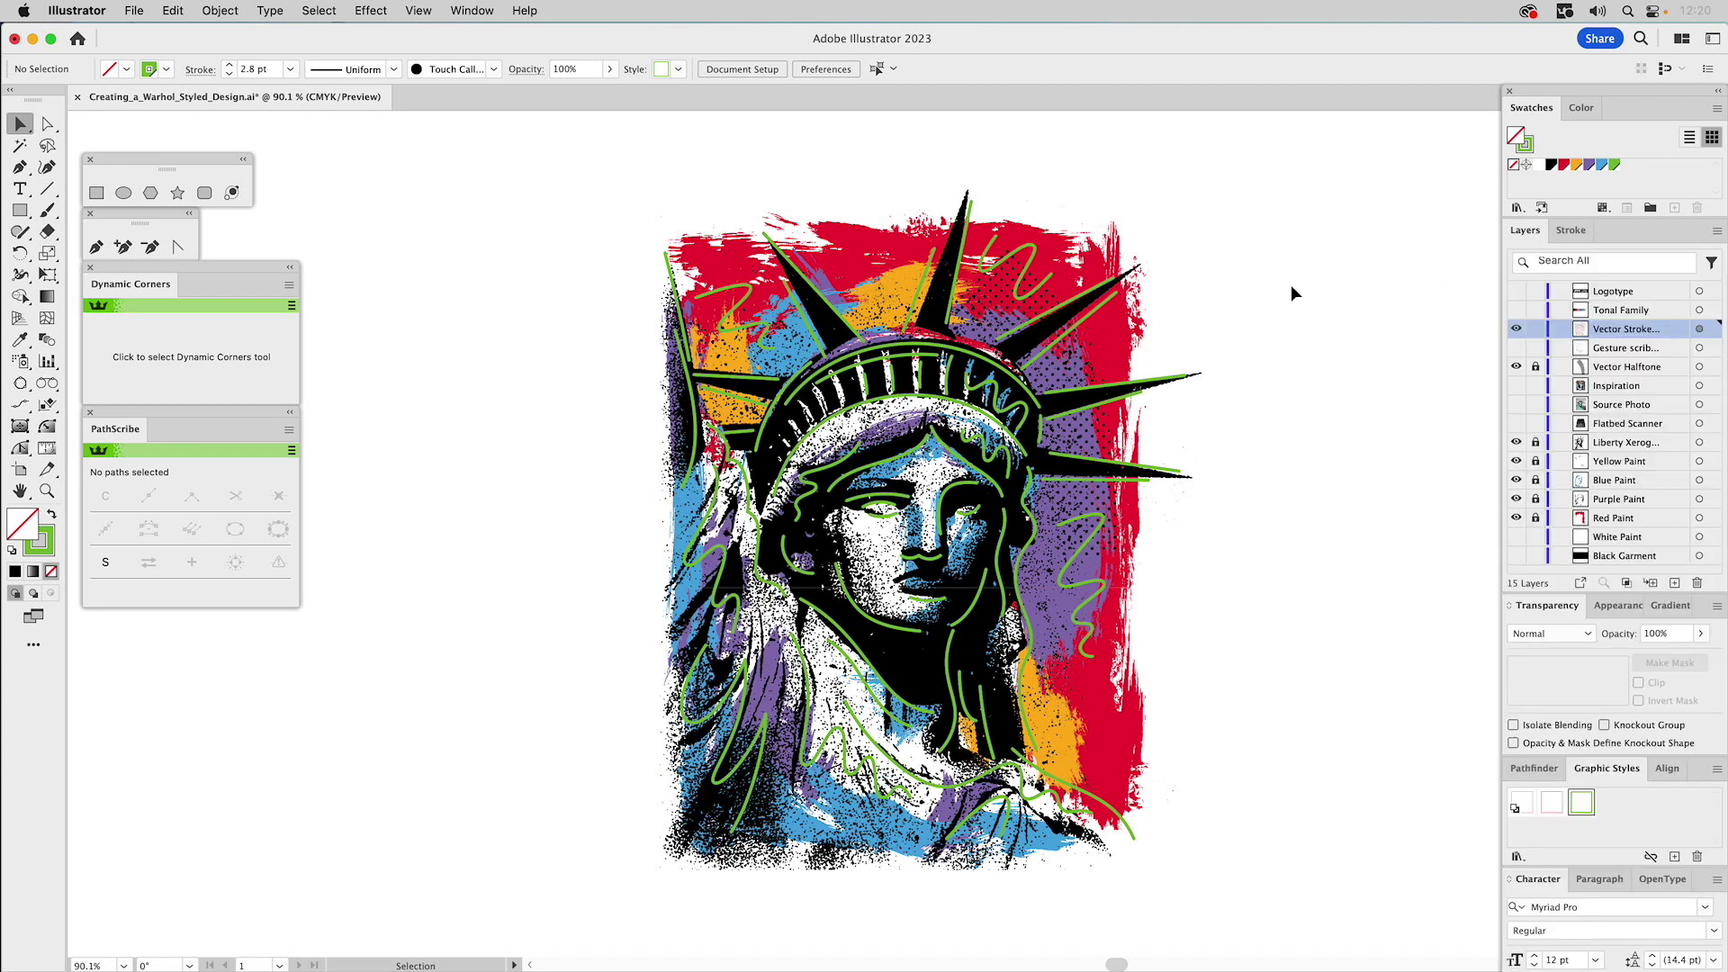
left_click(1515, 310)
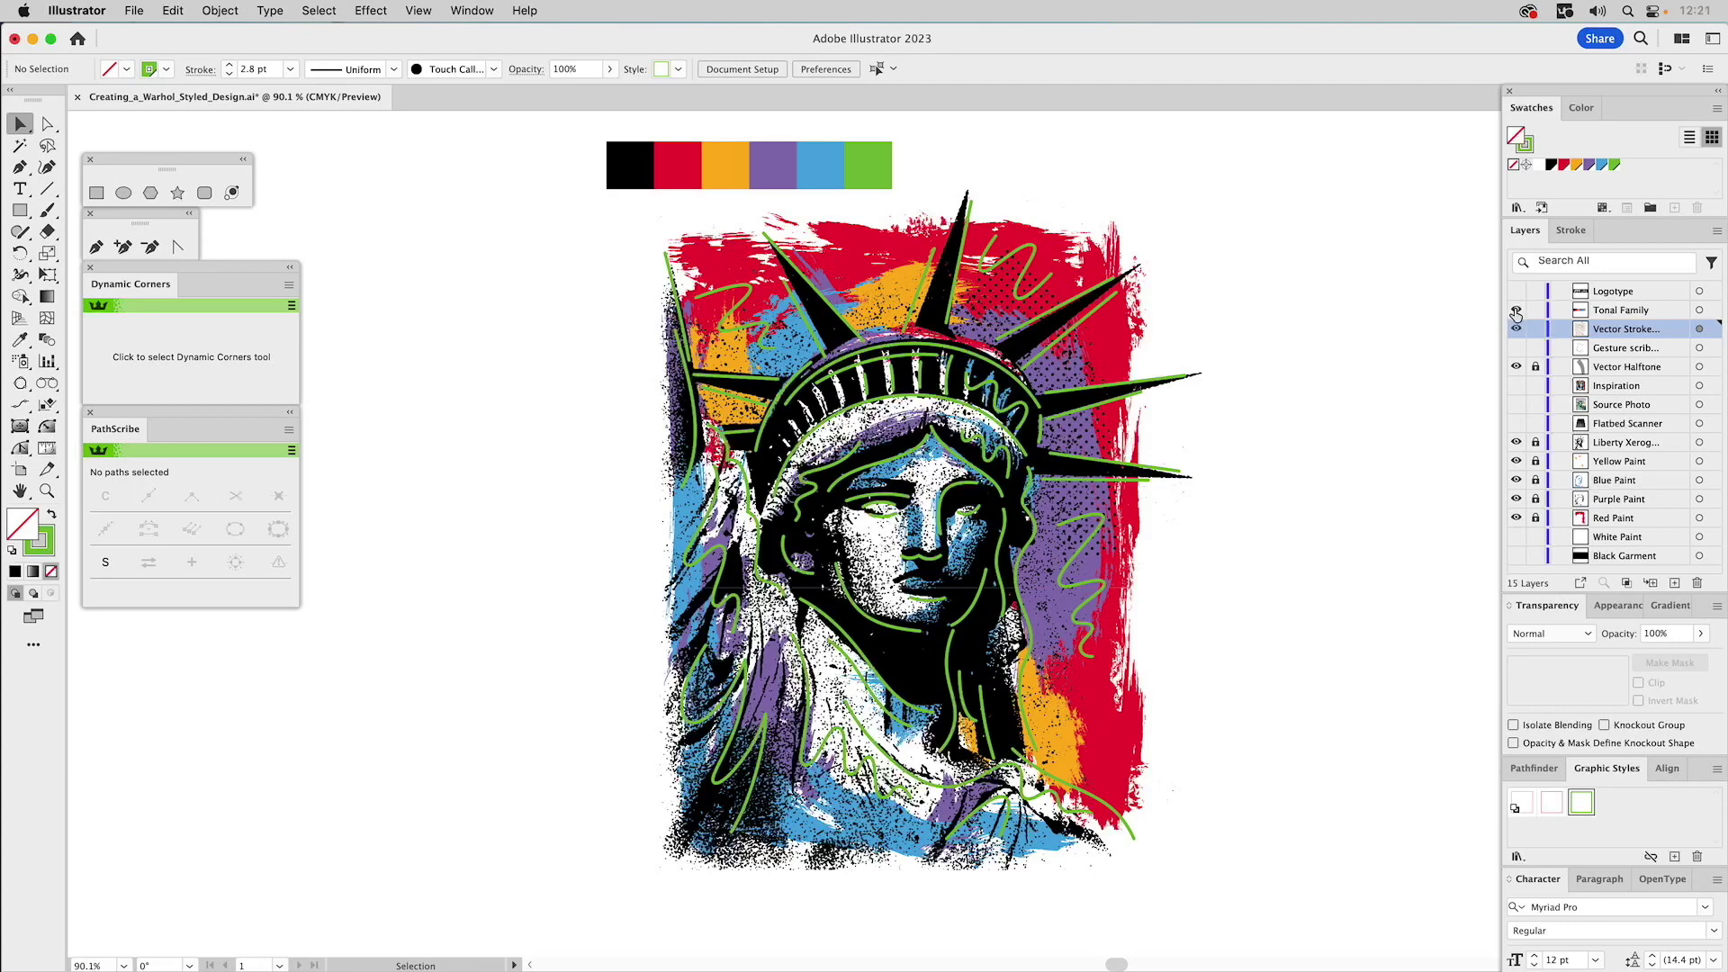
left_click(1515, 311)
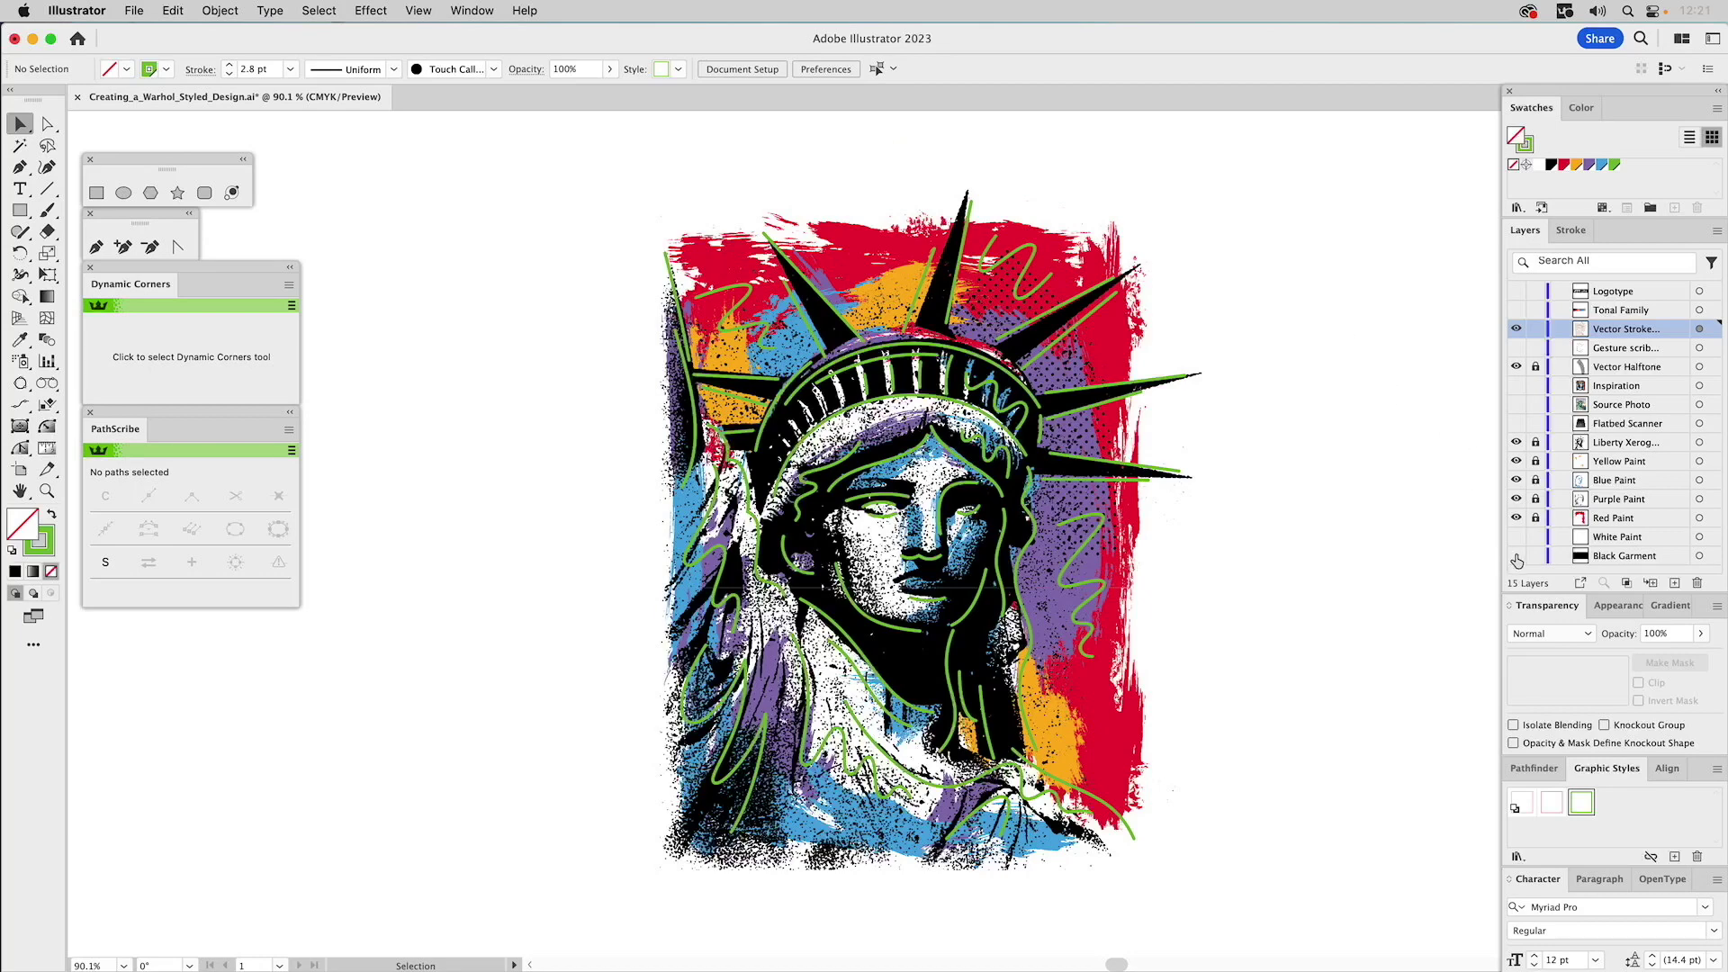
- Show the Black Garment and White Paint layers, lock White Paint, and compare the design with and without the black garment background
left_click(1517, 556)
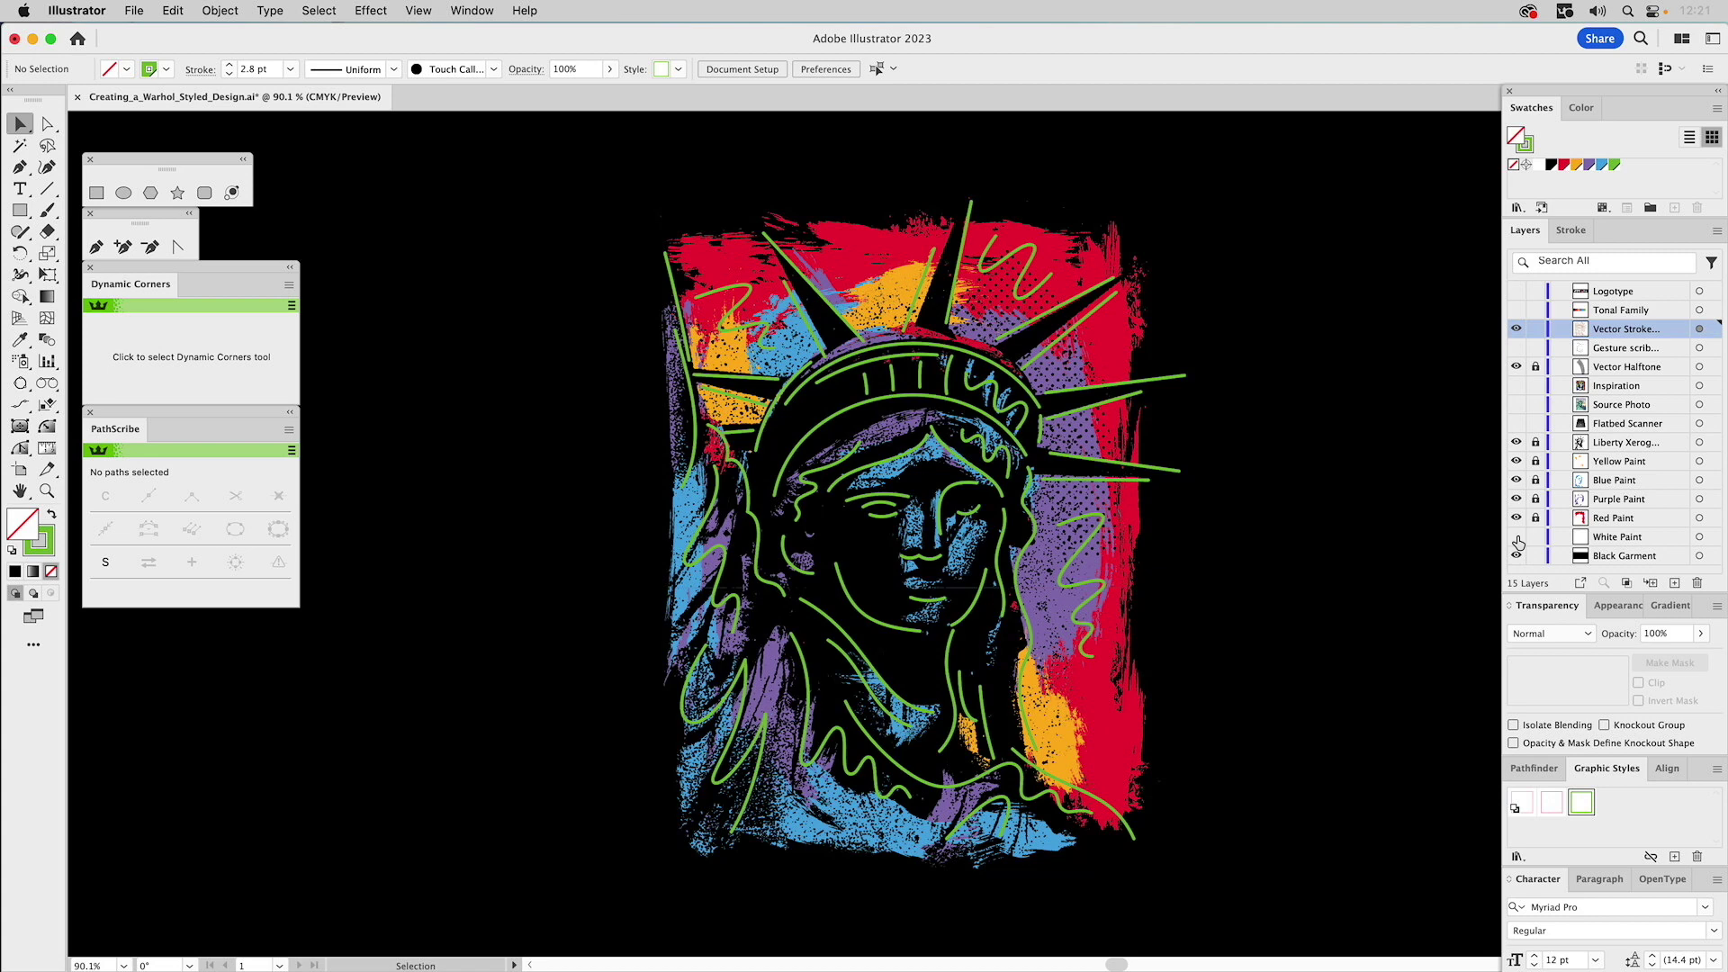
left_click(1517, 537)
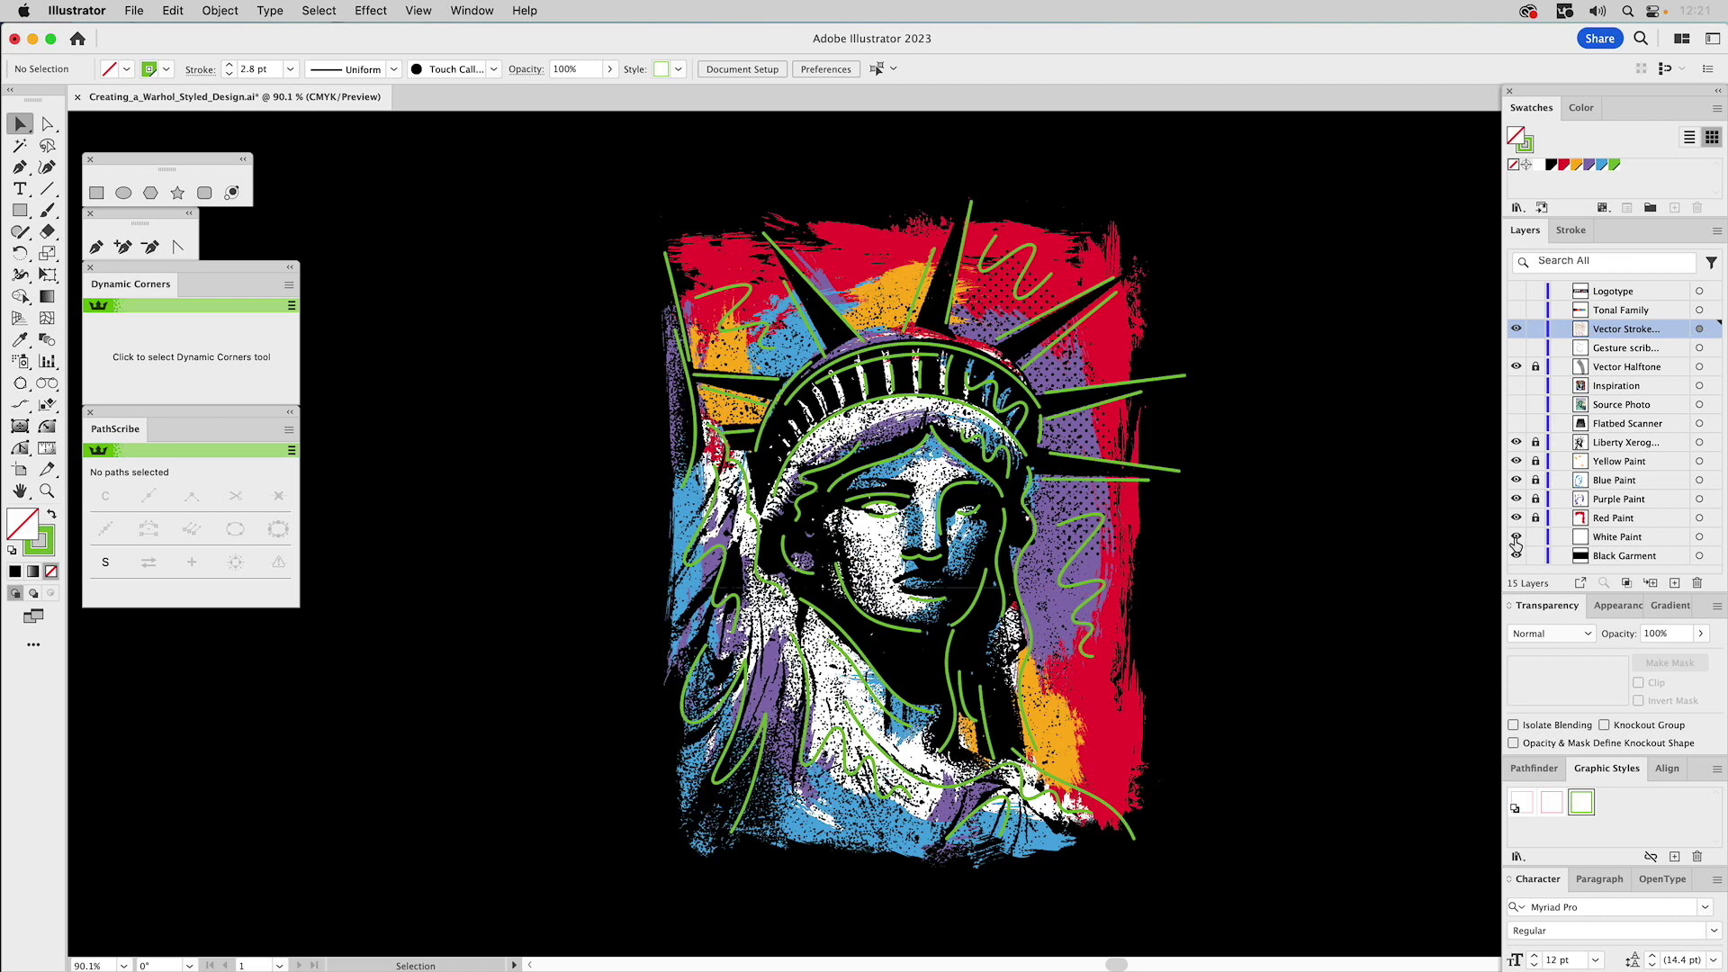
left_click(1535, 536)
left_click(1517, 556)
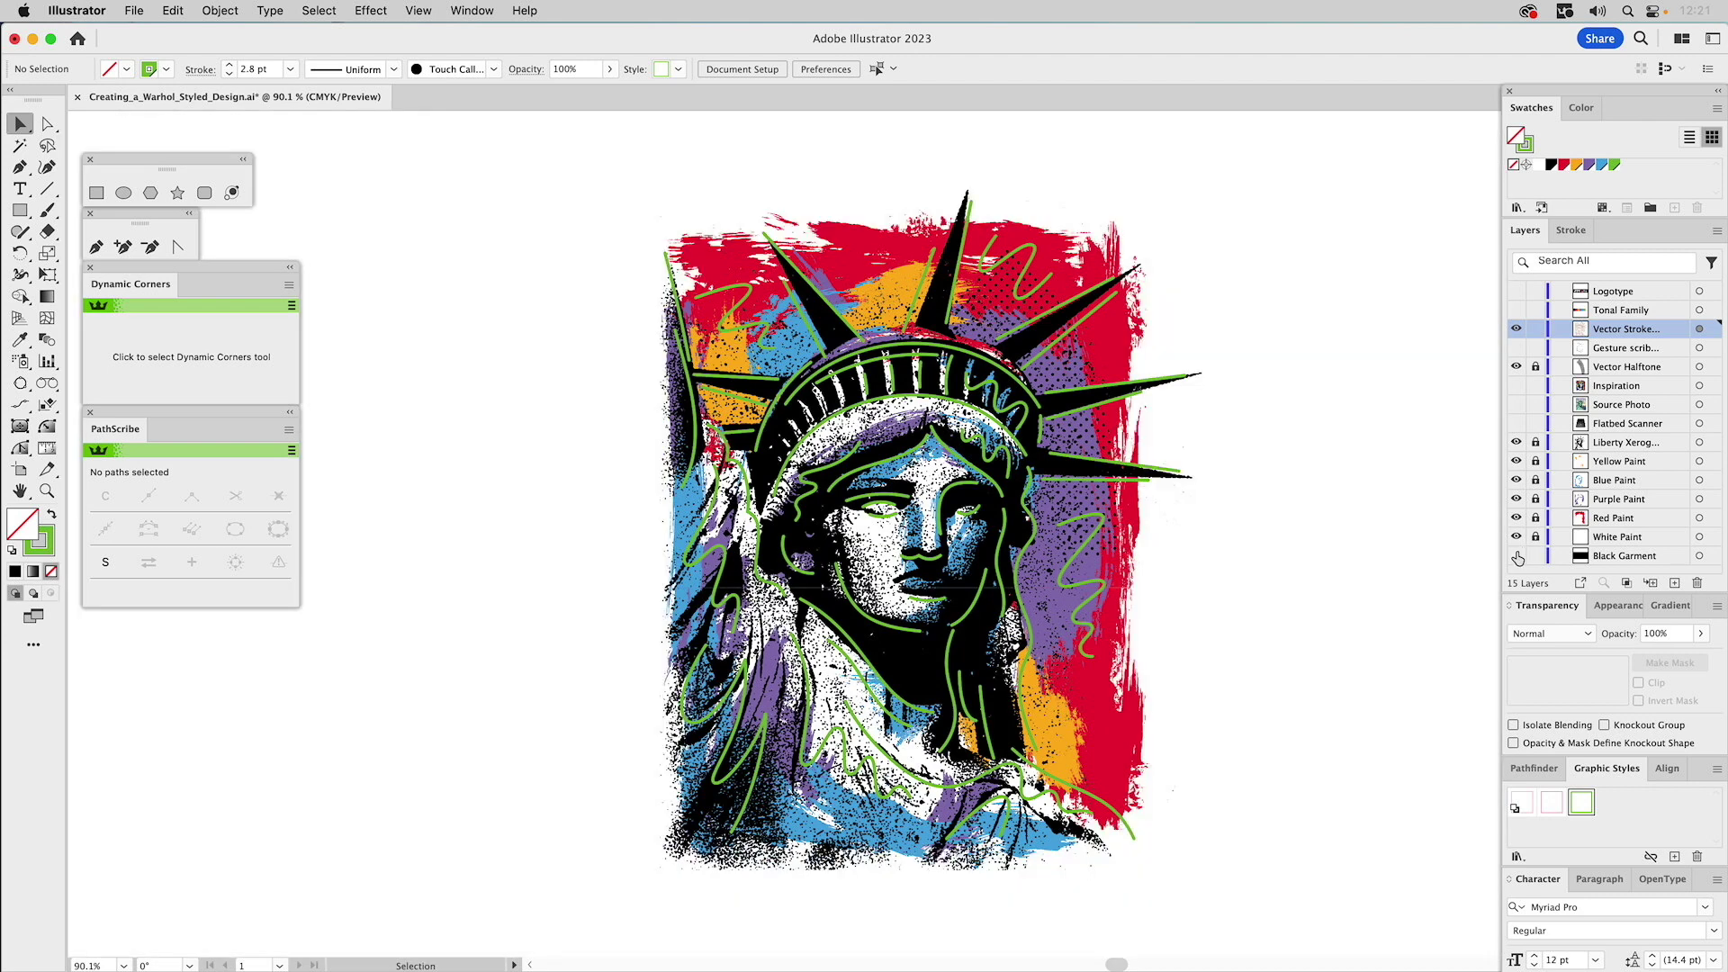
left_click(1517, 557)
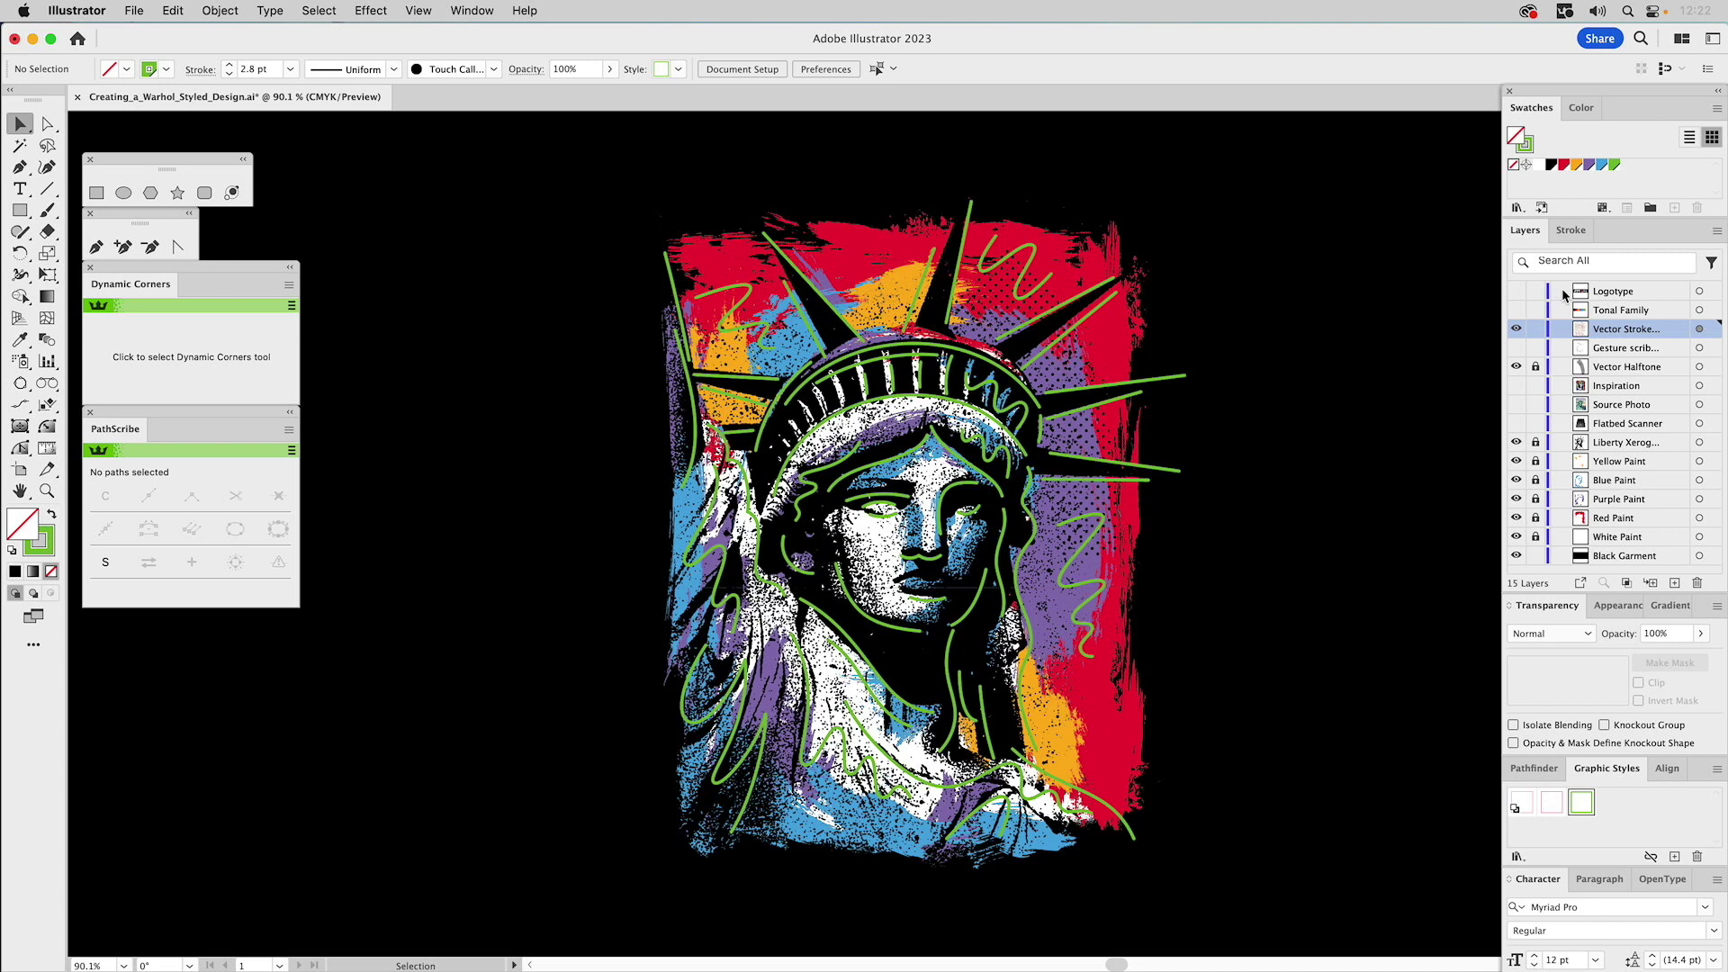
- Preview the Logotype layer's NYC ART mark on the design and hide it again
left_click(1517, 292)
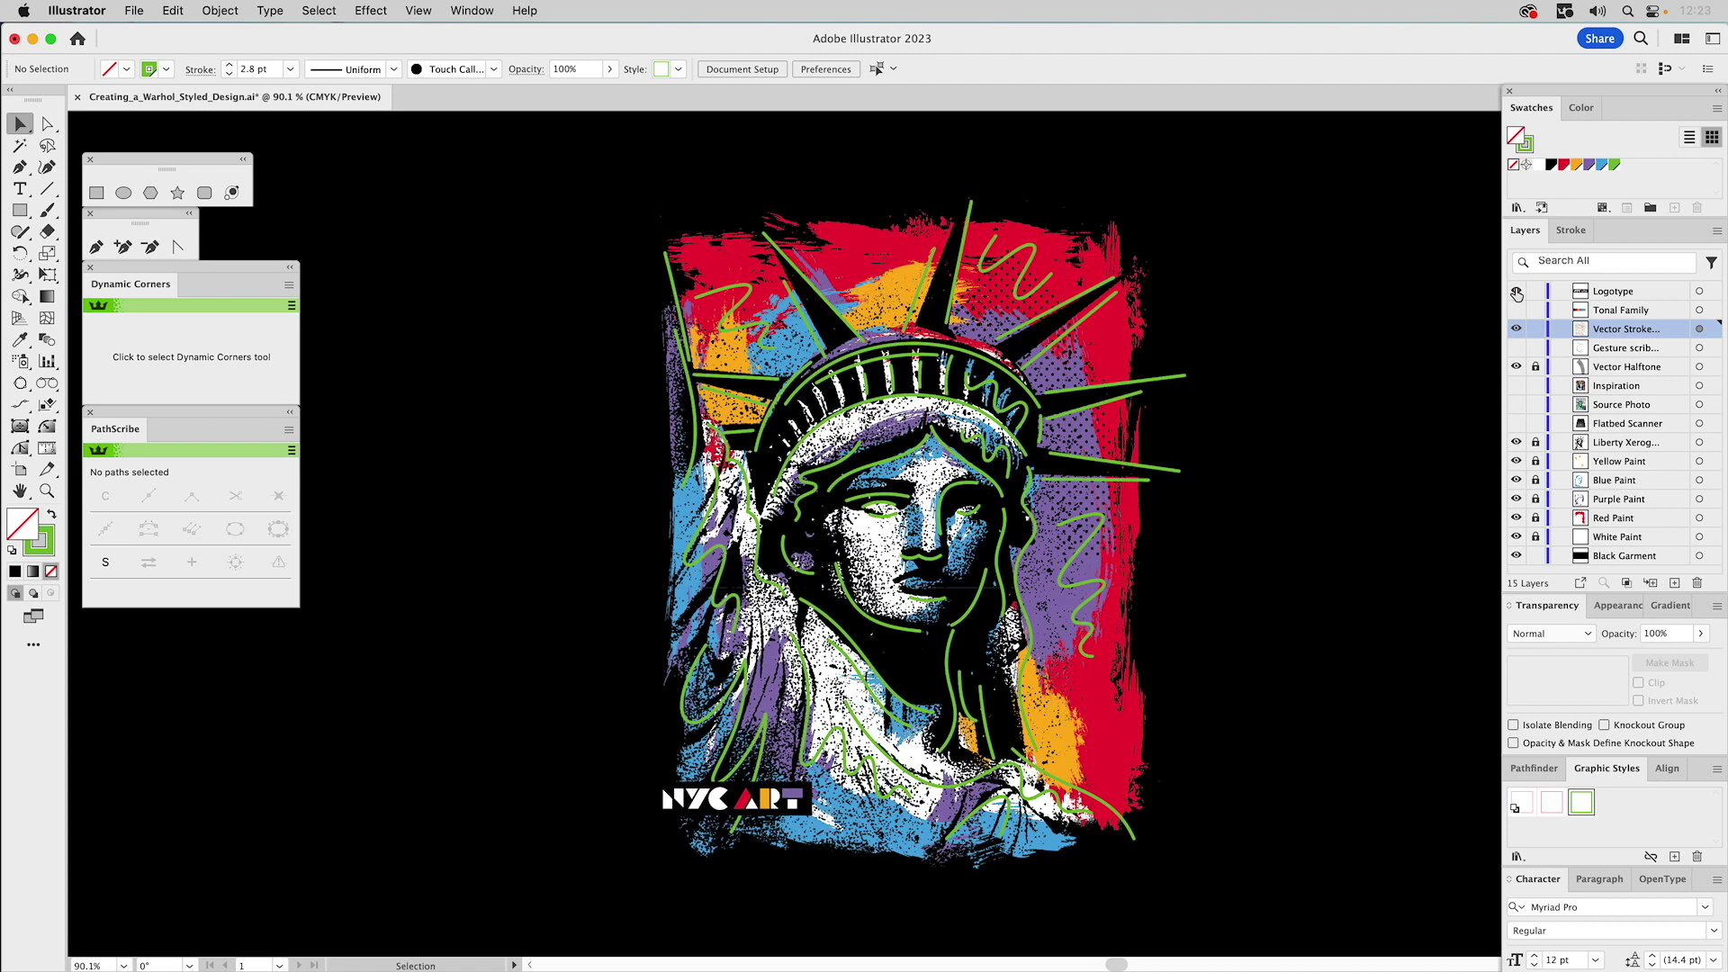
left_click(1517, 292)
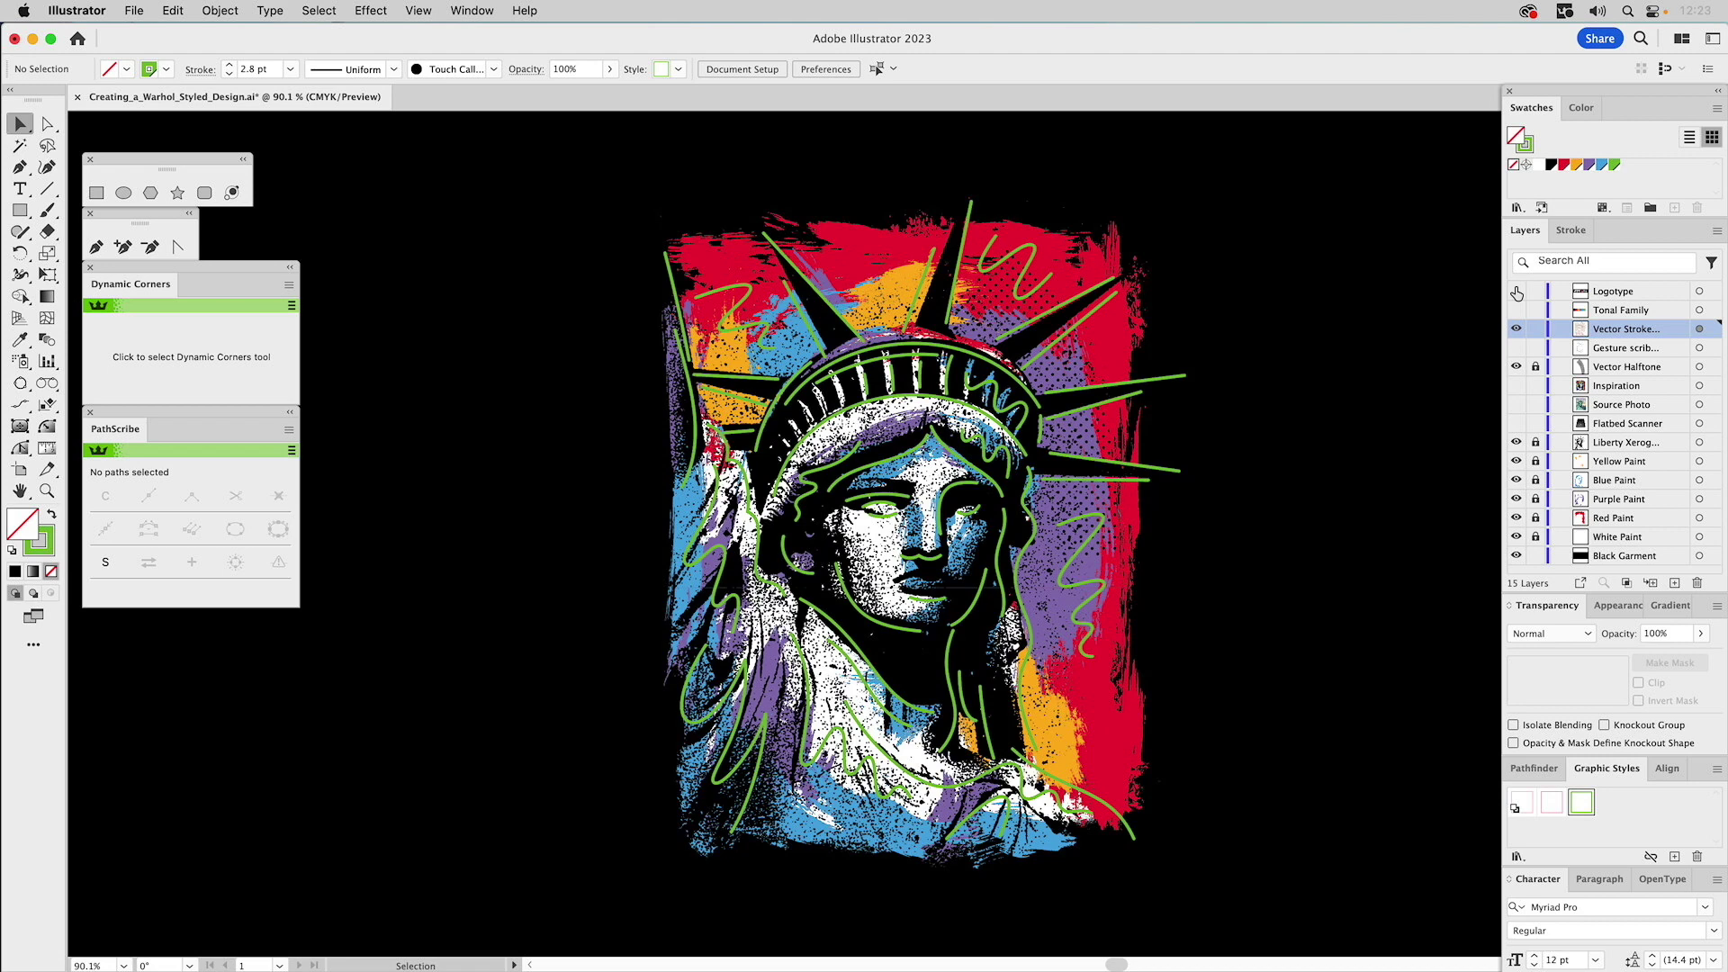